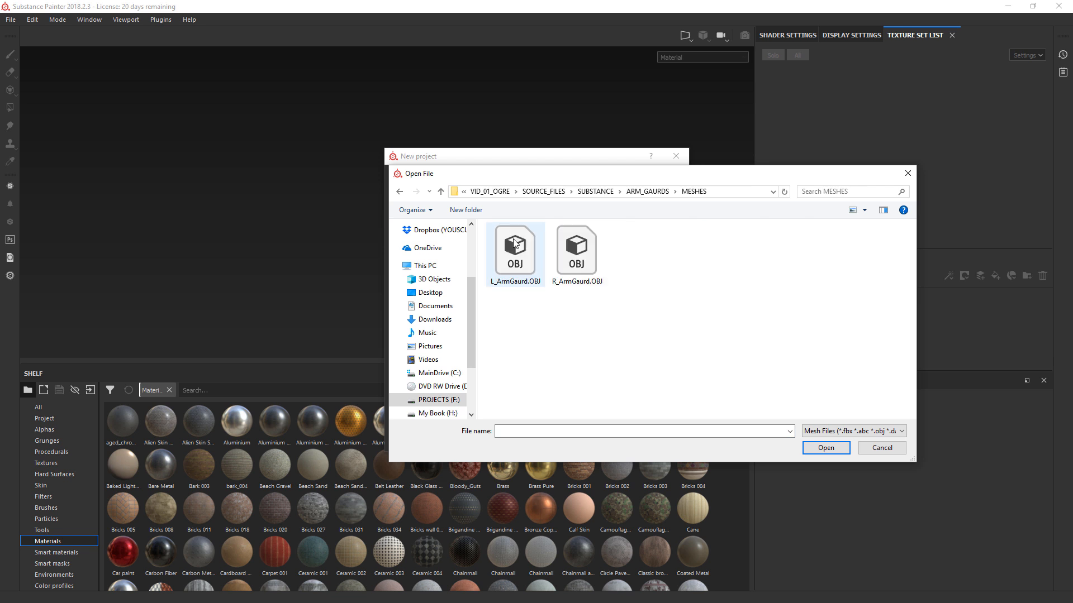
Create a project from the L_ArmGaurd.OBJ mesh with the PBR - Metallic Roughness template and a document resolution of 2048.
{"action": "left_click", "coordinate": [511, 249]}
{"action": "left_click", "coordinate": [826, 448]}
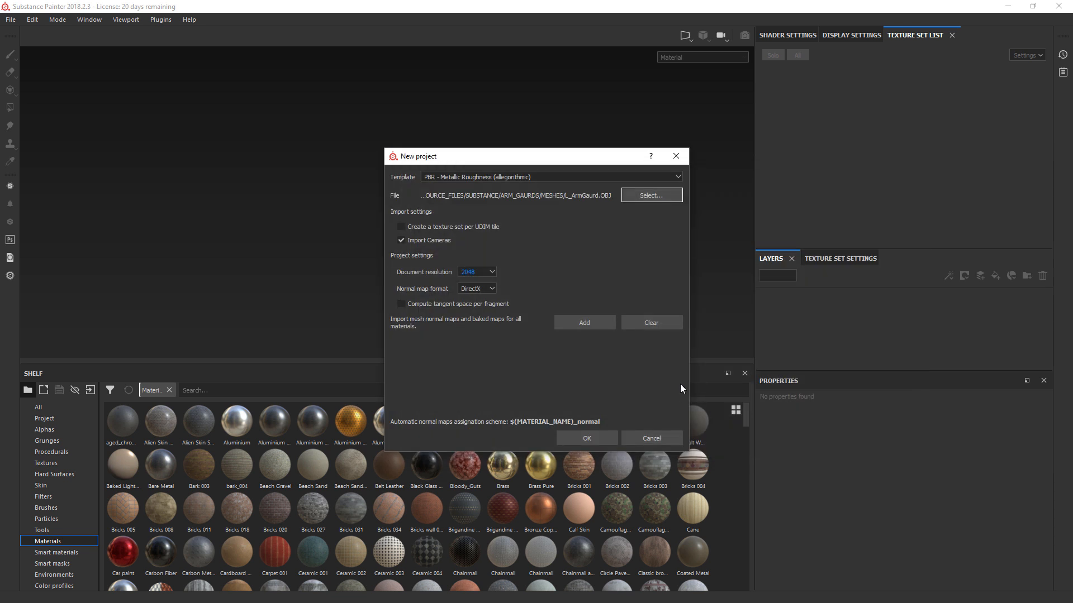
{"action": "left_click", "coordinate": [595, 438]}
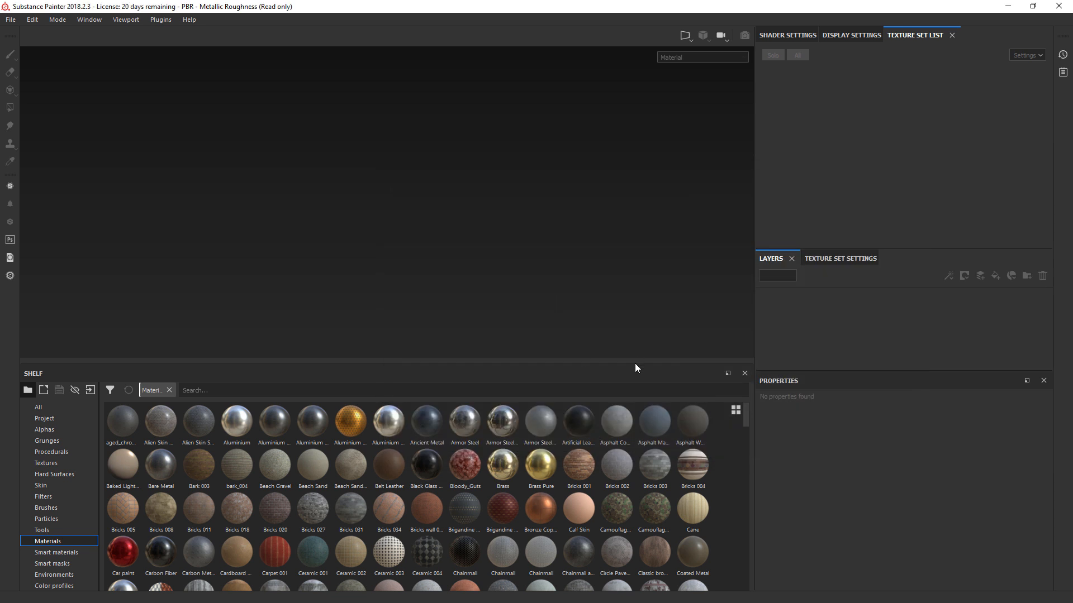
Reduce the height of the shelf to give the 3D viewport more room.
{"action": "left_click_drag", "start_coordinate": [620, 361], "coordinate": [623, 447]}
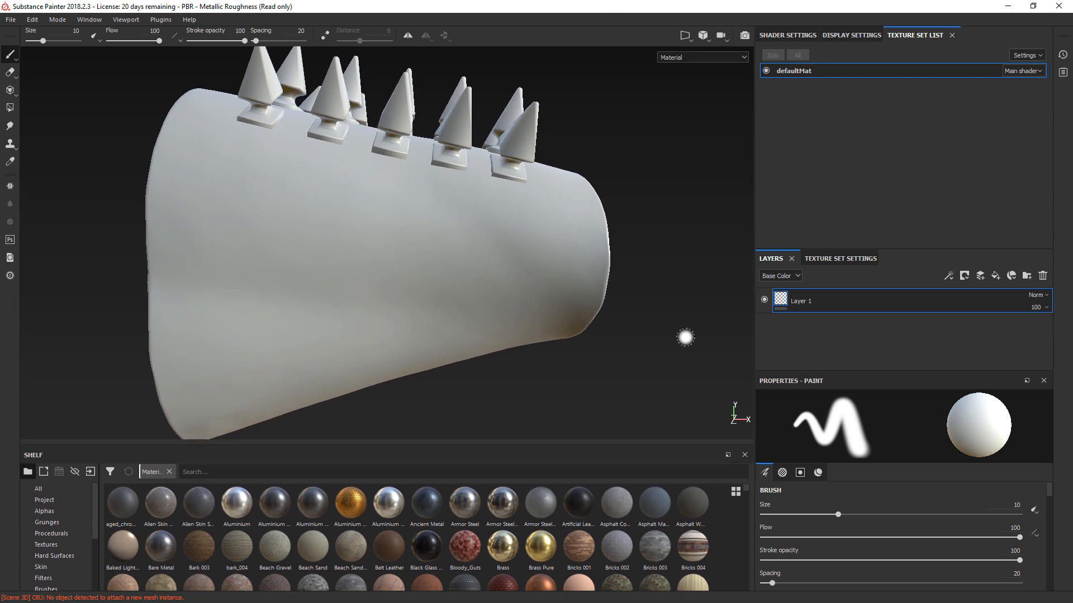
{"action": "scroll", "coordinate": [663, 335], "scroll_direction": "down", "scroll_amount": 3}
{"action": "left_click_drag", "start_coordinate": [663, 313], "coordinate": [560, 345], "text": "alt"}
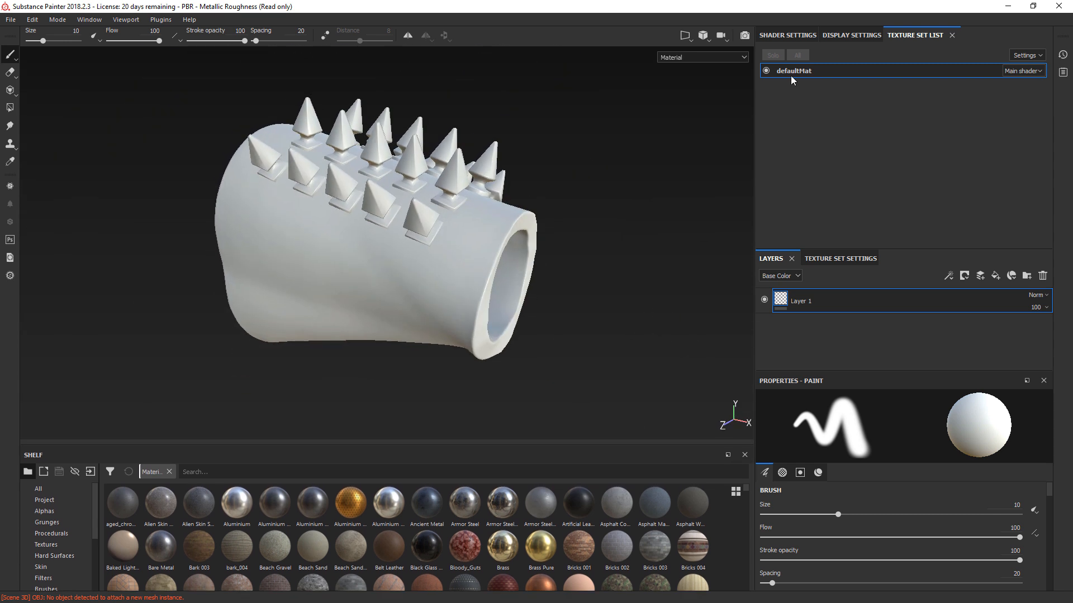
Set the environment map to bonifacio_street and the environment opacity to 55.
{"action": "left_click", "coordinate": [845, 35]}
{"action": "left_click", "coordinate": [858, 121]}
{"action": "left_click", "coordinate": [933, 154]}
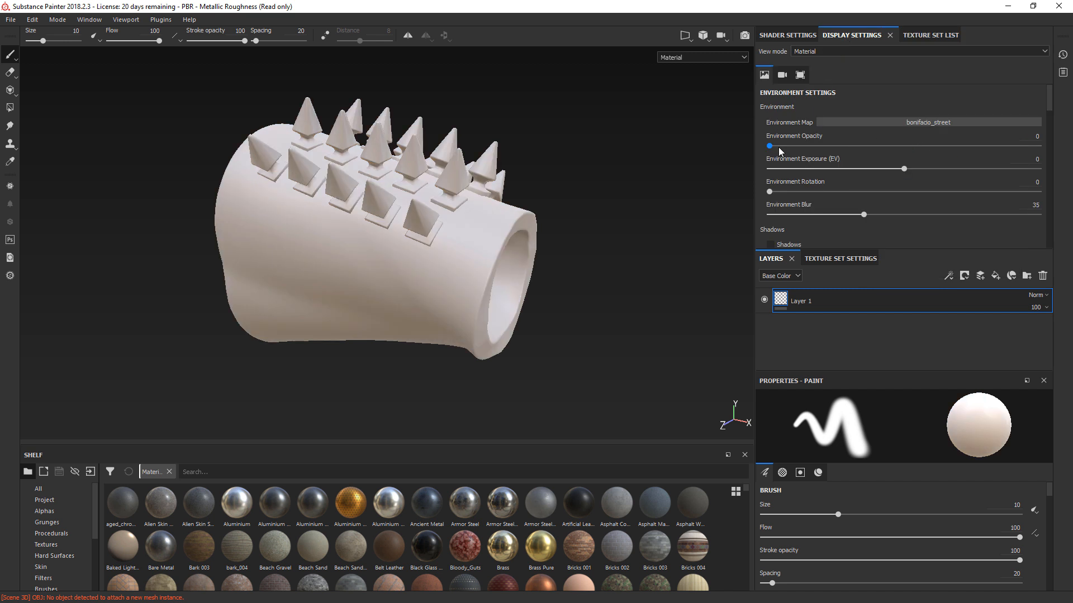
{"action": "left_click_drag", "start_coordinate": [770, 146], "coordinate": [917, 148]}
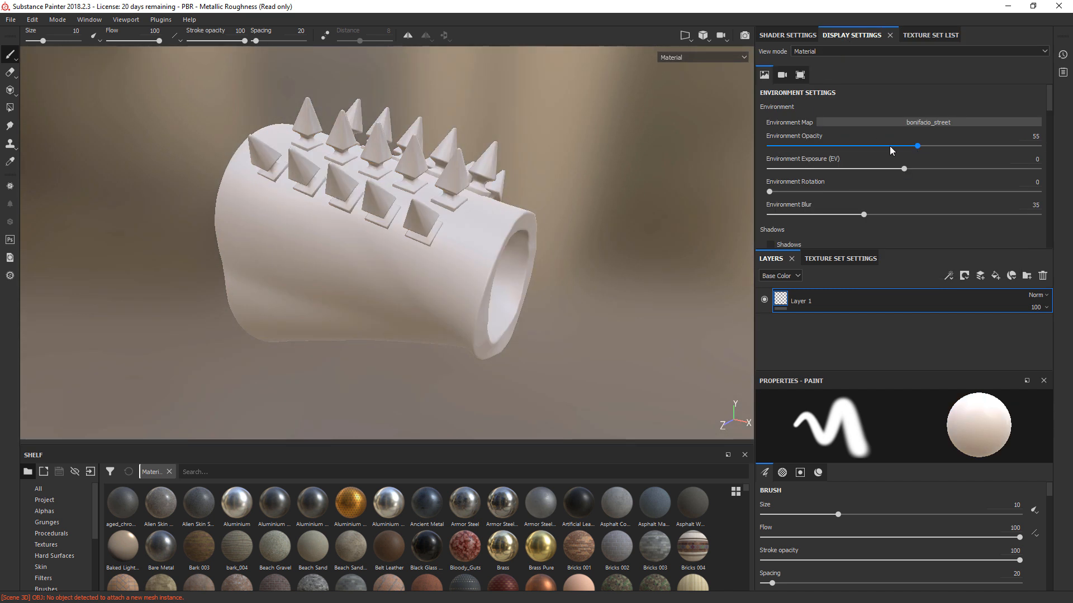
Bake the defaultMat mesh maps at an output size of 2048, leaving out the ID map.
{"action": "left_click", "coordinate": [832, 258]}
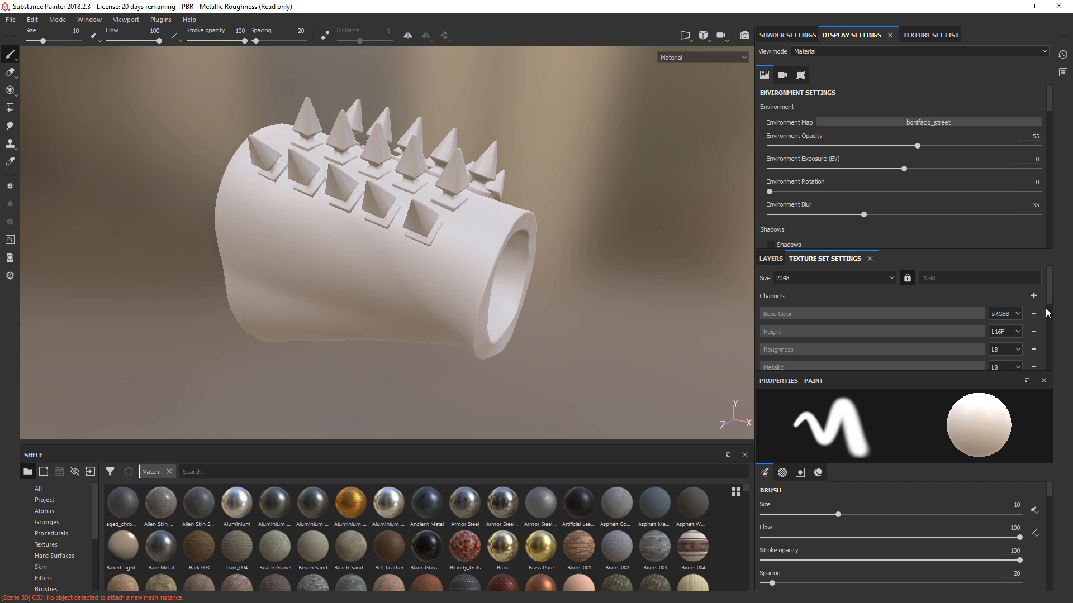
{"action": "scroll", "coordinate": [1046, 313], "scroll_direction": "down", "scroll_amount": 5}
{"action": "left_click", "coordinate": [1009, 344]}
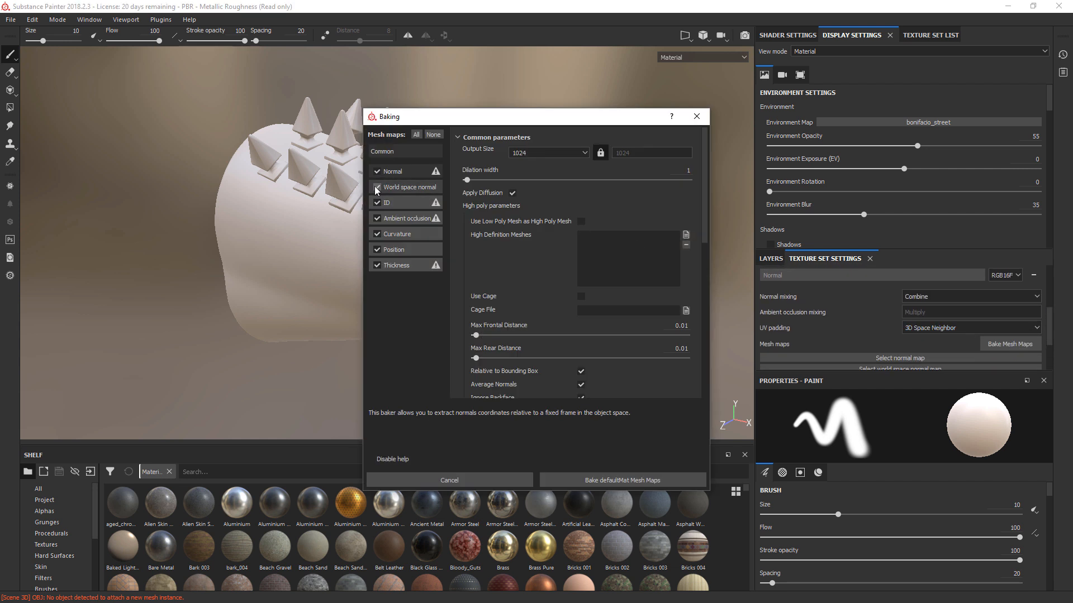
{"action": "left_click", "coordinate": [584, 152]}
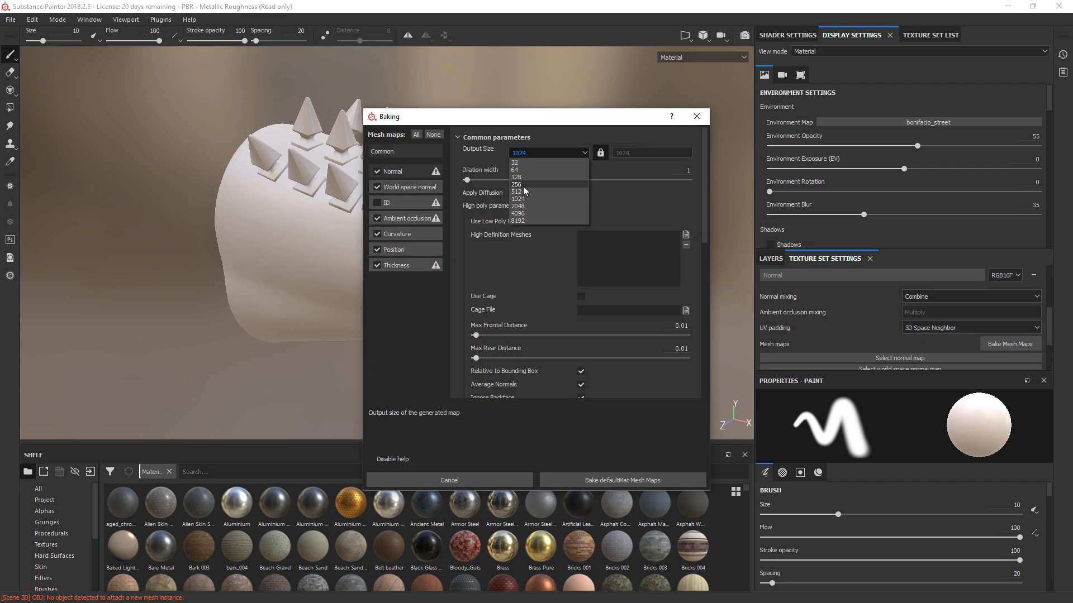
{"action": "left_click", "coordinate": [521, 207]}
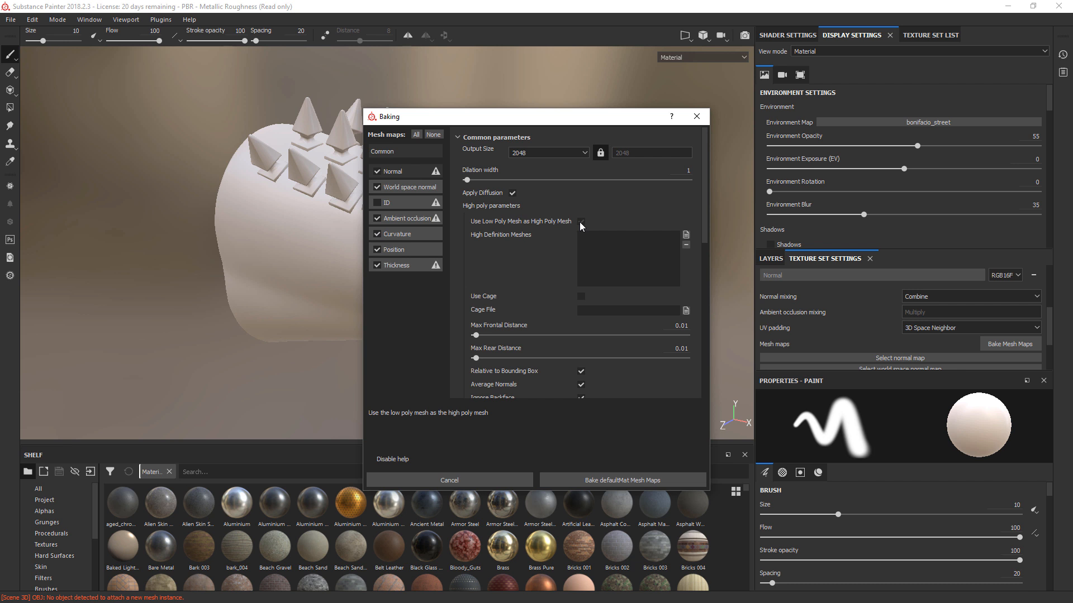
{"action": "left_click", "coordinate": [612, 479]}
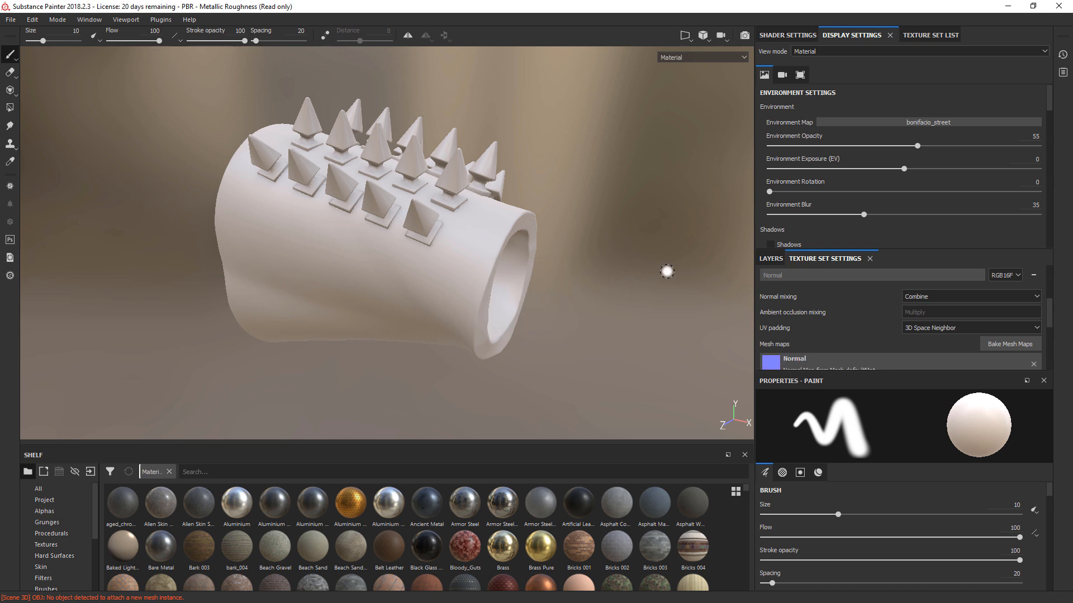
Save the project in the ARM_GAURDS folder as L_ARM_GAURD_001.
{"action": "left_click_drag", "start_coordinate": [652, 260], "coordinate": [683, 268], "text": "alt"}
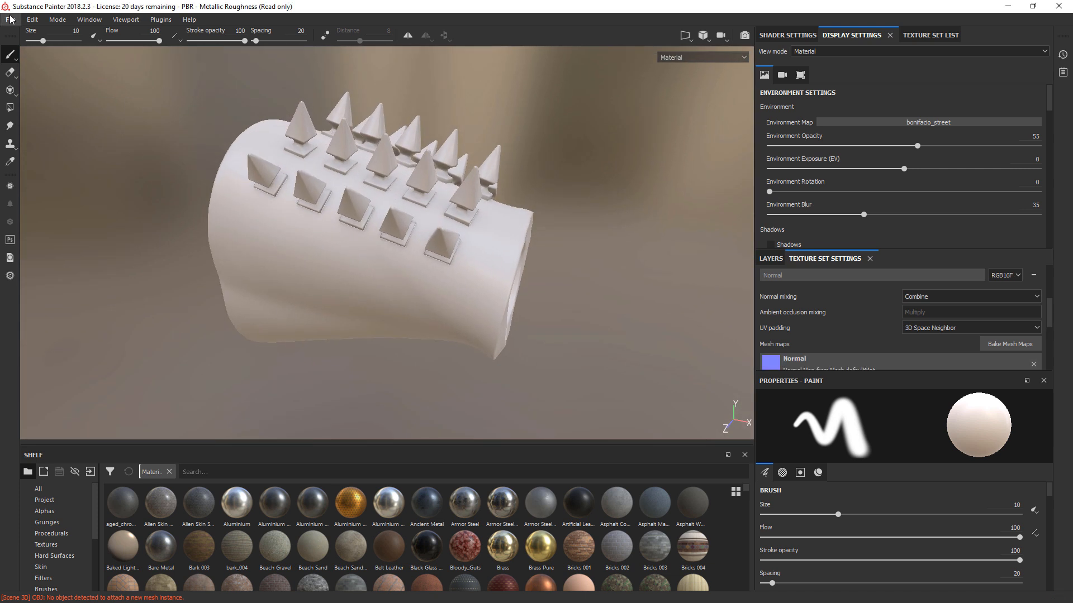
{"action": "left_click", "coordinate": [11, 21]}
{"action": "left_click", "coordinate": [33, 142]}
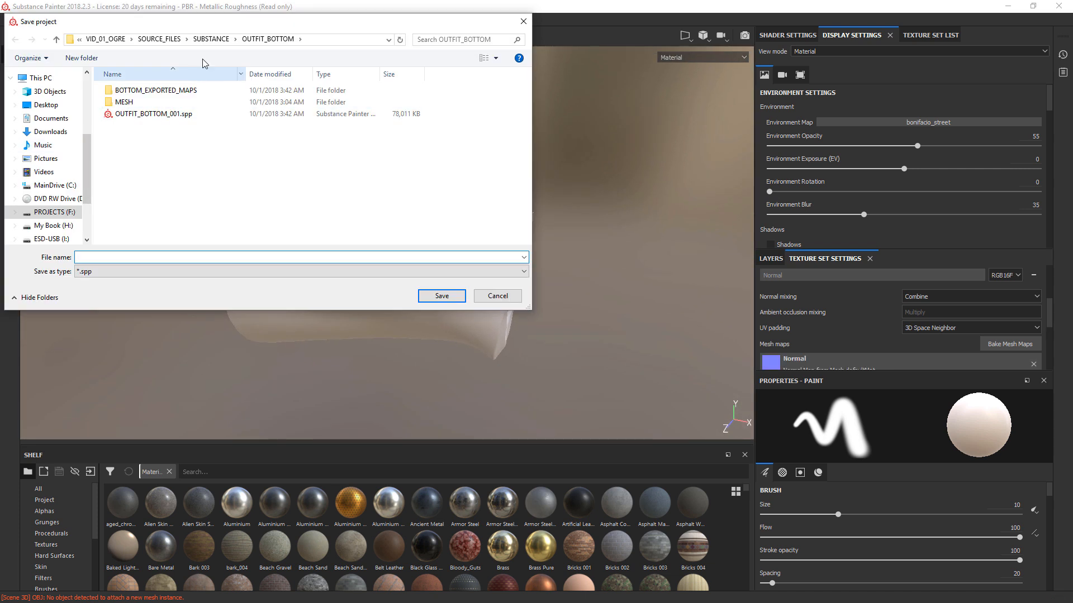
{"action": "double_click", "coordinate": [136, 102]}
{"action": "left_click", "coordinate": [112, 257]}
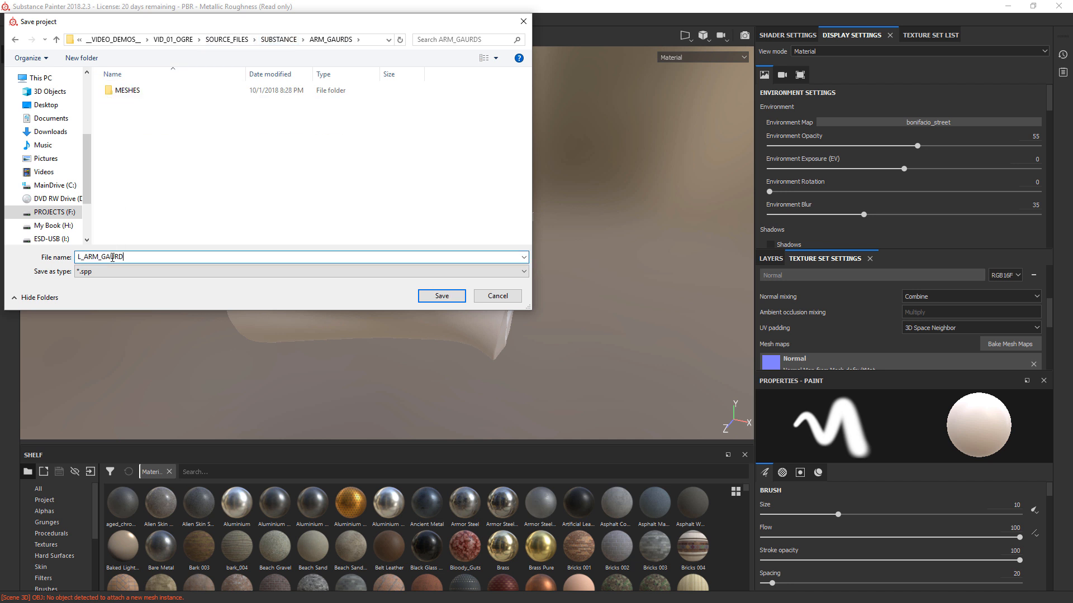
{"action": "key", "text": "Return"}
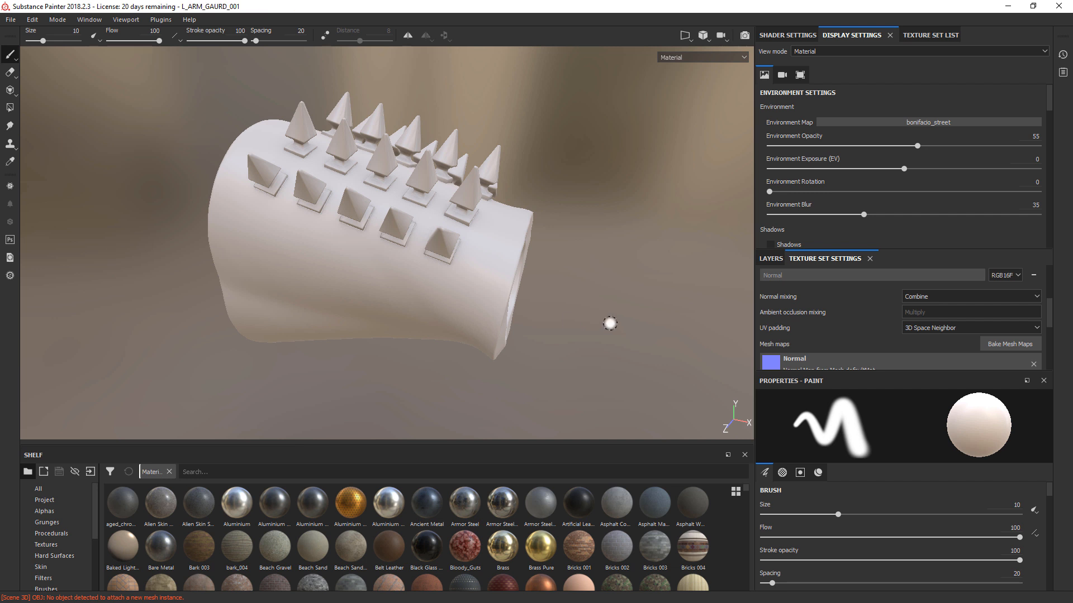
Delete the default Layer 1 and add a layer folder named SPIKES.
{"action": "left_click", "coordinate": [770, 258]}
{"action": "left_click", "coordinate": [1042, 277]}
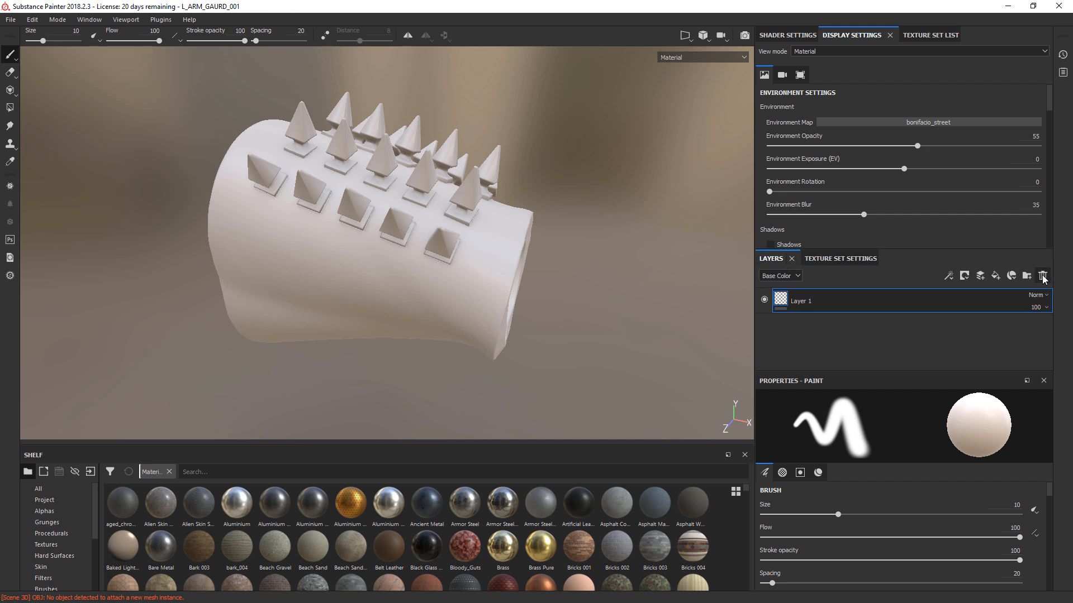
{"action": "left_click", "coordinate": [1025, 277]}
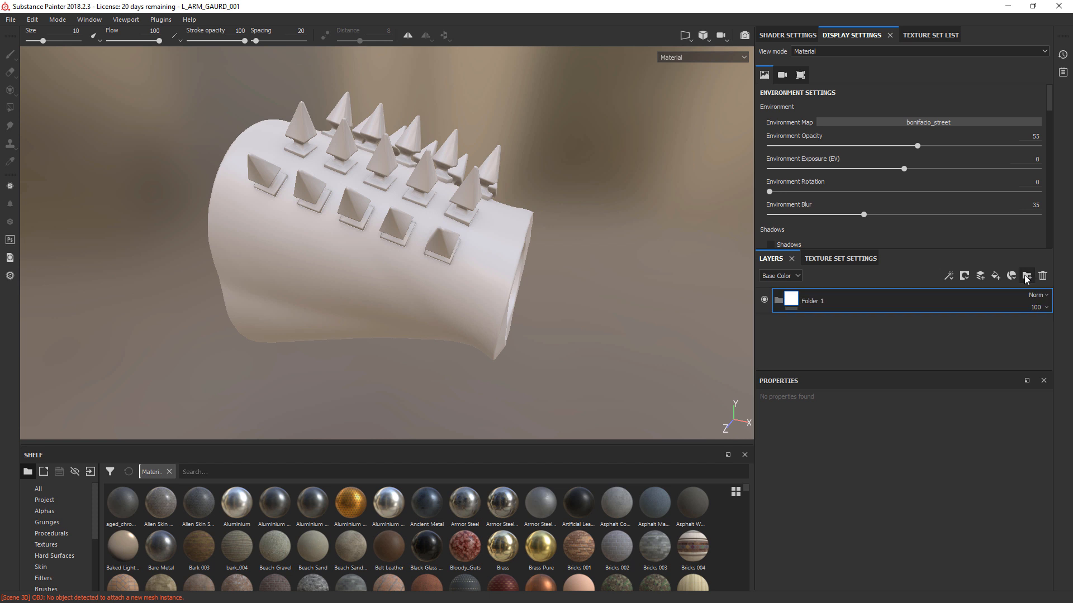
{"action": "double_click", "coordinate": [823, 302]}
{"action": "type", "text": "SPIKES"}
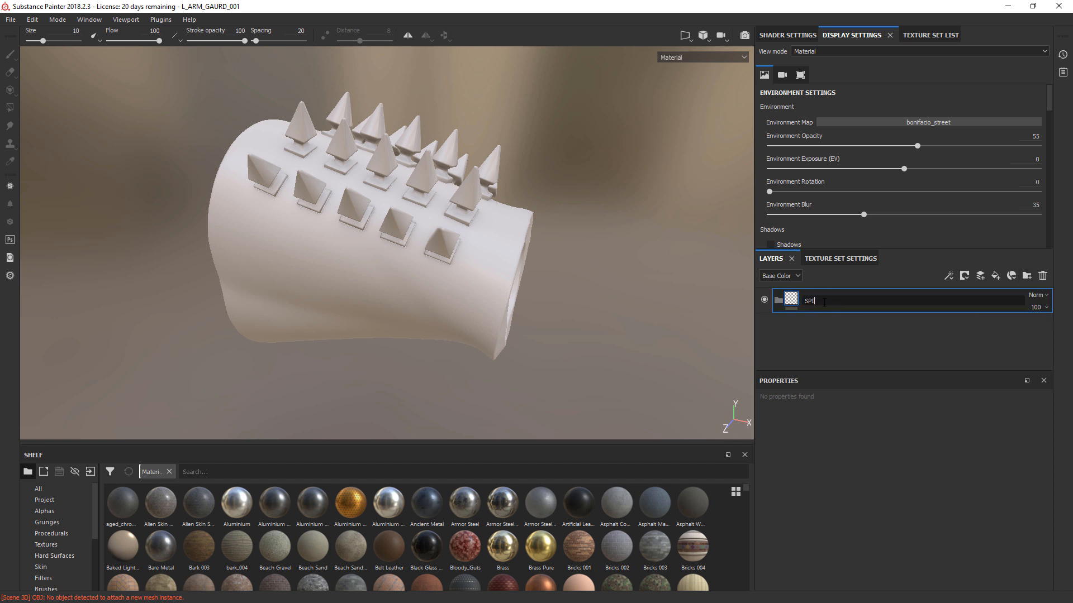
{"action": "key", "text": "Return"}
Add a second folder named SLEEVE and place the SPIKES folder above it.
{"action": "left_click", "coordinate": [1026, 276]}
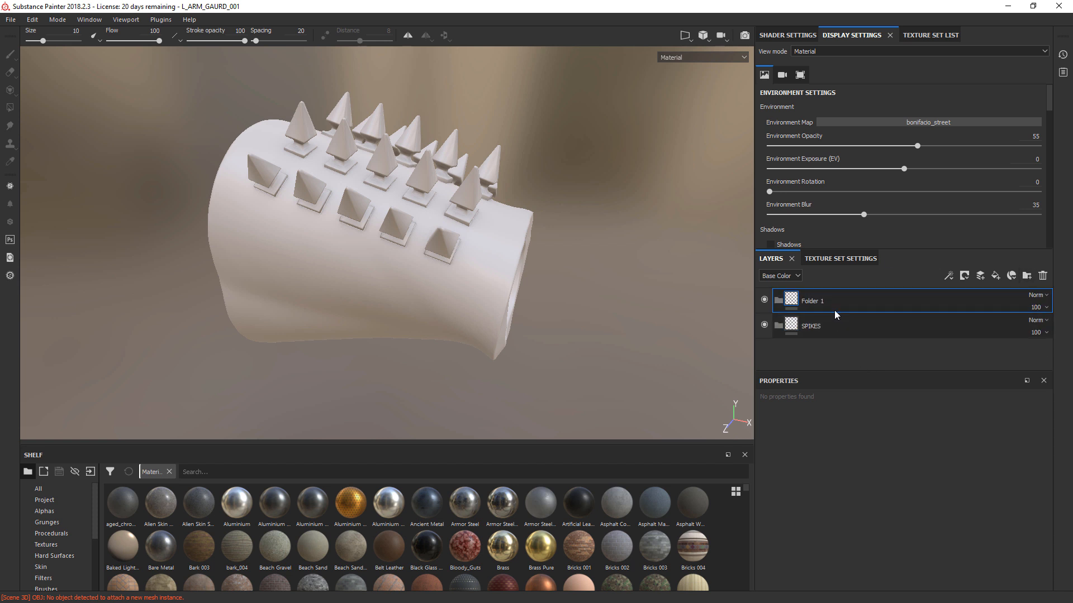
{"action": "double_click", "coordinate": [820, 301]}
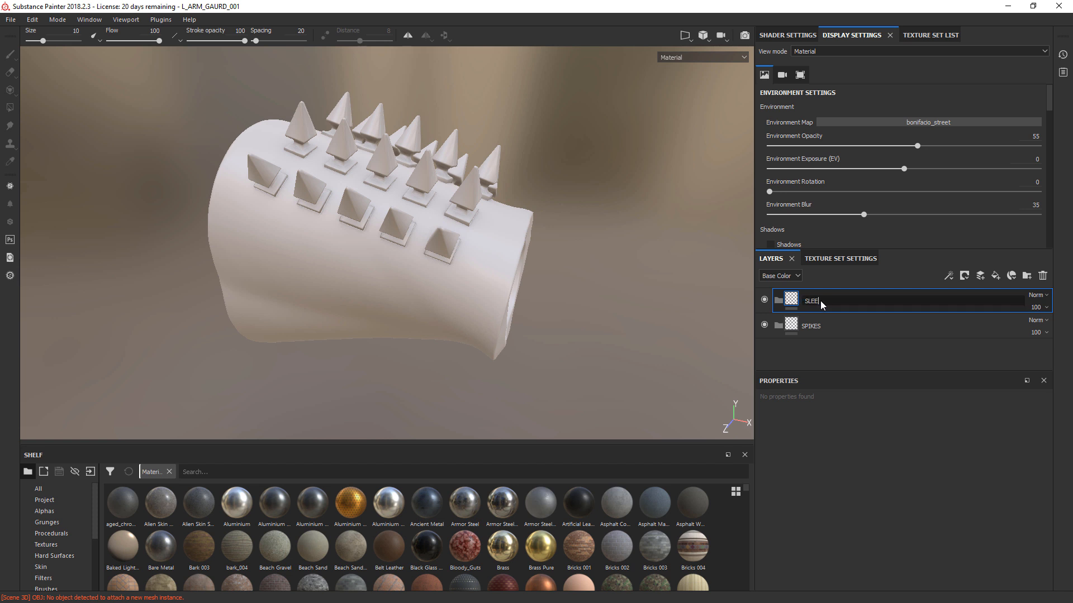
{"action": "type", "text": "SLEE"}
{"action": "key", "text": "Return"}
{"action": "left_click_drag", "start_coordinate": [808, 331], "coordinate": [810, 290]}
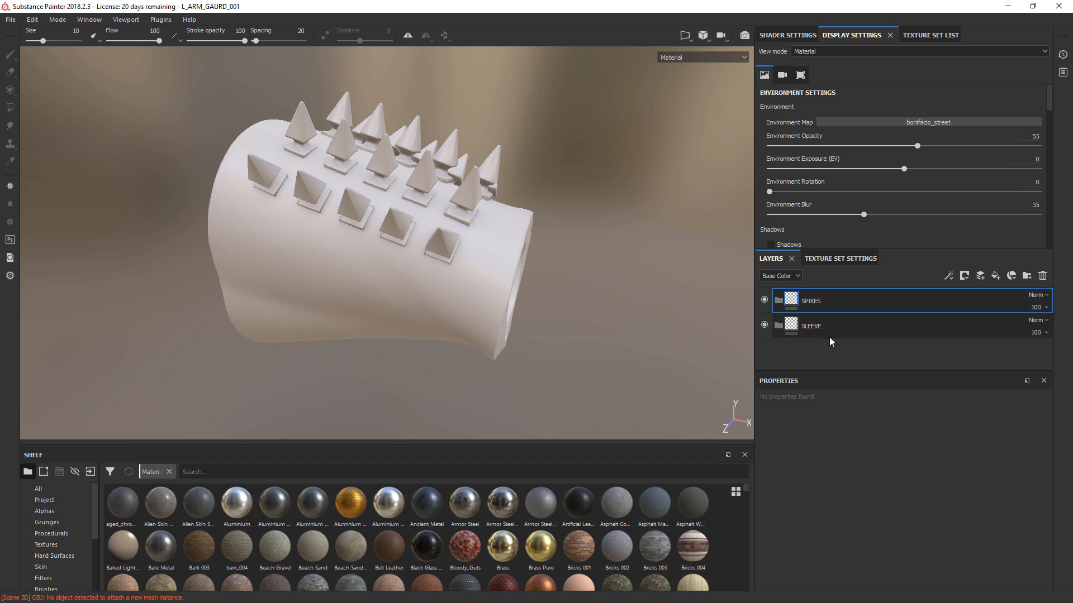
Add a fill layer inside the SLEEVE folder and leave only its color channel enabled.
{"action": "left_click", "coordinate": [883, 334]}
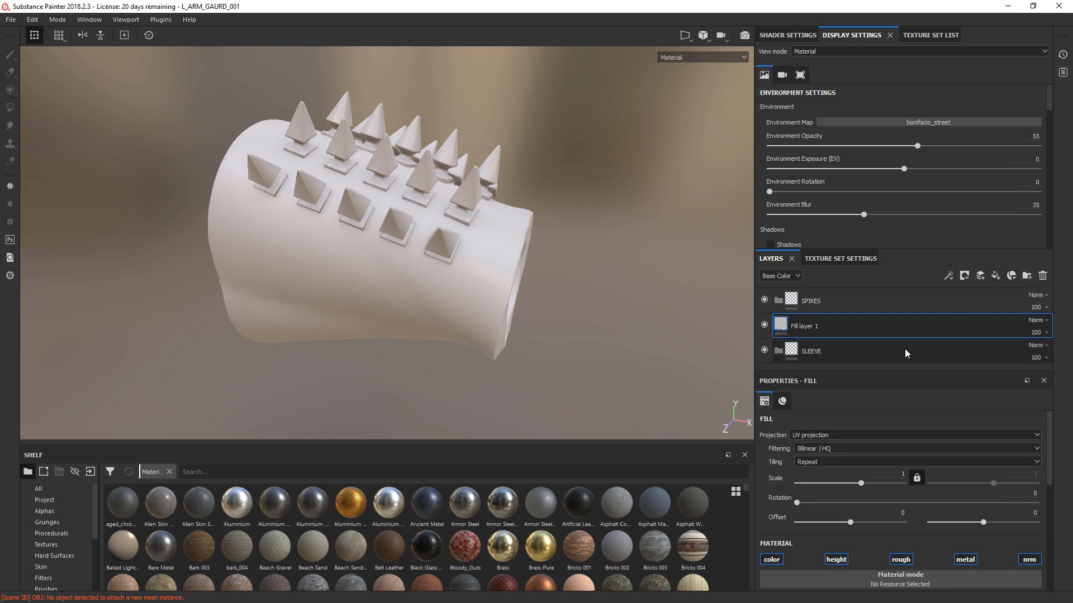
{"action": "left_click_drag", "start_coordinate": [806, 333], "coordinate": [810, 349]}
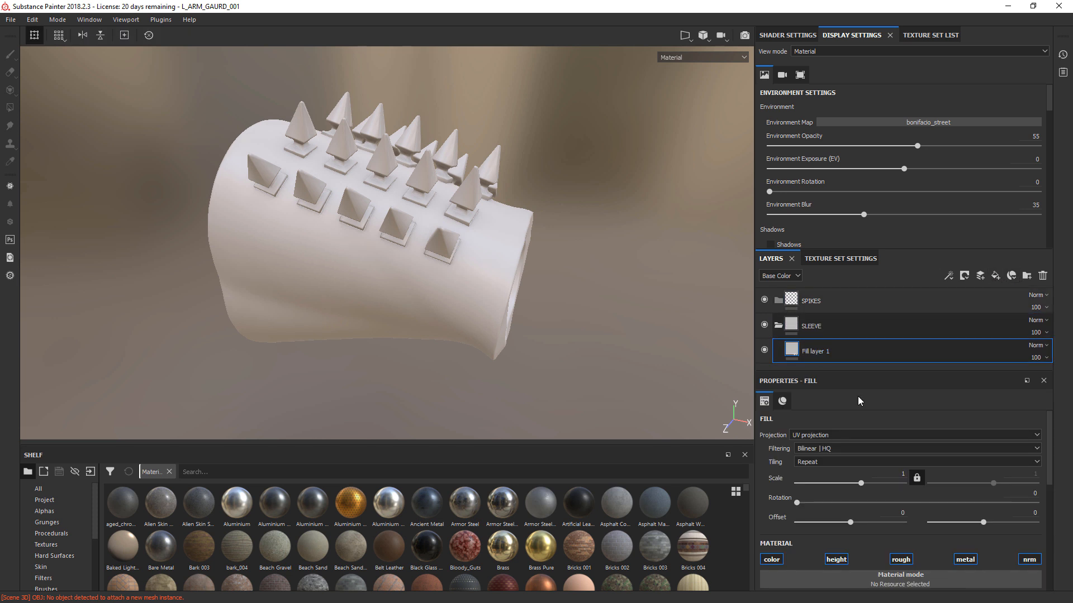
{"action": "left_click", "coordinate": [836, 560]}
{"action": "left_click", "coordinate": [901, 559]}
{"action": "left_click", "coordinate": [965, 559]}
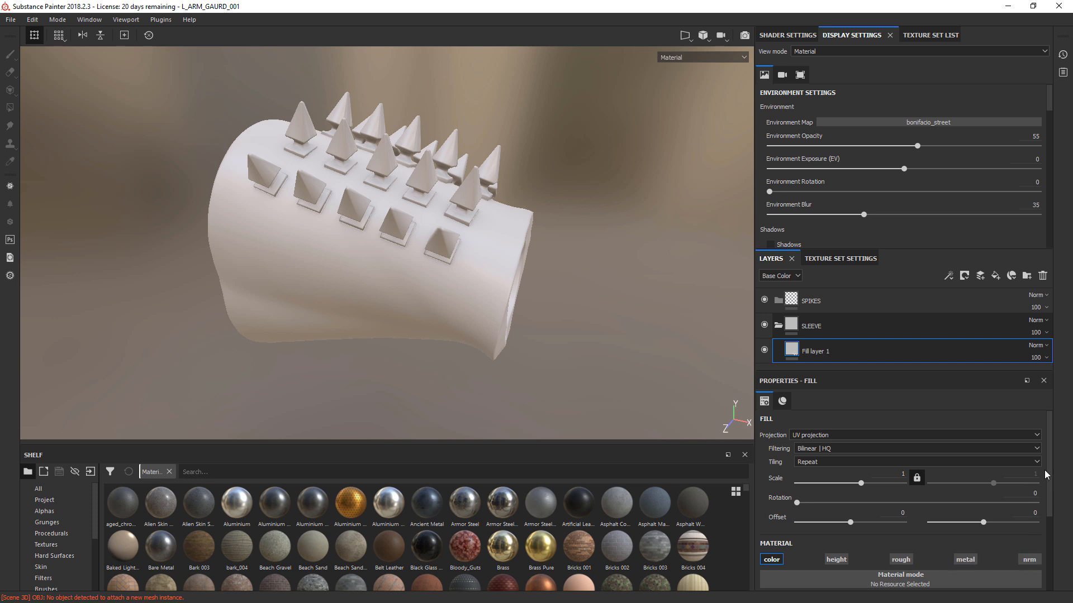
Set the SLEEVE fill layer's base color to pure red (1.000, 0.000, 0.000).
{"action": "scroll", "coordinate": [1046, 474], "scroll_direction": "down", "scroll_amount": 3}
{"action": "left_click", "coordinate": [943, 525]}
{"action": "left_click", "coordinate": [988, 429]}
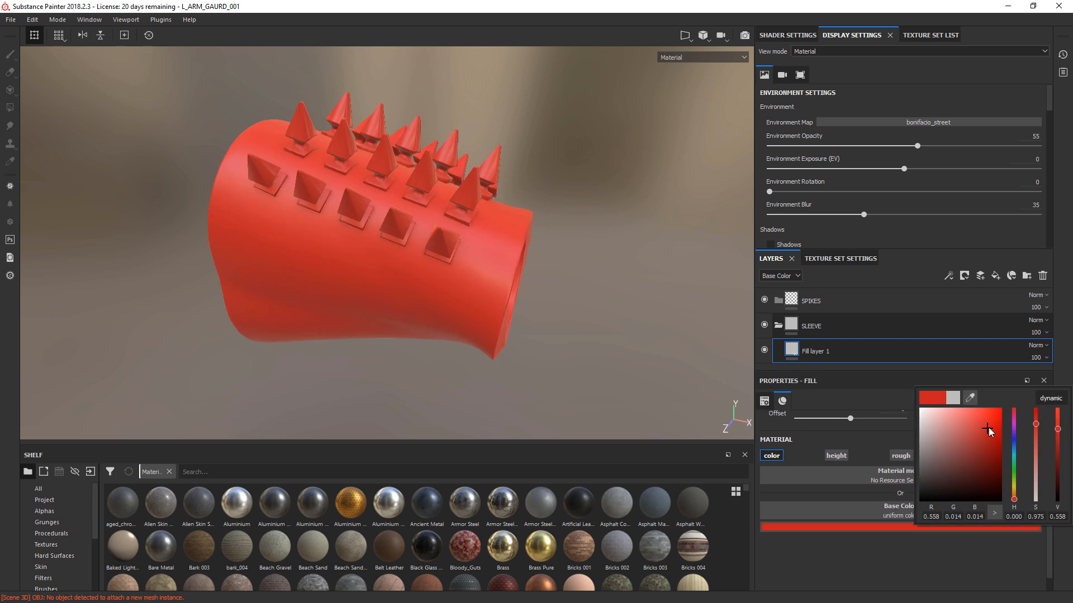
{"action": "left_click_drag", "start_coordinate": [987, 429], "coordinate": [1004, 410]}
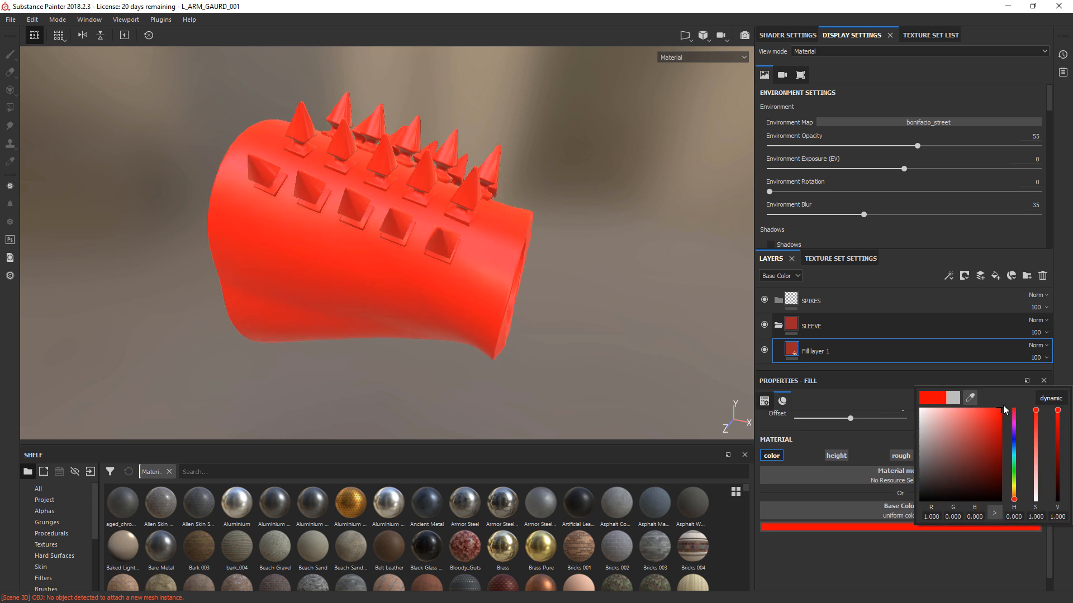
Add a black mask to the SLEEVE folder and reveal only the sleeve body using Polygon Fill in UV chunk mode.
{"action": "left_click", "coordinate": [800, 327]}
{"action": "right_click", "coordinate": [796, 328]}
{"action": "left_click", "coordinate": [826, 346]}
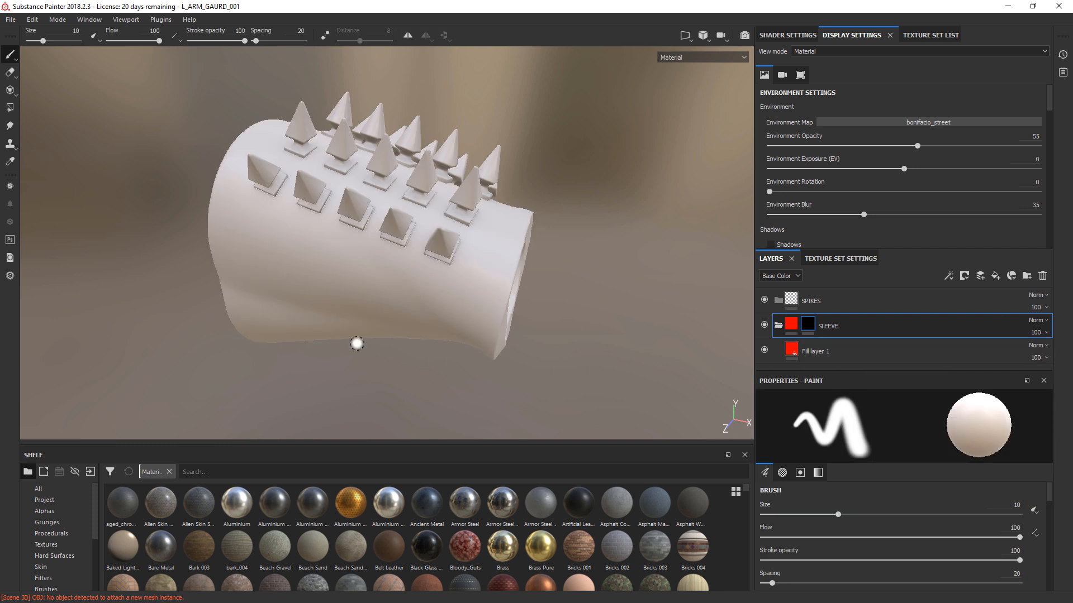
{"action": "left_click", "coordinate": [10, 107]}
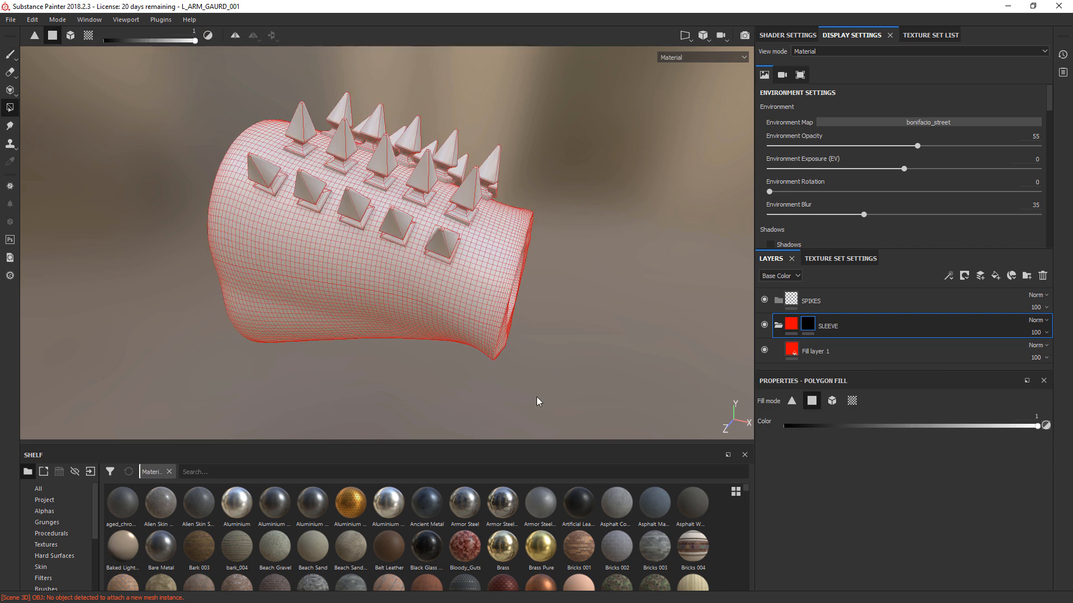
{"action": "left_click", "coordinate": [852, 401]}
{"action": "left_click", "coordinate": [351, 298]}
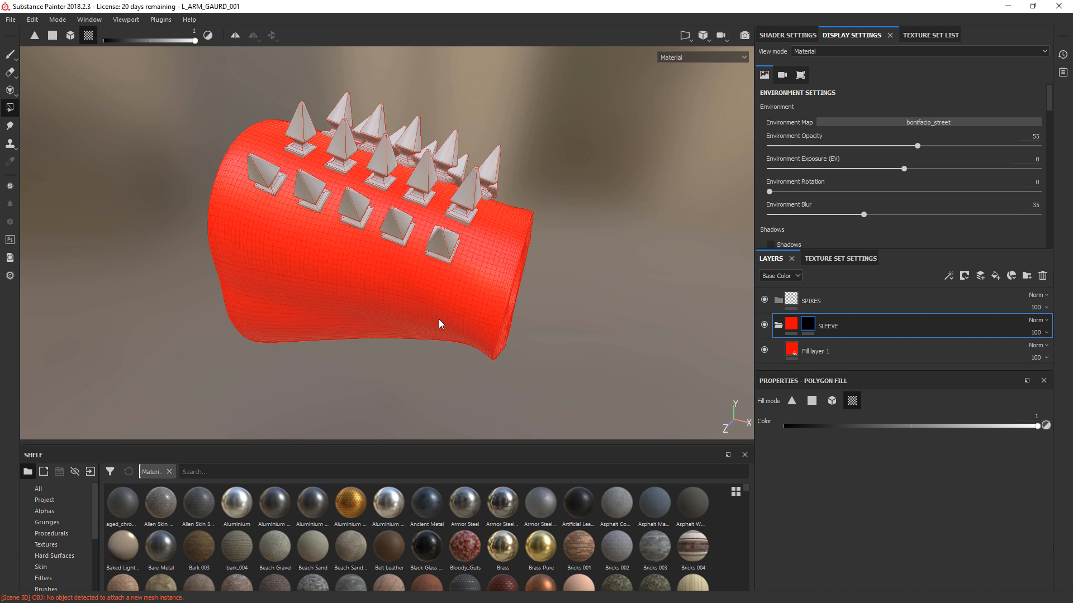
{"action": "left_click_drag", "start_coordinate": [602, 349], "coordinate": [657, 327], "text": "alt"}
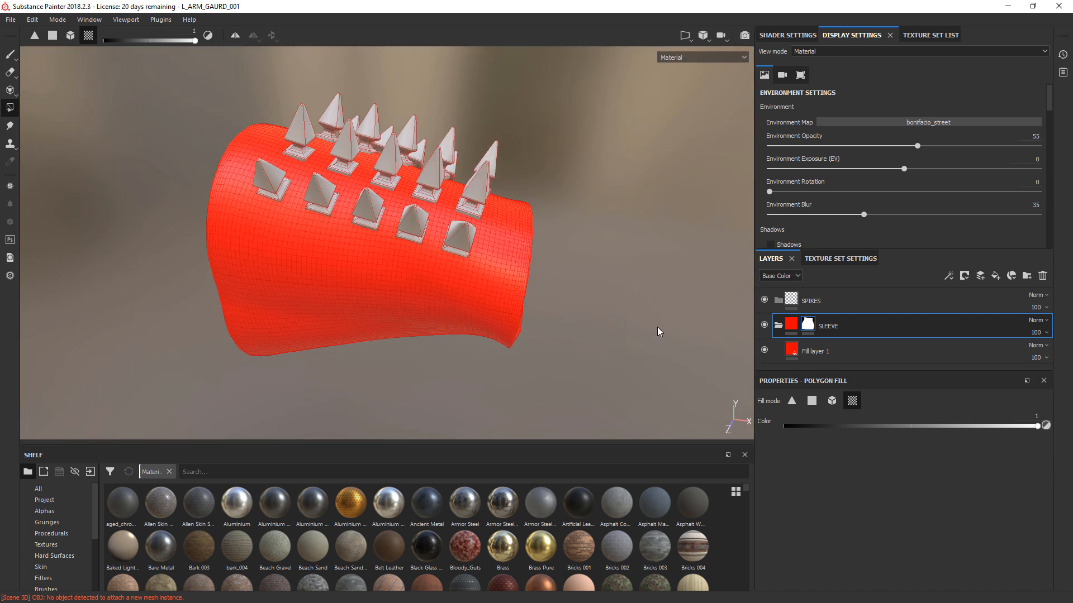
Add a fill layer inside the SPIKES folder and leave only its color channel enabled.
{"action": "left_click", "coordinate": [809, 300]}
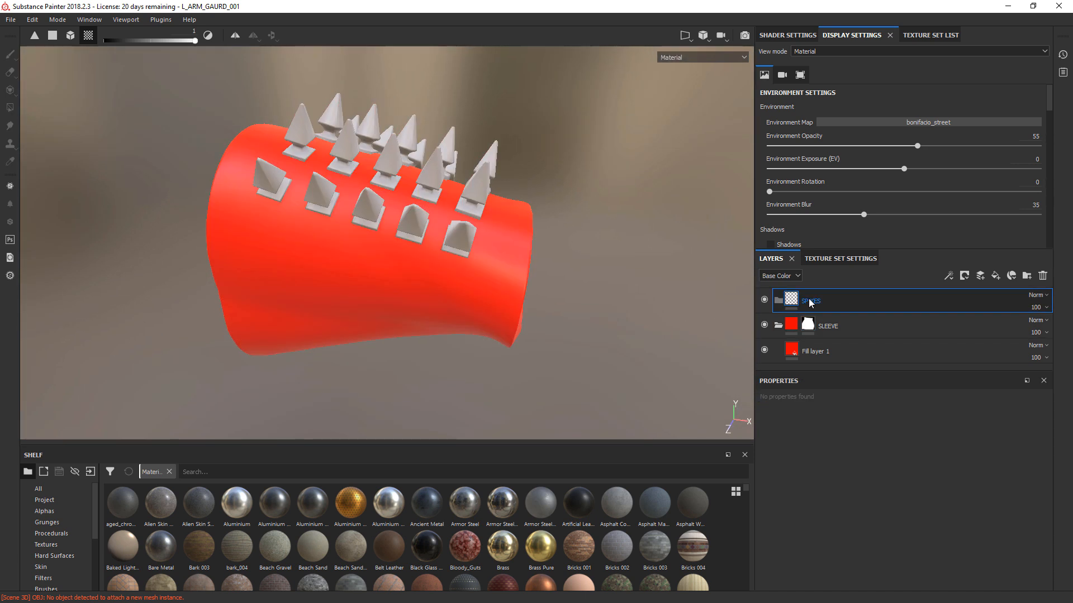
{"action": "left_click", "coordinate": [995, 275]}
{"action": "left_click_drag", "start_coordinate": [805, 302], "coordinate": [815, 326]}
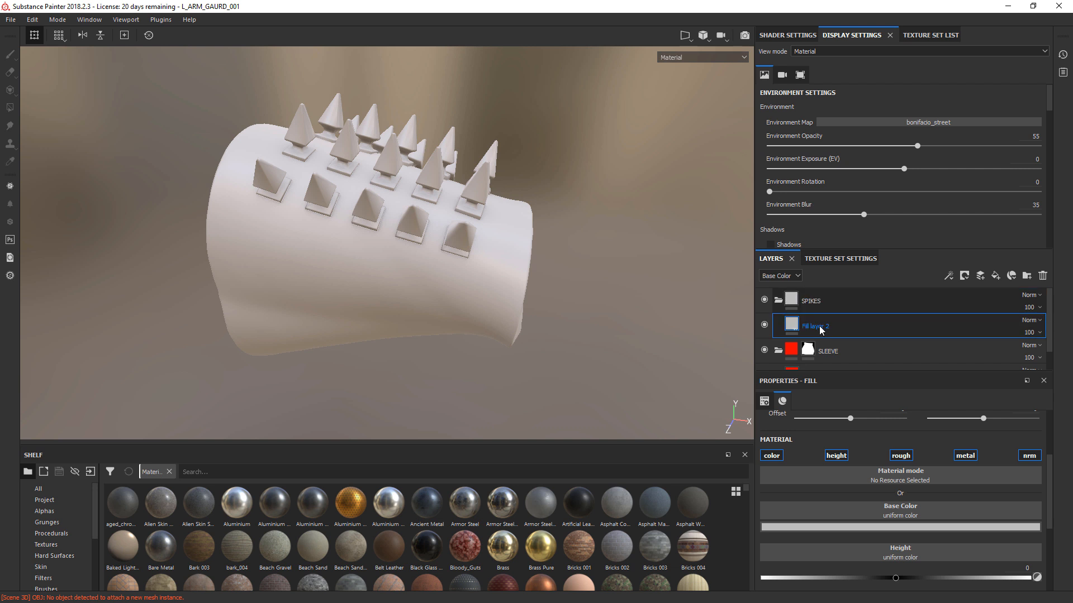
{"action": "left_click", "coordinate": [836, 455]}
{"action": "left_click", "coordinate": [894, 456]}
{"action": "left_click", "coordinate": [966, 455]}
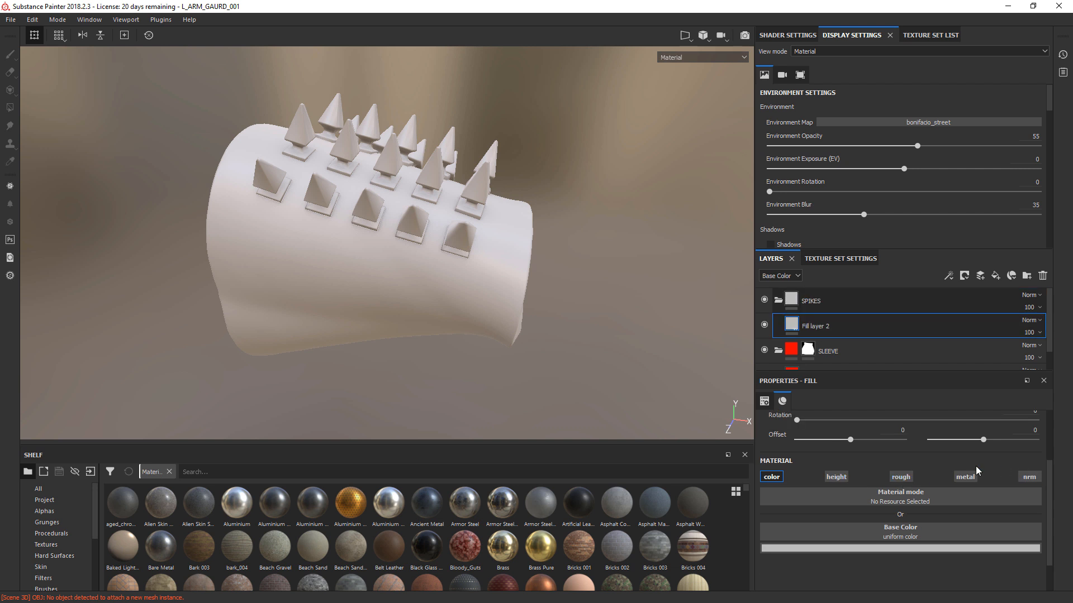
Set the SPIKES fill layer's base color to bright green (0.021, 0.894, 0.000).
{"action": "left_click", "coordinate": [884, 548]}
{"action": "left_click", "coordinate": [970, 436]}
{"action": "left_click", "coordinate": [985, 494]}
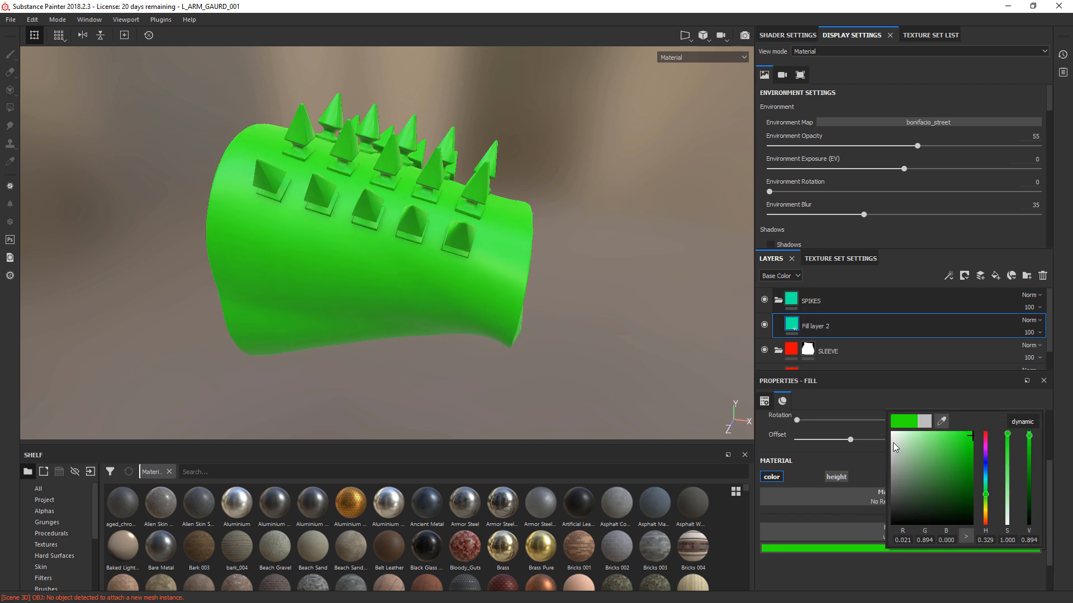
Add a black mask to the SPIKES folder and reveal the first spikes using Polygon Fill in UV chunk mode.
{"action": "right_click", "coordinate": [796, 300]}
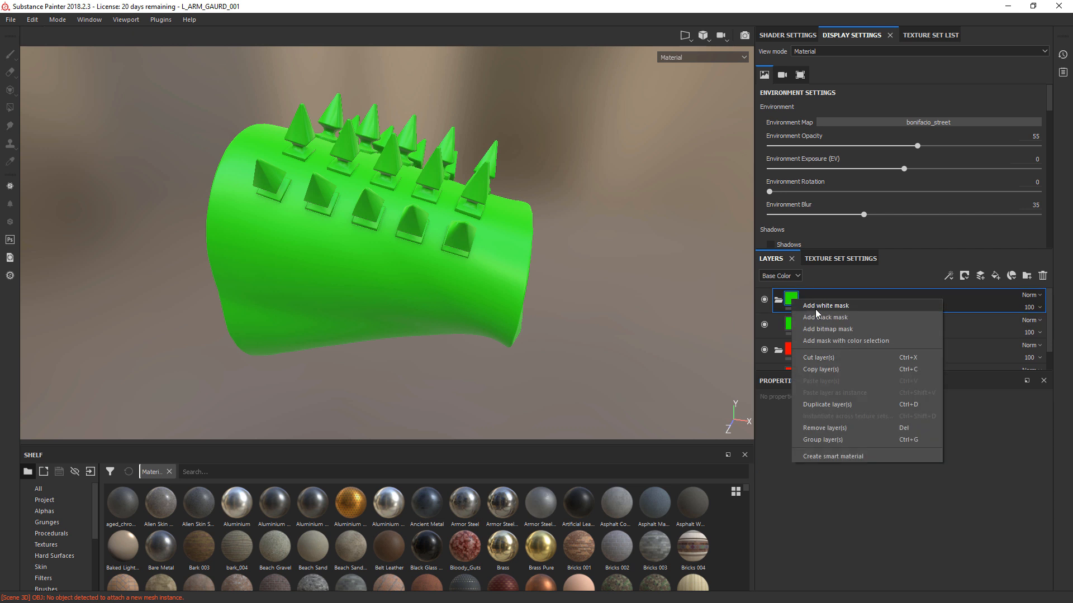
{"action": "left_click", "coordinate": [815, 317]}
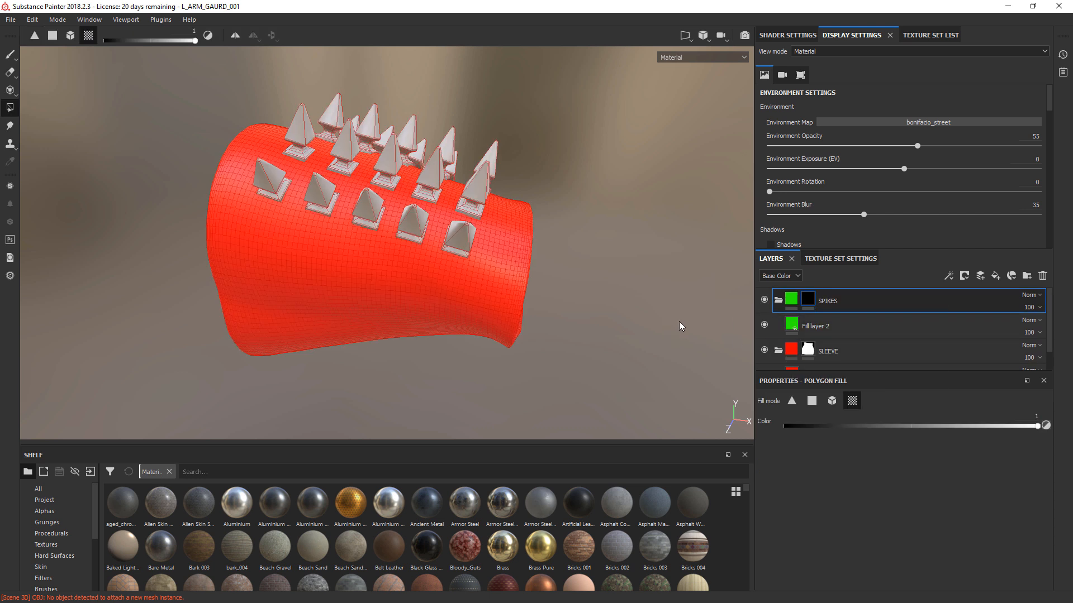
{"action": "left_click_drag", "start_coordinate": [389, 161], "coordinate": [369, 155]}
{"action": "key", "text": "ctrl+z"}
{"action": "left_click", "coordinate": [394, 160]}
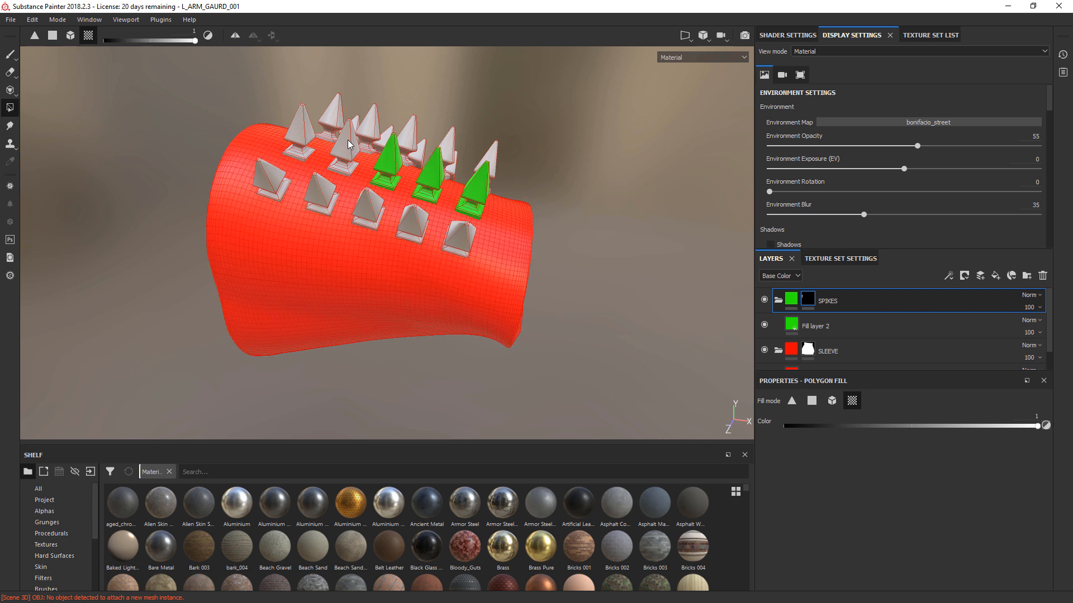
{"action": "left_click", "coordinate": [416, 230]}
Reveal the remaining spikes on the opposite side of the sleeve in the SPIKES mask.
{"action": "left_click_drag", "start_coordinate": [535, 157], "coordinate": [319, 182], "text": "alt"}
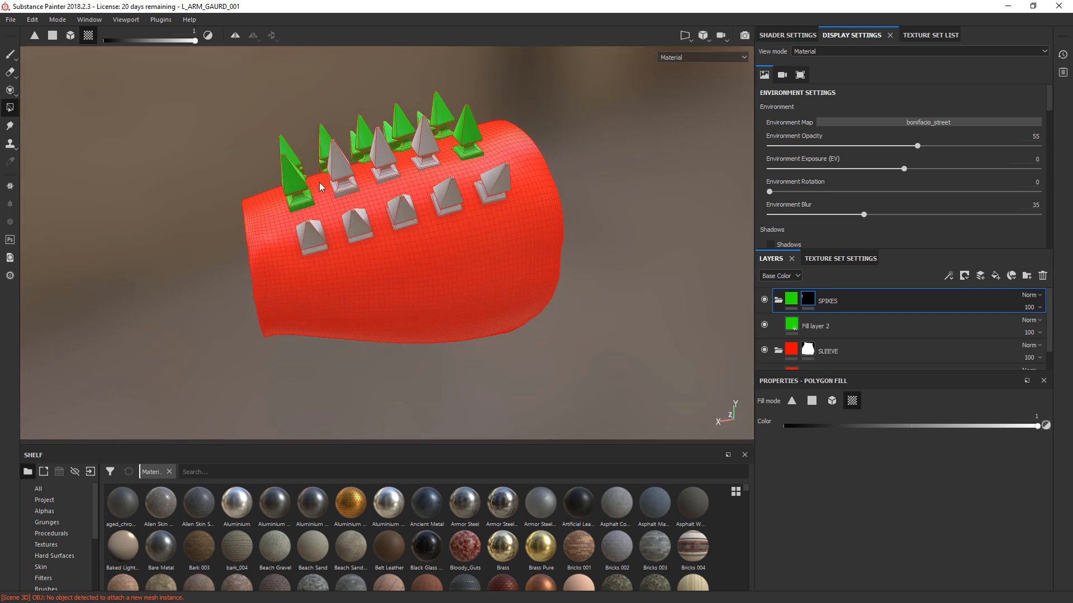
{"action": "left_click", "coordinate": [423, 136]}
{"action": "left_click_drag", "start_coordinate": [572, 303], "coordinate": [429, 126], "text": "alt"}
{"action": "left_click", "coordinate": [372, 145]}
{"action": "left_click", "coordinate": [334, 153]}
{"action": "left_click", "coordinate": [296, 162]}
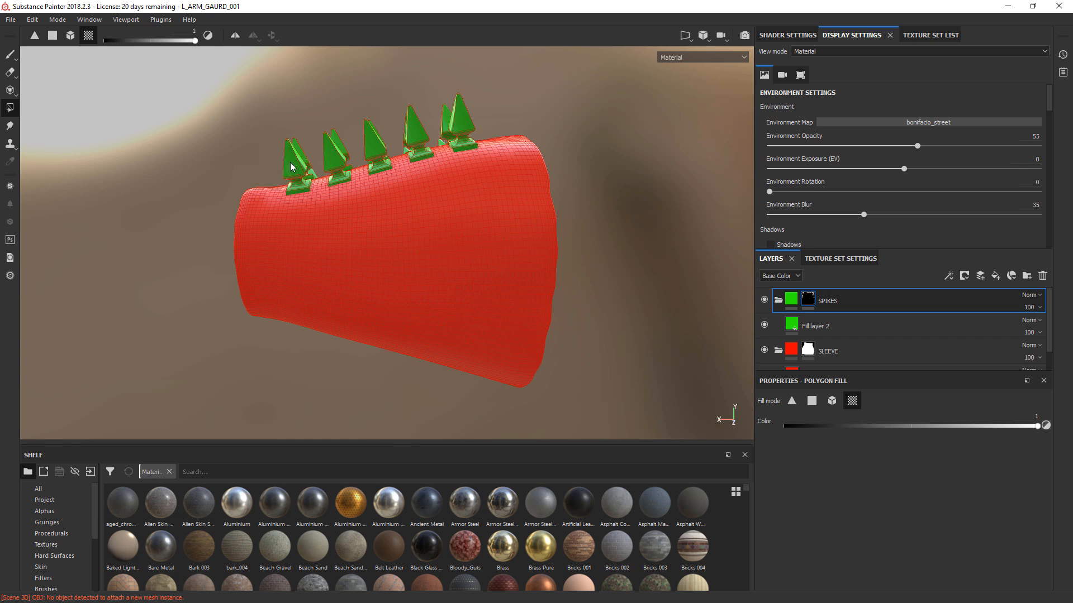
{"action": "left_click_drag", "start_coordinate": [193, 179], "coordinate": [517, 232], "text": "alt"}
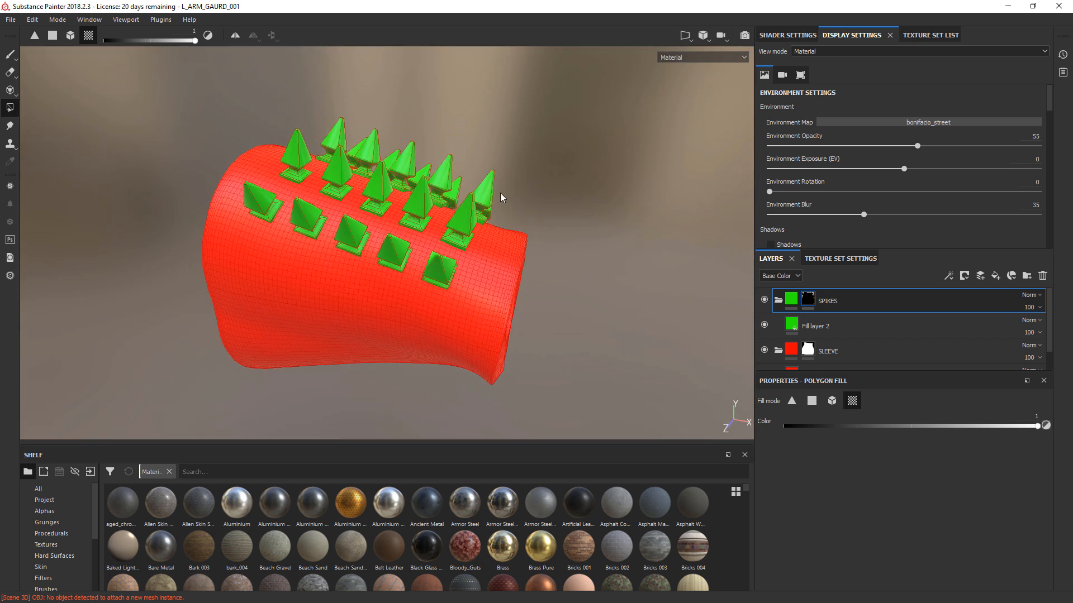
Save the project and collapse the SPIKES folder.
{"action": "left_click", "coordinate": [10, 19]}
{"action": "left_click", "coordinate": [34, 114]}
{"action": "left_click", "coordinate": [778, 300]}
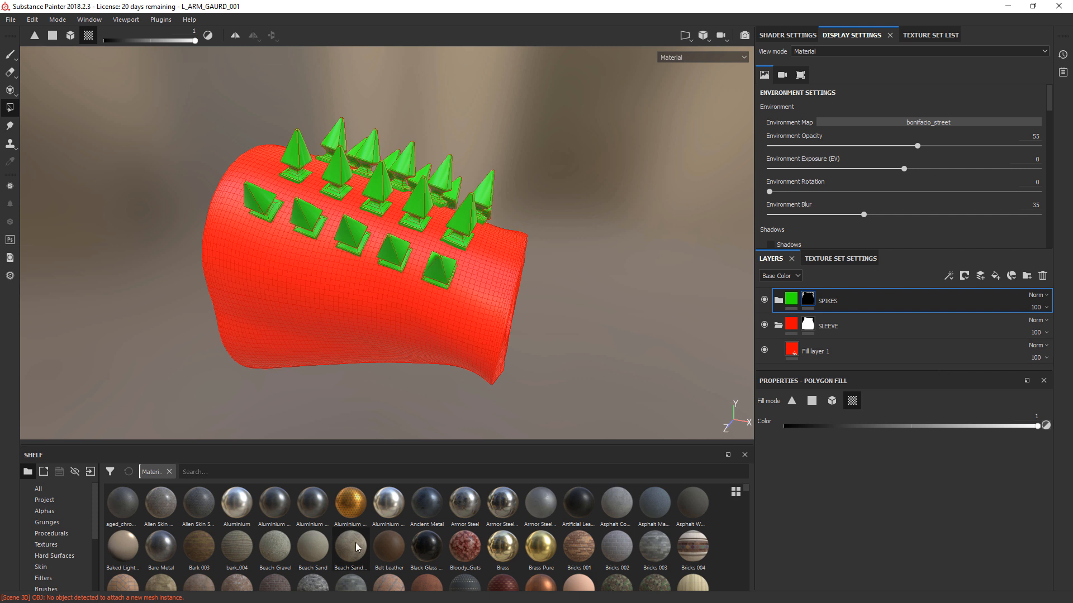
Search the materials for "leather" and place Leather plate armor inside the SLEEVE folder, directly above Fill layer 1.
{"action": "type", "text": "leather"}
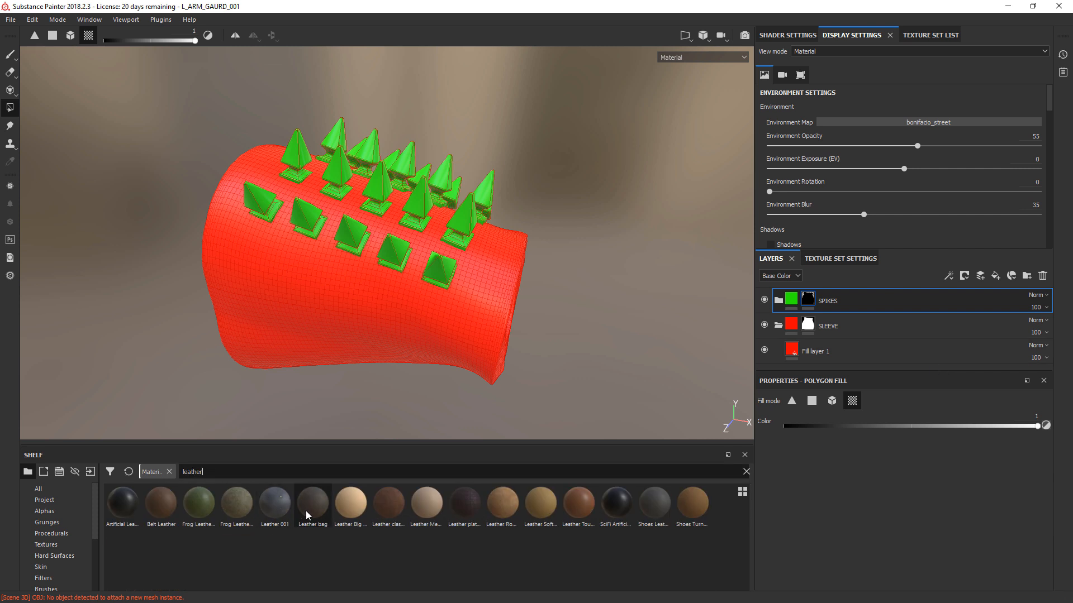
{"action": "mouse_move", "coordinate": [521, 506]}
{"action": "mouse_move", "coordinate": [465, 506]}
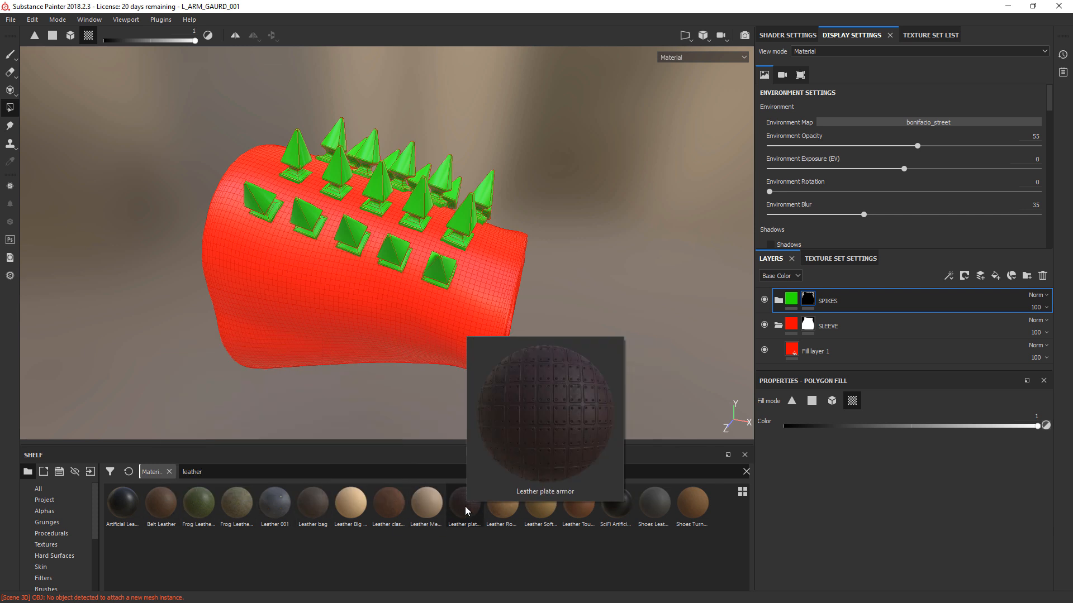
{"action": "left_click_drag", "start_coordinate": [465, 505], "coordinate": [842, 324]}
{"action": "left_click_drag", "start_coordinate": [1048, 334], "coordinate": [1049, 356]}
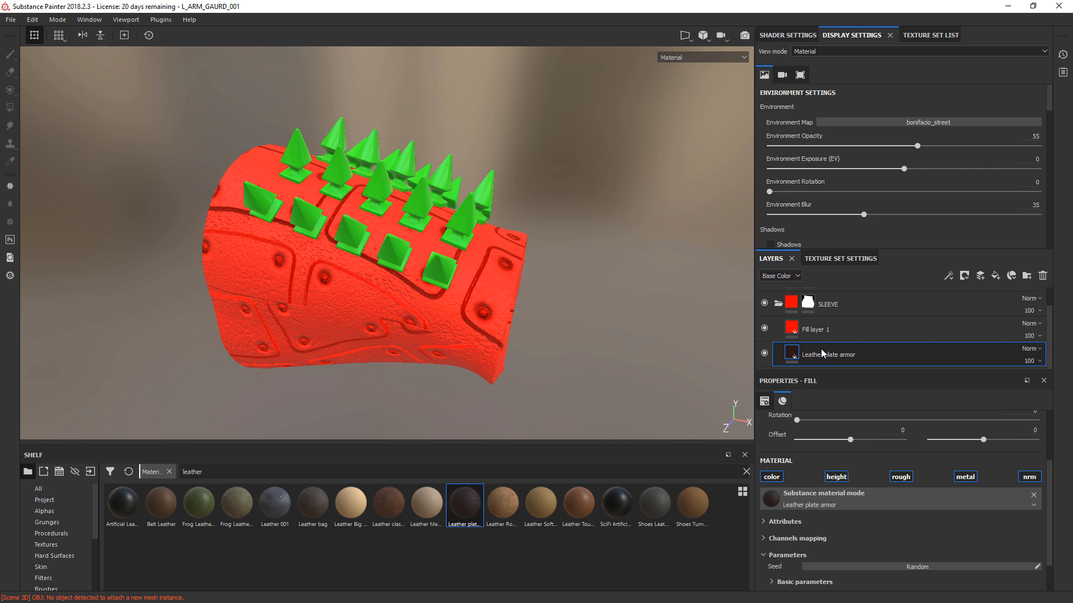
{"action": "left_click_drag", "start_coordinate": [818, 351], "coordinate": [823, 321]}
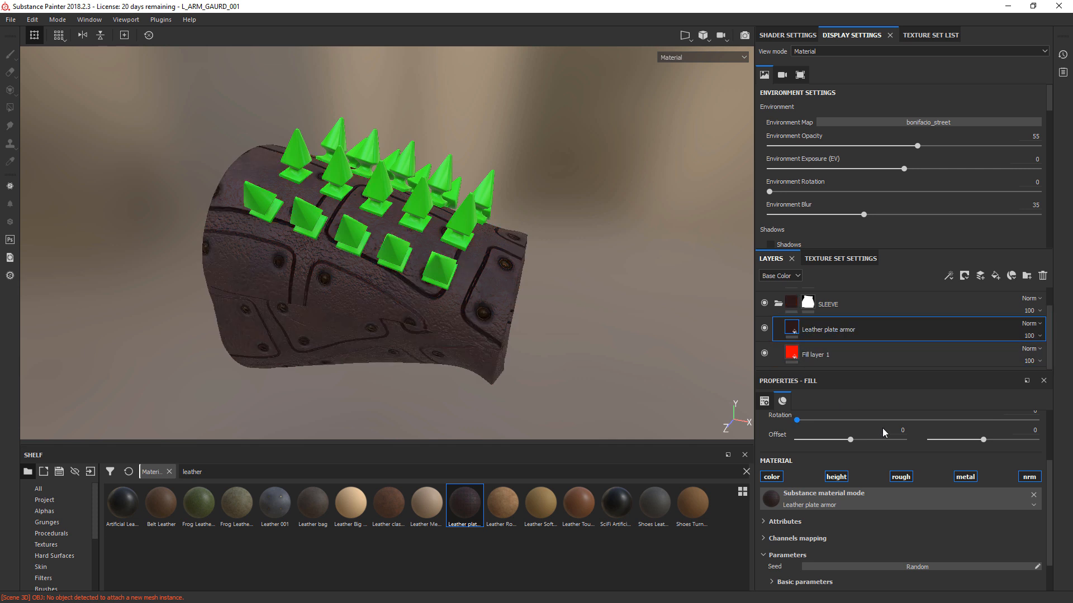
Switch the Leather plate armor layer to Tri-planar projection and set its scale to 2.
{"action": "scroll", "coordinate": [1047, 431], "scroll_direction": "up", "scroll_amount": 3}
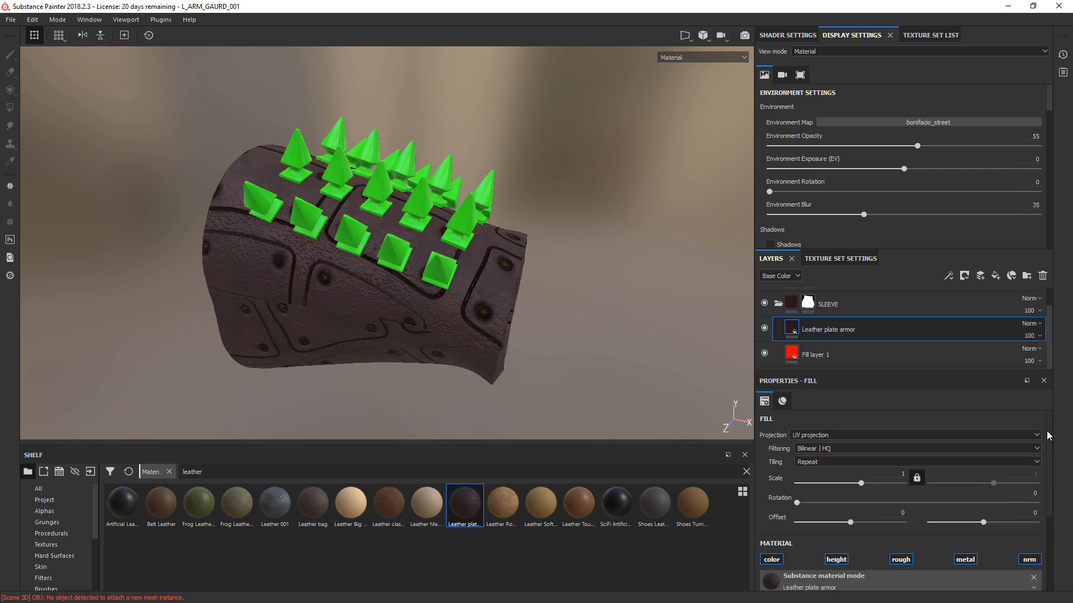
{"action": "left_click", "coordinate": [822, 435]}
{"action": "left_click", "coordinate": [822, 453]}
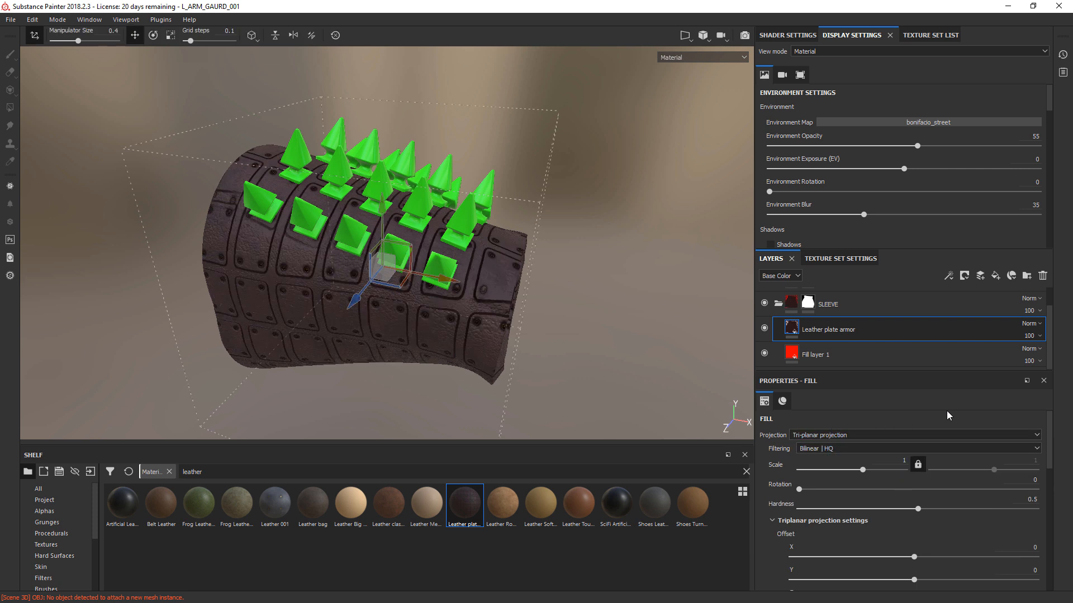
{"action": "mouse_move", "coordinate": [1051, 427]}
{"action": "left_mouse_down"}
{"action": "mouse_move", "coordinate": [1051, 455]}
{"action": "mouse_move", "coordinate": [1051, 433]}
{"action": "mouse_move", "coordinate": [1033, 432]}
{"action": "left_mouse_up"}
{"action": "left_click_drag", "start_coordinate": [864, 469], "coordinate": [866, 476]}
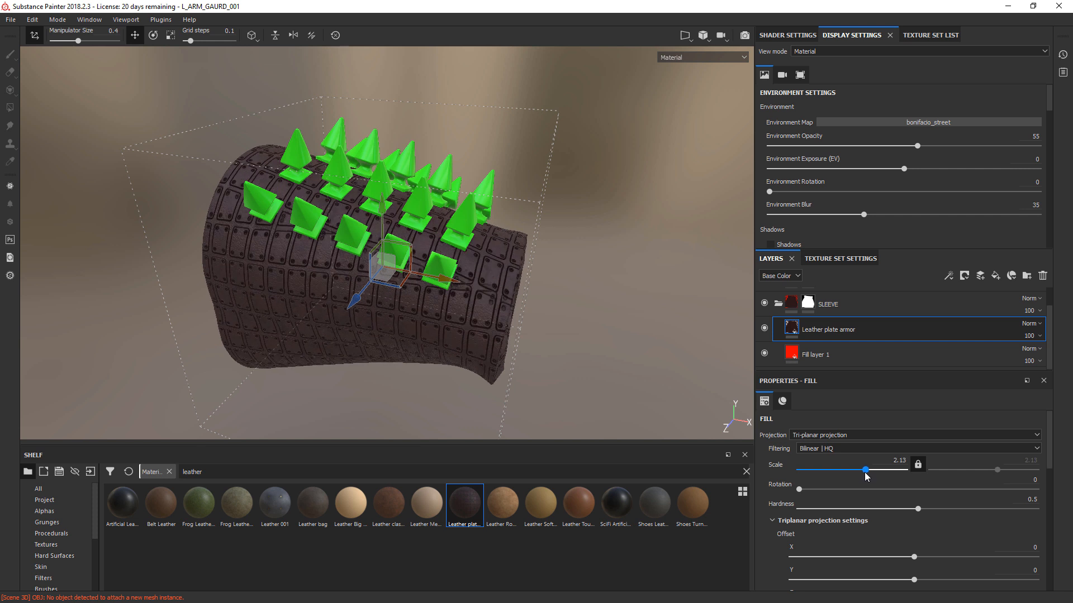
{"action": "double_click", "coordinate": [898, 463]}
{"action": "type", "text": "2"}
{"action": "key", "text": "Return"}
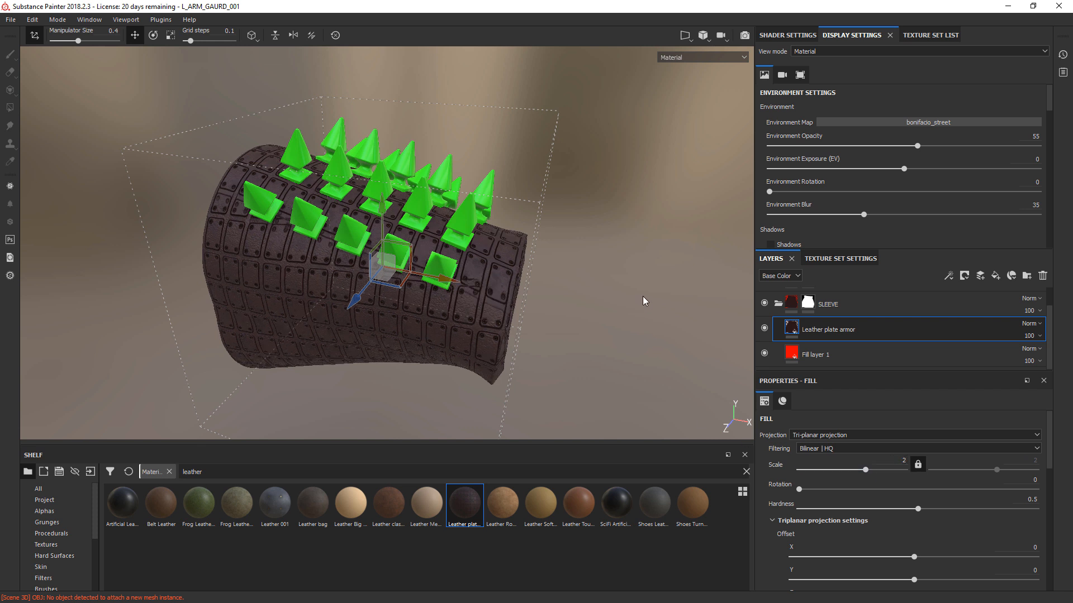
Preview the other leather materials, and search the smart materials for "armor".
{"action": "left_click_drag", "start_coordinate": [598, 296], "coordinate": [676, 297], "text": "alt"}
{"action": "scroll", "coordinate": [627, 304], "scroll_direction": "up", "scroll_amount": 4}
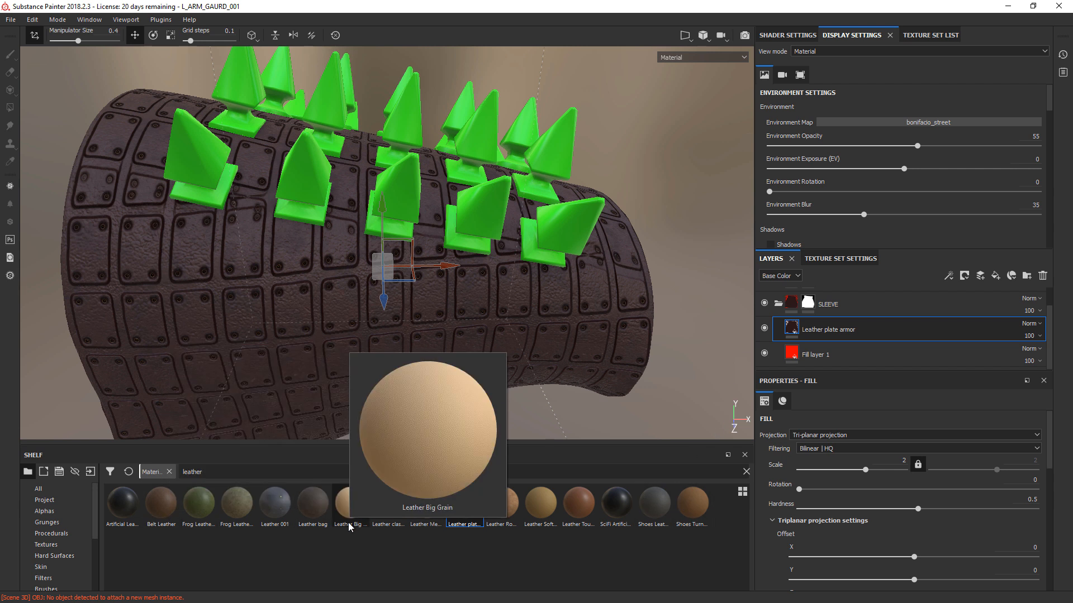
{"action": "mouse_move", "coordinate": [163, 515]}
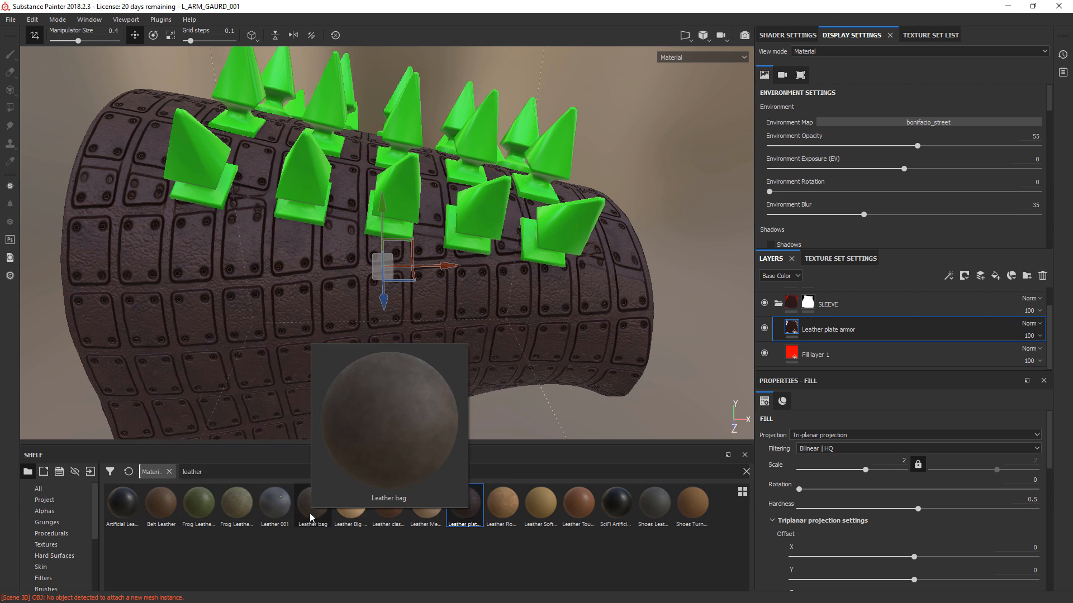
{"action": "mouse_move", "coordinate": [378, 520]}
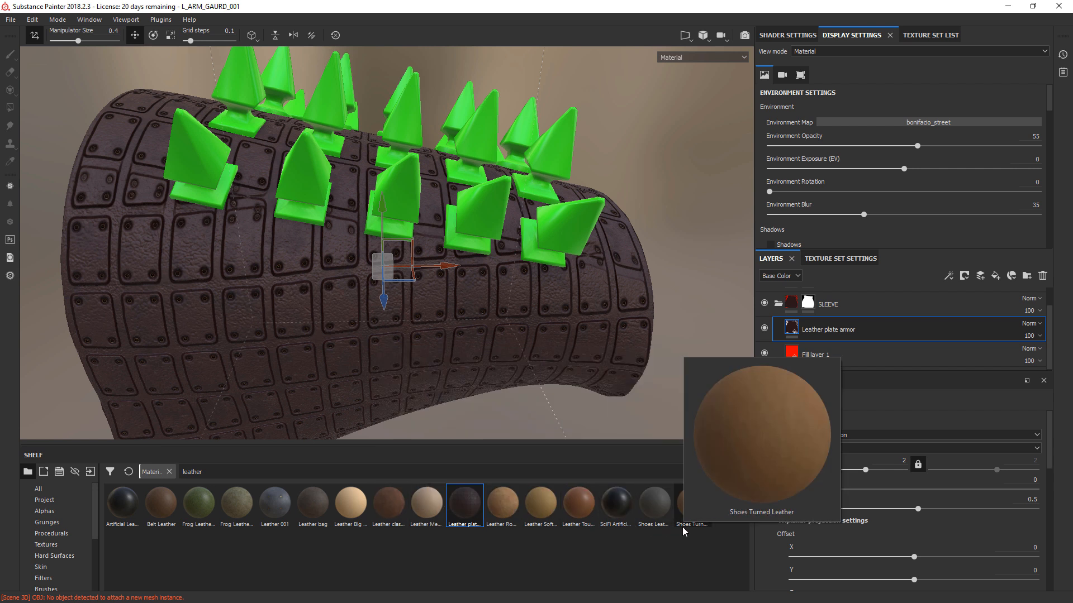
{"action": "scroll", "coordinate": [62, 575], "scroll_direction": "down", "scroll_amount": 3}
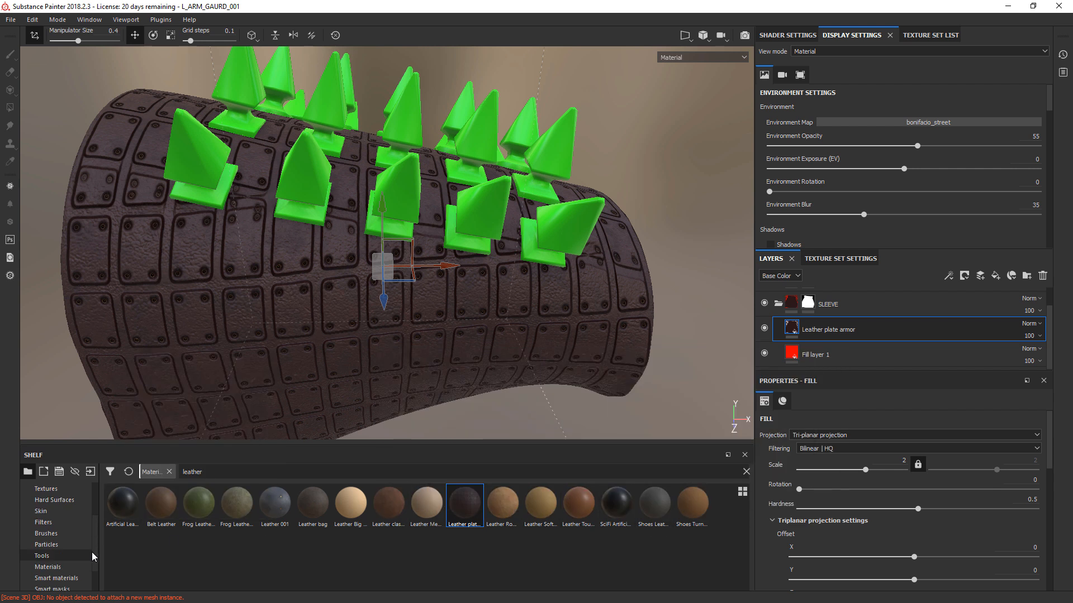
{"action": "left_click", "coordinate": [76, 578]}
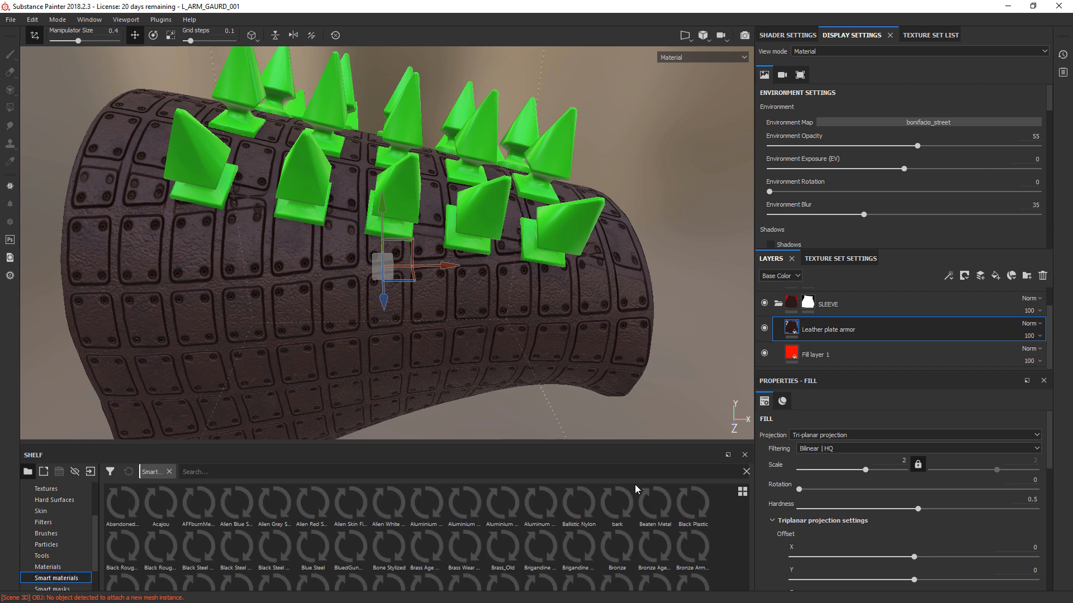
{"action": "left_click", "coordinate": [422, 472]}
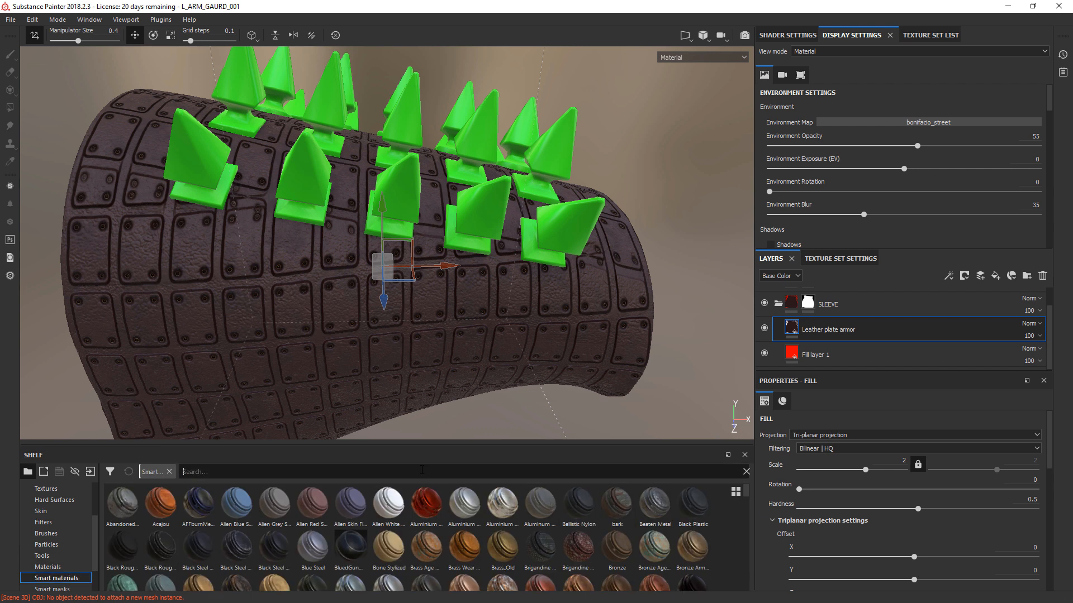
{"action": "type", "text": "armor"}
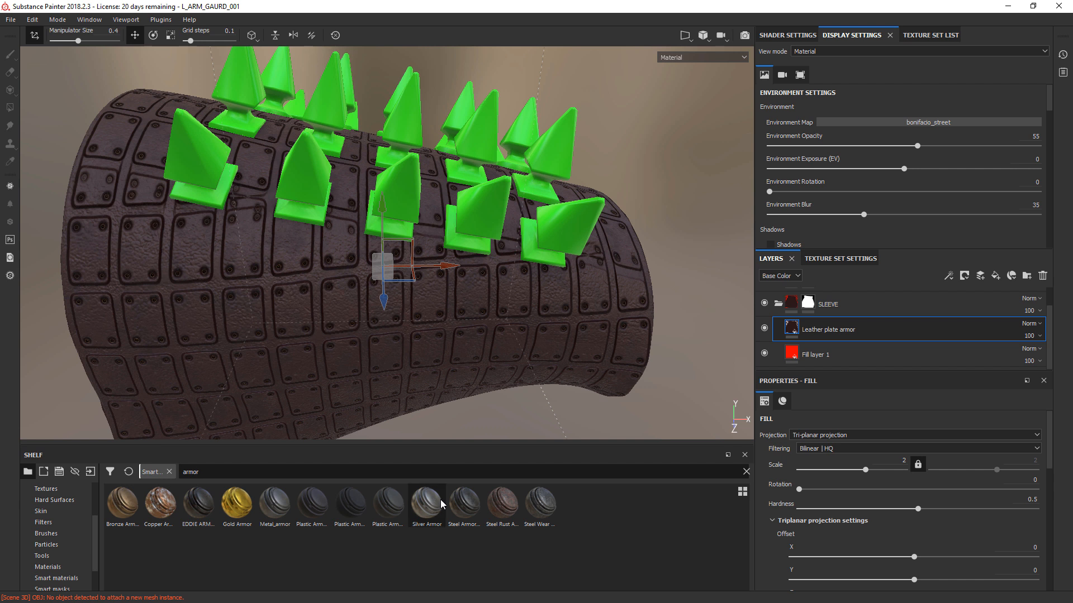
Collapse the SLEEVE folder and place the Steel Rust Armor smart material inside the SPIKES folder.
{"action": "mouse_move", "coordinate": [504, 510]}
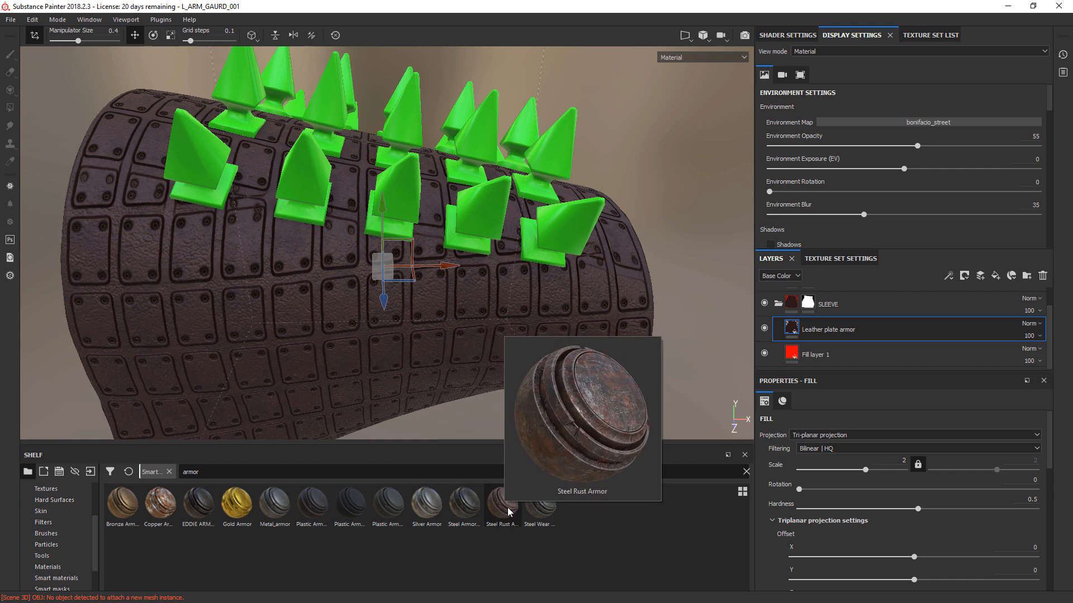
{"action": "left_click", "coordinate": [778, 304]}
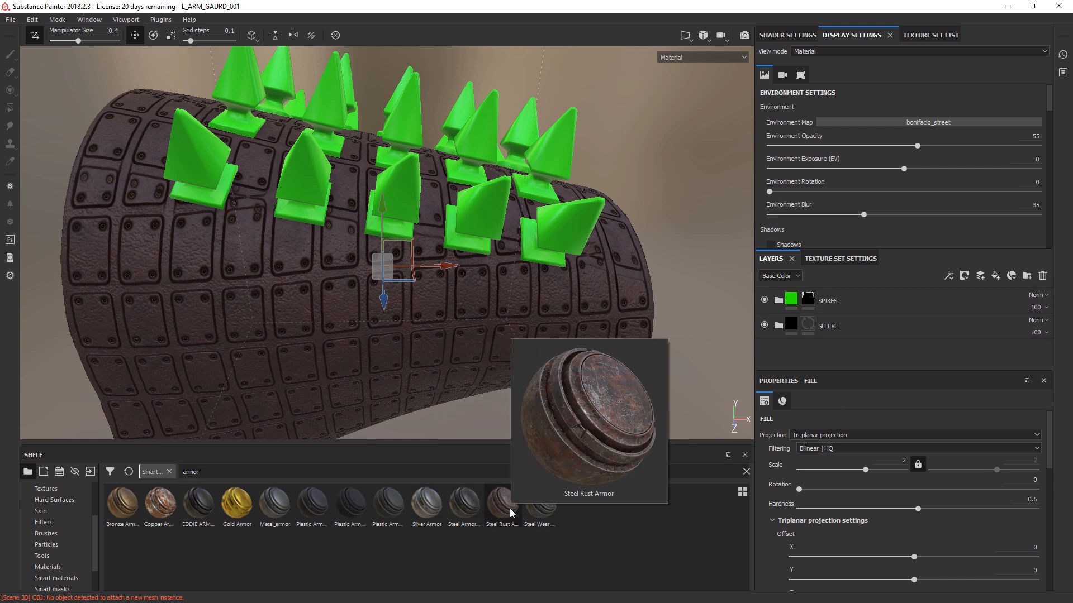
{"action": "left_click_drag", "start_coordinate": [510, 512], "coordinate": [805, 305]}
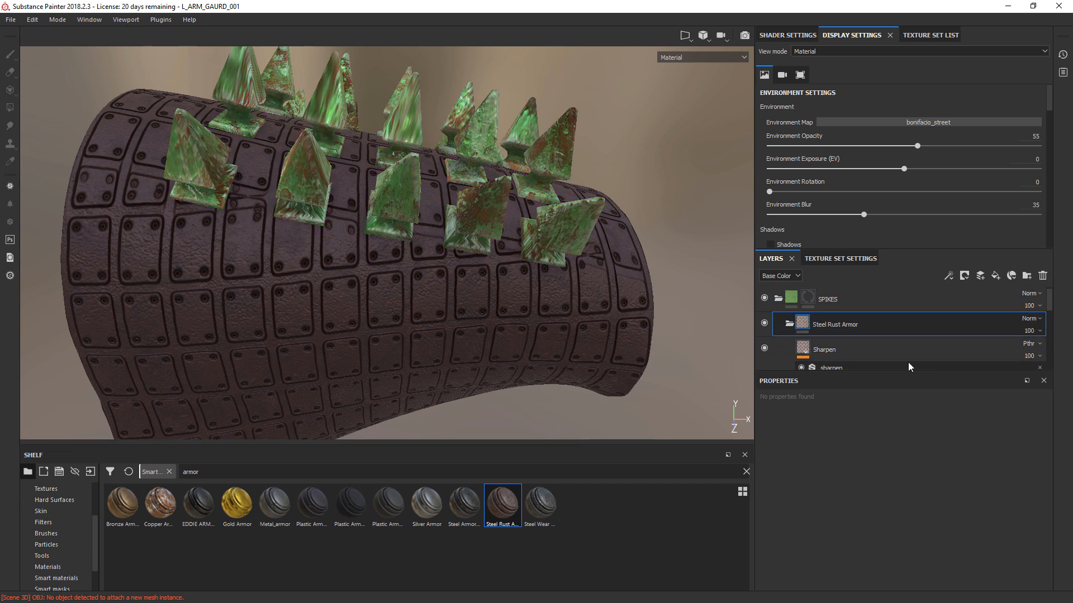
Hide the green Fill layer 2 in the SPIKES folder and expand the Steel Rust Armor group.
{"action": "left_click", "coordinate": [790, 304]}
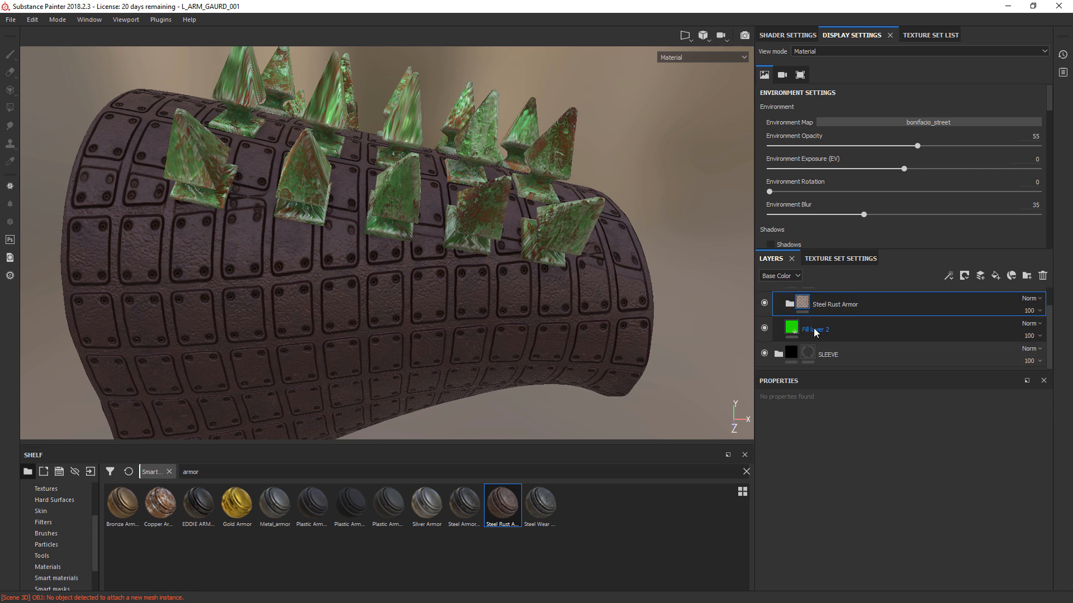
{"action": "left_click", "coordinate": [765, 329]}
{"action": "left_click", "coordinate": [787, 305]}
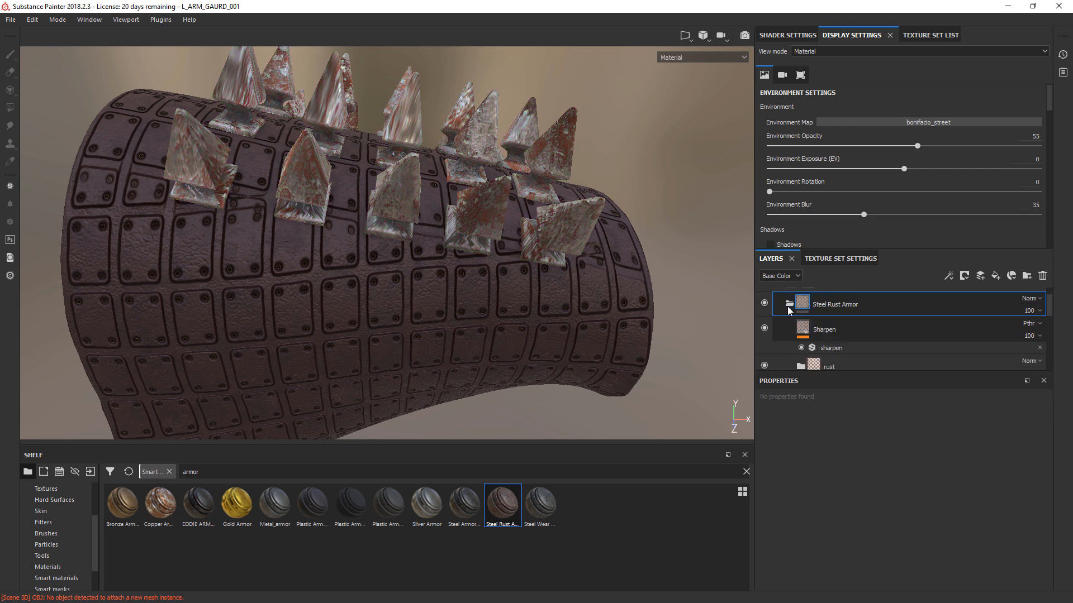
Set the AO dirt and Dirt layers of Steel Rust Armor to Tri-planar projection.
{"action": "scroll", "coordinate": [886, 328], "scroll_direction": "down", "scroll_amount": 2}
{"action": "scroll", "coordinate": [872, 329], "scroll_direction": "down", "scroll_amount": 2}
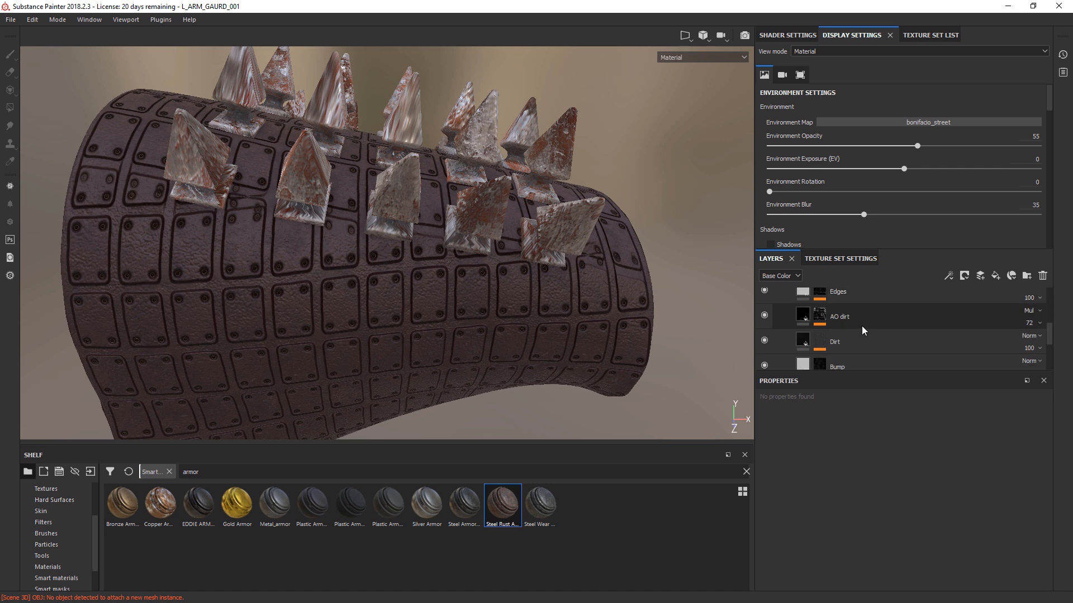
{"action": "left_click", "coordinate": [872, 317]}
{"action": "left_click", "coordinate": [884, 434]}
{"action": "left_click", "coordinate": [831, 451]}
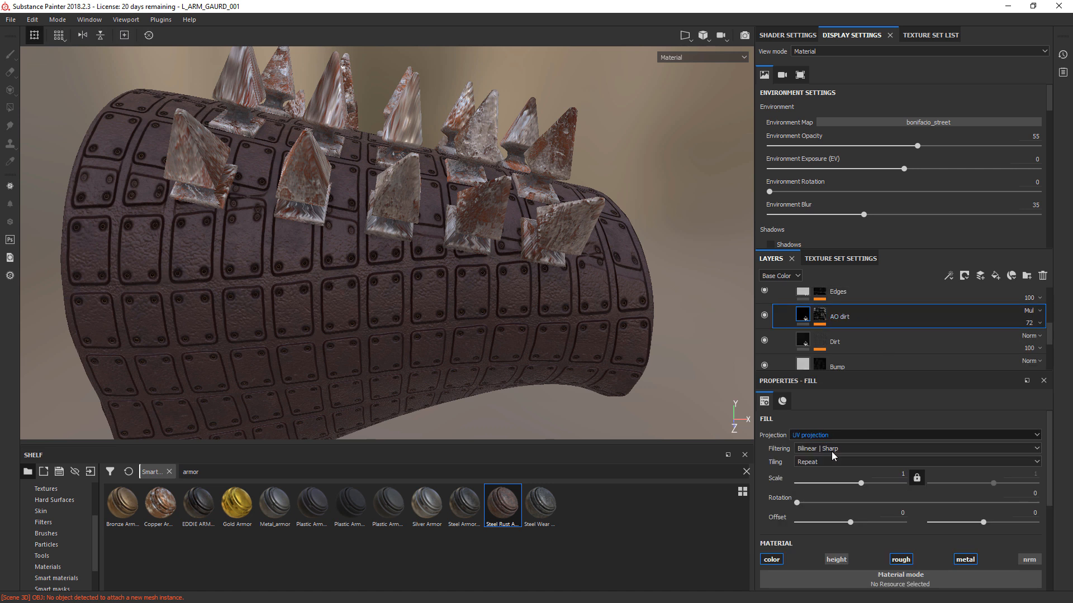
{"action": "left_click", "coordinate": [869, 341]}
{"action": "left_click", "coordinate": [847, 438]}
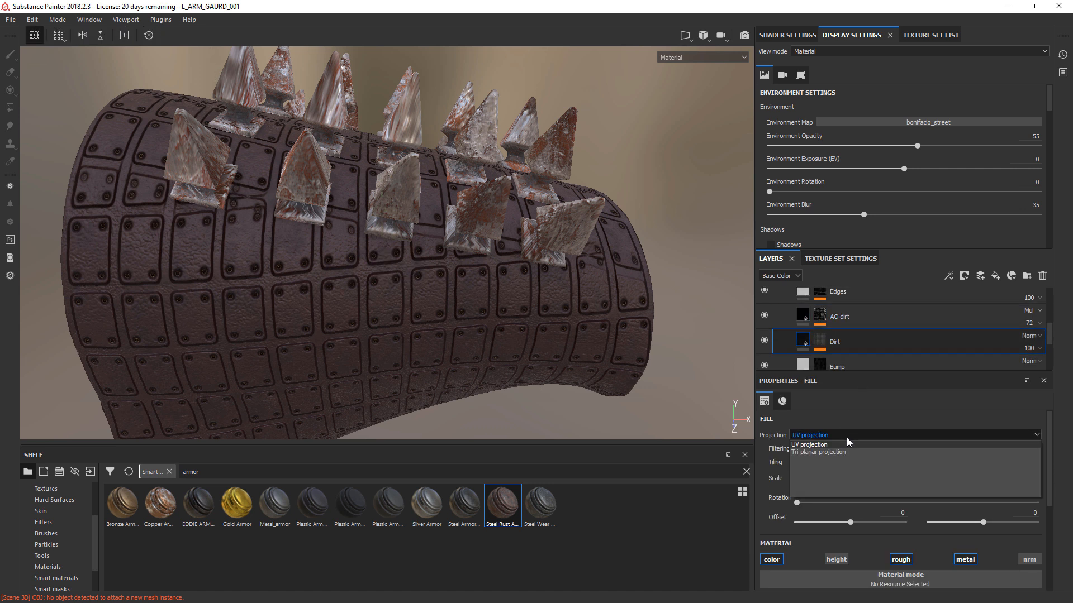
{"action": "left_click", "coordinate": [854, 434]}
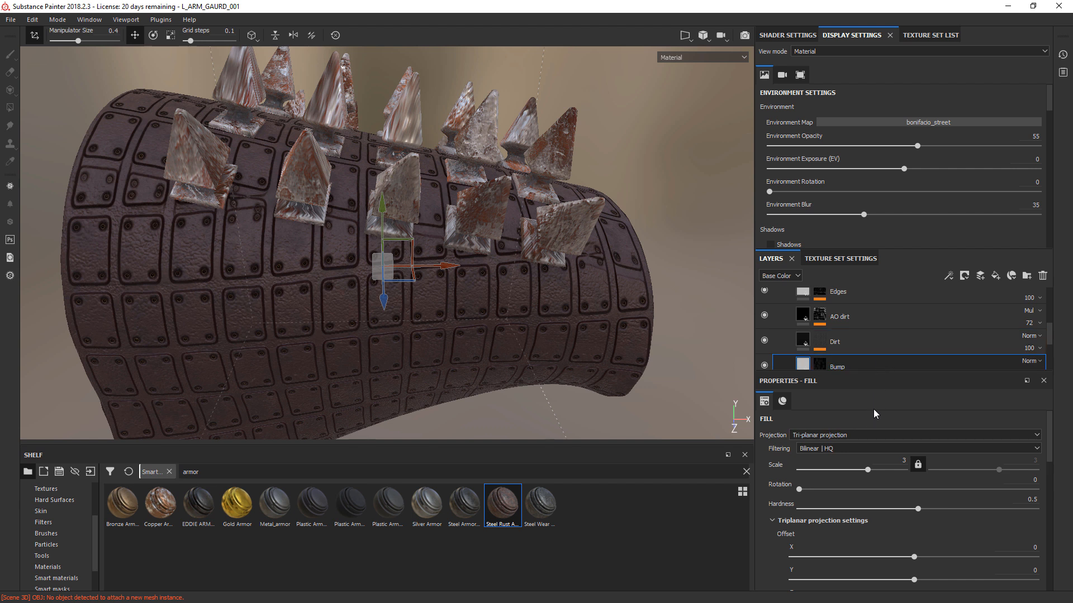
Switch the Sharpen layer of Steel Rust Armor to Tri-planar projection.
{"action": "scroll", "coordinate": [1050, 323], "scroll_direction": "up", "scroll_amount": 1}
{"action": "scroll", "coordinate": [1049, 318], "scroll_direction": "up", "scroll_amount": 2}
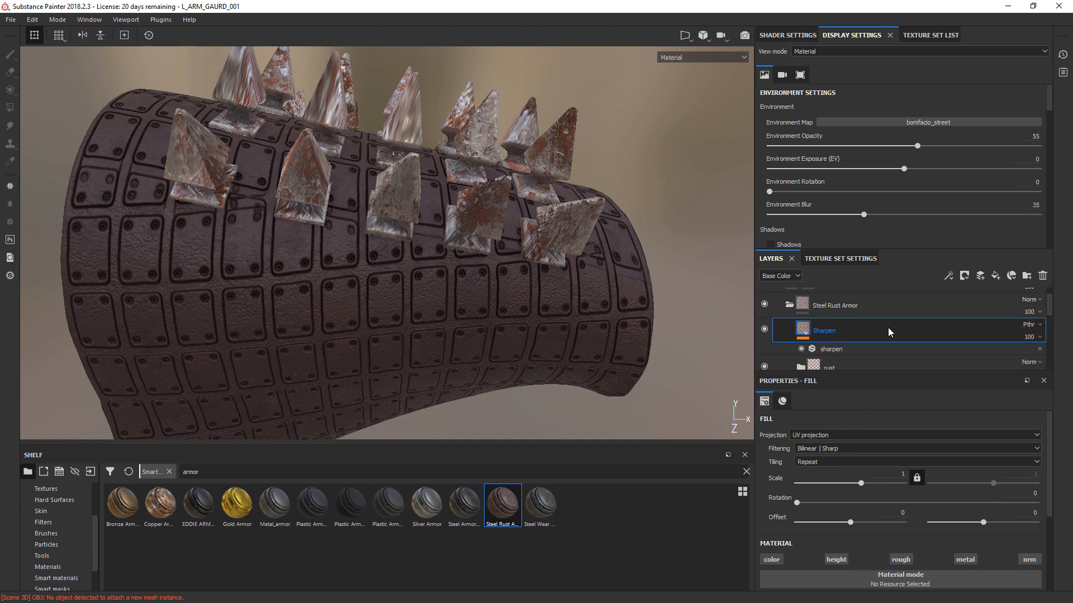
{"action": "left_click", "coordinate": [870, 448]}
{"action": "left_click", "coordinate": [872, 454]}
Make sure the Steel Armor base layer uses Tri-planar projection, and select the hidden Fill layer 2.
{"action": "left_click_drag", "start_coordinate": [1049, 309], "coordinate": [1055, 350]}
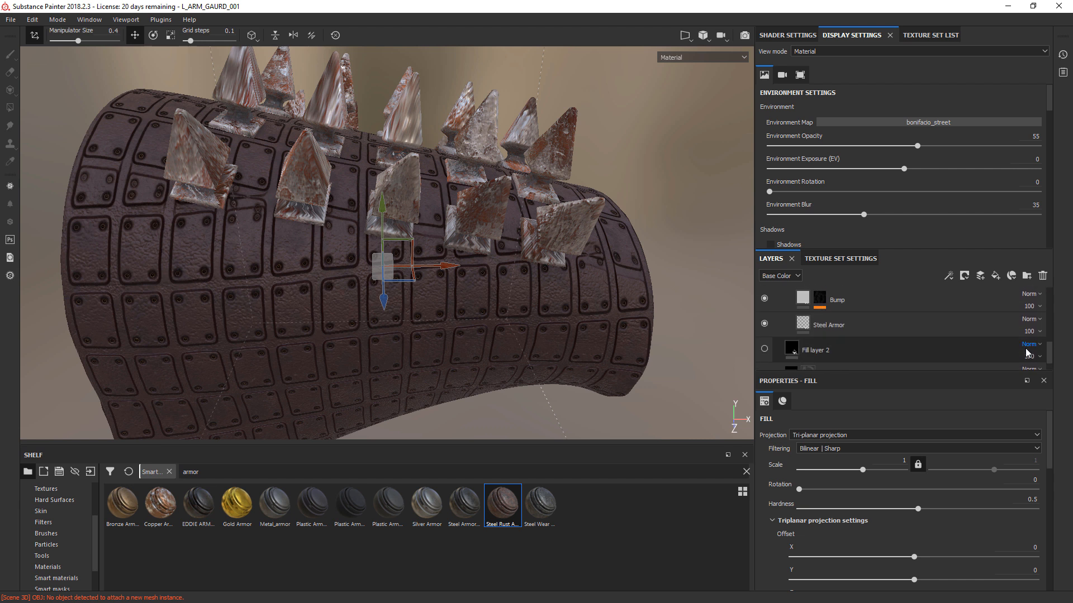
{"action": "left_click", "coordinate": [849, 329]}
{"action": "left_click", "coordinate": [846, 434]}
{"action": "left_click", "coordinate": [833, 452]}
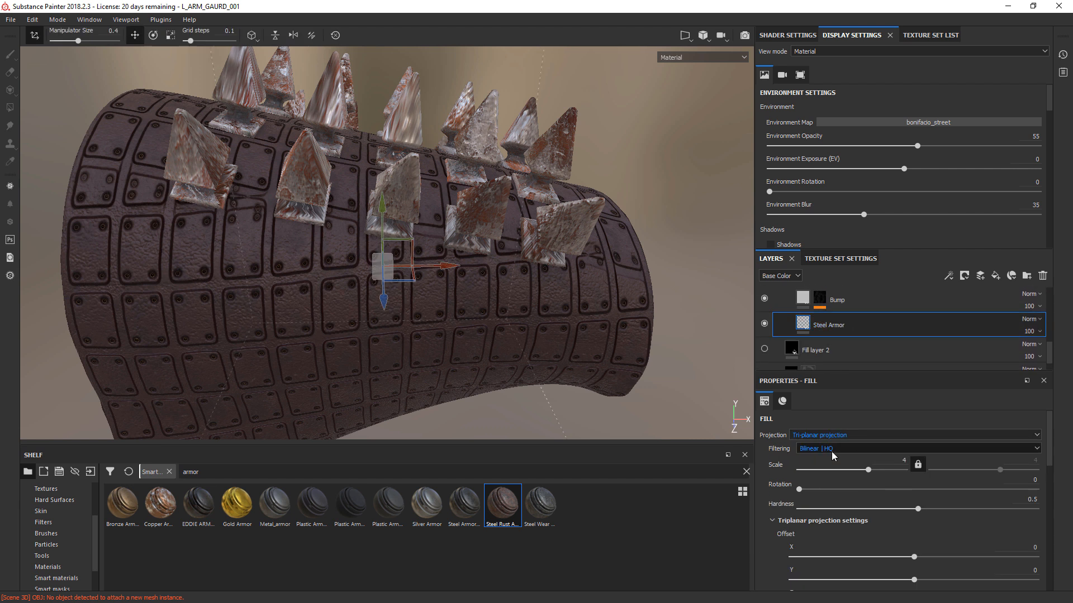
{"action": "left_click", "coordinate": [856, 347]}
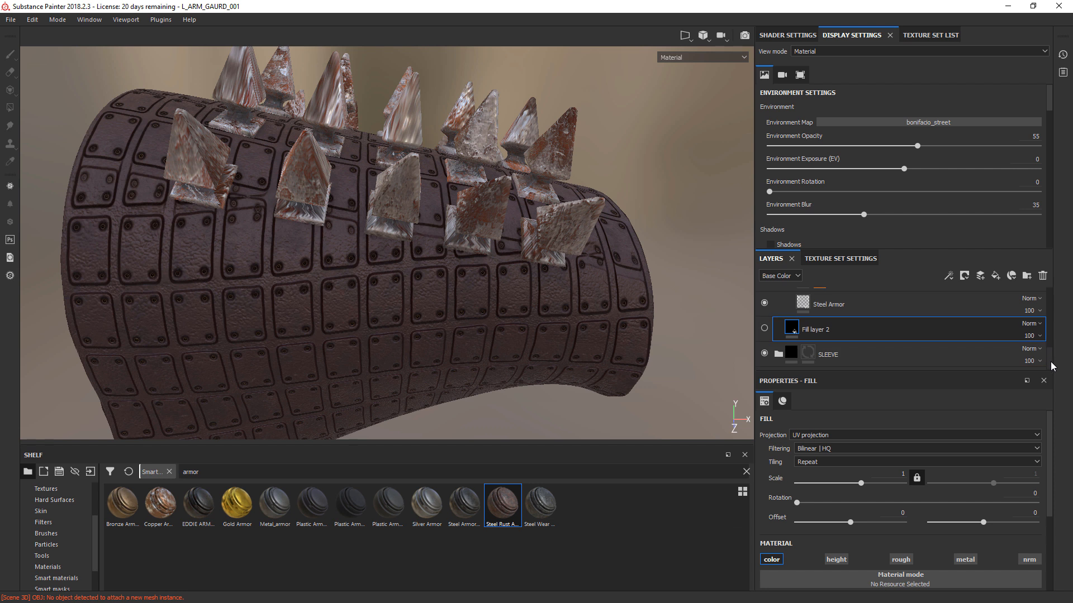
Check the projection settings of the Bump, Dirt and AO dirt layers in the Steel Rust Armor group.
{"action": "scroll", "coordinate": [1045, 352], "scroll_direction": "up", "scroll_amount": 3}
{"action": "scroll", "coordinate": [1035, 336], "scroll_direction": "down", "scroll_amount": 3}
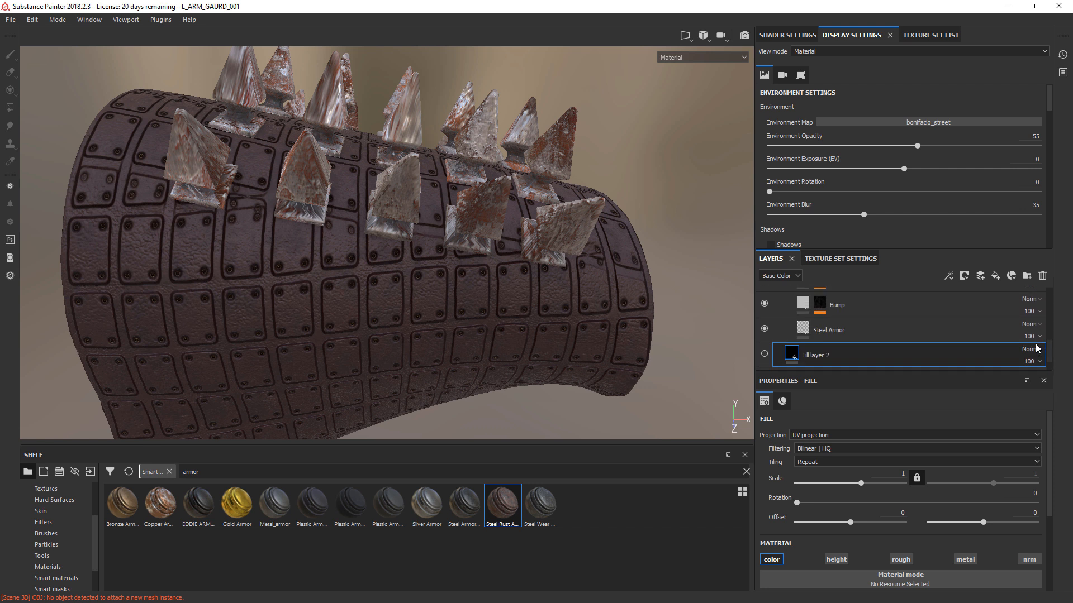
{"action": "left_click", "coordinate": [881, 344]}
{"action": "left_click", "coordinate": [808, 323]}
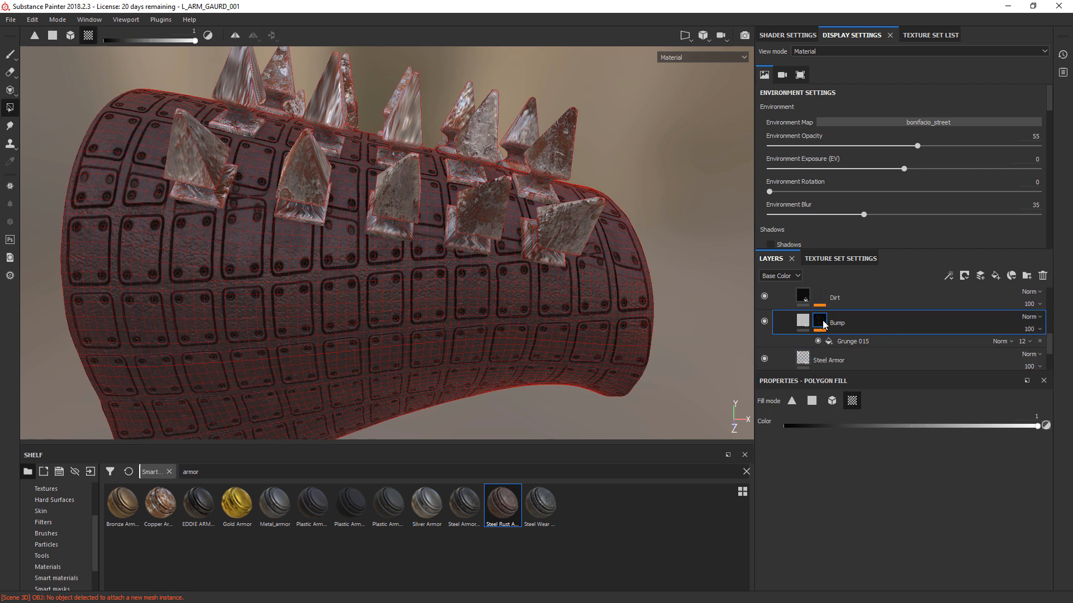
{"action": "left_click", "coordinate": [805, 298]}
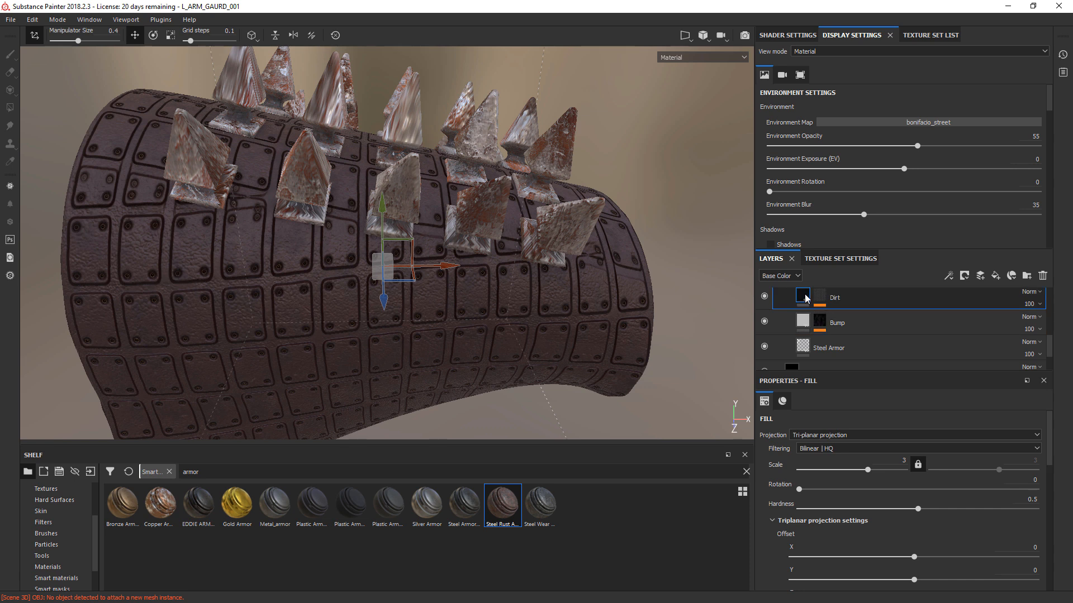
{"action": "left_click", "coordinate": [808, 299]}
{"action": "left_click_drag", "start_coordinate": [1051, 354], "coordinate": [1049, 339]}
{"action": "left_click", "coordinate": [825, 327]}
{"action": "left_click", "coordinate": [800, 326]}
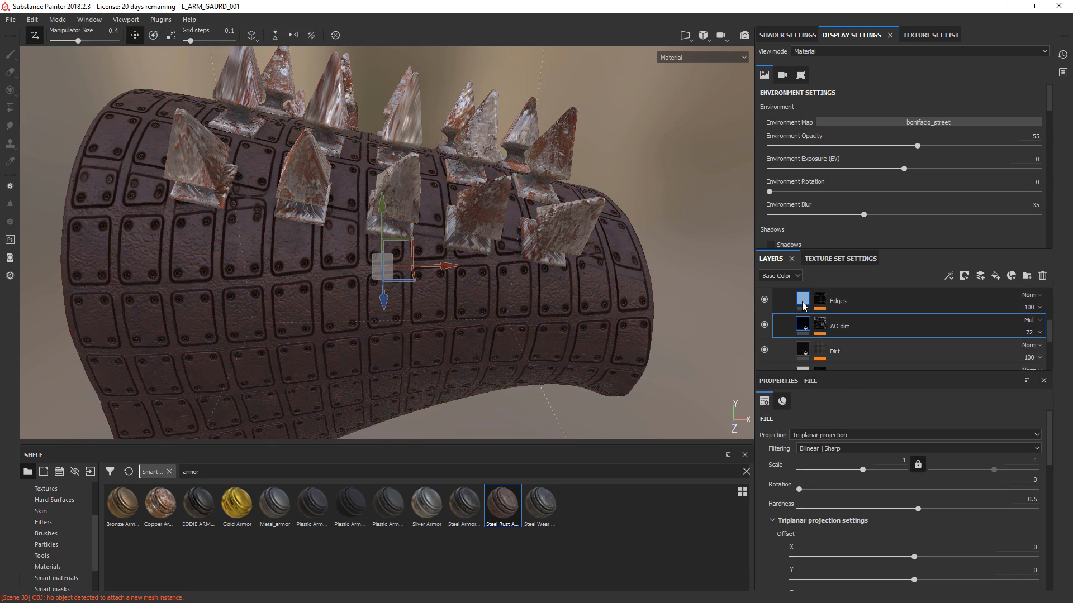
Switch the Edges layer of Steel Rust Armor to Tri-planar projection.
{"action": "left_click", "coordinate": [802, 301]}
{"action": "mouse_move", "coordinate": [827, 303]}
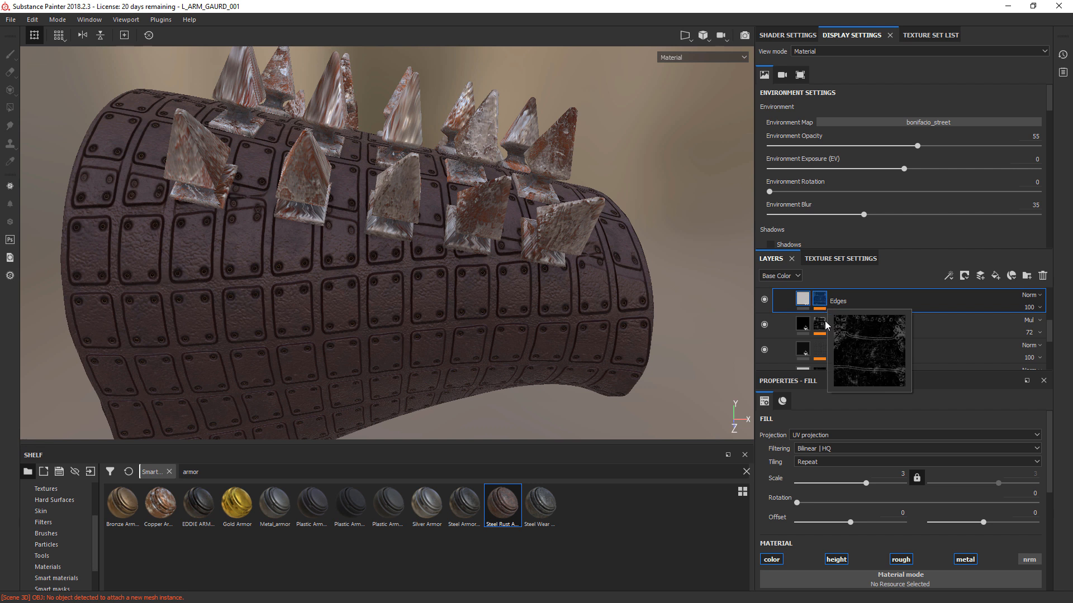
{"action": "left_click", "coordinate": [879, 435]}
{"action": "left_click", "coordinate": [857, 451]}
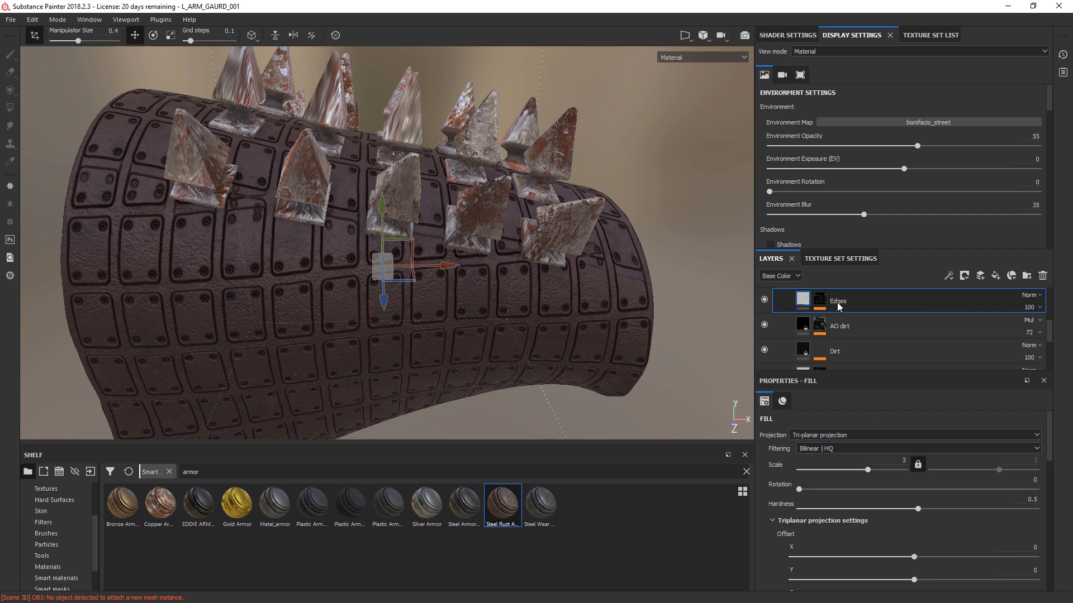
Expand the rust folder and check the Details rust and Sharpen layers of Steel Rust Armor.
{"action": "left_click", "coordinate": [820, 300]}
{"action": "left_click_drag", "start_coordinate": [1050, 331], "coordinate": [1050, 314]}
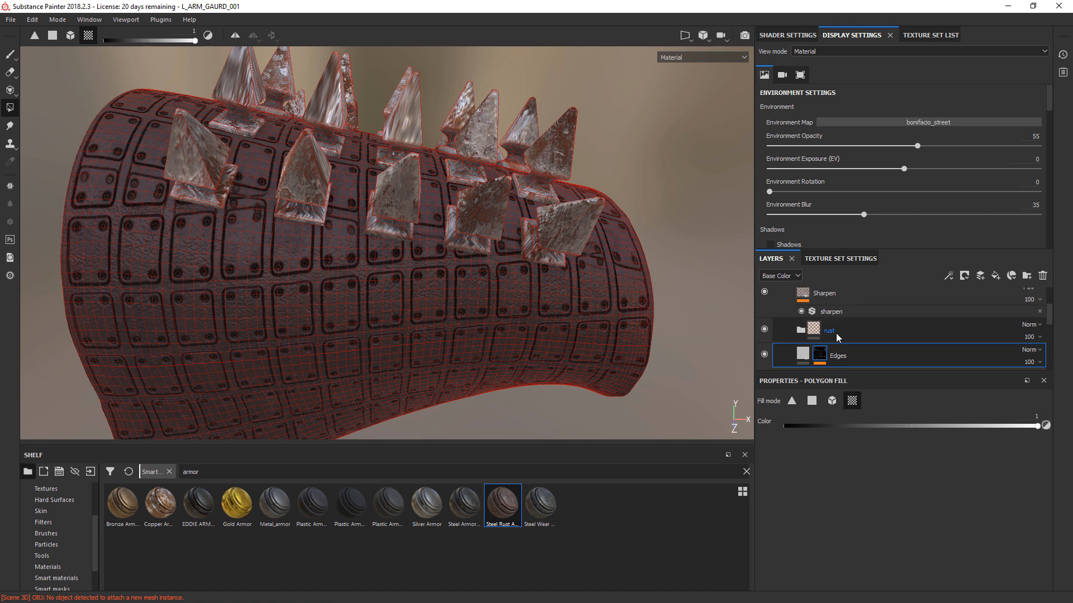
{"action": "left_click", "coordinate": [800, 331]}
{"action": "left_click", "coordinate": [855, 356]}
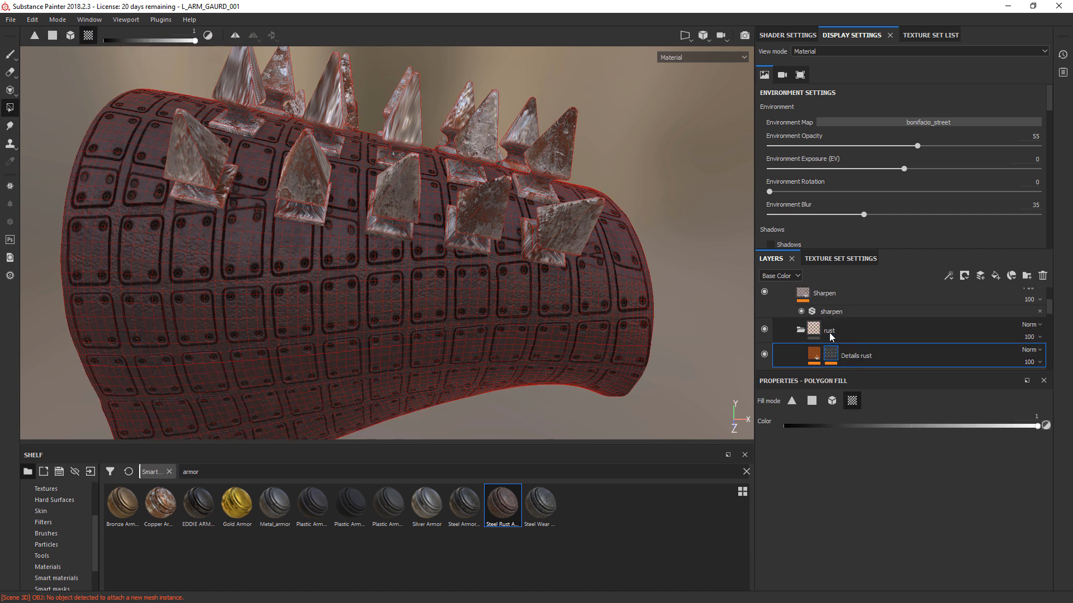
{"action": "left_click", "coordinate": [830, 299]}
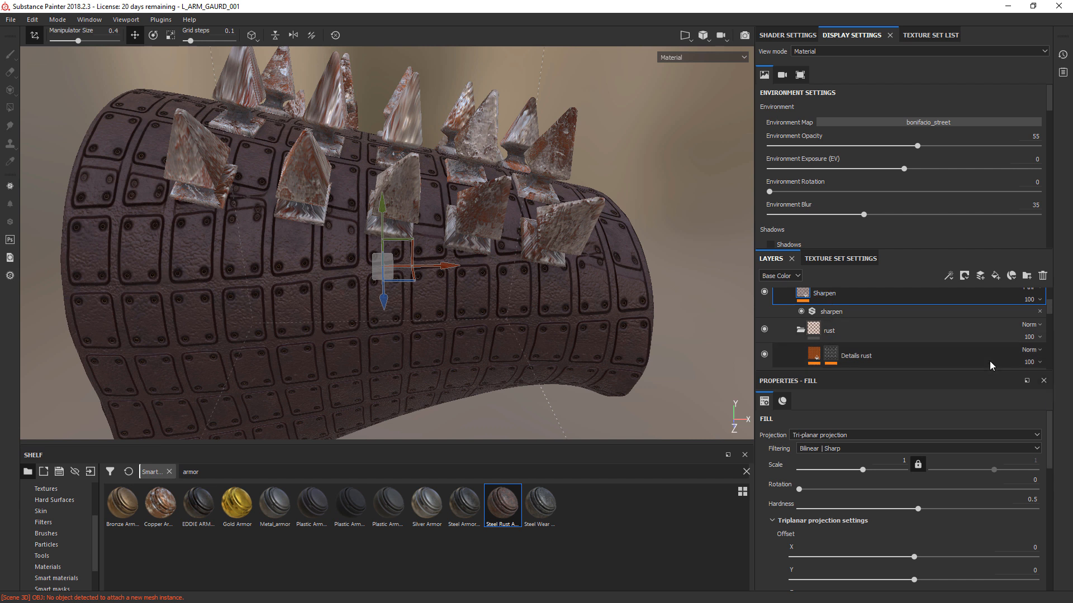
Collapse the Steel Rust Armor group and delete it from the SPIKES folder.
{"action": "scroll", "coordinate": [910, 322], "scroll_direction": "up", "scroll_amount": 2}
{"action": "left_click", "coordinate": [836, 326]}
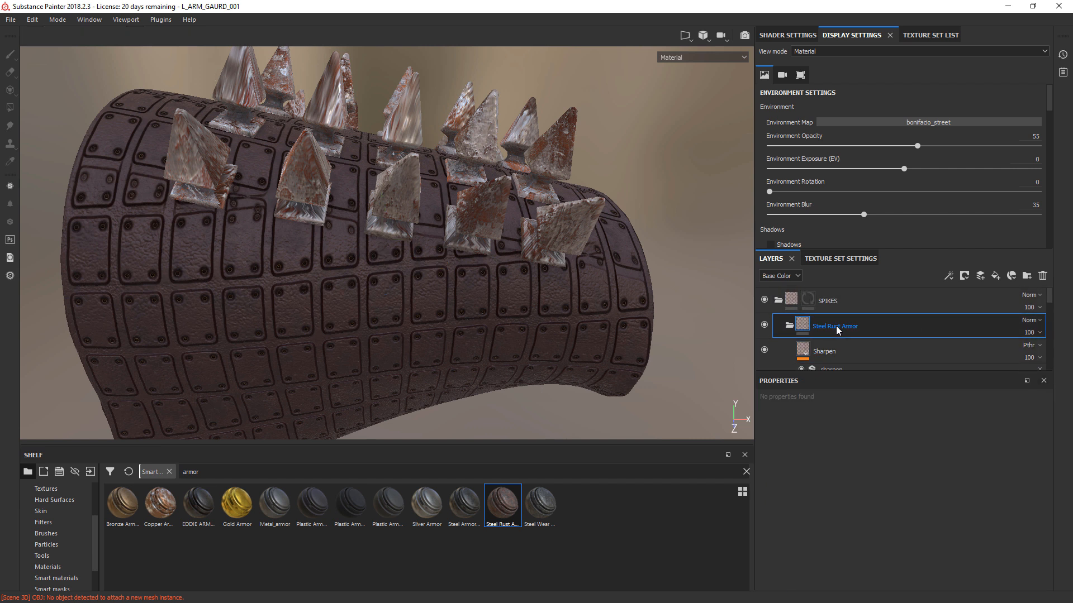
{"action": "left_click", "coordinate": [790, 326]}
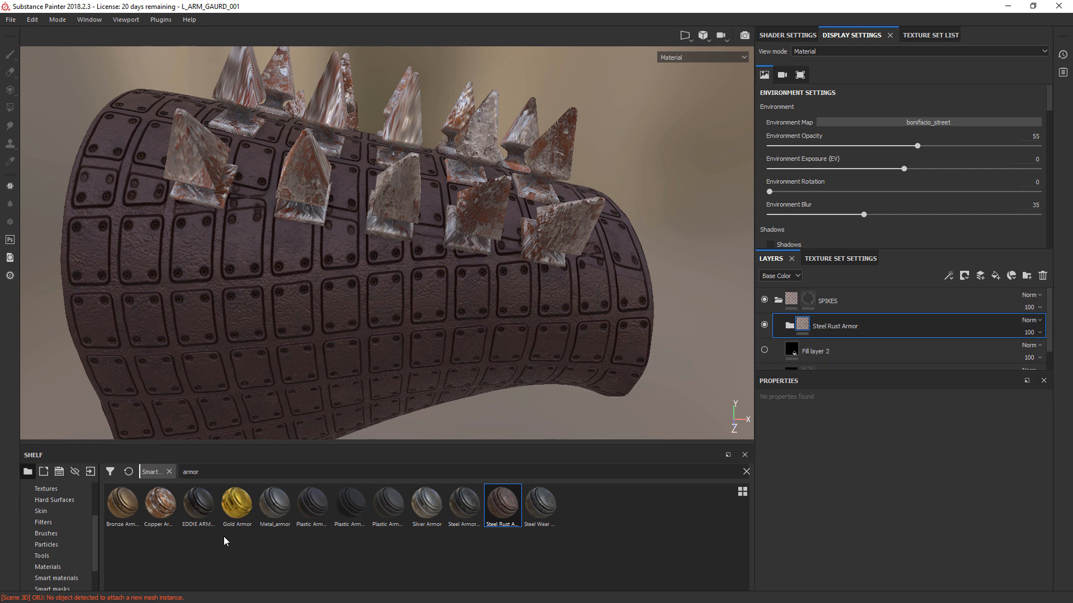
{"action": "mouse_move", "coordinate": [164, 516]}
{"action": "left_click", "coordinate": [1043, 276]}
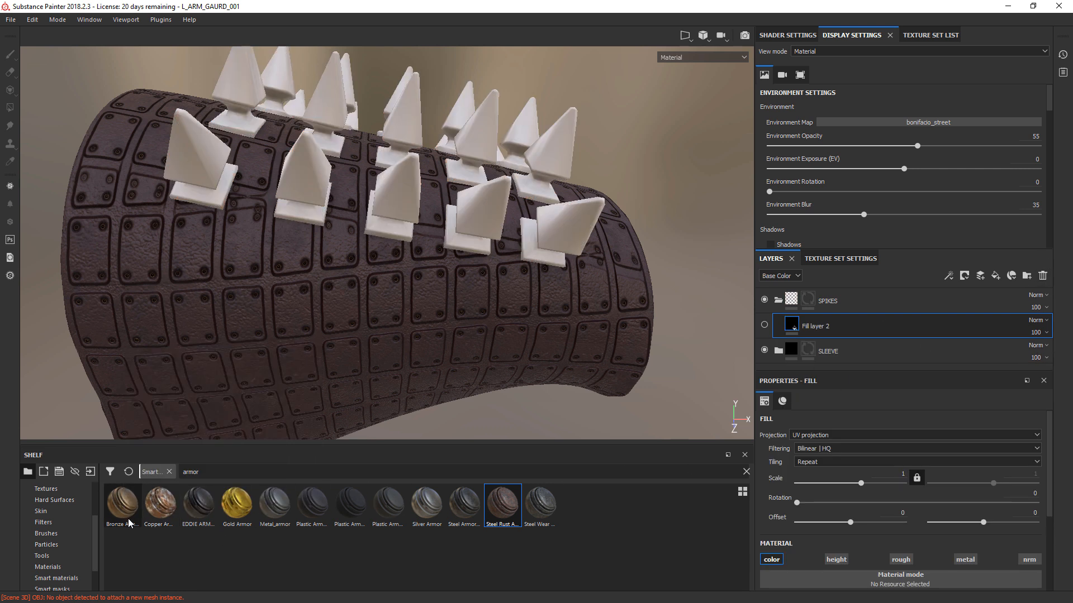
Add the Bronze Armor smart material to the SPIKES folder and delete the hidden Fill layer 2.
{"action": "left_click_drag", "start_coordinate": [124, 514], "coordinate": [846, 307]}
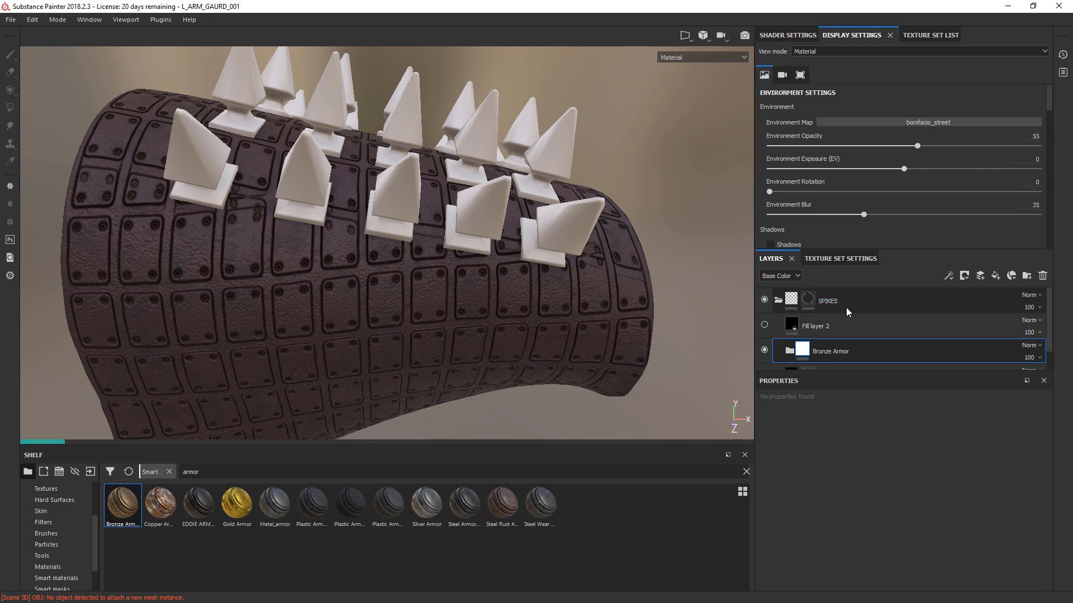
{"action": "left_click", "coordinate": [845, 329]}
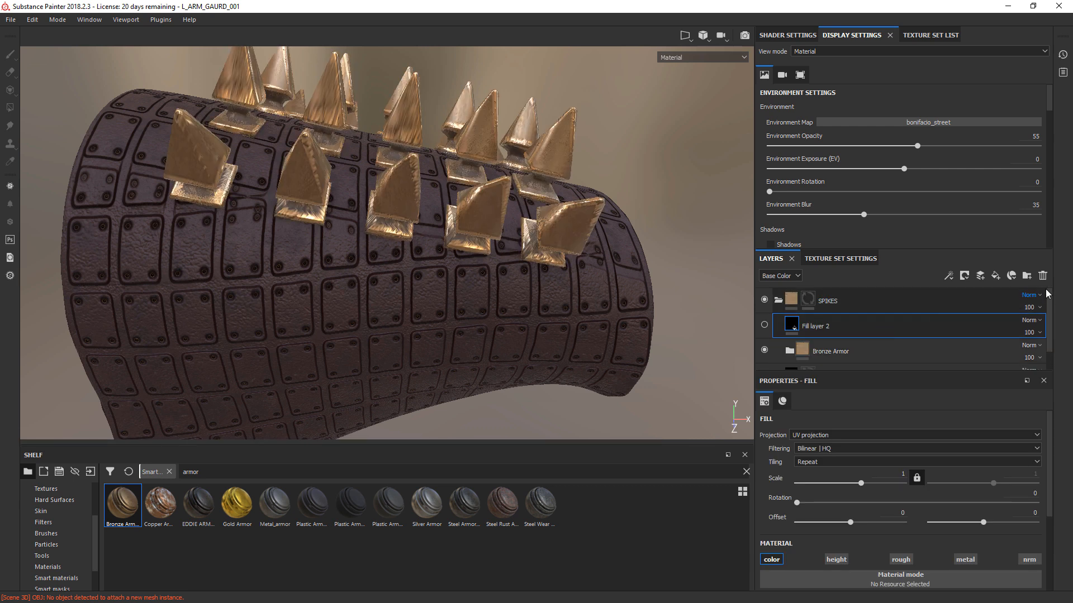
{"action": "left_click", "coordinate": [1042, 276]}
{"action": "left_click_drag", "start_coordinate": [694, 284], "coordinate": [535, 359], "text": "alt"}
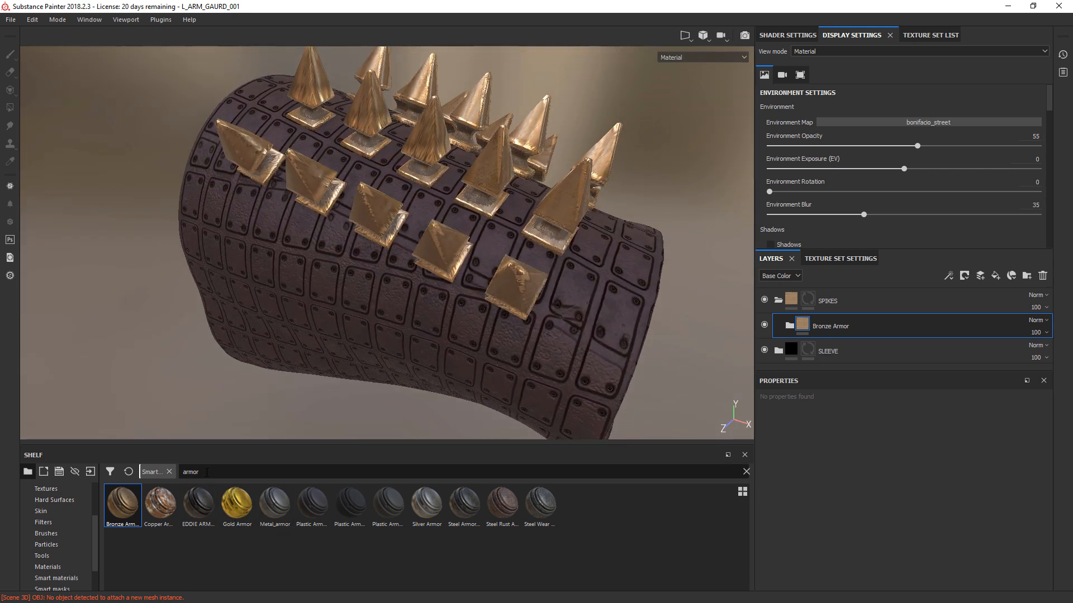
Search the smart materials for "metal" and replace Bronze Armor in the SPIKES folder with Sunken_Metal.
{"action": "type", "text": "m"}
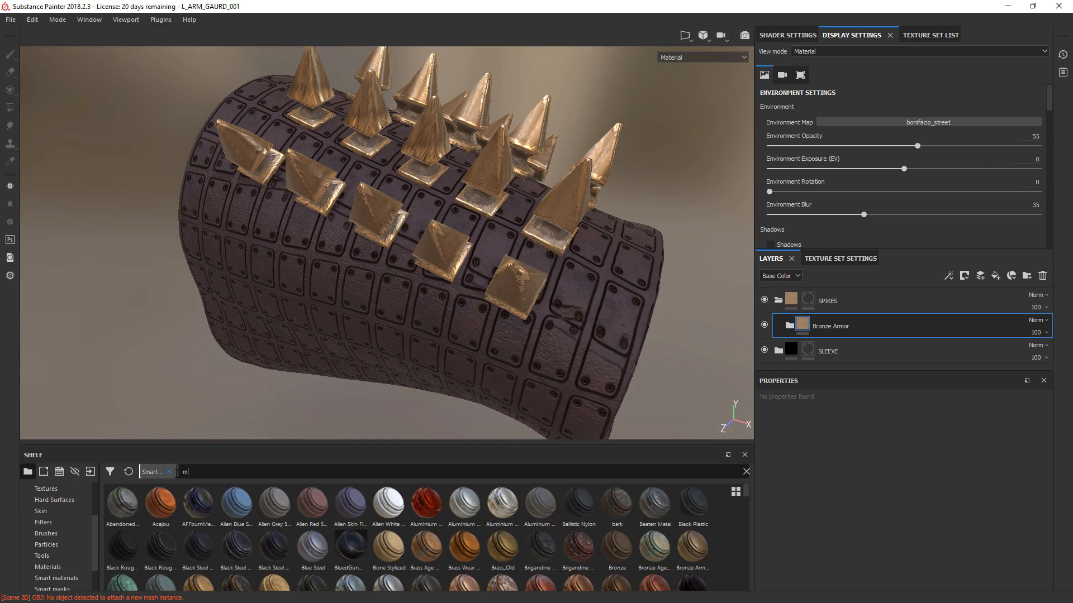
{"action": "type", "text": "etal"}
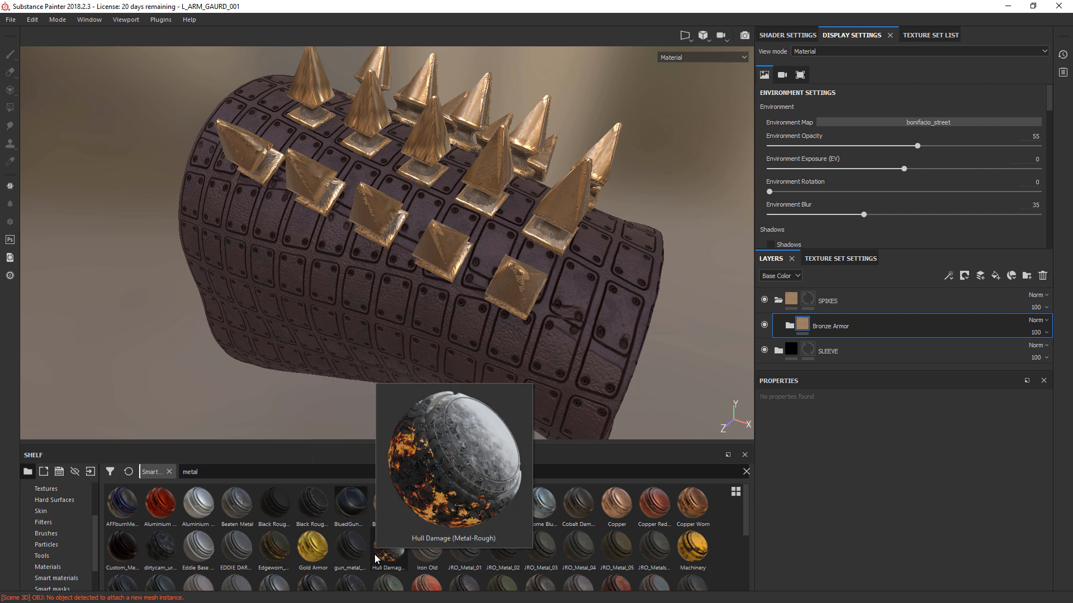
{"action": "scroll", "coordinate": [745, 549], "scroll_direction": "down", "scroll_amount": 1}
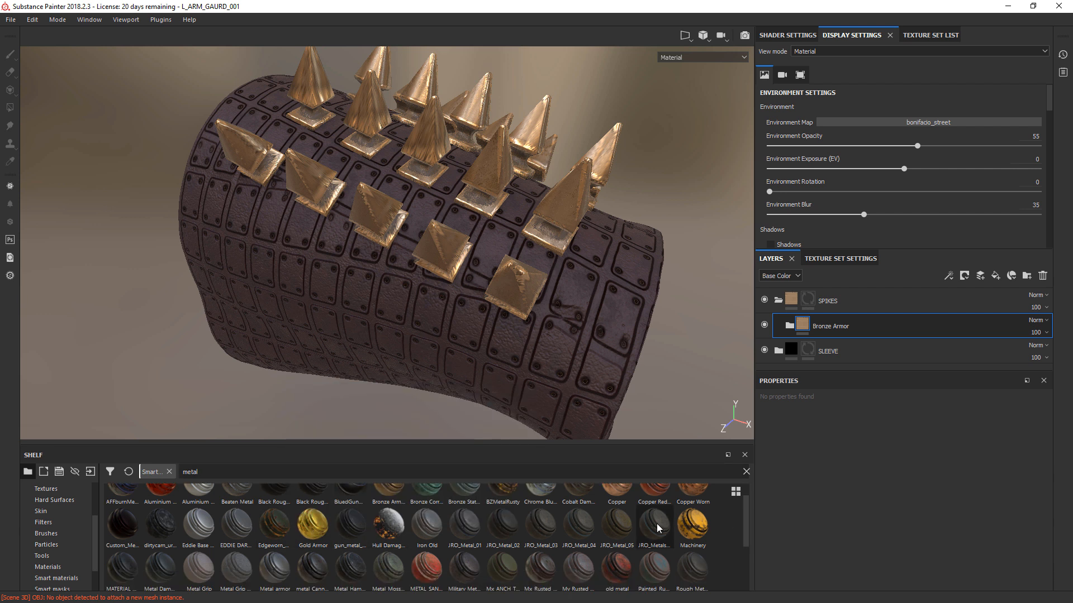
{"action": "scroll", "coordinate": [746, 550], "scroll_direction": "down", "scroll_amount": 3}
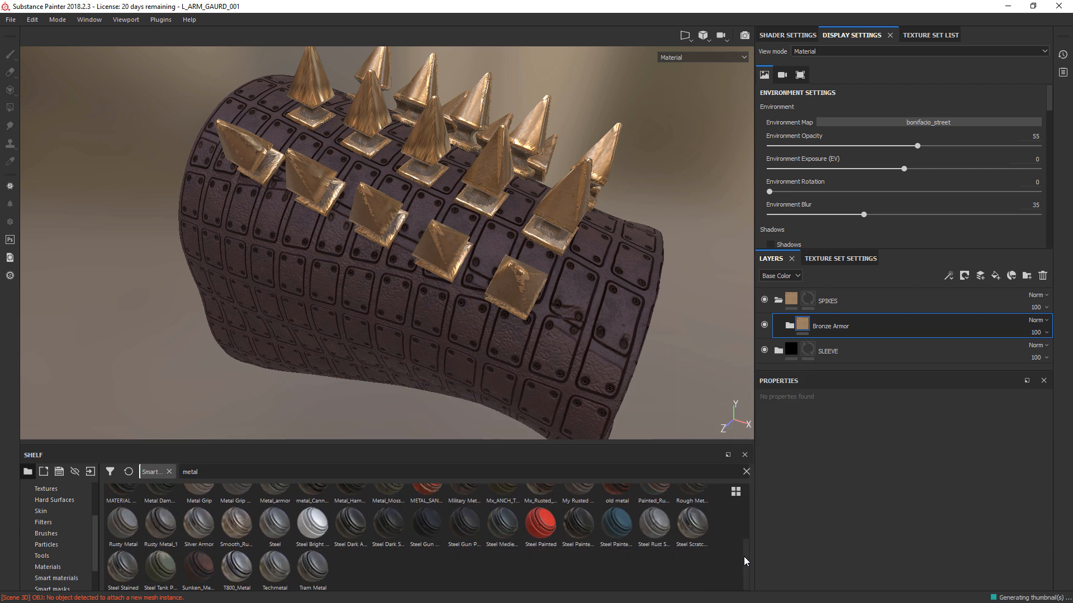
{"action": "mouse_move", "coordinate": [203, 567]}
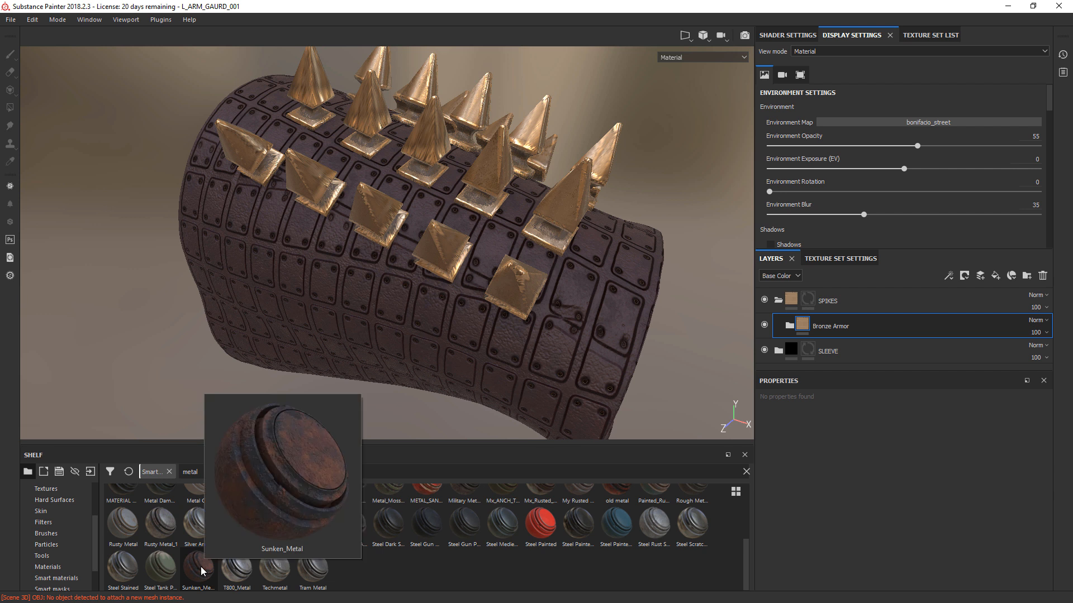
{"action": "left_click_drag", "start_coordinate": [200, 567], "coordinate": [829, 323]}
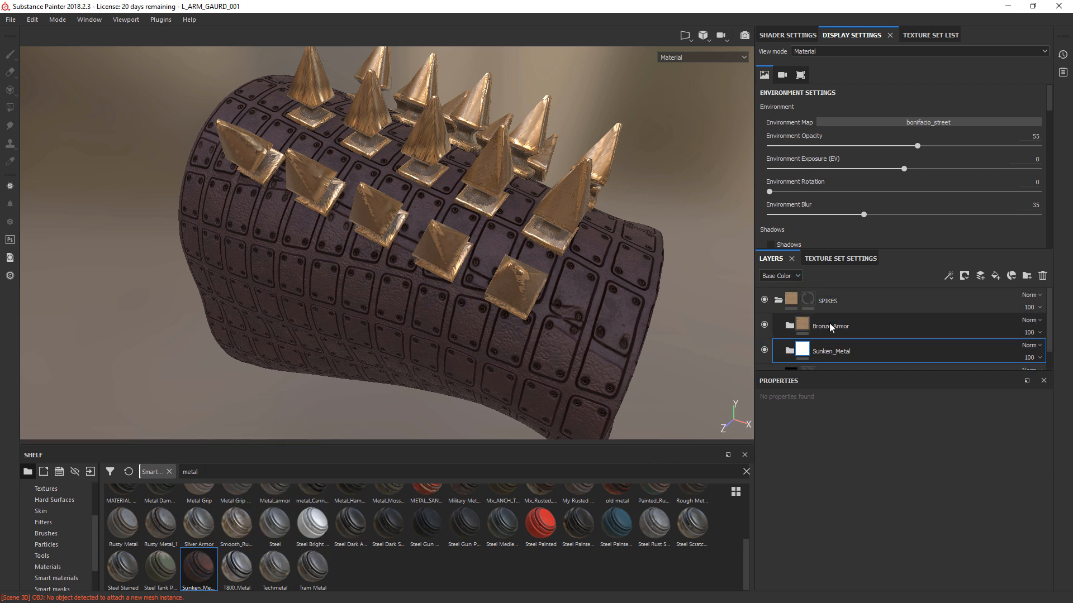
{"action": "left_click", "coordinate": [1041, 275]}
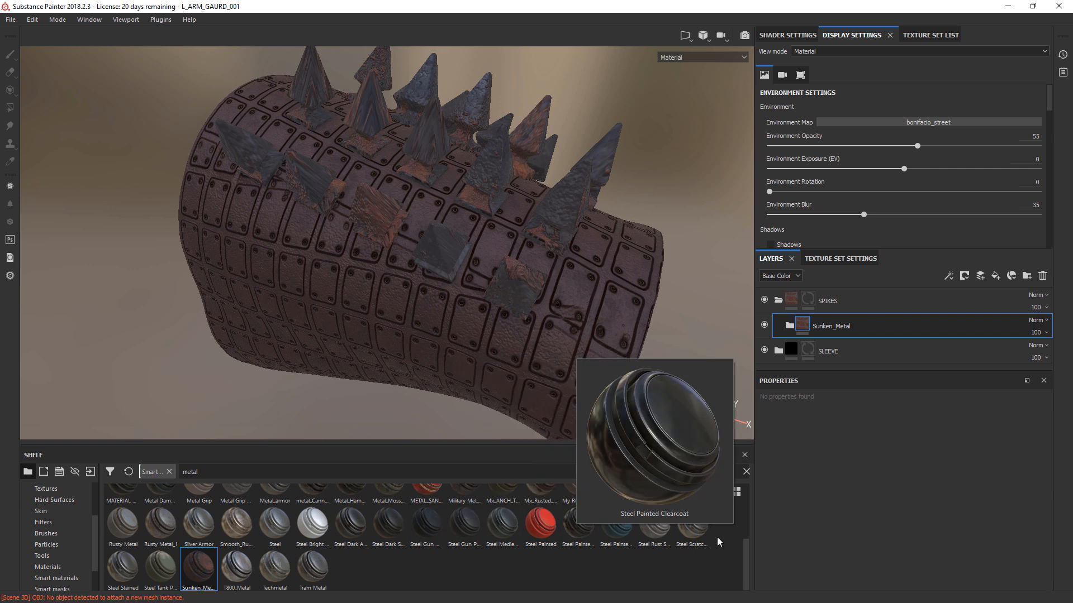
Replace Sunken_Metal in the SPIKES folder with the Edgeworn_metal smart material.
{"action": "left_click_drag", "start_coordinate": [747, 544], "coordinate": [744, 506]}
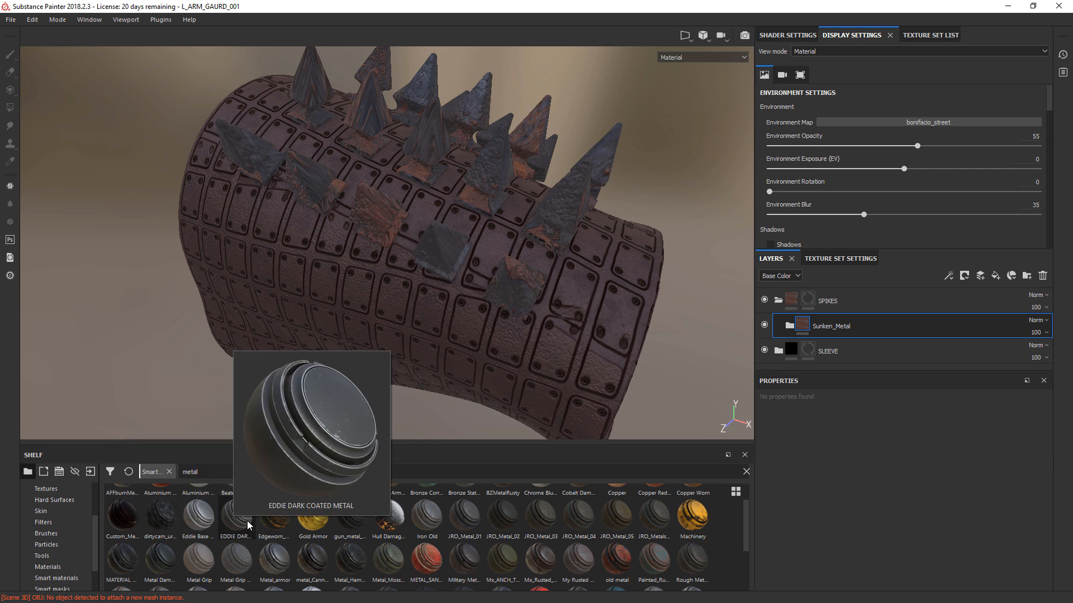
{"action": "left_click_drag", "start_coordinate": [272, 520], "coordinate": [844, 302]}
{"action": "left_click", "coordinate": [865, 328]}
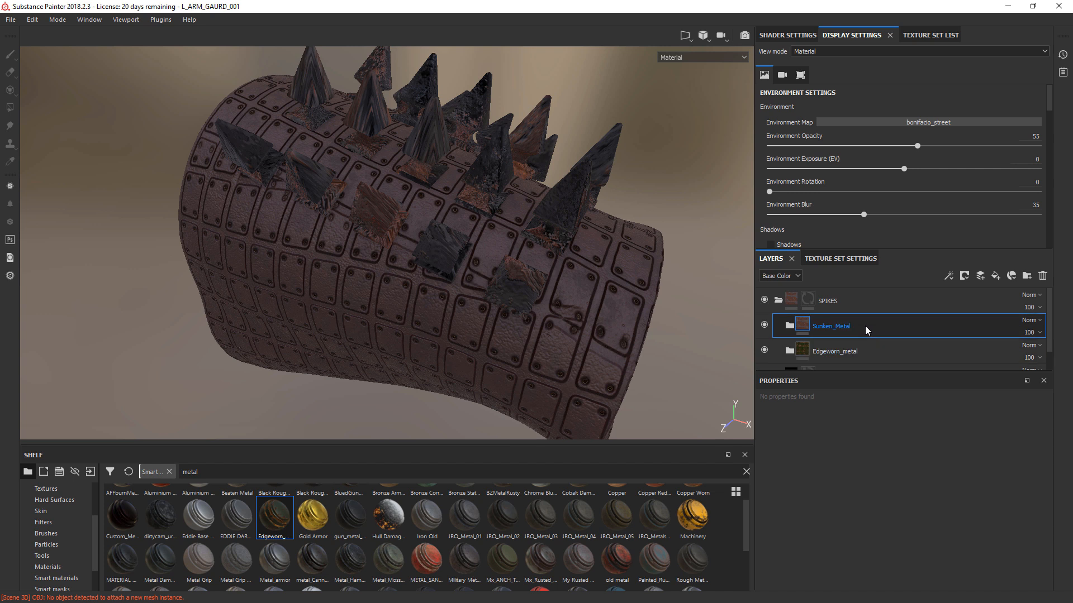
{"action": "left_click", "coordinate": [1044, 275]}
{"action": "left_click_drag", "start_coordinate": [649, 246], "coordinate": [374, 323], "text": "alt"}
Expand the Edgeworn_metal group, its Damages folder and the Isolation layer folder inside it.
{"action": "left_click", "coordinate": [789, 325]}
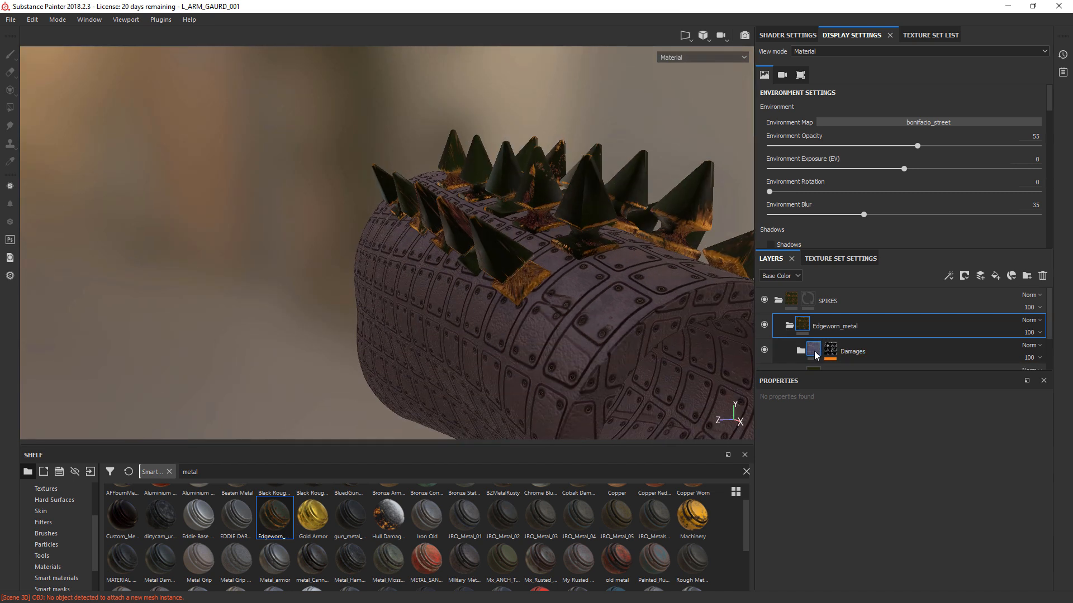
{"action": "left_click", "coordinate": [813, 351]}
{"action": "scroll", "coordinate": [950, 335], "scroll_direction": "down", "scroll_amount": 1}
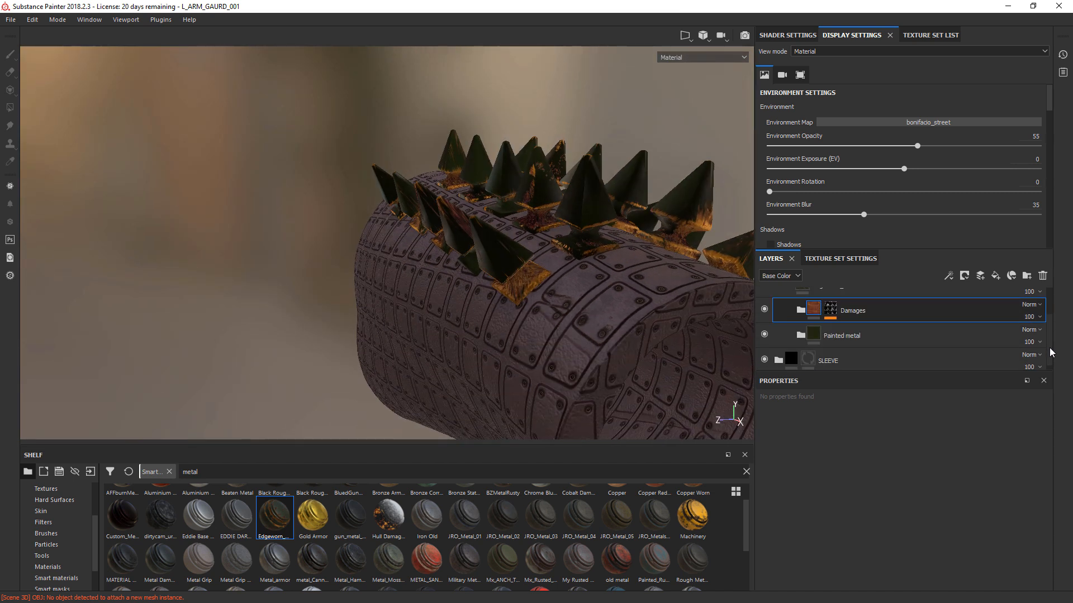
{"action": "left_click", "coordinate": [798, 308]}
{"action": "left_click", "coordinate": [873, 338]}
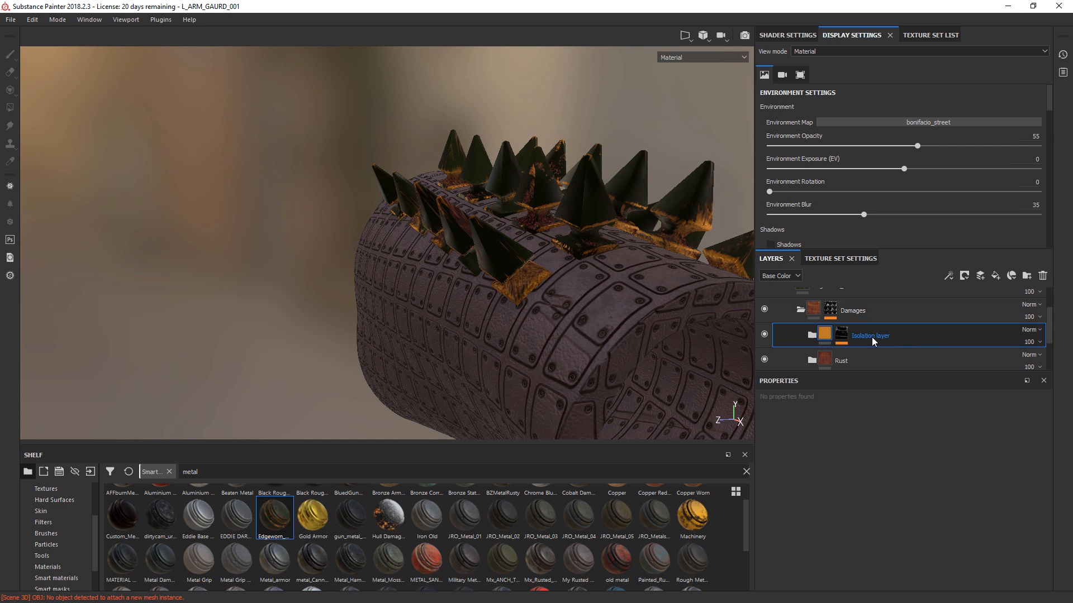
{"action": "left_click", "coordinate": [811, 334]}
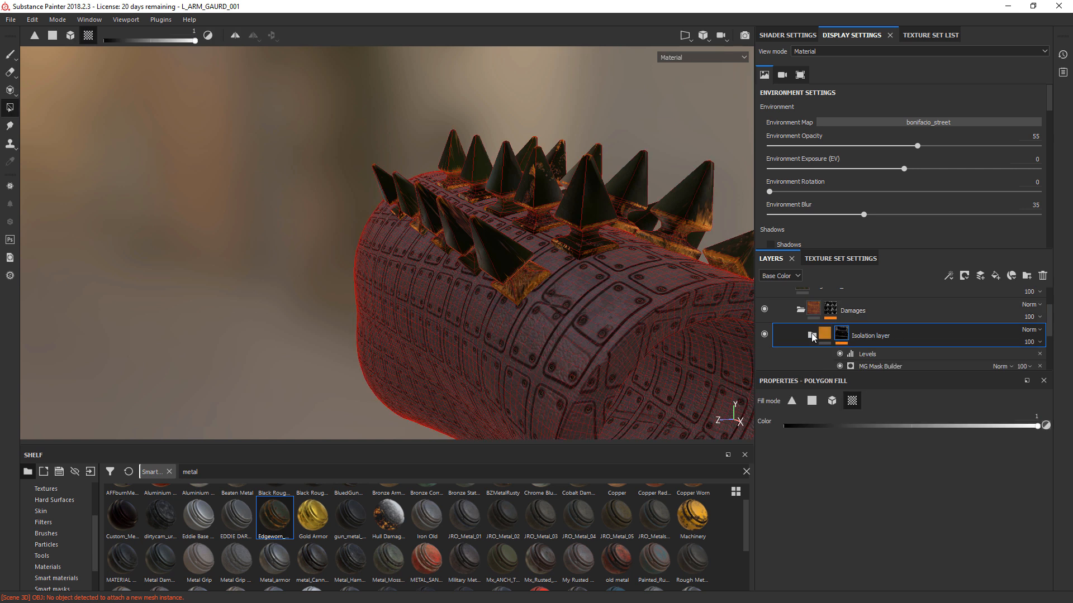
{"action": "scroll", "coordinate": [900, 339], "scroll_direction": "down", "scroll_amount": 1}
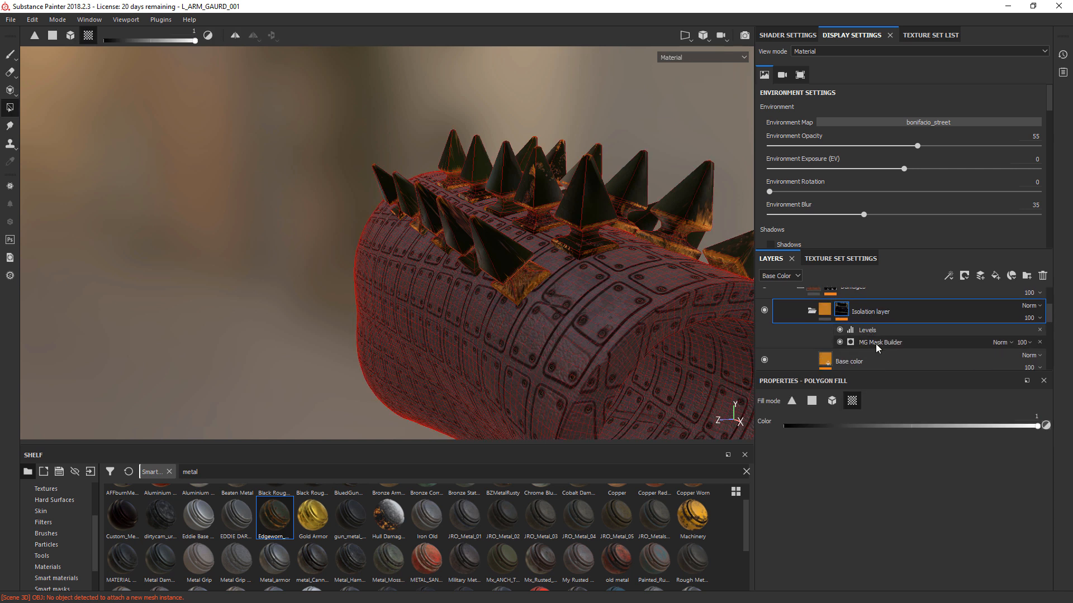
Examine the Levels and MG Mask Builder effects on the Isolation layer folder's mask.
{"action": "left_click", "coordinate": [860, 362]}
{"action": "left_click", "coordinate": [846, 310]}
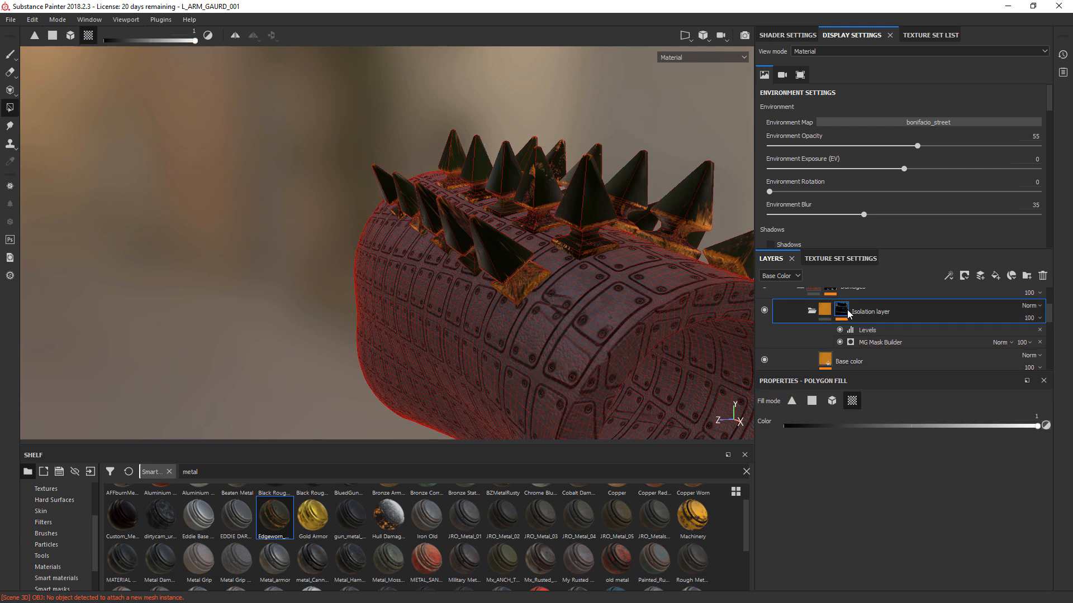
{"action": "left_click", "coordinate": [867, 331]}
{"action": "left_click", "coordinate": [874, 341]}
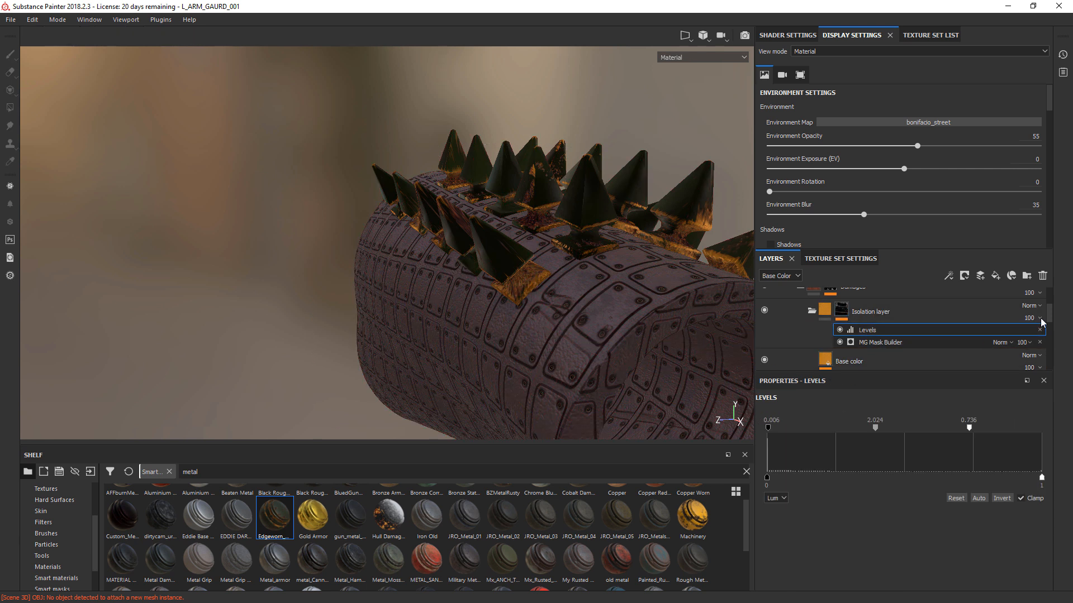
{"action": "left_click", "coordinate": [764, 438]}
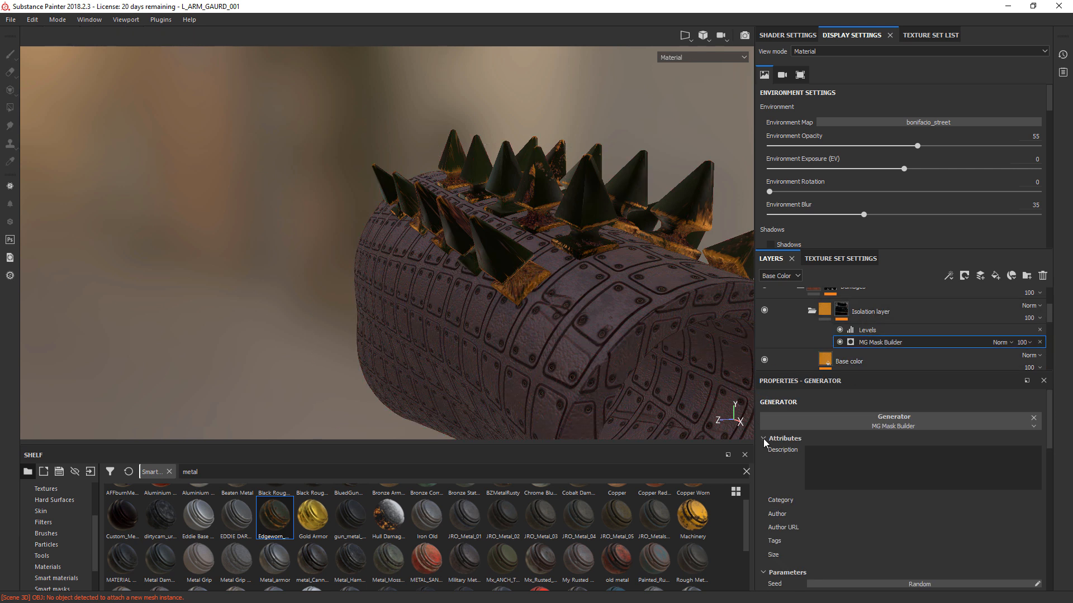
{"action": "left_click", "coordinate": [763, 438]}
Check the projection settings of the Bump 2 and Bump 1 layers in the Isolation layer folder.
{"action": "scroll", "coordinate": [1051, 315], "scroll_direction": "down", "scroll_amount": 3}
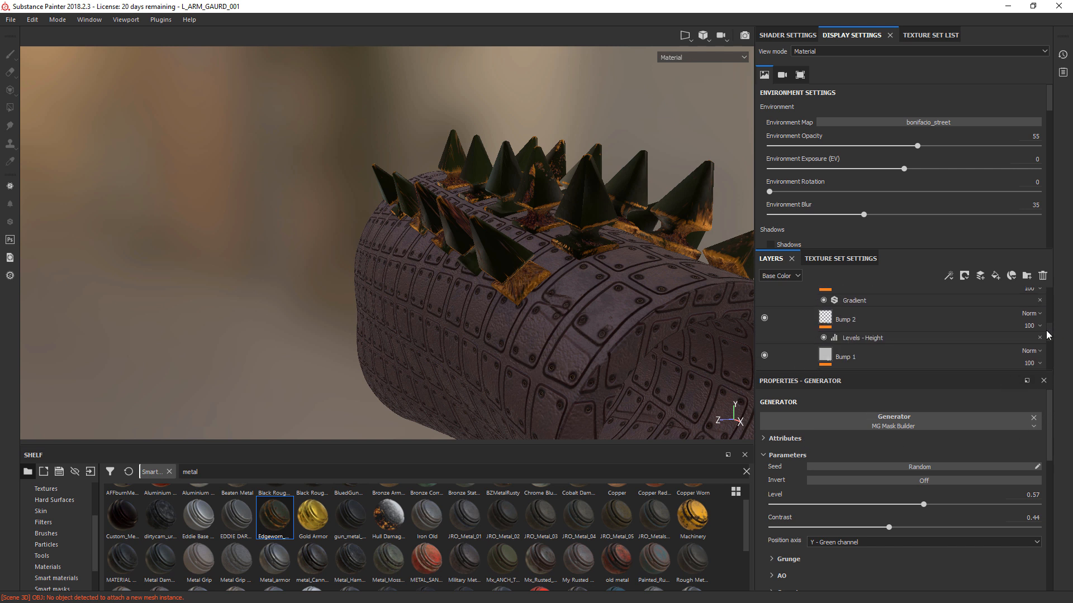
{"action": "left_click", "coordinate": [951, 323]}
{"action": "left_click", "coordinate": [906, 354]}
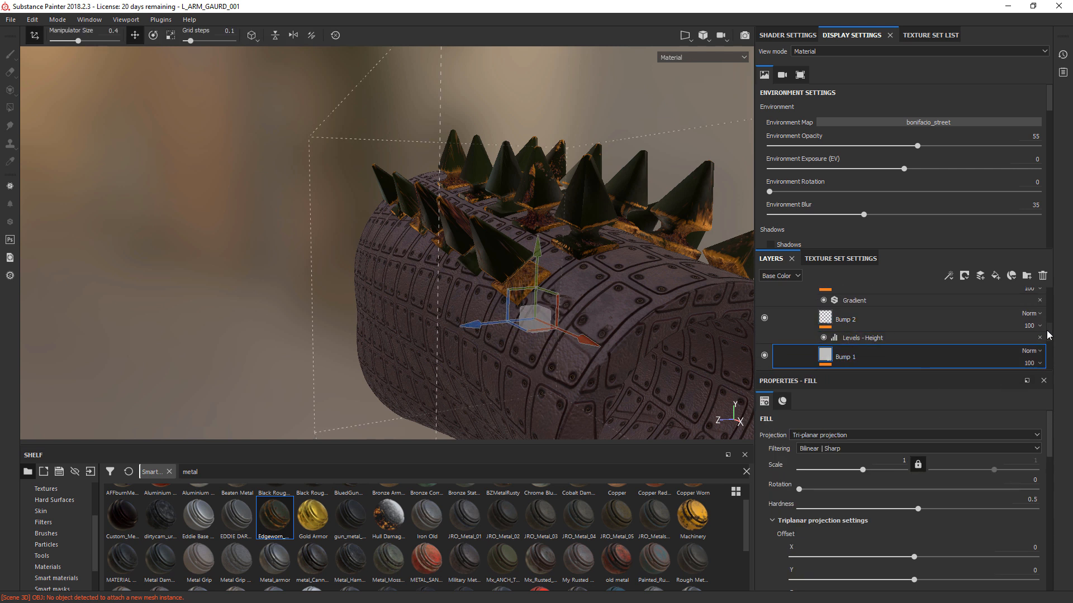
{"action": "scroll", "coordinate": [908, 357], "scroll_direction": "down", "scroll_amount": 2}
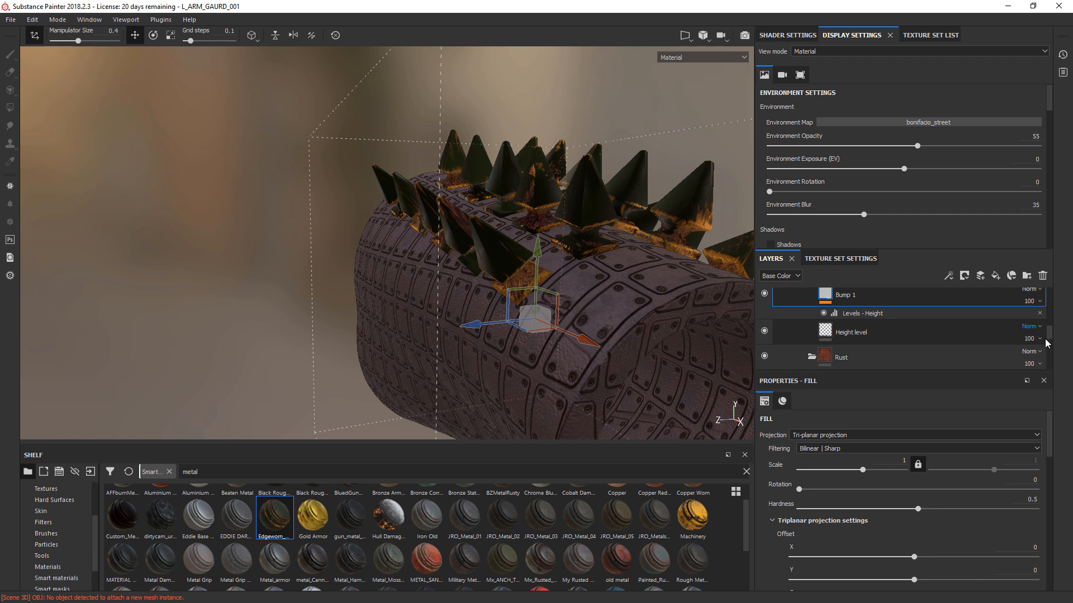
Set the White dots and Dirt fill layers in the Rust folder to tri-planar projection.
{"action": "scroll", "coordinate": [1051, 335], "scroll_direction": "down", "scroll_amount": 3}
{"action": "left_click", "coordinate": [902, 298]}
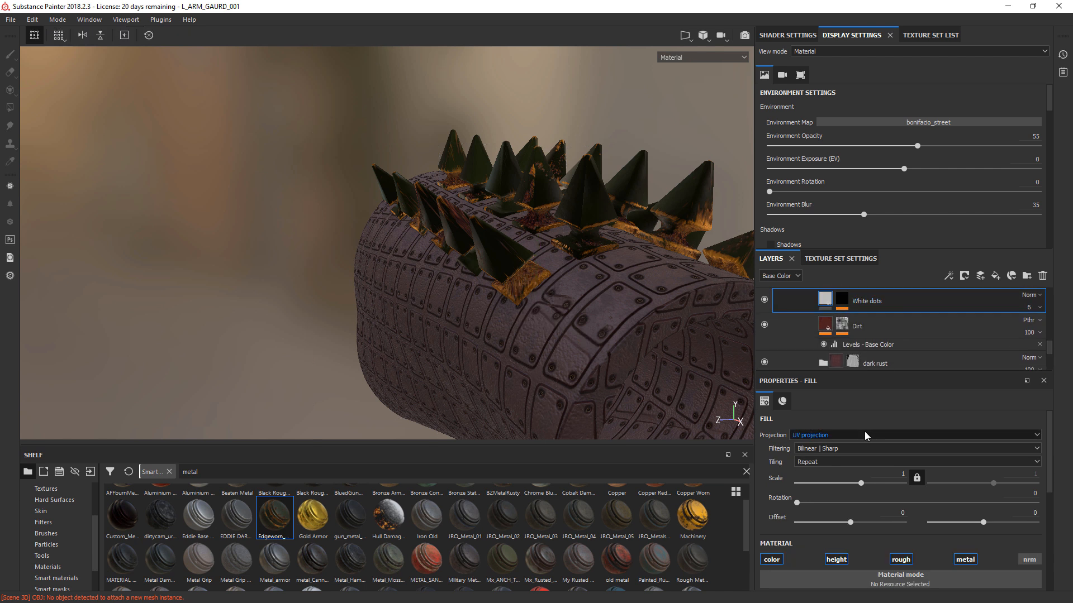
{"action": "left_click", "coordinate": [864, 434]}
{"action": "left_click", "coordinate": [834, 452]}
{"action": "left_click", "coordinate": [889, 322]}
{"action": "left_click", "coordinate": [856, 435]}
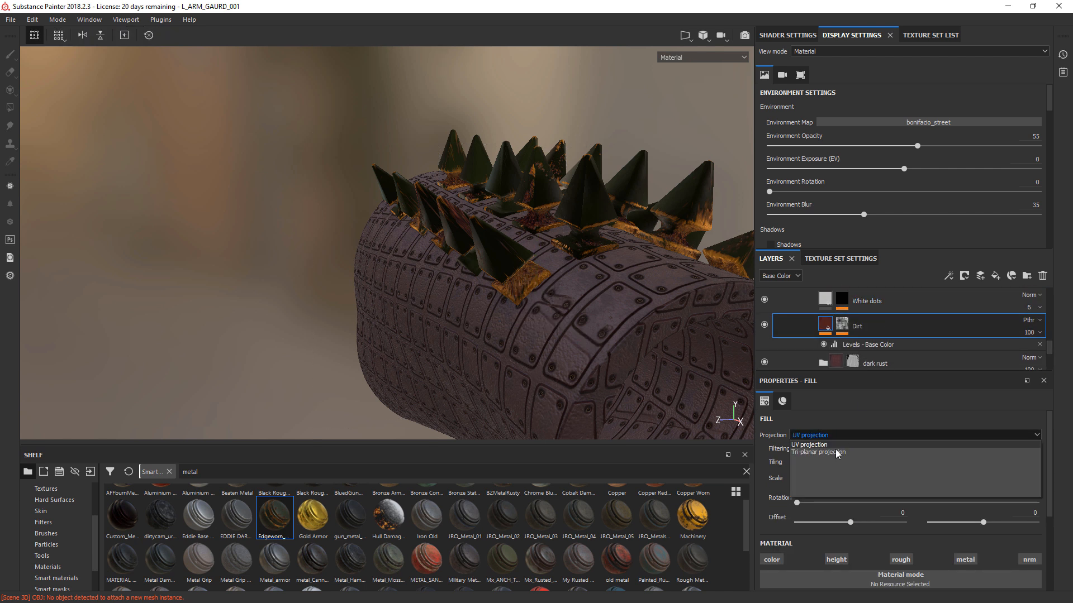
{"action": "left_click", "coordinate": [826, 452]}
Expand the dark rust folder and set its Dark noise layer to tri-planar projection.
{"action": "left_click", "coordinate": [910, 362]}
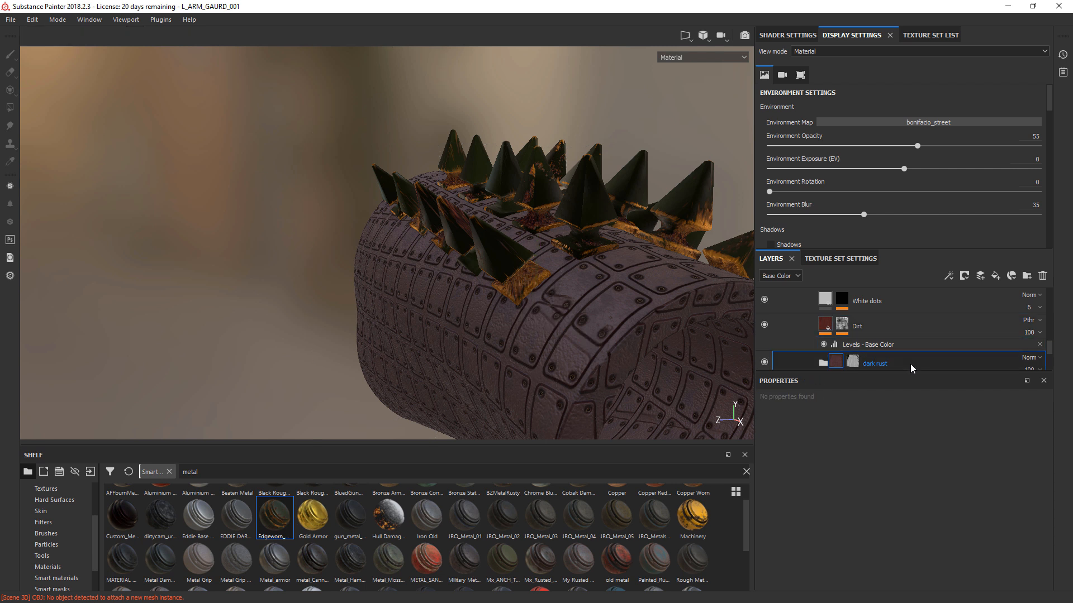
{"action": "scroll", "coordinate": [1050, 352], "scroll_direction": "down", "scroll_amount": 5}
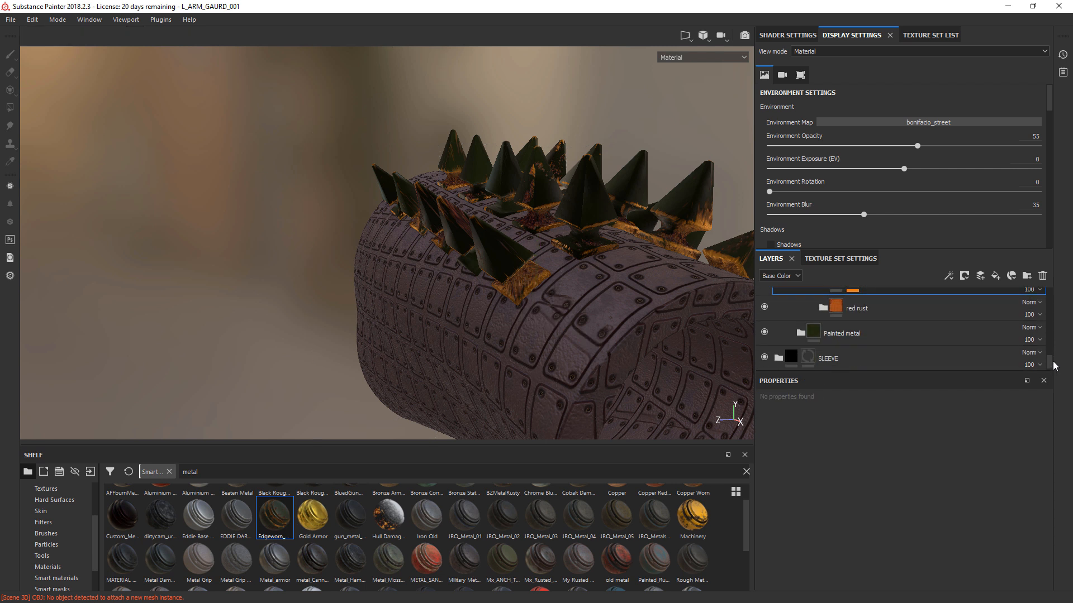
{"action": "scroll", "coordinate": [1050, 362], "scroll_direction": "up", "scroll_amount": 2}
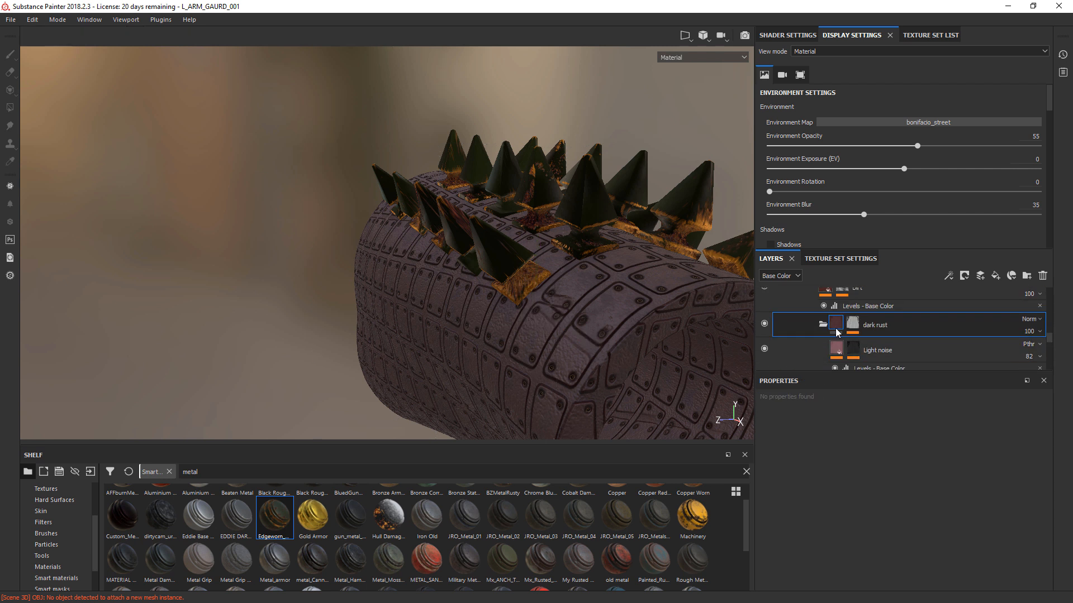
{"action": "left_click", "coordinate": [890, 351]}
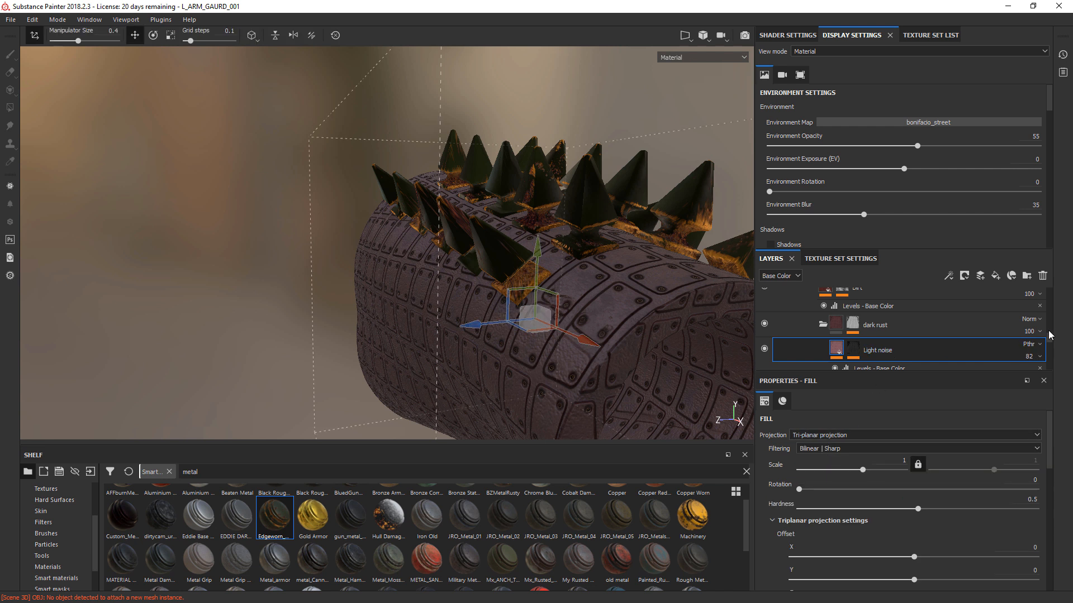
{"action": "scroll", "coordinate": [1047, 335], "scroll_direction": "down", "scroll_amount": 1}
{"action": "left_click", "coordinate": [894, 350]}
{"action": "left_click", "coordinate": [873, 437]}
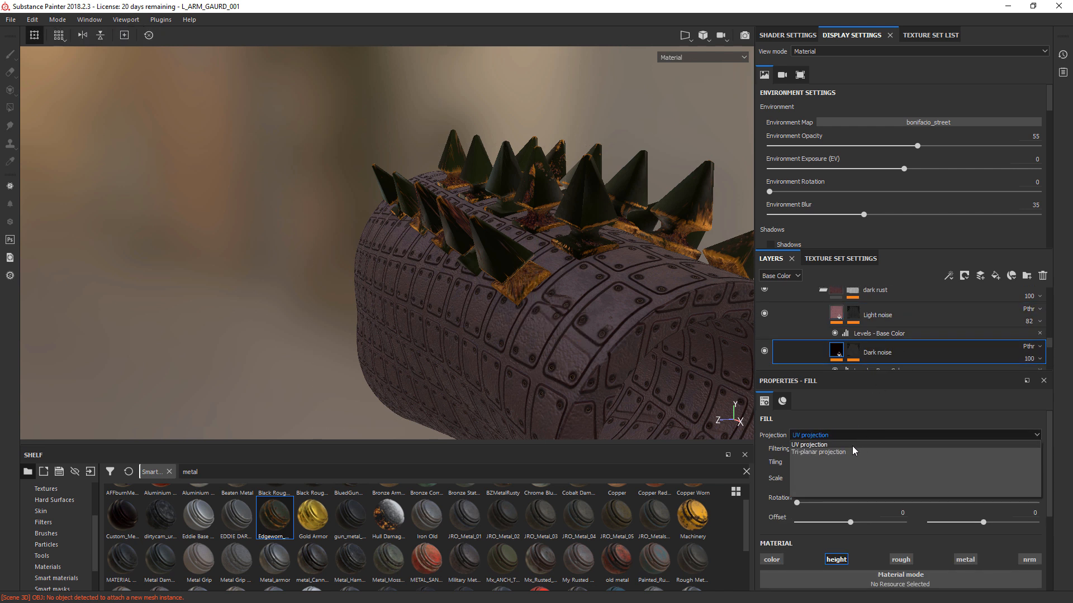
{"action": "left_click", "coordinate": [852, 449]}
{"action": "scroll", "coordinate": [1050, 350], "scroll_direction": "down", "scroll_amount": 2}
Set the Readjust height layer at the end of the dark rust folder to tri-planar projection.
{"action": "left_click", "coordinate": [923, 323]}
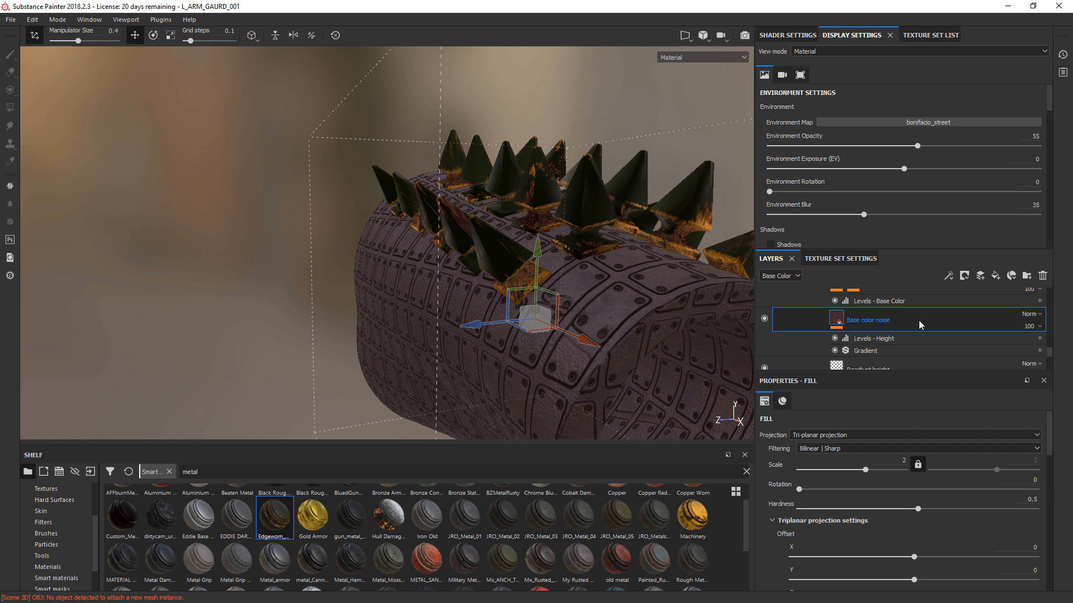
{"action": "scroll", "coordinate": [1049, 353], "scroll_direction": "down", "scroll_amount": 2}
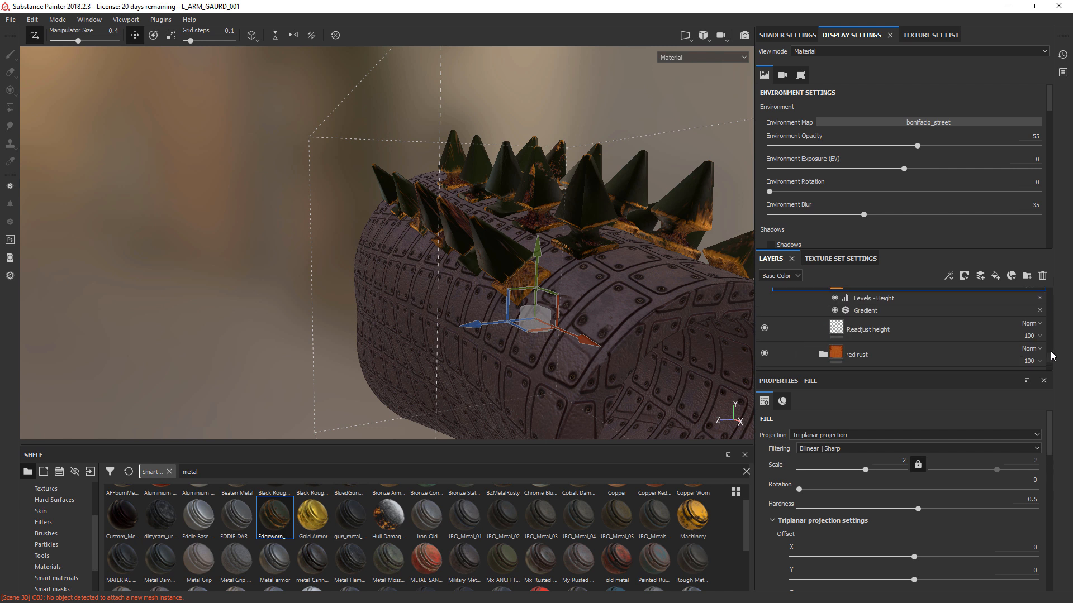
{"action": "left_click", "coordinate": [917, 329]}
{"action": "left_click", "coordinate": [882, 435]}
{"action": "left_click", "coordinate": [877, 449]}
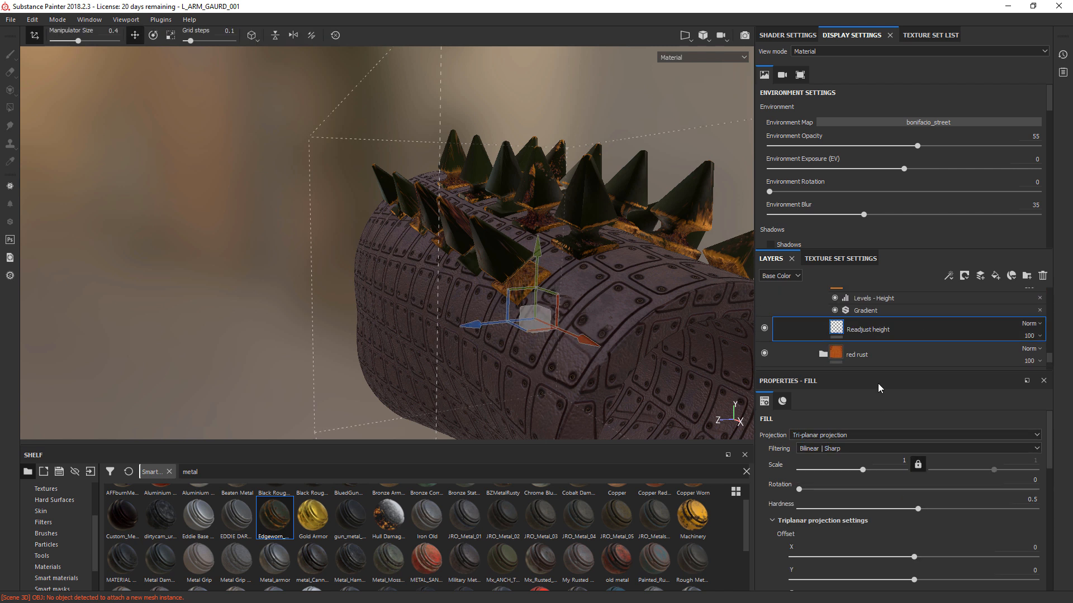
Expand the red rust folder and set its Yellow dots and Green areas layers to tri-planar projection.
{"action": "scroll", "coordinate": [1045, 347], "scroll_direction": "down", "scroll_amount": 2}
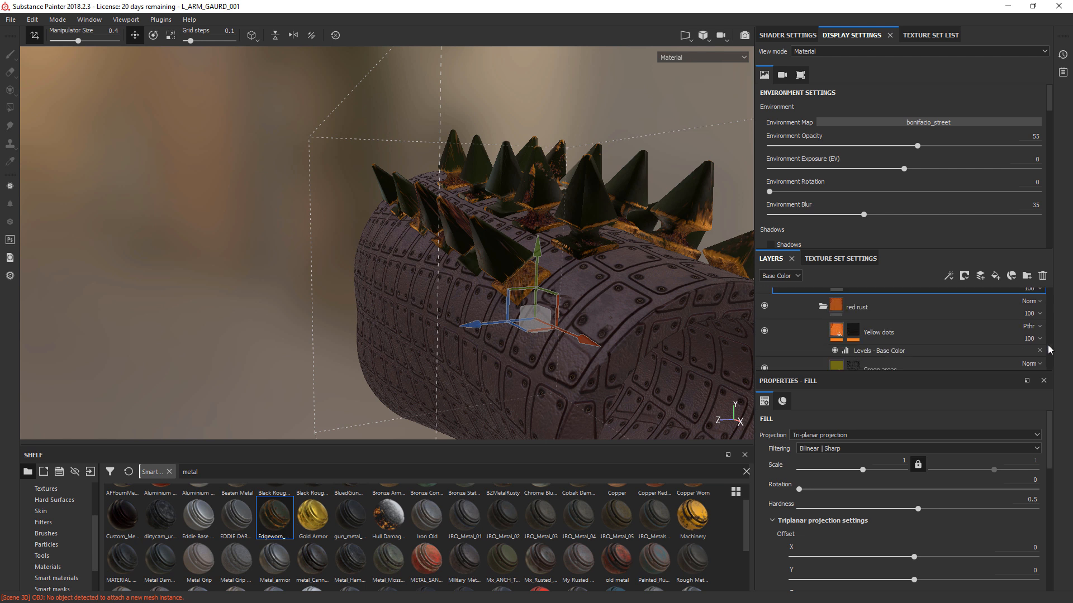
{"action": "left_click", "coordinate": [911, 333]}
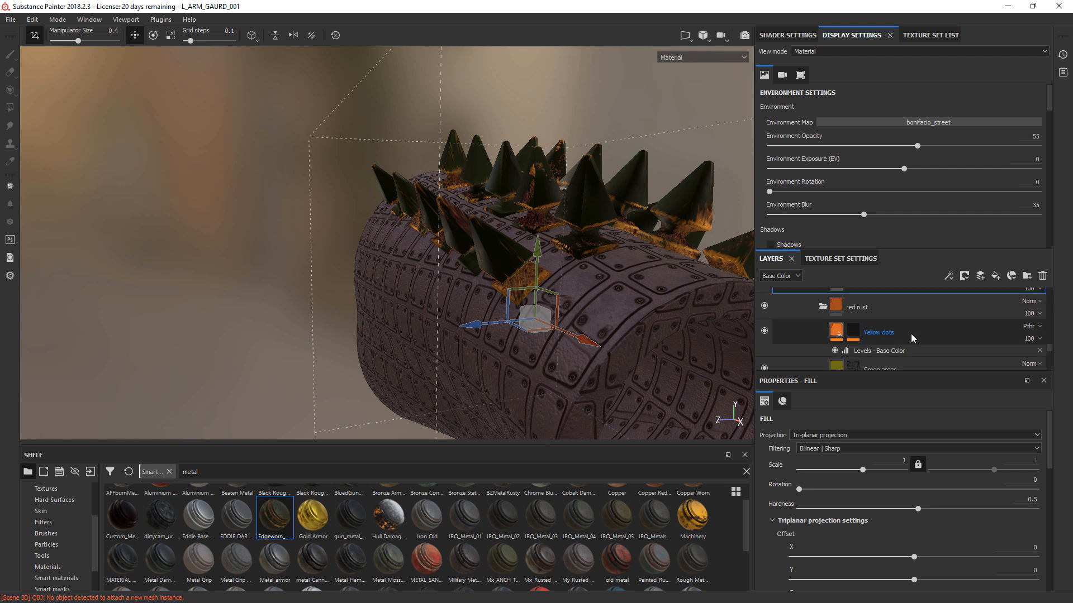
{"action": "left_click", "coordinate": [873, 434]}
{"action": "left_click", "coordinate": [845, 450]}
{"action": "scroll", "coordinate": [1053, 357], "scroll_direction": "down", "scroll_amount": 2}
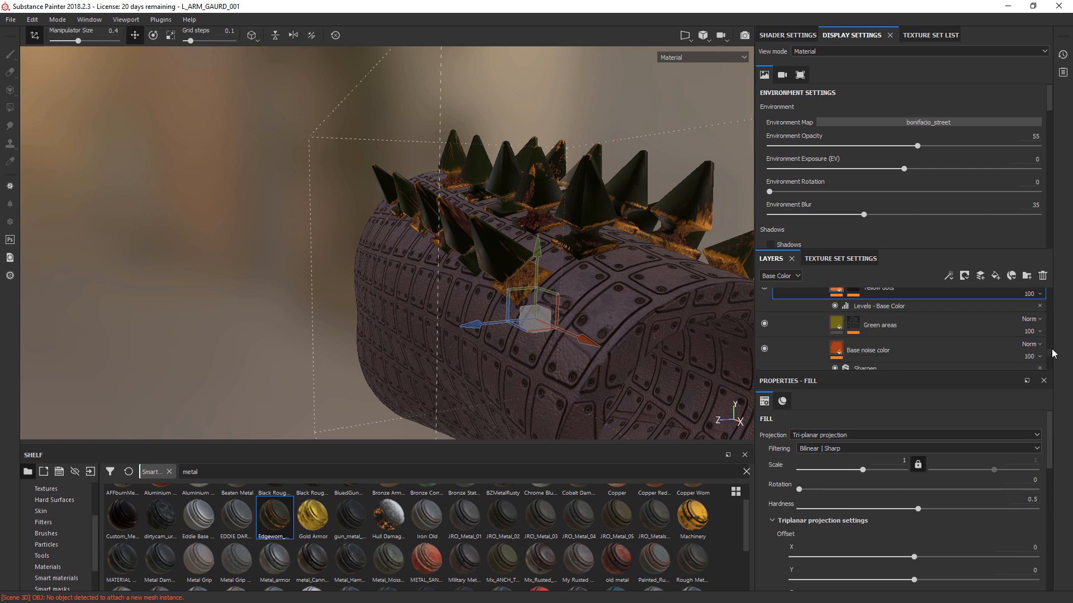
{"action": "left_click", "coordinate": [924, 314]}
{"action": "left_click", "coordinate": [861, 434]}
{"action": "left_click", "coordinate": [842, 453]}
Check the projection of the Base noise color and Base height layers and of the upper layers in the Painted metal folder.
{"action": "left_click", "coordinate": [910, 342]}
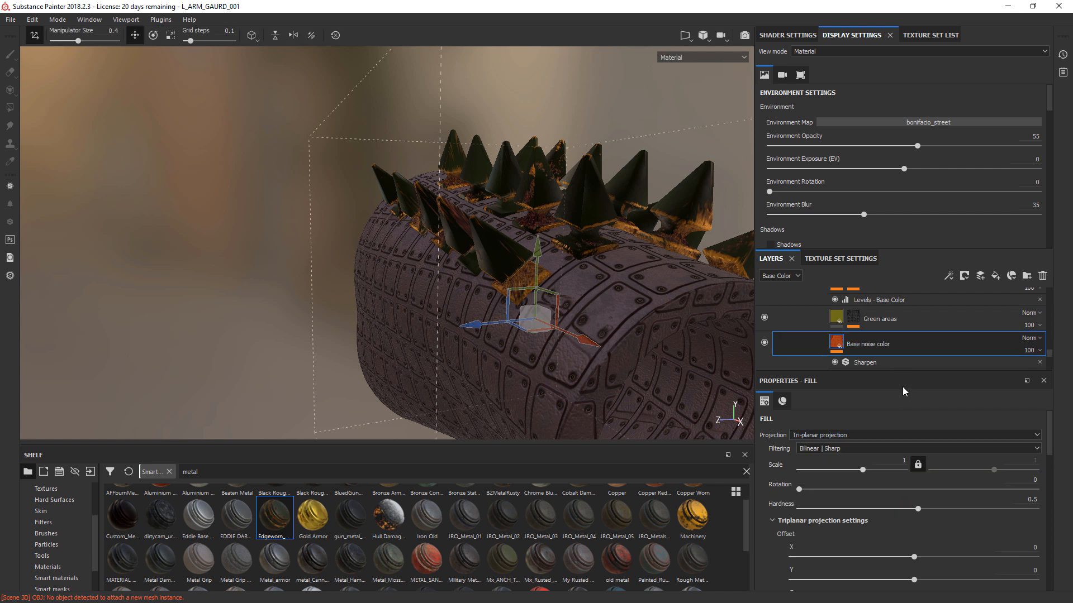
{"action": "scroll", "coordinate": [1048, 361], "scroll_direction": "down", "scroll_amount": 2}
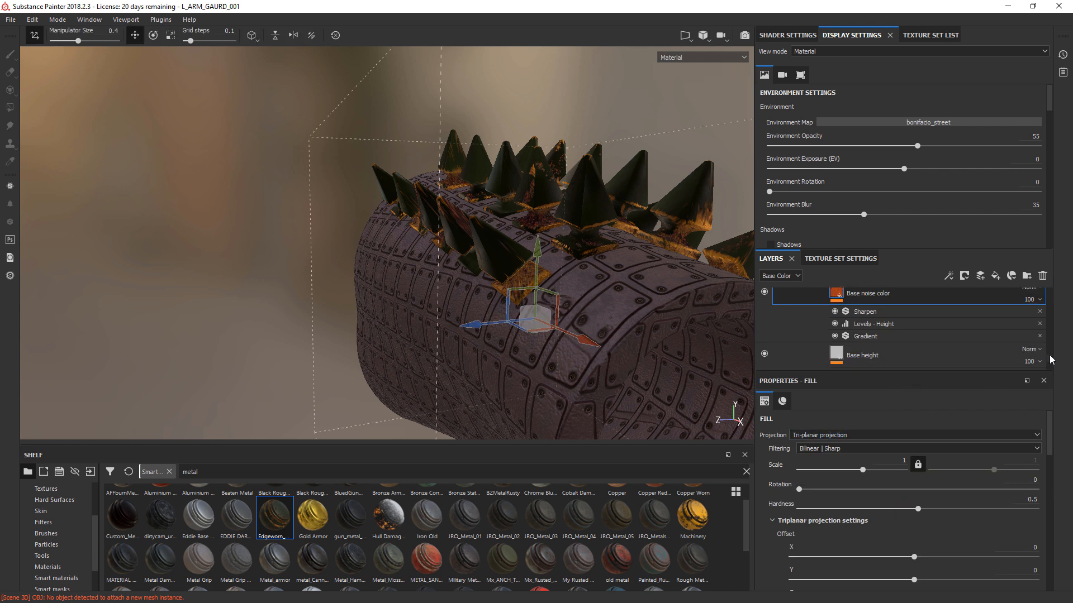
{"action": "left_click", "coordinate": [984, 359]}
{"action": "scroll", "coordinate": [1050, 360], "scroll_direction": "down", "scroll_amount": 2}
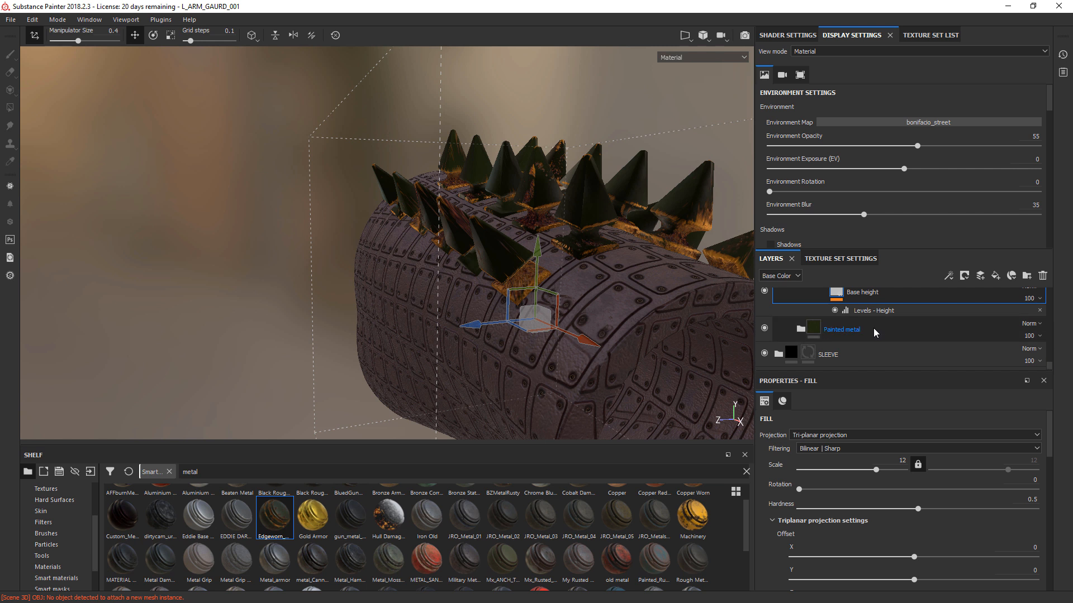
{"action": "left_click", "coordinate": [894, 356]}
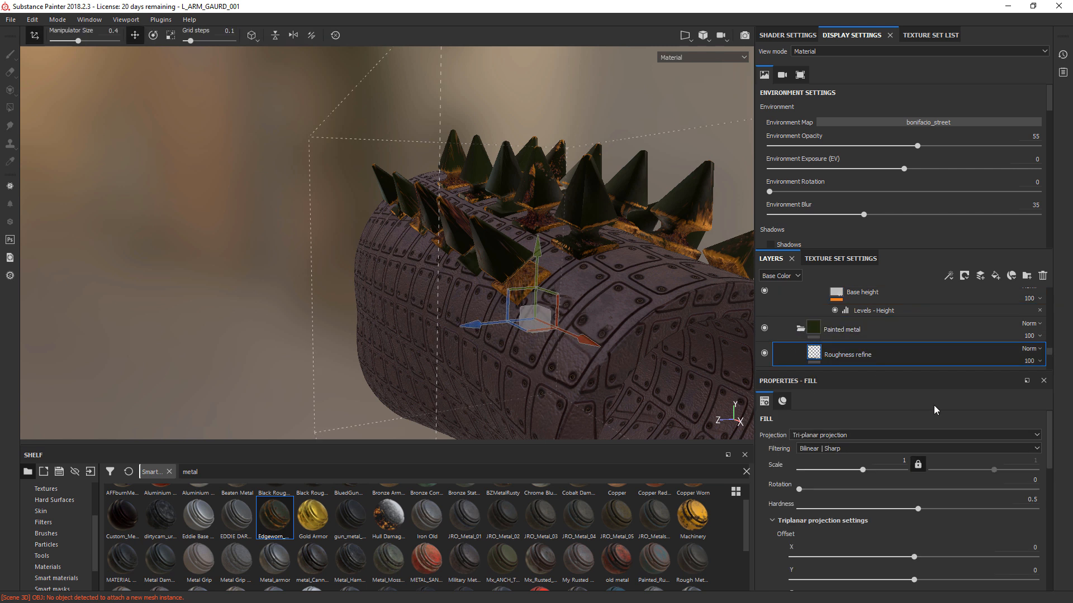
{"action": "scroll", "coordinate": [1049, 356], "scroll_direction": "down", "scroll_amount": 2}
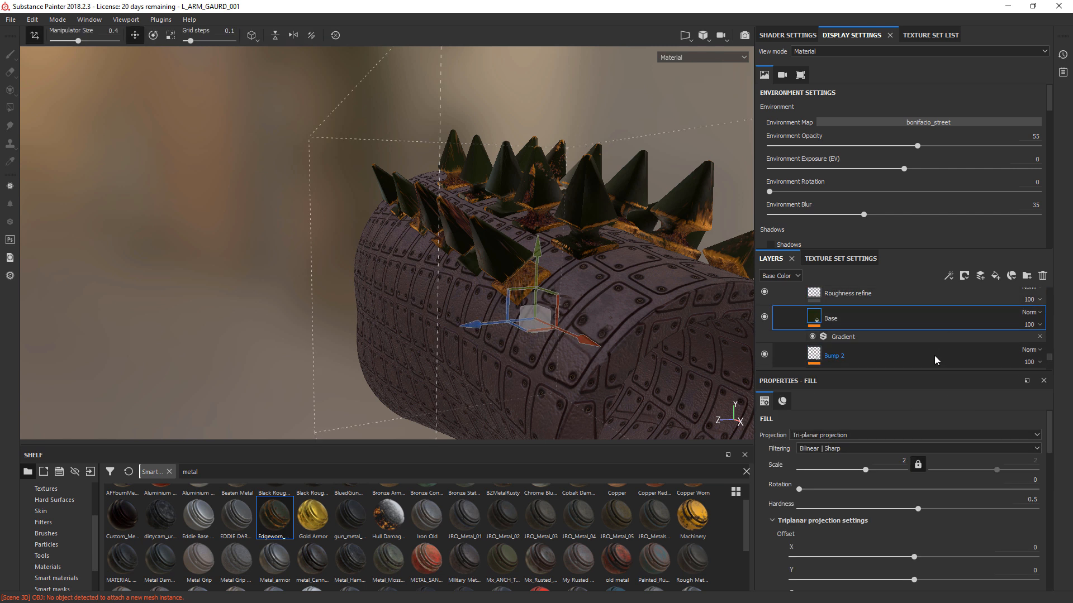
{"action": "left_click", "coordinate": [1014, 360]}
{"action": "scroll", "coordinate": [950, 341], "scroll_direction": "down", "scroll_amount": 2}
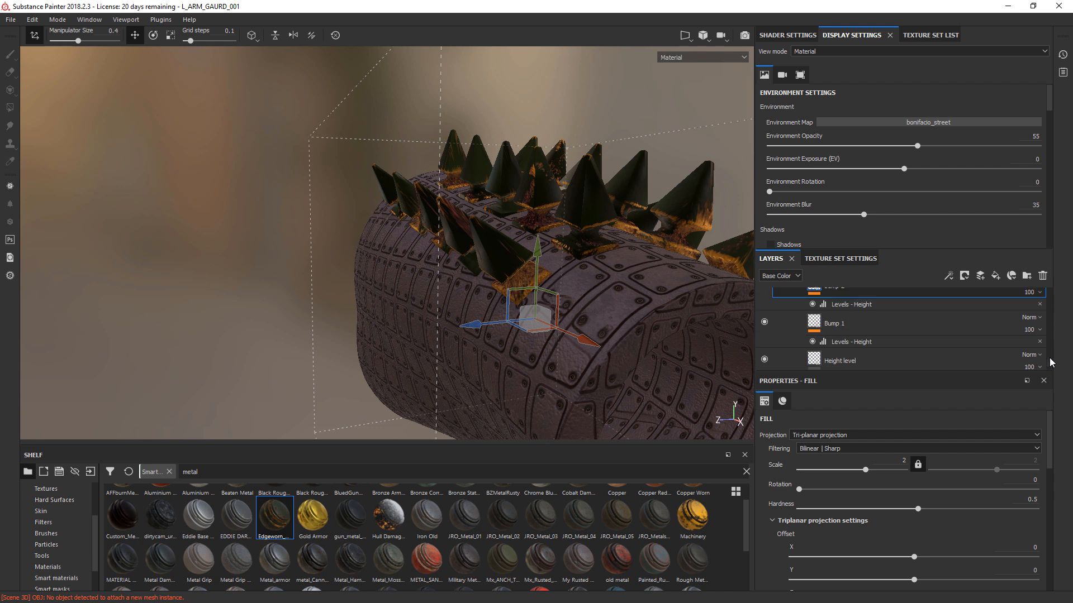
Set the Height level layer in the Painted metal folder to tri-planar projection and collapse the Edgeworn_metal group.
{"action": "left_click", "coordinate": [926, 328]}
{"action": "left_click", "coordinate": [940, 356]}
{"action": "left_click", "coordinate": [904, 435]}
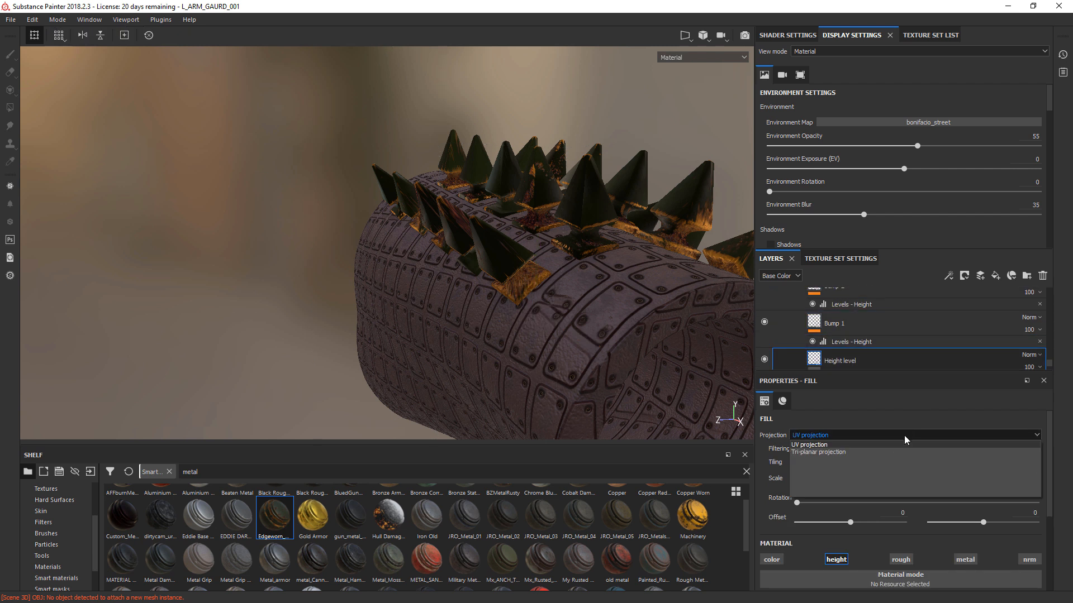
{"action": "left_click", "coordinate": [921, 432]}
{"action": "scroll", "coordinate": [1049, 363], "scroll_direction": "down", "scroll_amount": 1}
{"action": "left_click_drag", "start_coordinate": [1051, 374], "coordinate": [1052, 296]}
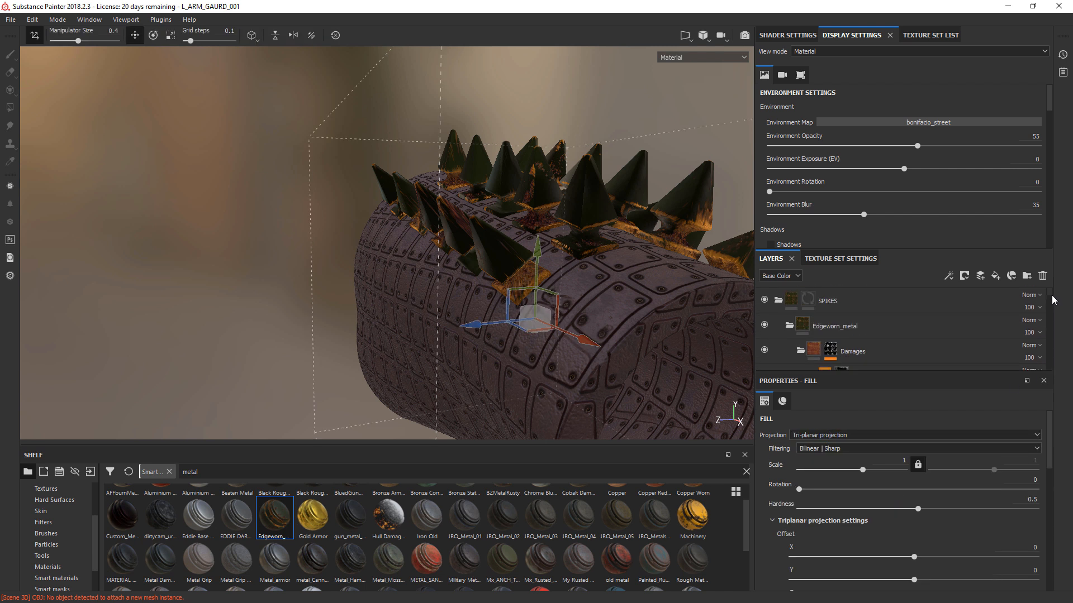
{"action": "left_click", "coordinate": [789, 326]}
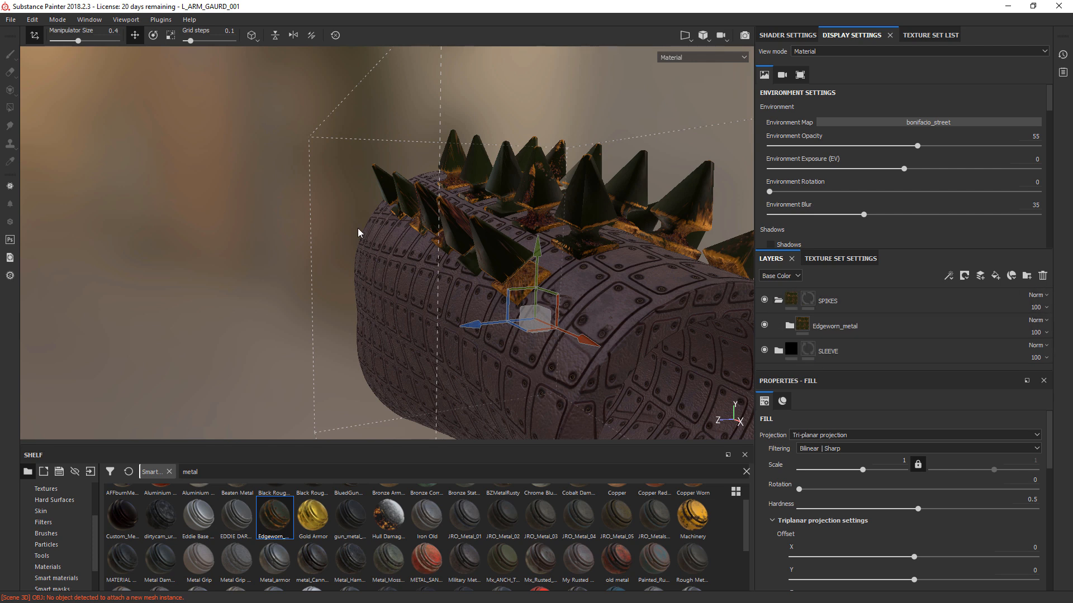
Add the Iron Old smart material above Edgeworn_metal in the SPIKES folder and expand it.
{"action": "left_click_drag", "start_coordinate": [285, 209], "coordinate": [665, 362], "text": "alt"}
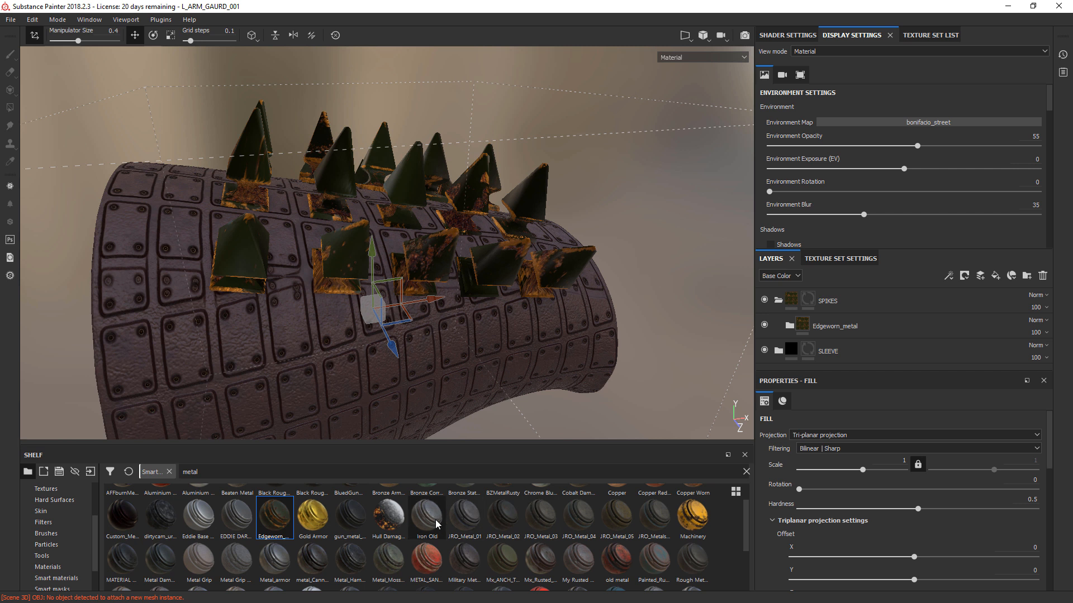
{"action": "mouse_move", "coordinate": [463, 531]}
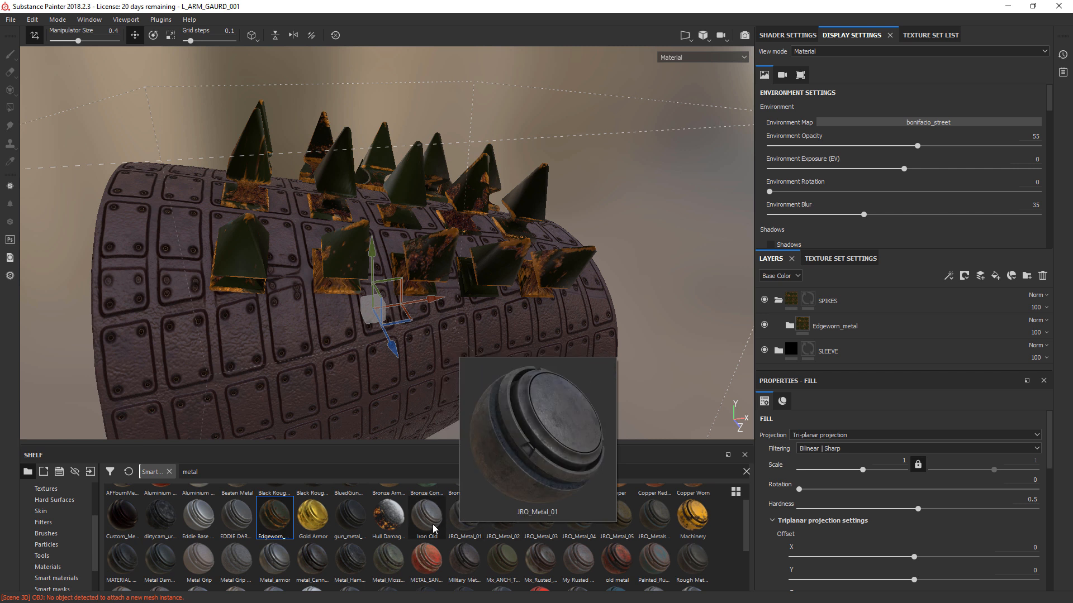
{"action": "mouse_move", "coordinate": [429, 522]}
{"action": "left_click_drag", "start_coordinate": [430, 522], "coordinate": [848, 303]}
{"action": "left_click_drag", "start_coordinate": [820, 355], "coordinate": [826, 312]}
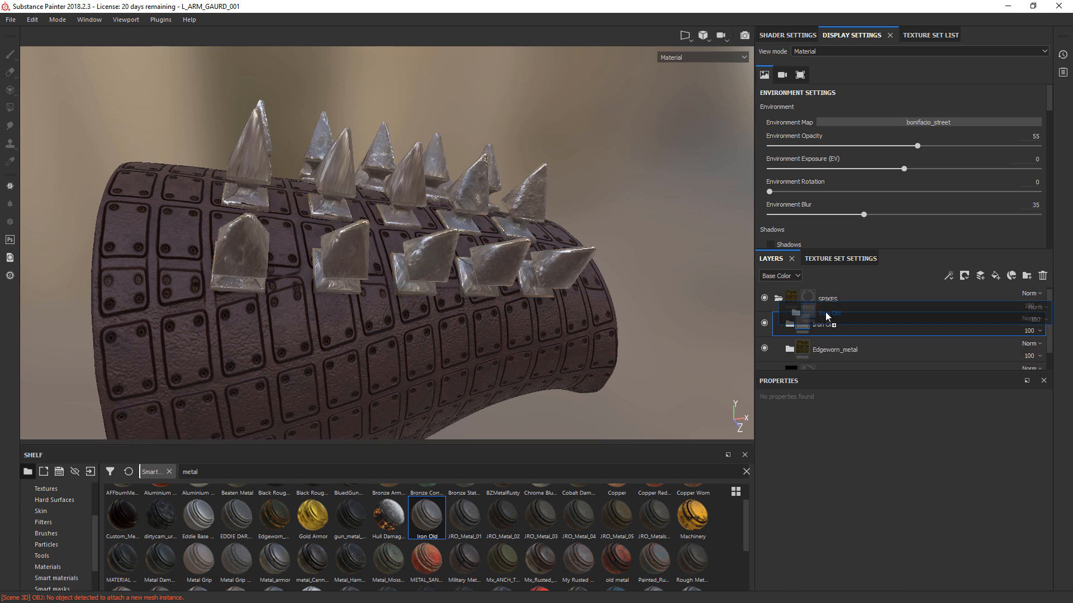
{"action": "left_click", "coordinate": [789, 326]}
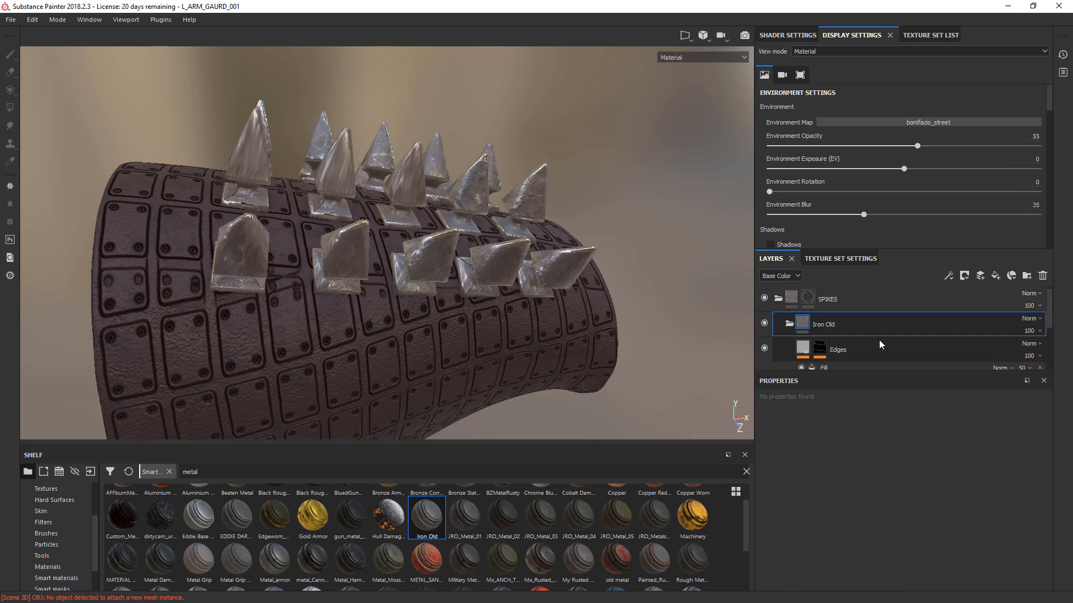
Check the Edges layer's projection and set the Iron layer of Iron Old to tri-planar projection.
{"action": "left_click", "coordinate": [879, 350]}
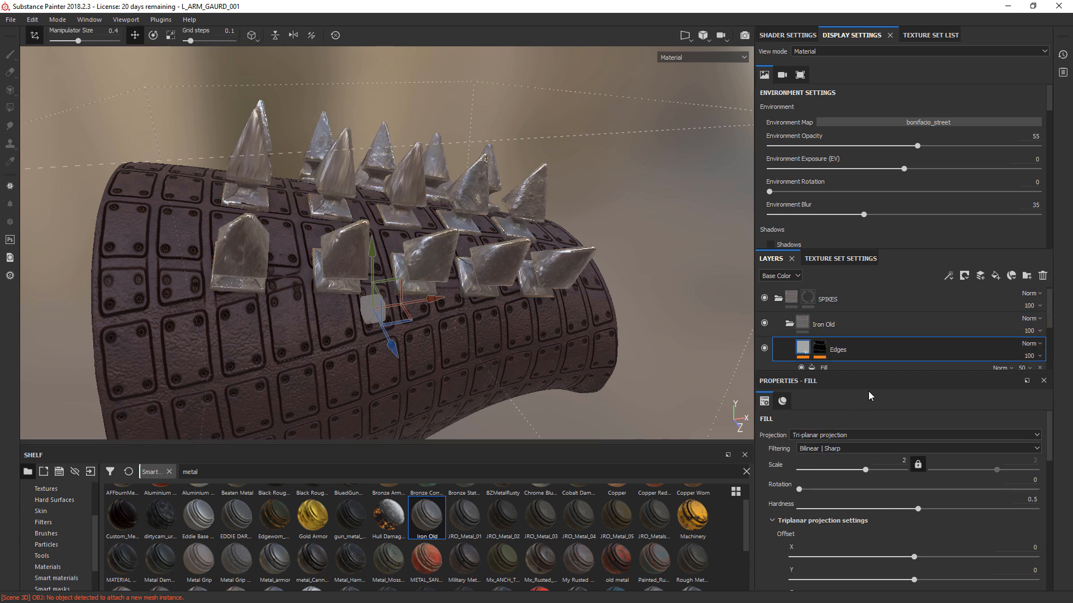
{"action": "scroll", "coordinate": [971, 346], "scroll_direction": "down", "scroll_amount": 2}
{"action": "left_click", "coordinate": [951, 344]}
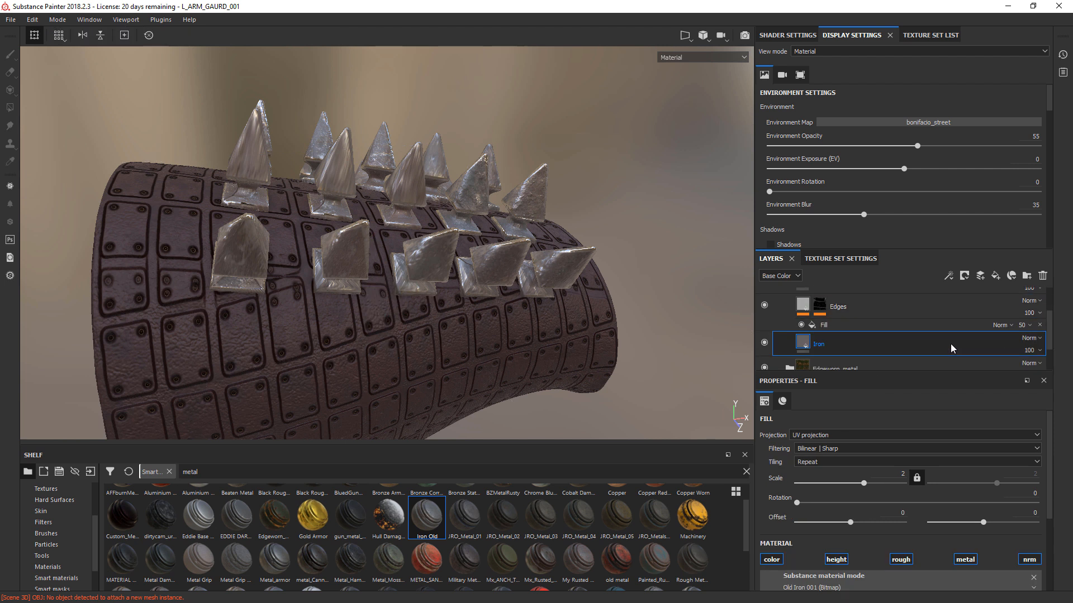
{"action": "left_click", "coordinate": [900, 434]}
{"action": "left_click", "coordinate": [844, 453]}
{"action": "scroll", "coordinate": [1050, 317], "scroll_direction": "up", "scroll_amount": 2}
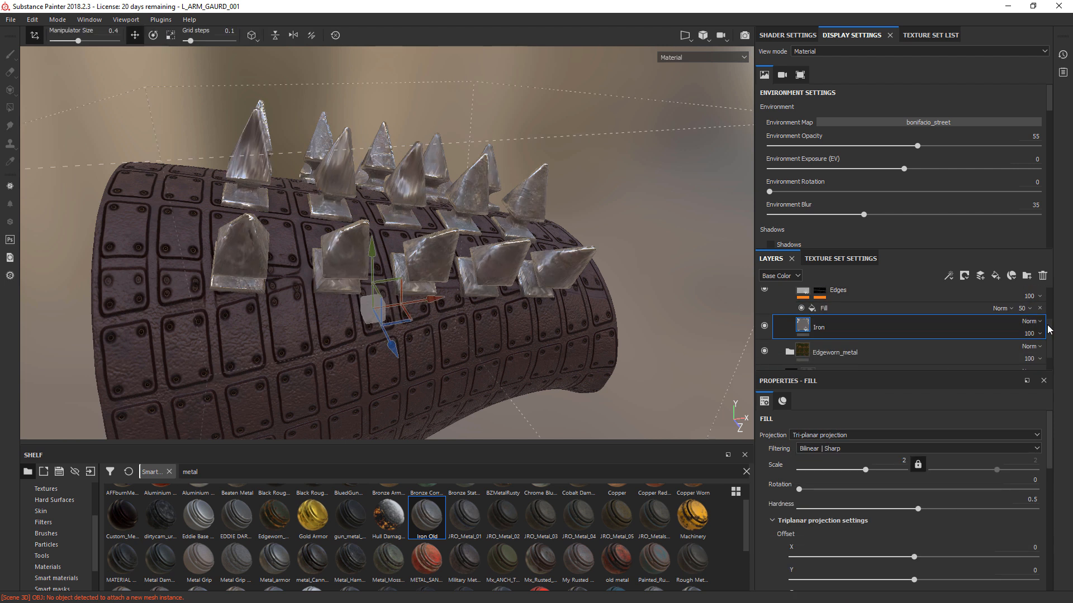
{"action": "scroll", "coordinate": [1050, 317], "scroll_direction": "up", "scroll_amount": 1}
Try Iron Old at 43 opacity over Edgeworn_metal, and delete the Iron Old group.
{"action": "left_click", "coordinate": [790, 304]}
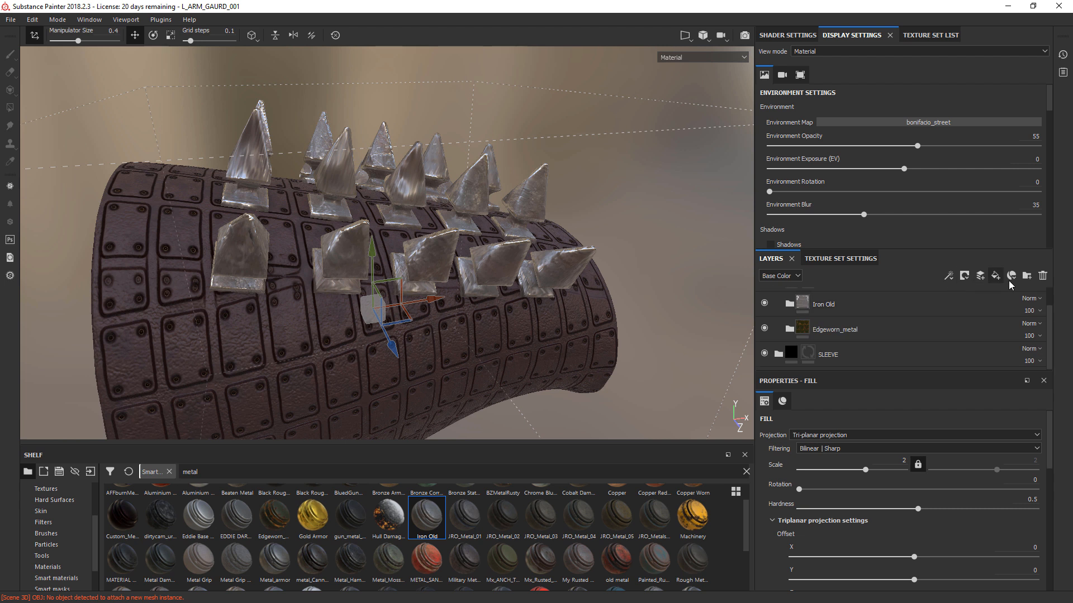
{"action": "scroll", "coordinate": [1032, 332], "scroll_direction": "up", "scroll_amount": 2}
{"action": "mouse_move", "coordinate": [1063, 356]}
{"action": "left_mouse_down"}
{"action": "mouse_move", "coordinate": [1025, 358]}
{"action": "mouse_move", "coordinate": [1042, 355]}
{"action": "left_mouse_up"}
{"action": "left_click", "coordinate": [867, 329]}
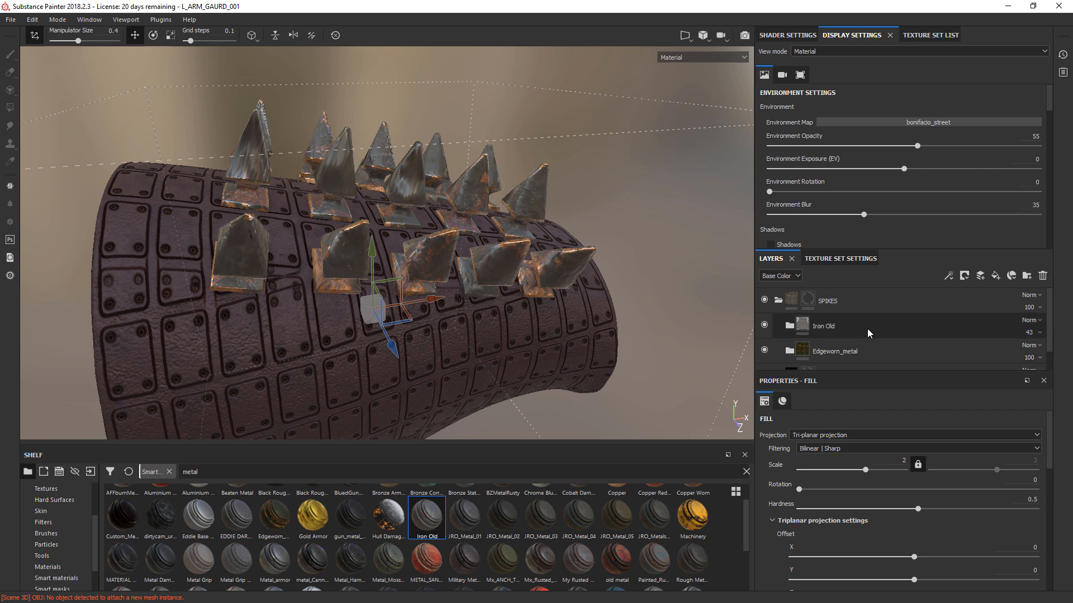
{"action": "left_click", "coordinate": [1042, 275]}
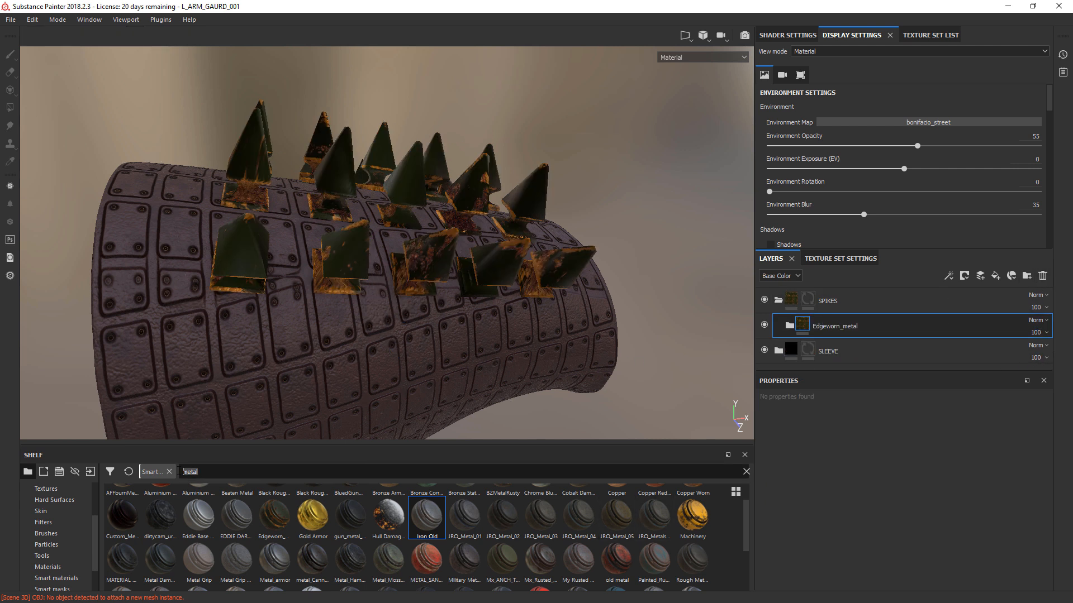
Search the smart materials for "leather" and add Leatherette Damaged to the SLEEVE folder.
{"action": "type", "text": "leather"}
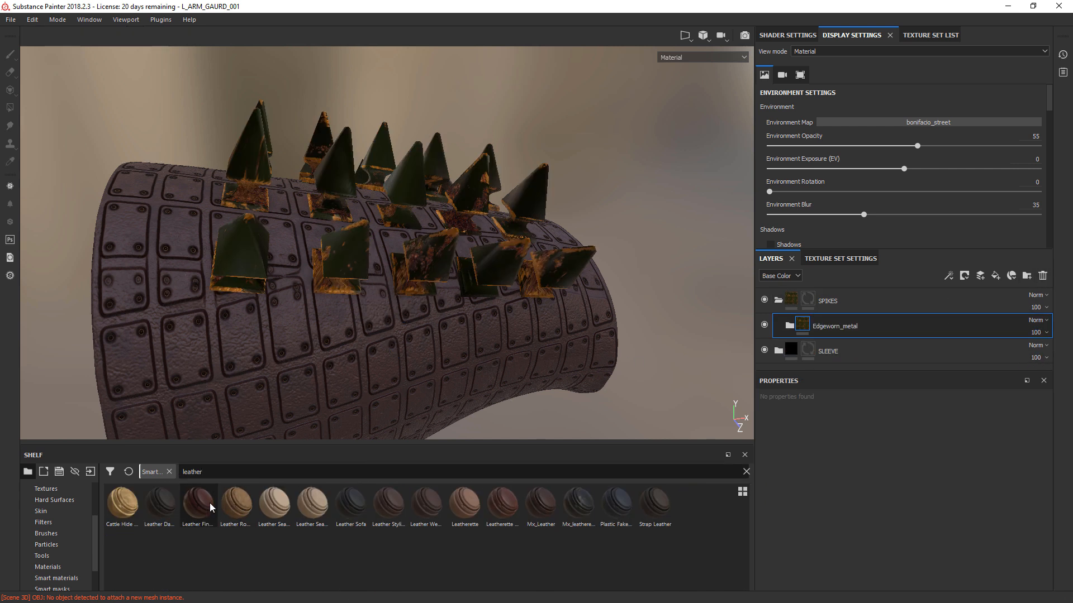
{"action": "mouse_move", "coordinate": [234, 508]}
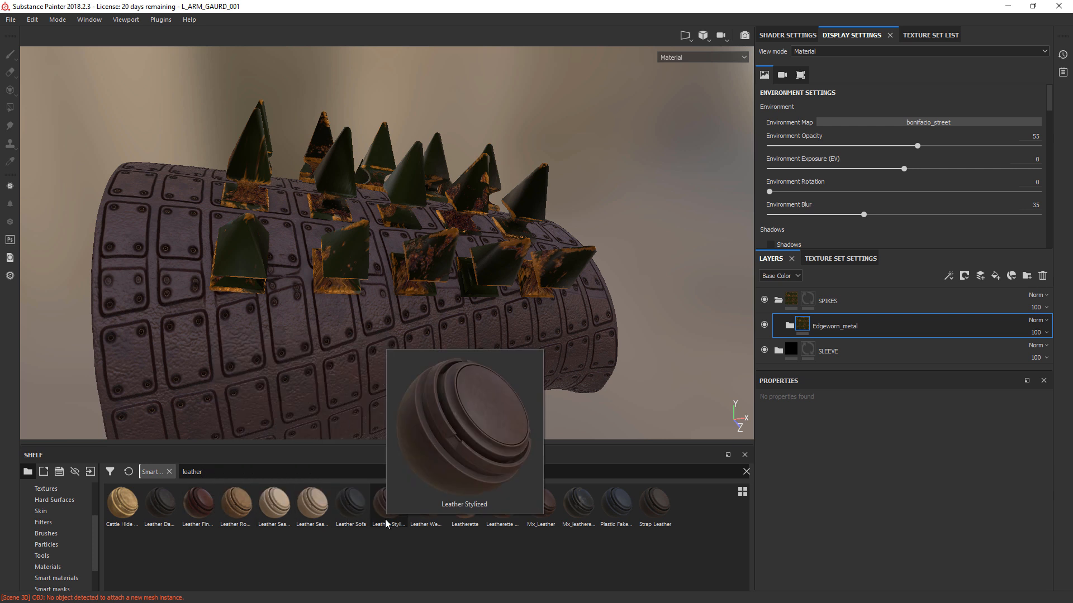
{"action": "mouse_move", "coordinate": [418, 523]}
{"action": "mouse_move", "coordinate": [512, 523]}
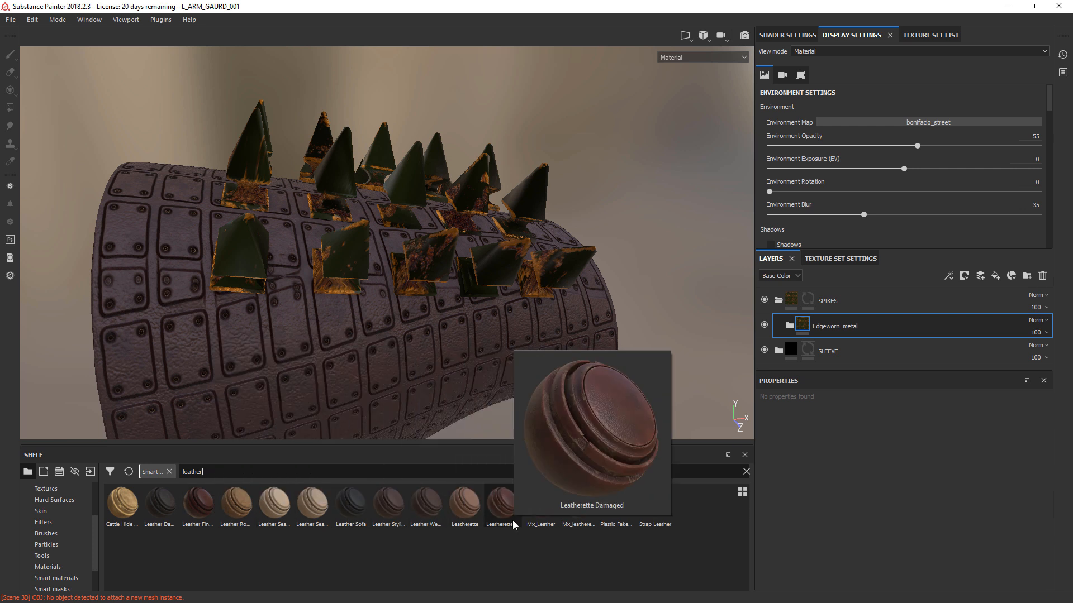
{"action": "left_click_drag", "start_coordinate": [516, 519], "coordinate": [770, 333]}
{"action": "mouse_move", "coordinate": [511, 512]}
{"action": "left_mouse_down"}
{"action": "mouse_move", "coordinate": [826, 355]}
{"action": "mouse_move", "coordinate": [839, 330]}
{"action": "mouse_move", "coordinate": [827, 329]}
{"action": "left_mouse_up"}
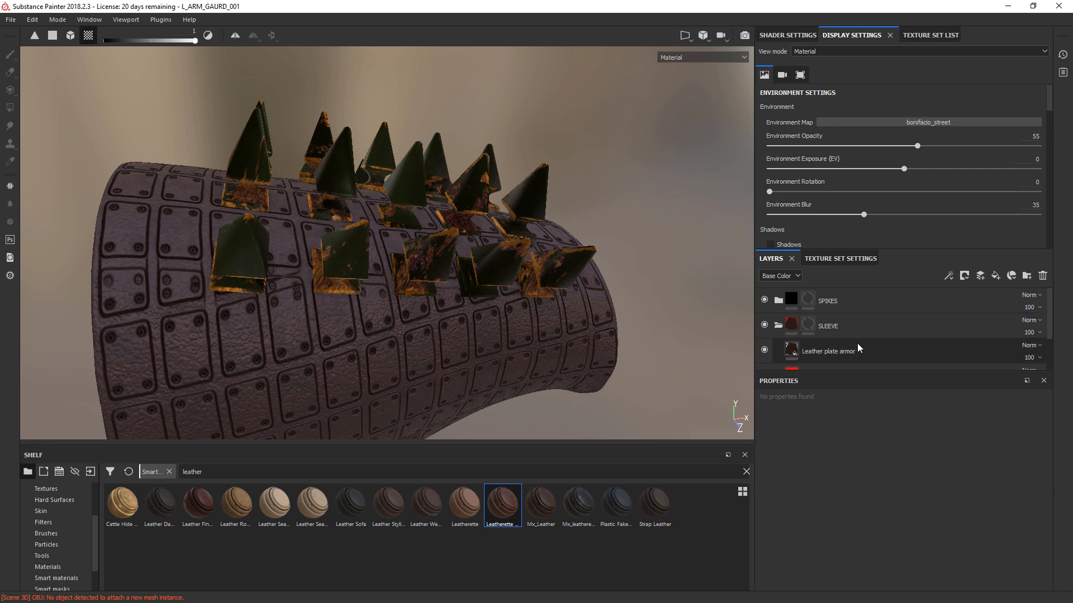
Hide the Leather plate armor and Fill layer 1 layers, and move Leatherette Damaged to the top of the SLEEVE folder.
{"action": "left_click", "coordinate": [765, 350]}
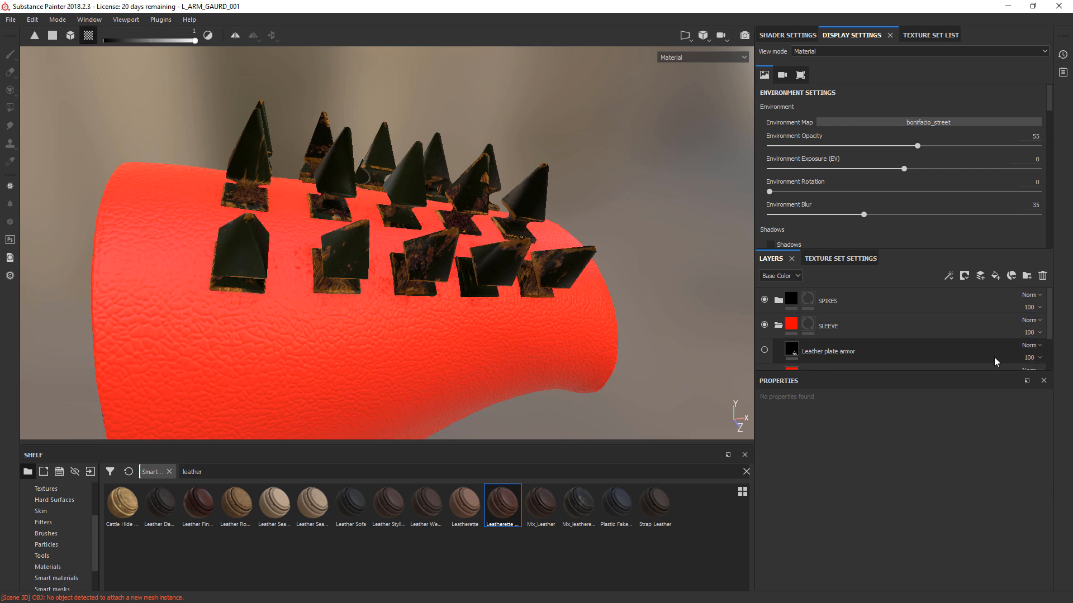
{"action": "left_click_drag", "start_coordinate": [1049, 327], "coordinate": [1052, 346]}
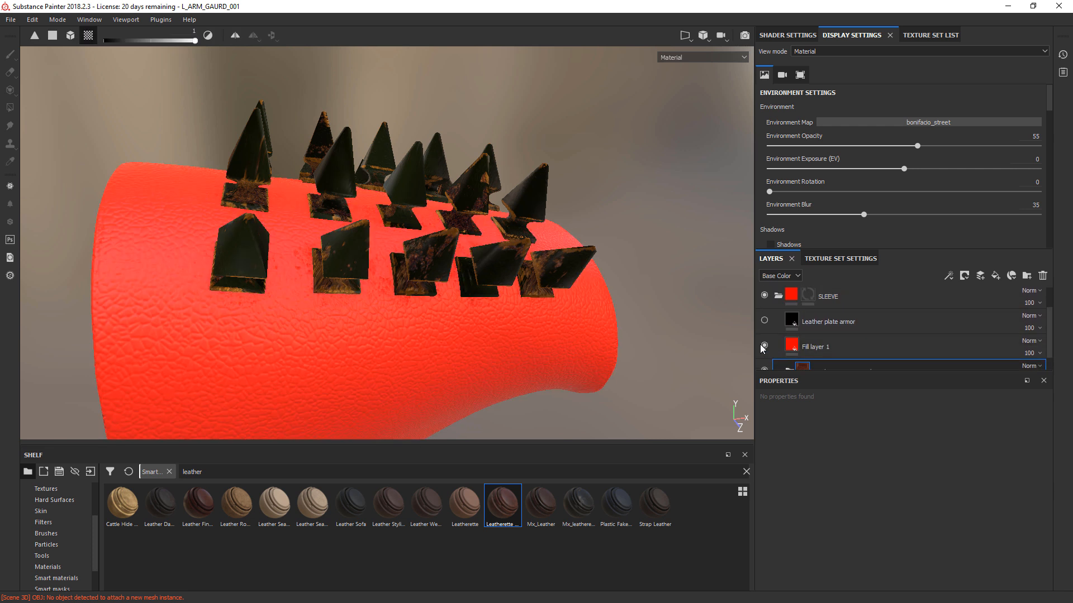
{"action": "left_click", "coordinate": [764, 345]}
{"action": "left_click_drag", "start_coordinate": [822, 363], "coordinate": [823, 317]}
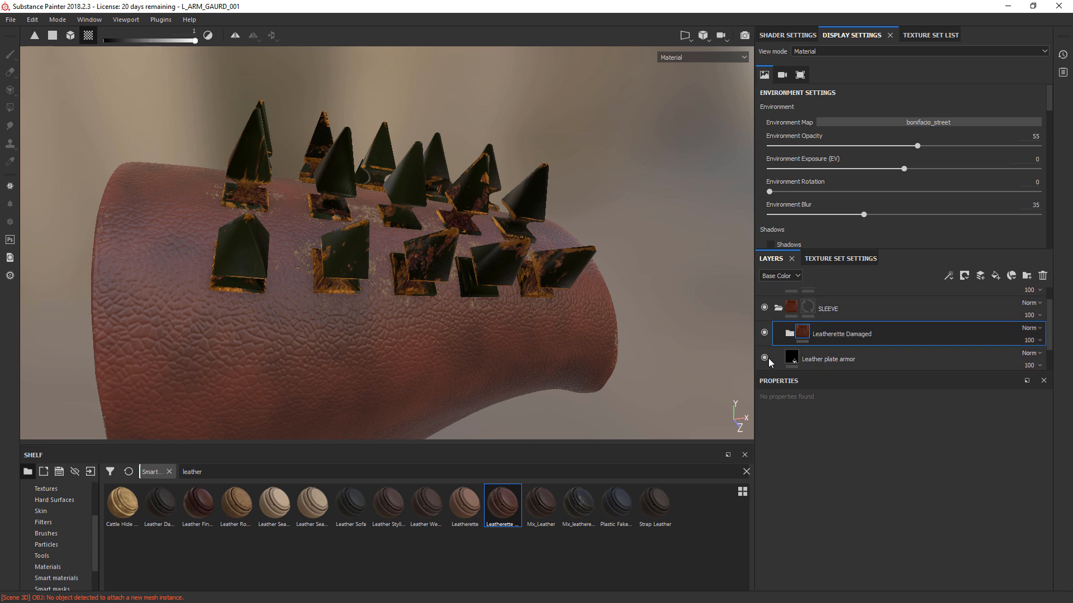
{"action": "left_click_drag", "start_coordinate": [637, 259], "coordinate": [564, 284], "text": "alt"}
Add the Mx_Leather smart material to the SLEEVE folder, collapse its group and place it above Leatherette Damaged.
{"action": "mouse_move", "coordinate": [404, 511]}
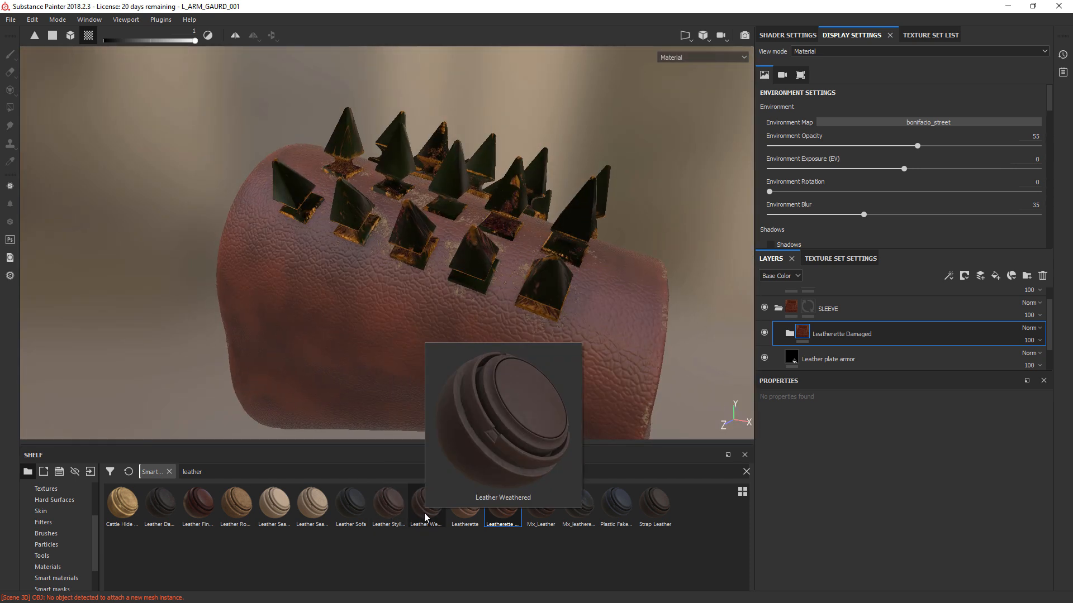
{"action": "mouse_move", "coordinate": [554, 515]}
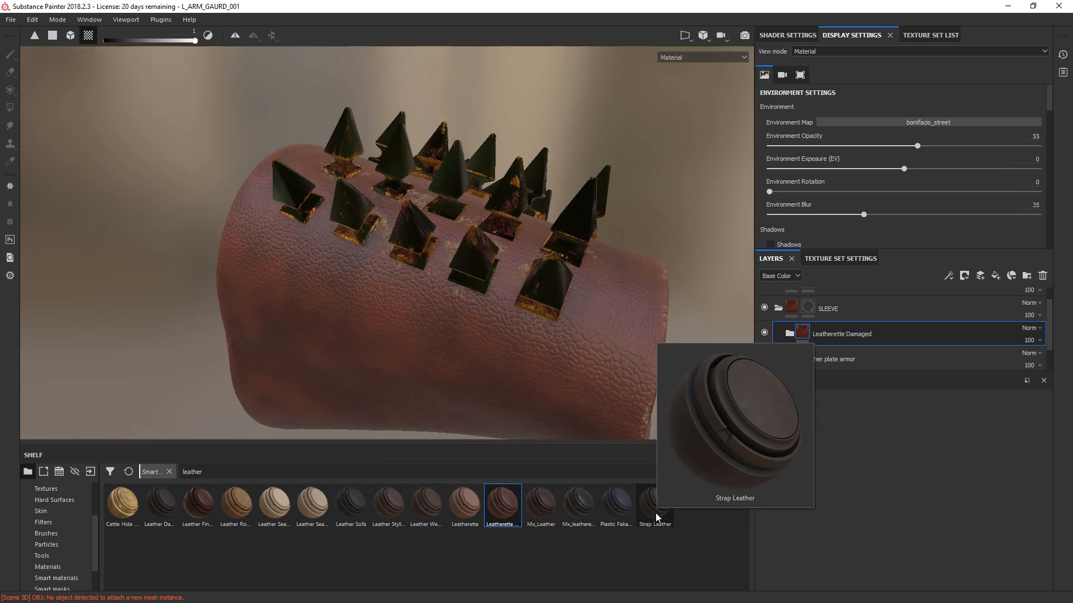
{"action": "left_click_drag", "start_coordinate": [543, 506], "coordinate": [844, 303]}
{"action": "left_click_drag", "start_coordinate": [1050, 320], "coordinate": [1043, 339]}
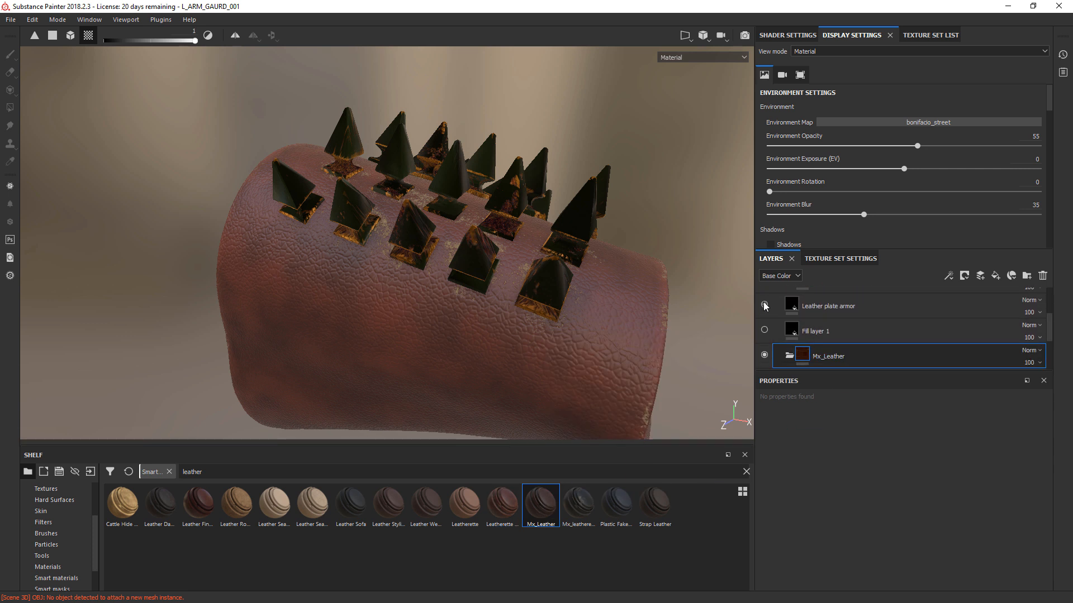
{"action": "left_click_drag", "start_coordinate": [828, 357], "coordinate": [822, 297]}
{"action": "left_click", "coordinate": [789, 306]}
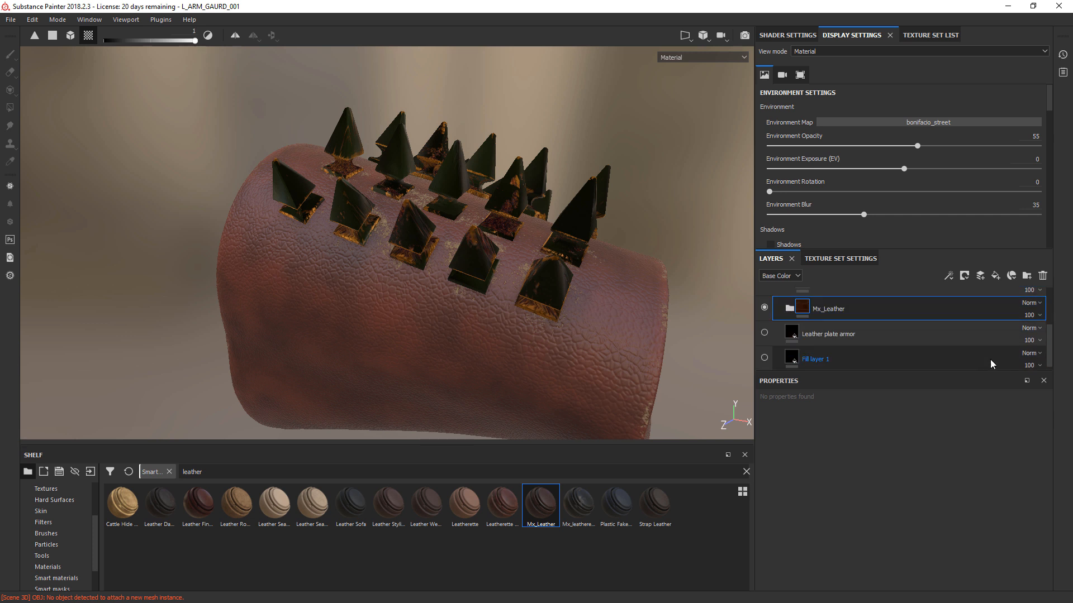
{"action": "left_click_drag", "start_coordinate": [1048, 340], "coordinate": [1045, 316]}
{"action": "left_click_drag", "start_coordinate": [822, 350], "coordinate": [823, 318]}
Compare the sleeve with and without Mx_Leather, and set the Mx_Leather group's opacity to 90.
{"action": "left_click", "coordinate": [763, 331]}
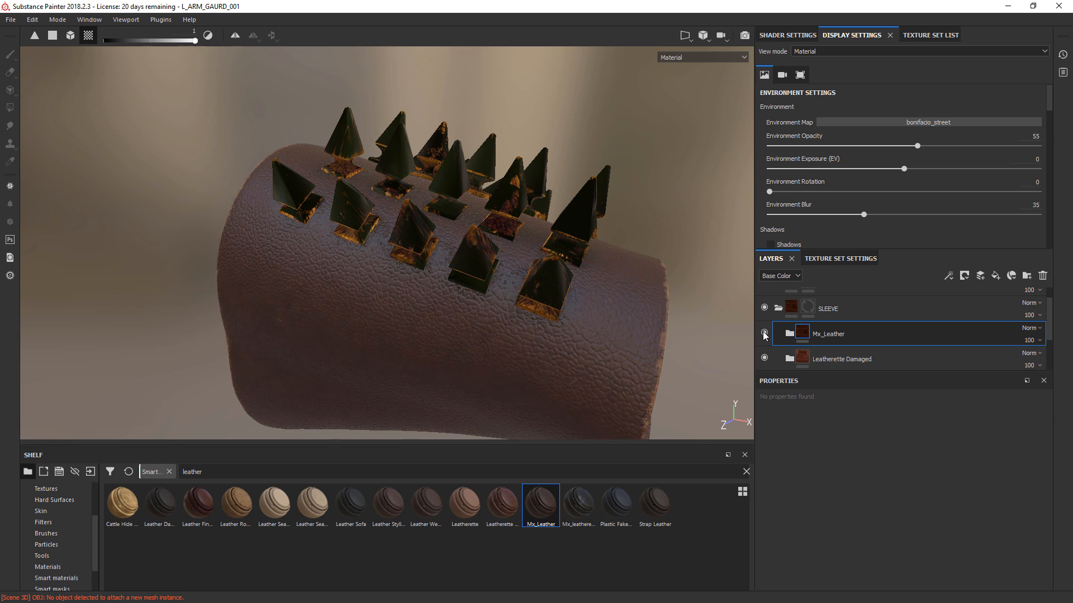
{"action": "left_click", "coordinate": [764, 334]}
{"action": "left_click", "coordinate": [763, 334]}
{"action": "left_click", "coordinate": [1029, 341]}
{"action": "left_click", "coordinate": [1050, 361]}
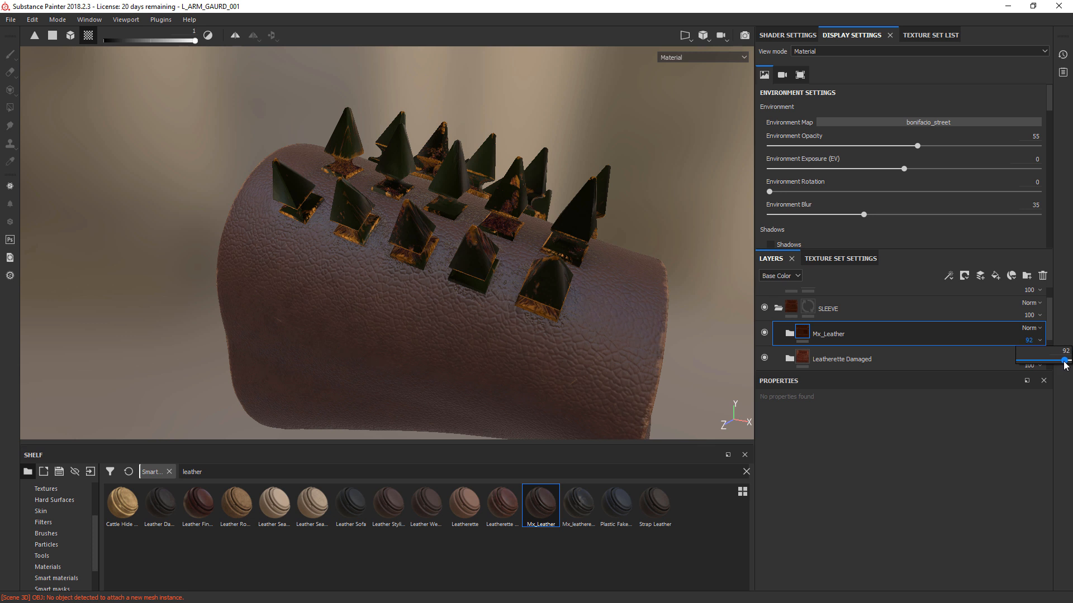
{"action": "left_click_drag", "start_coordinate": [1063, 364], "coordinate": [1063, 364]}
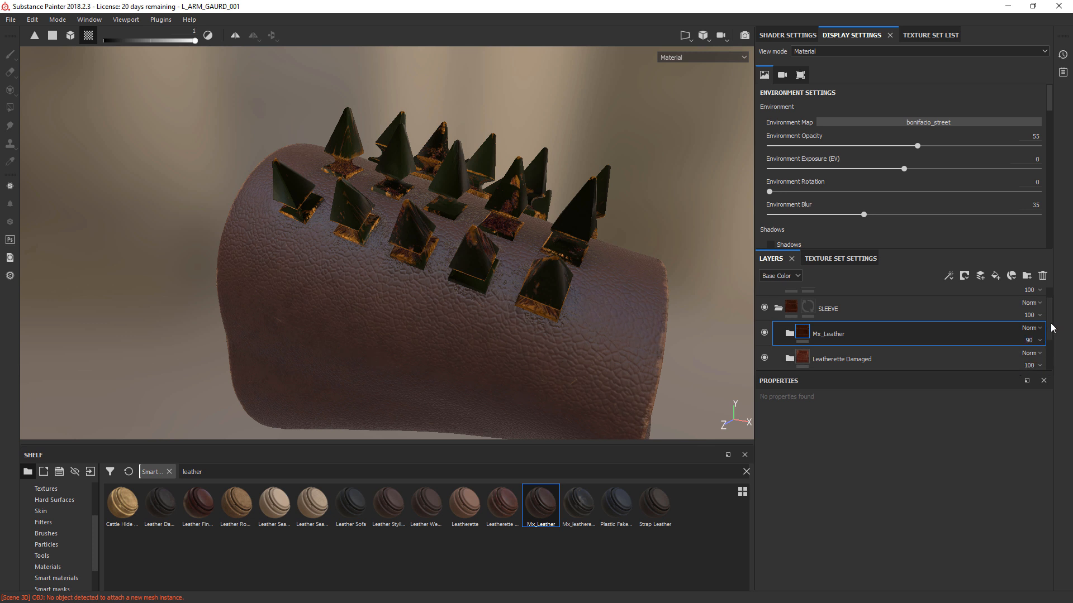
Delete the hidden Leather plate armor and Fill layer 1 layers from the SLEEVE folder.
{"action": "scroll", "coordinate": [1048, 341], "scroll_direction": "down", "scroll_amount": 2}
{"action": "left_click", "coordinate": [955, 335]}
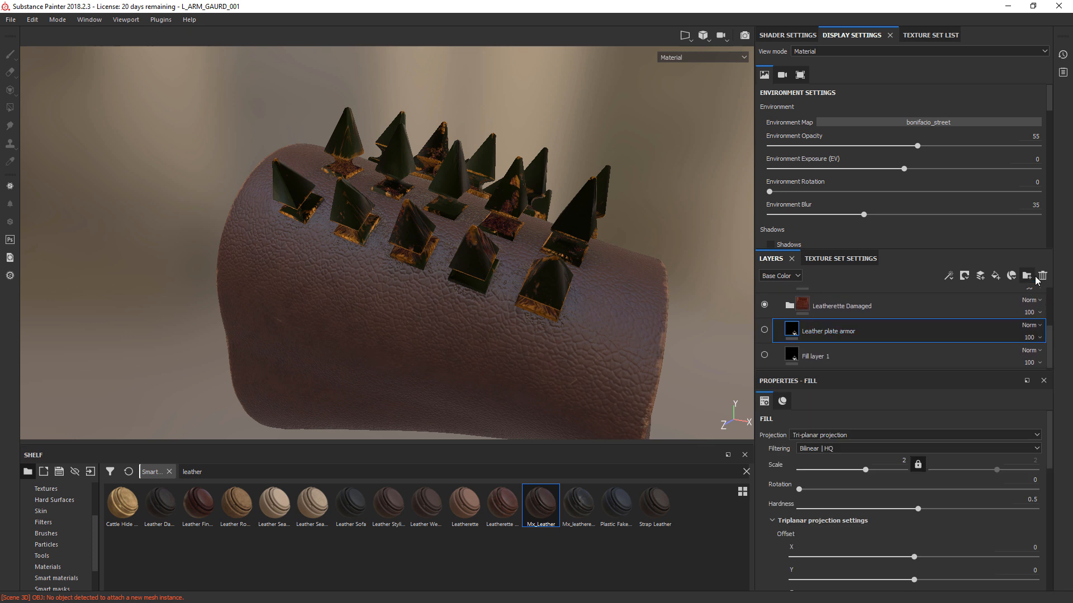
{"action": "left_click", "coordinate": [1040, 278]}
{"action": "left_click", "coordinate": [1040, 279]}
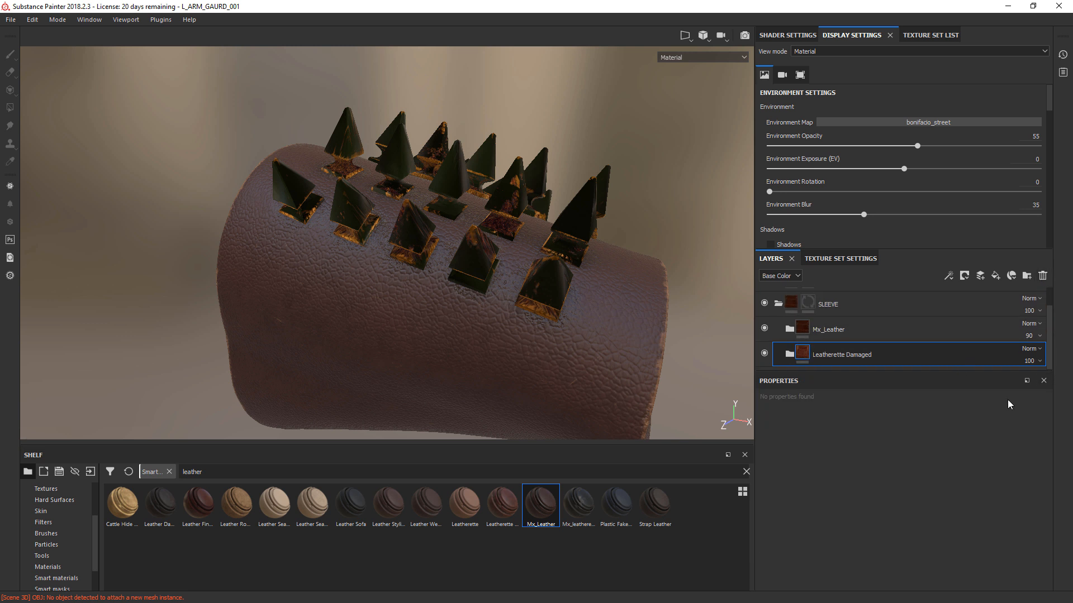
Try the Leather Stylized smart material above Mx_Leather in the SLEEVE folder, and delete its group.
{"action": "mouse_move", "coordinate": [498, 506]}
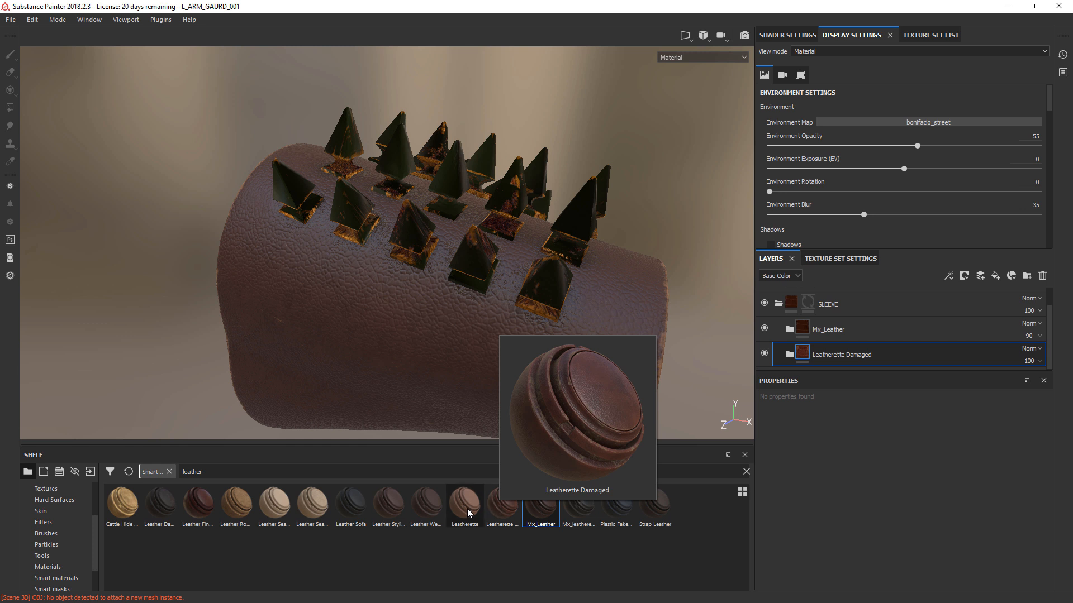
{"action": "left_click_drag", "start_coordinate": [387, 507], "coordinate": [887, 308]}
{"action": "scroll", "coordinate": [1051, 343], "scroll_direction": "down", "scroll_amount": 1}
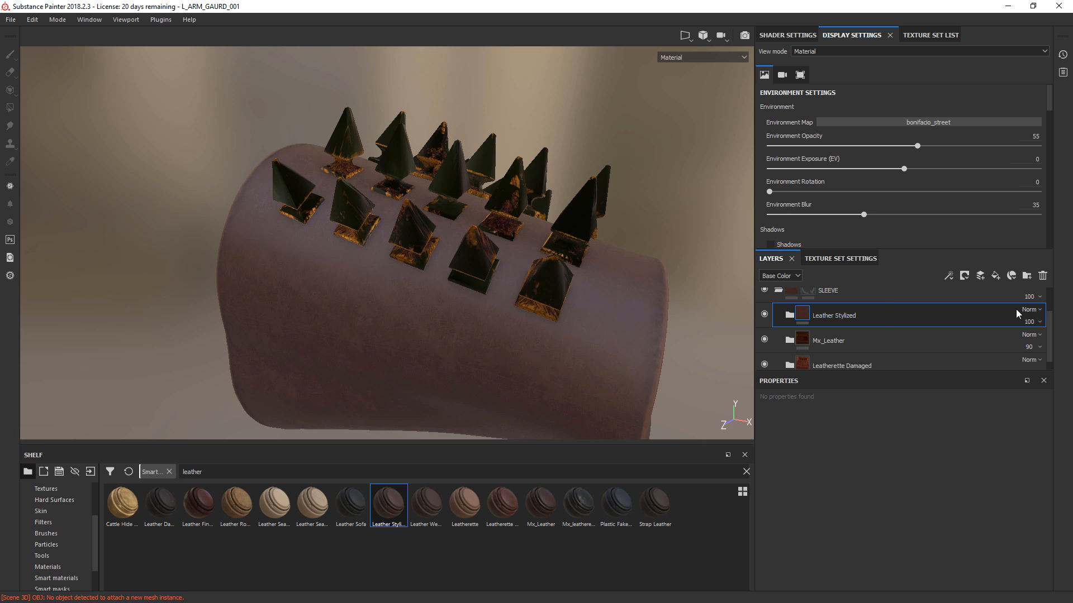
{"action": "left_click", "coordinate": [1042, 276]}
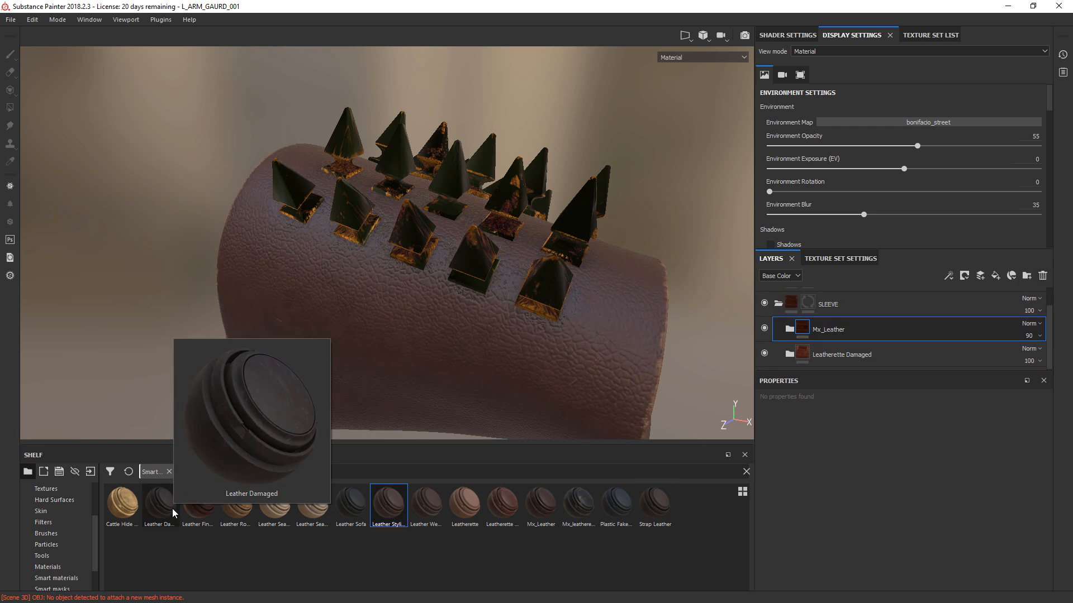
Search the smart materials for "copp" and add Copper Red Bleached above Edgeworn_metal in the SPIKES folder.
{"action": "mouse_move", "coordinate": [545, 511]}
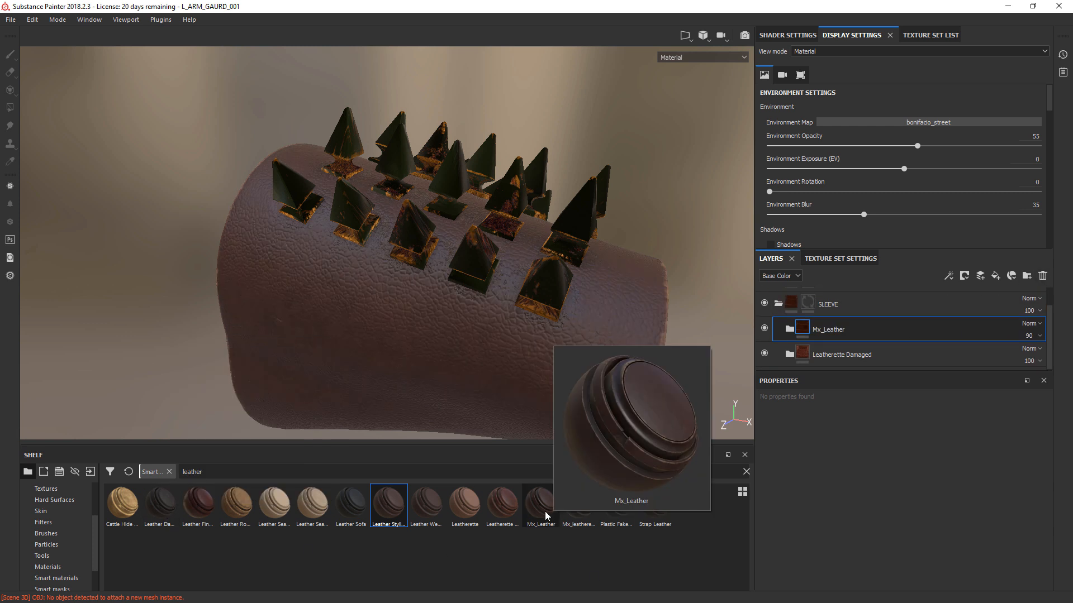
{"action": "mouse_move", "coordinate": [597, 523]}
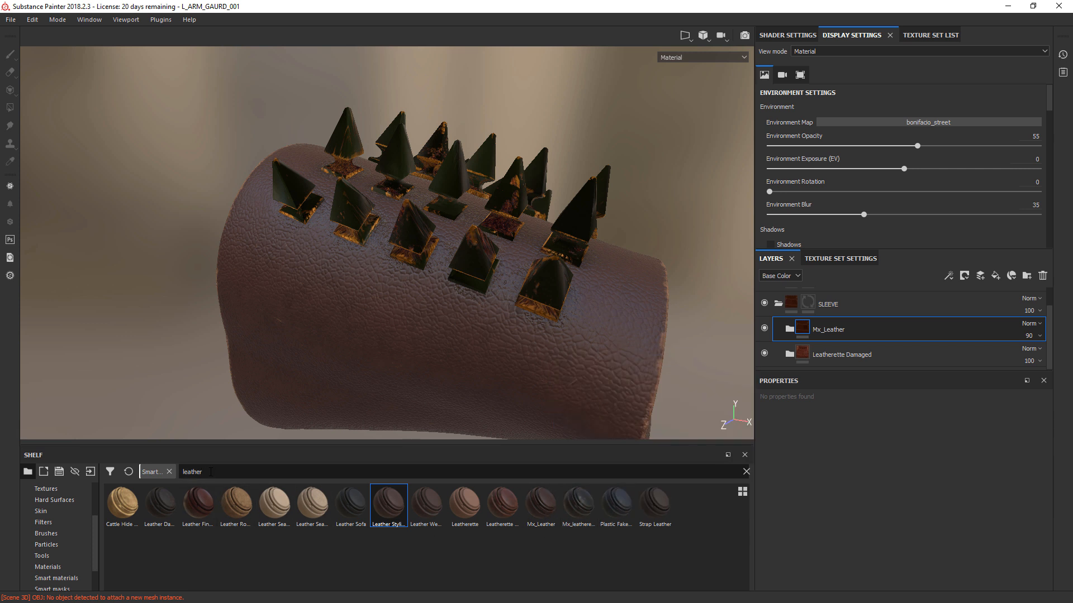
{"action": "key", "text": "BackSpace"}
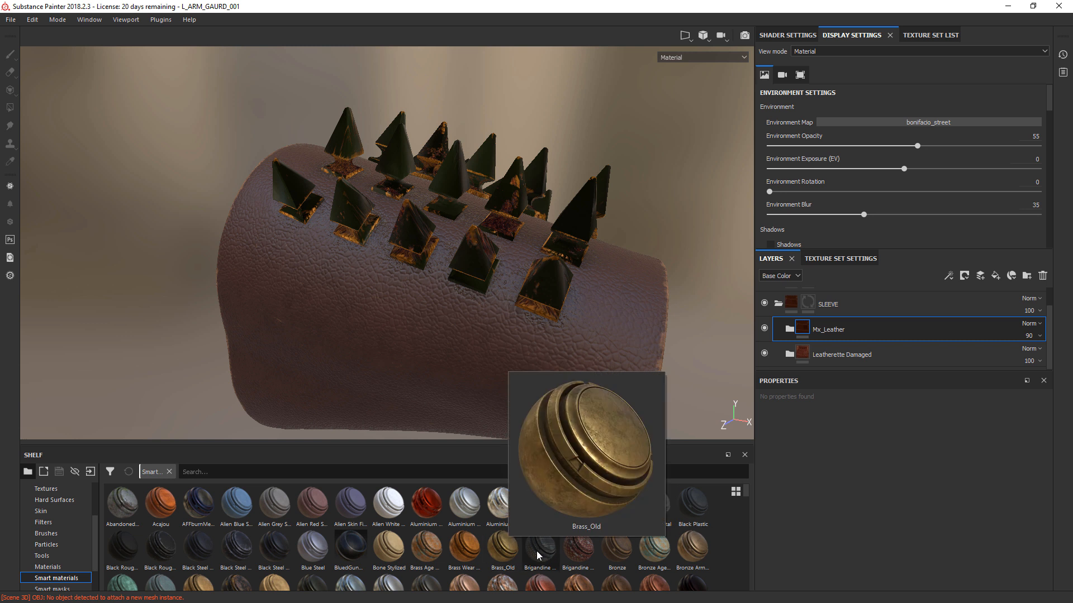
{"action": "mouse_move", "coordinate": [688, 568]}
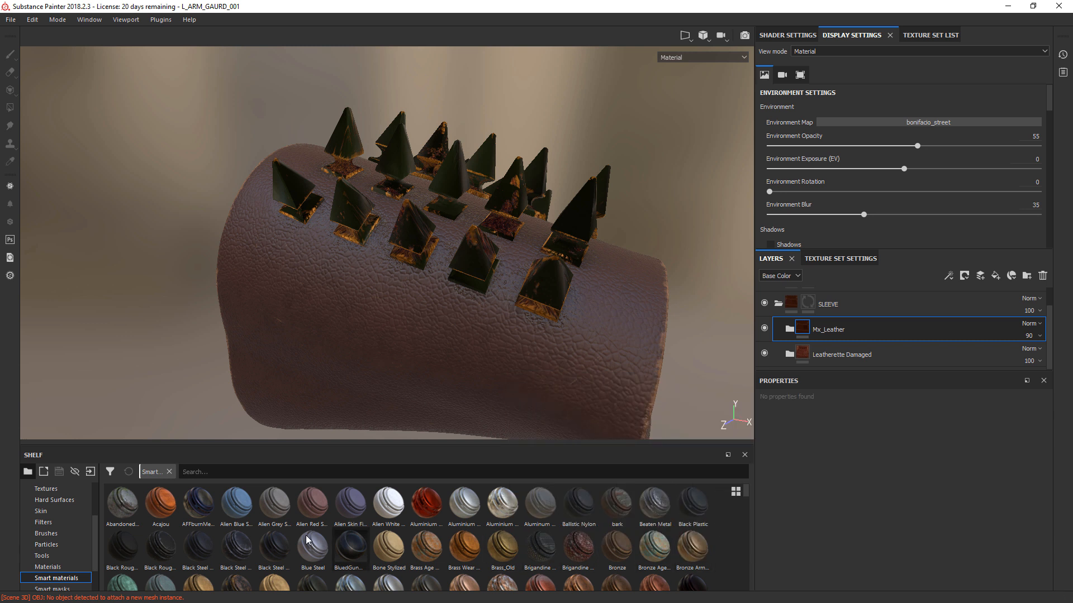
{"action": "left_click", "coordinate": [346, 476]}
{"action": "type", "text": "copp"}
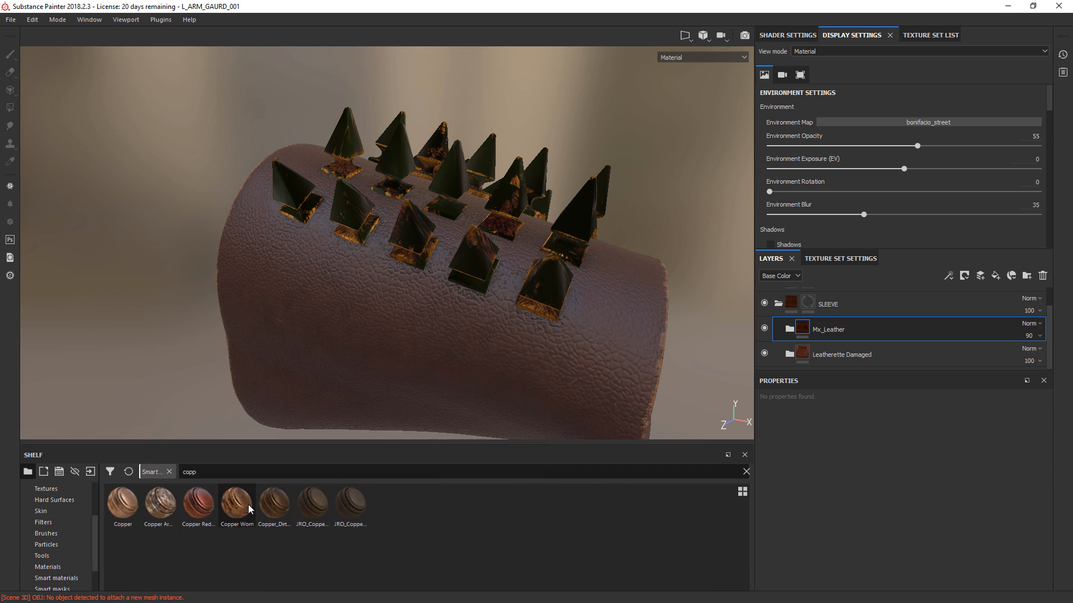
{"action": "mouse_move", "coordinate": [304, 511]}
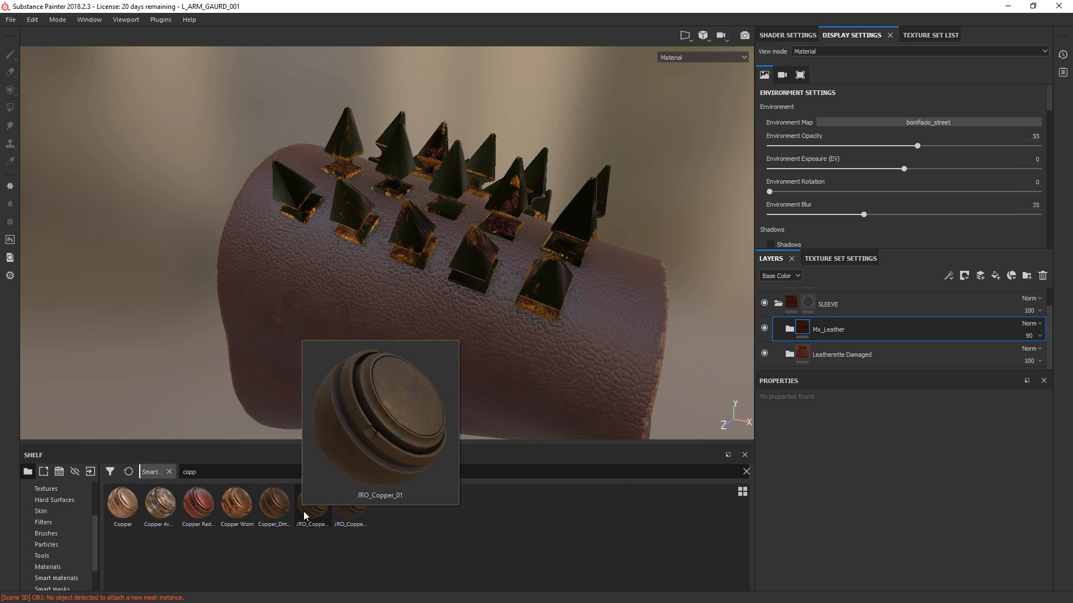
{"action": "mouse_move", "coordinate": [354, 519]}
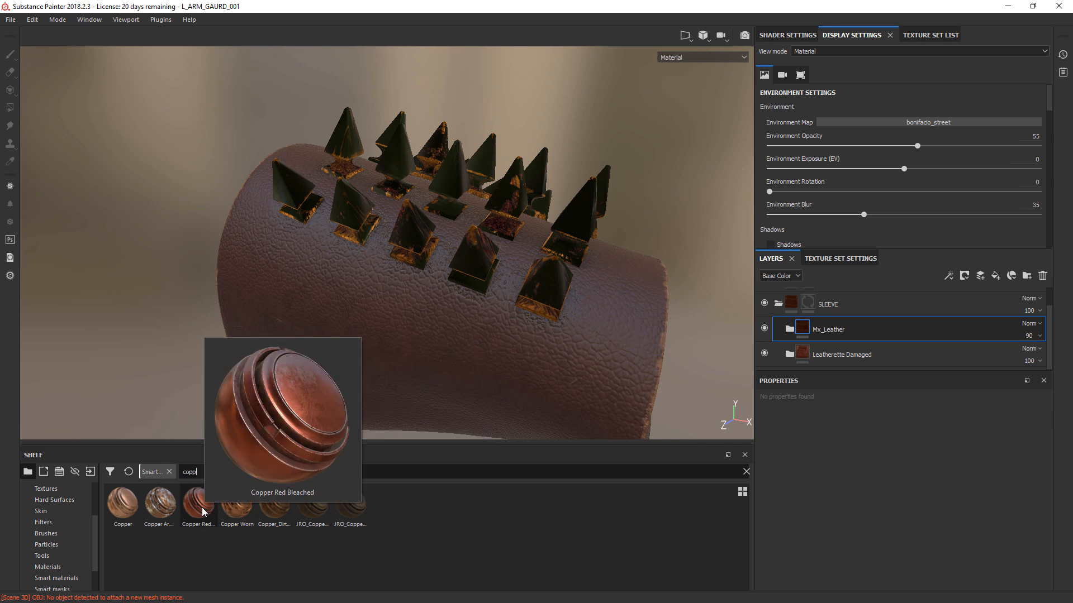
{"action": "scroll", "coordinate": [1049, 301], "scroll_direction": "up", "scroll_amount": 2}
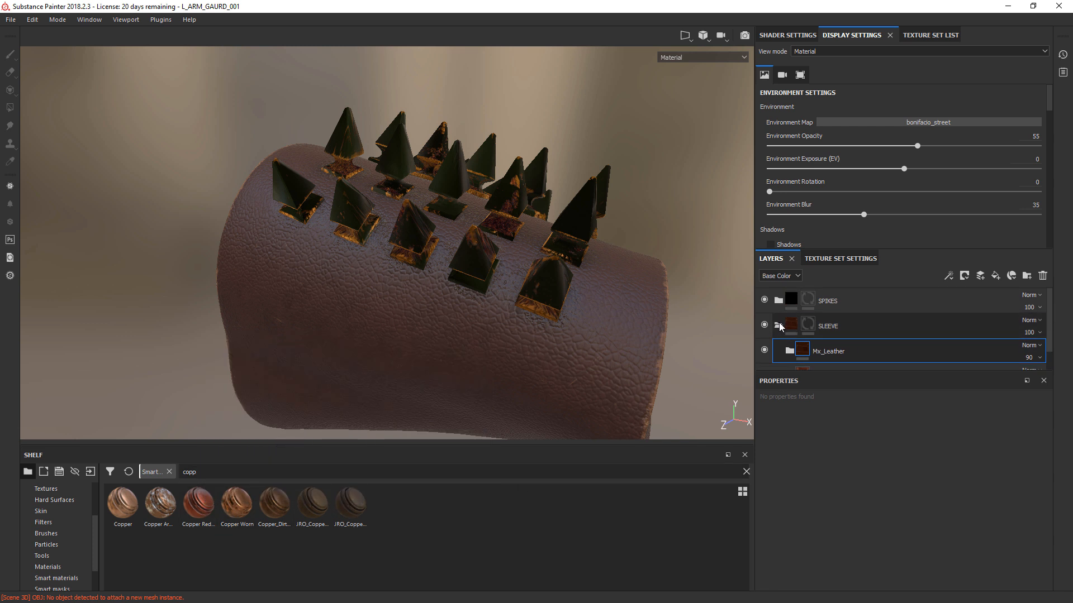
{"action": "left_click_drag", "start_coordinate": [199, 503], "coordinate": [878, 303]}
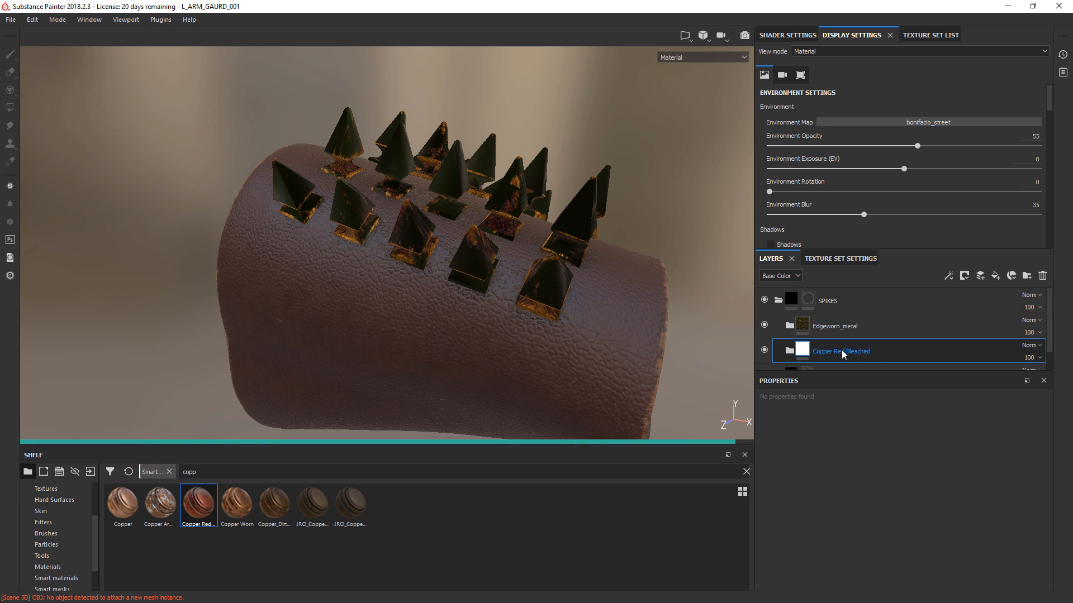
{"action": "left_click_drag", "start_coordinate": [843, 352], "coordinate": [844, 315]}
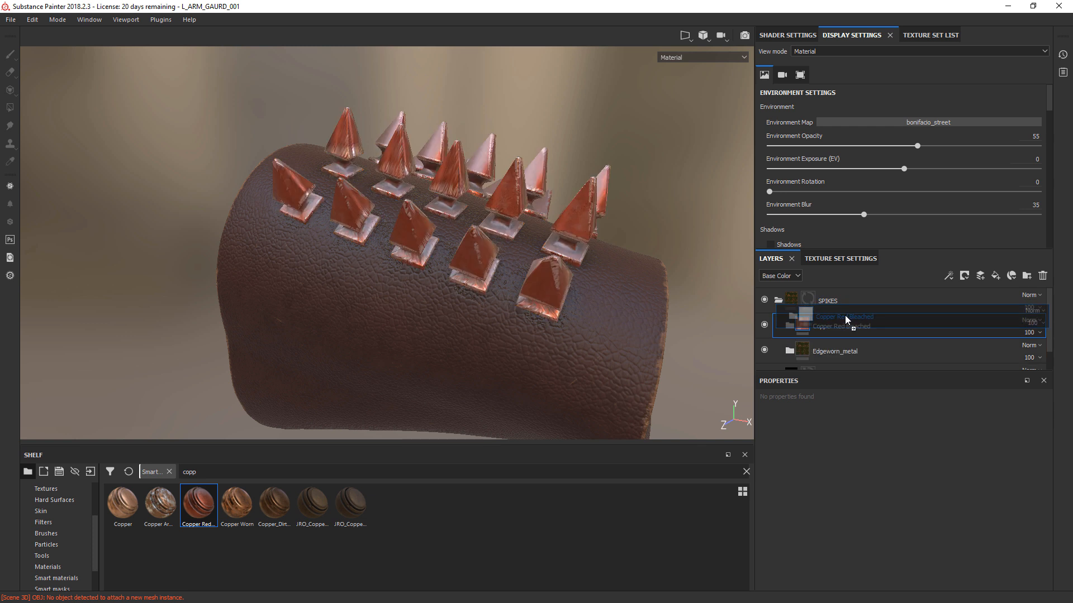
Set the Copper Red Bleached group's opacity to 17, check the spikes from other angles and collapse the SPIKES folder.
{"action": "left_click", "coordinate": [1040, 333]}
{"action": "left_click_drag", "start_coordinate": [1067, 354], "coordinate": [1027, 355]}
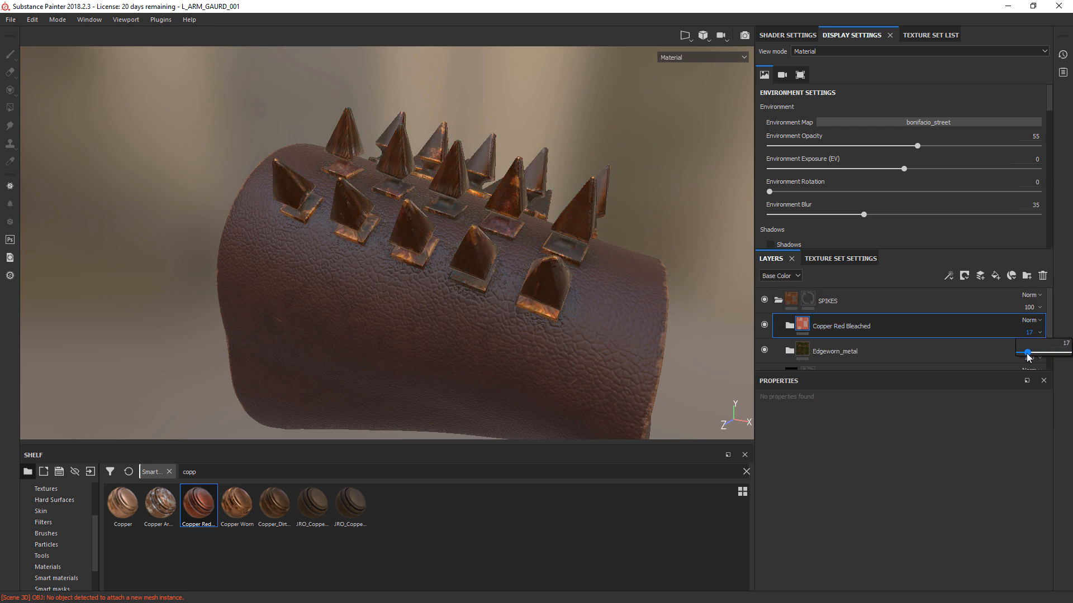
{"action": "left_click_drag", "start_coordinate": [564, 123], "coordinate": [682, 163], "text": "alt"}
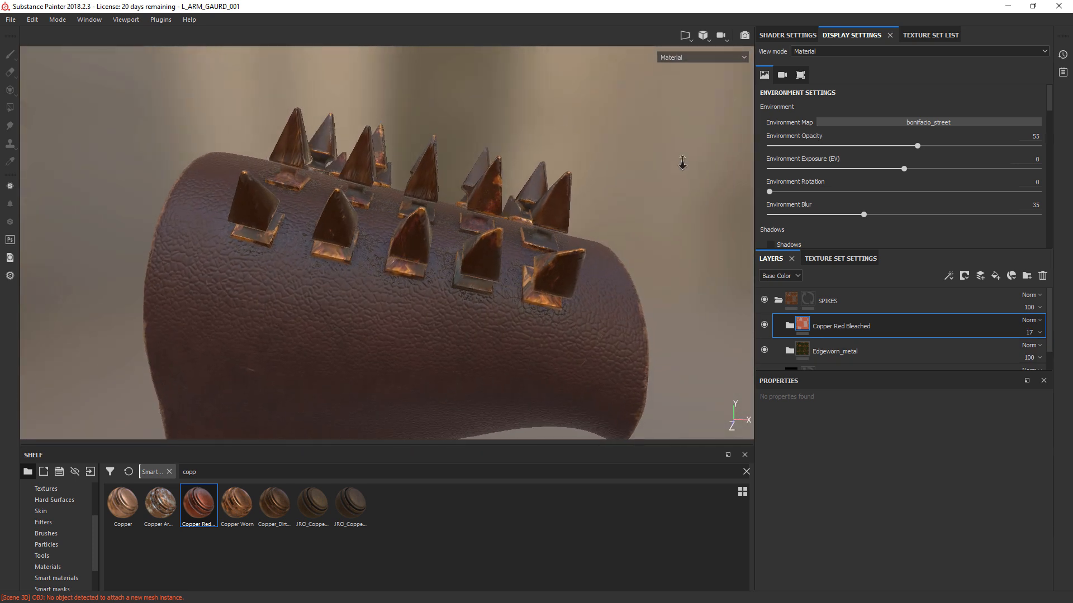
{"action": "left_click_drag", "start_coordinate": [500, 118], "coordinate": [505, 122], "text": "alt"}
{"action": "left_click", "coordinate": [779, 300]}
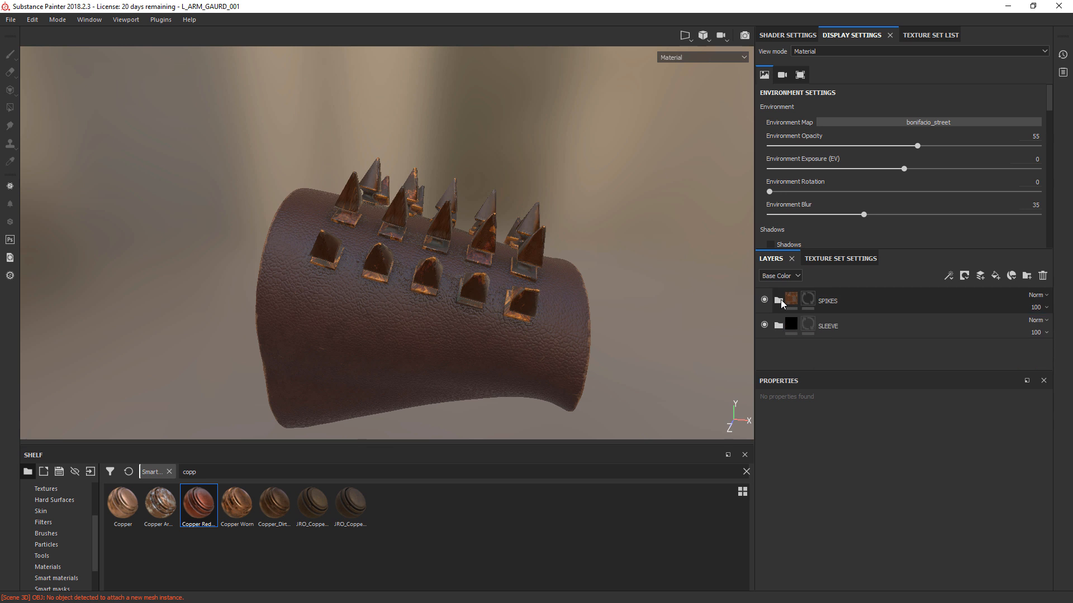
Add a fill layer above the SPIKES folder and keep only its color and rough channels active.
{"action": "left_click", "coordinate": [996, 274]}
{"action": "left_click_drag", "start_coordinate": [838, 300], "coordinate": [839, 291]}
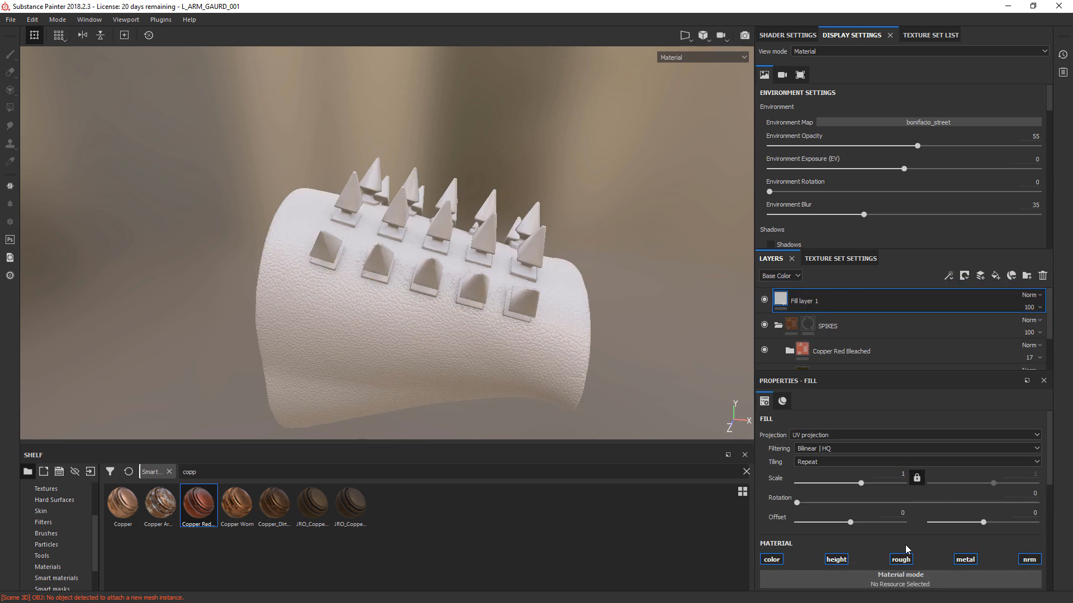
{"action": "left_click", "coordinate": [963, 561]}
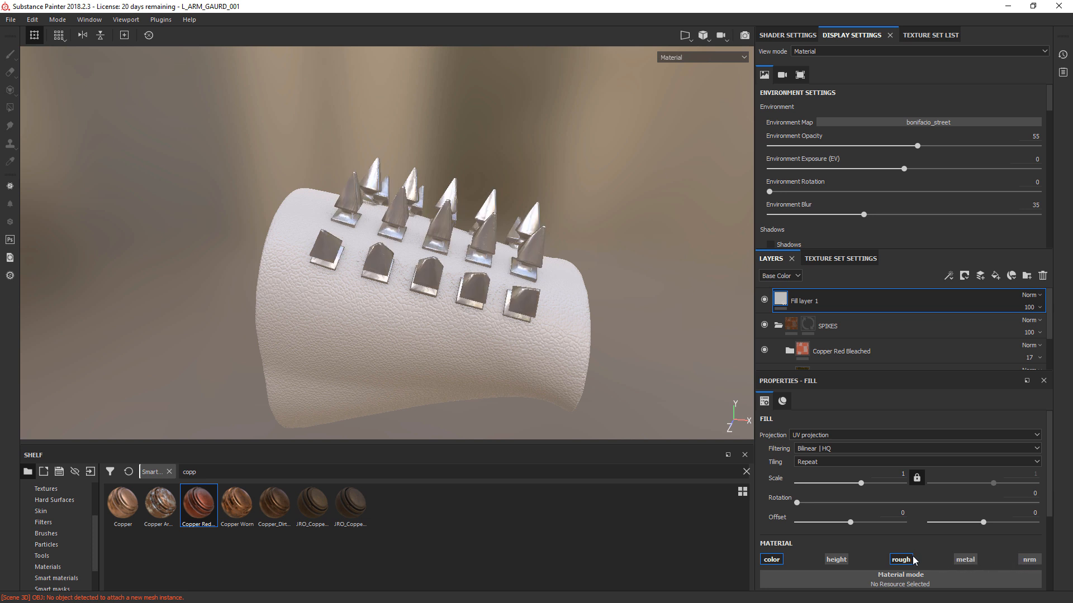
Set the new fill layer's base color to a very dark purple, about R 0.010, G 0.000, B 0.020.
{"action": "scroll", "coordinate": [905, 576], "scroll_direction": "down", "scroll_amount": 2}
{"action": "left_click", "coordinate": [967, 575]}
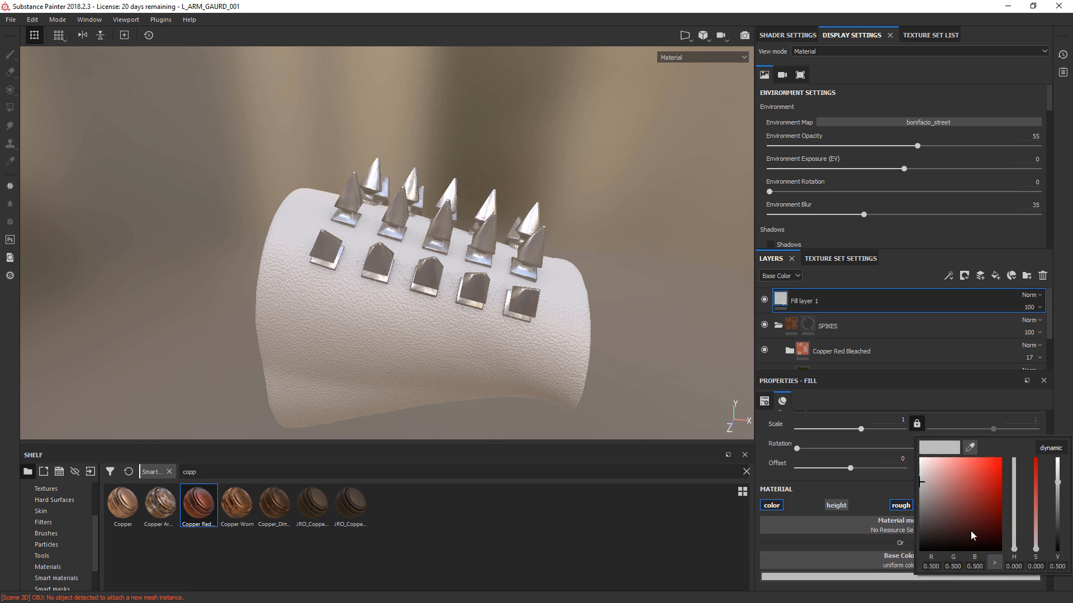
{"action": "left_click", "coordinate": [986, 477]}
{"action": "left_click", "coordinate": [1014, 484]}
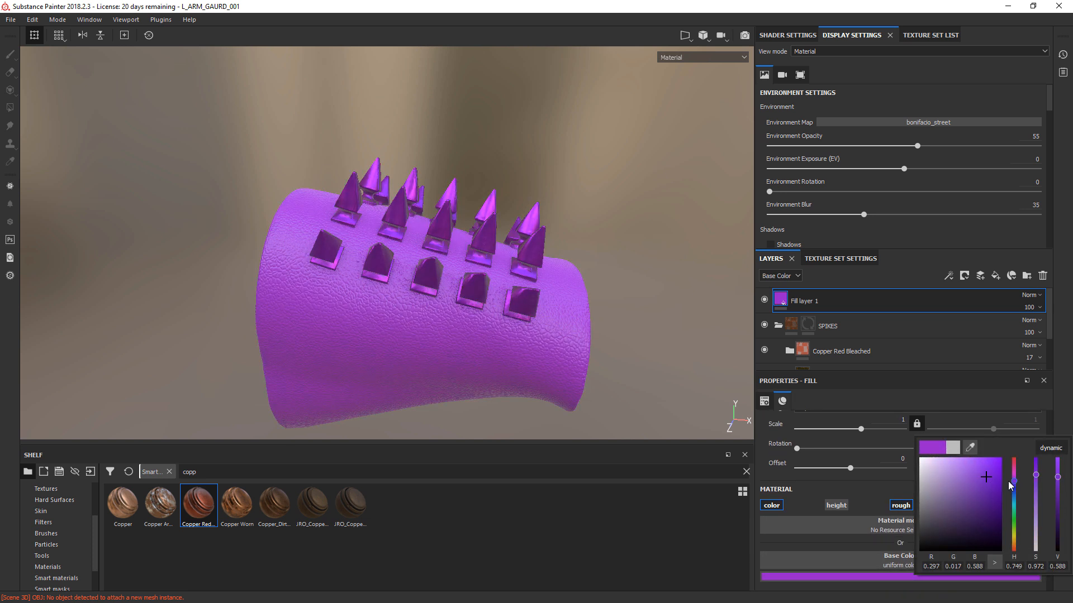
{"action": "left_click", "coordinate": [999, 541]}
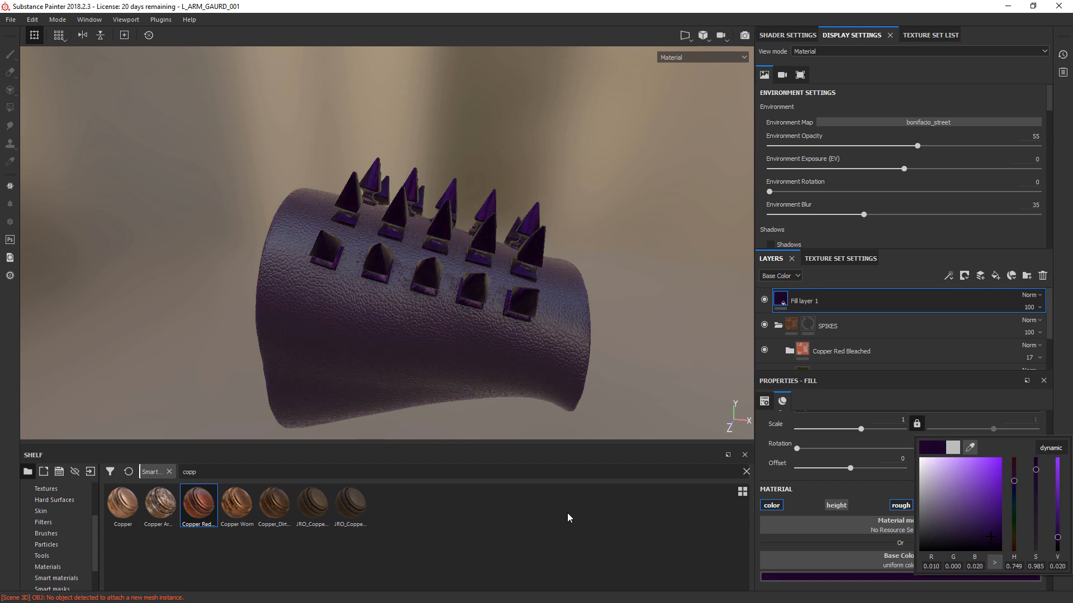
{"action": "left_click", "coordinate": [692, 532]}
Apply the Dust Subtle smart mask to Fill layer 1 and check the masked arm guard with the paint tool active.
{"action": "scroll", "coordinate": [68, 561], "scroll_direction": "down", "scroll_amount": 2}
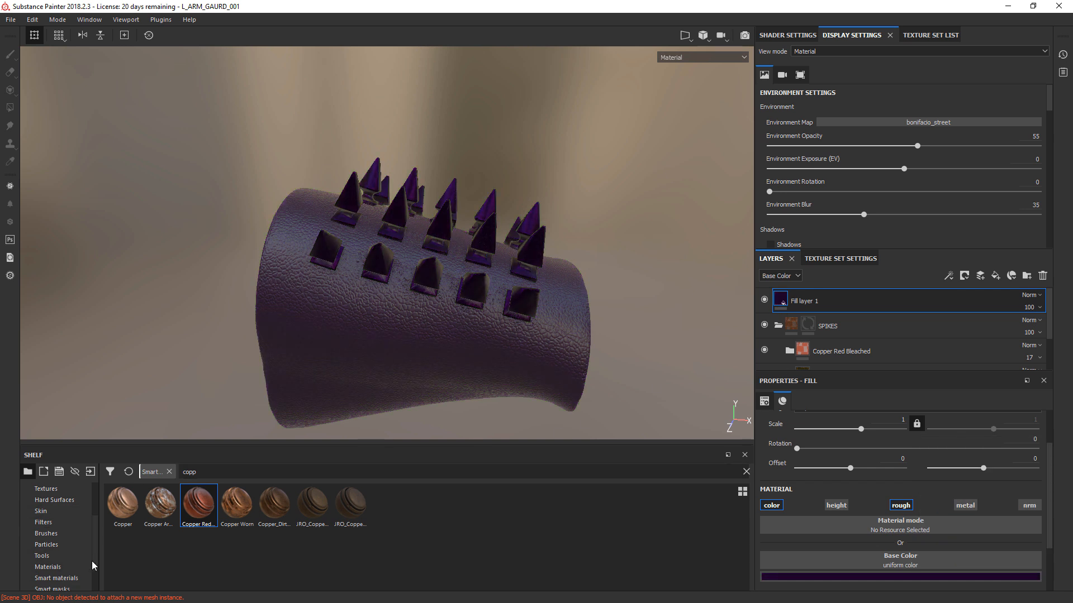
{"action": "left_click", "coordinate": [57, 557]}
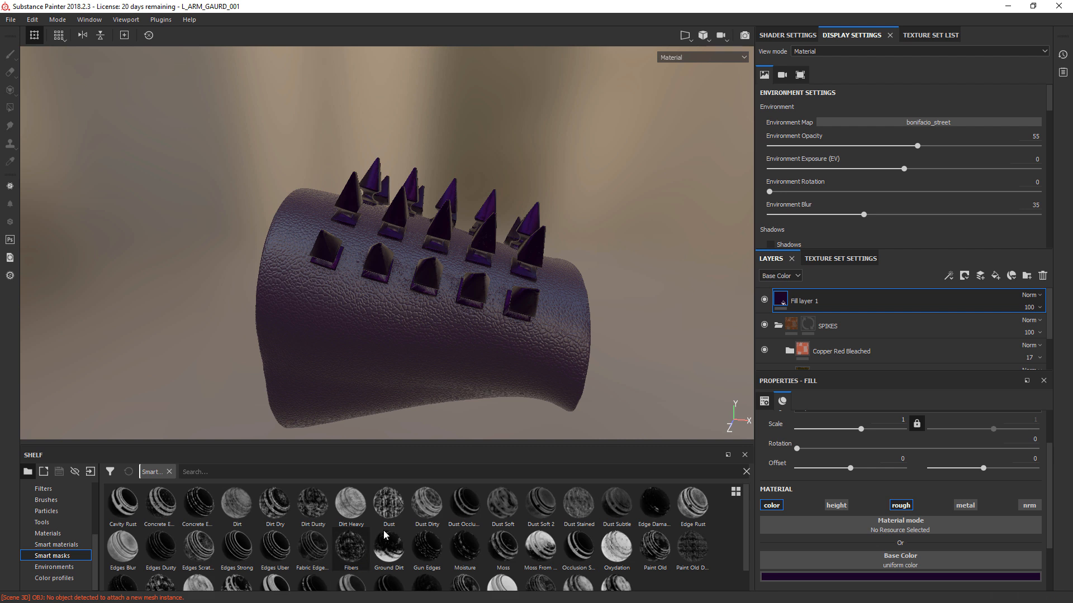
{"action": "mouse_move", "coordinate": [497, 512]}
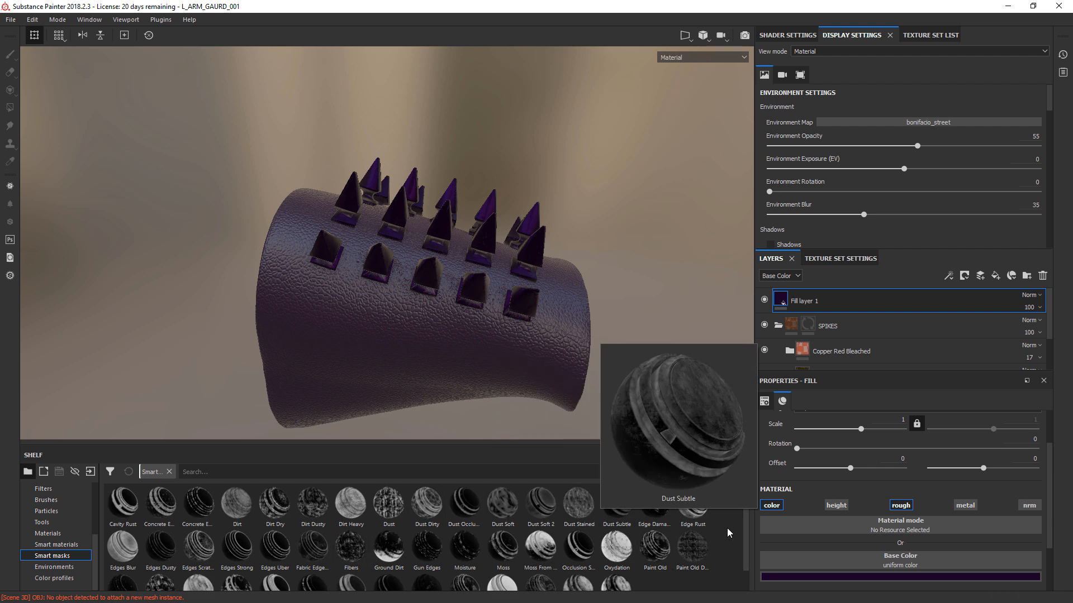
{"action": "scroll", "coordinate": [744, 525], "scroll_direction": "down", "scroll_amount": 1}
{"action": "scroll", "coordinate": [744, 531], "scroll_direction": "down", "scroll_amount": 1}
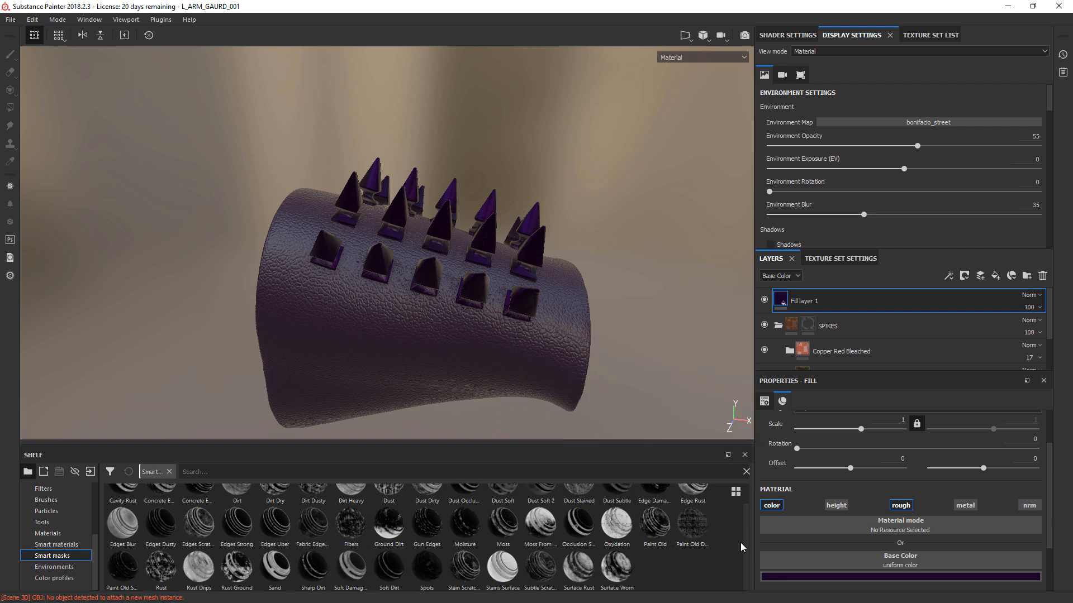
{"action": "scroll", "coordinate": [740, 528], "scroll_direction": "up", "scroll_amount": 1}
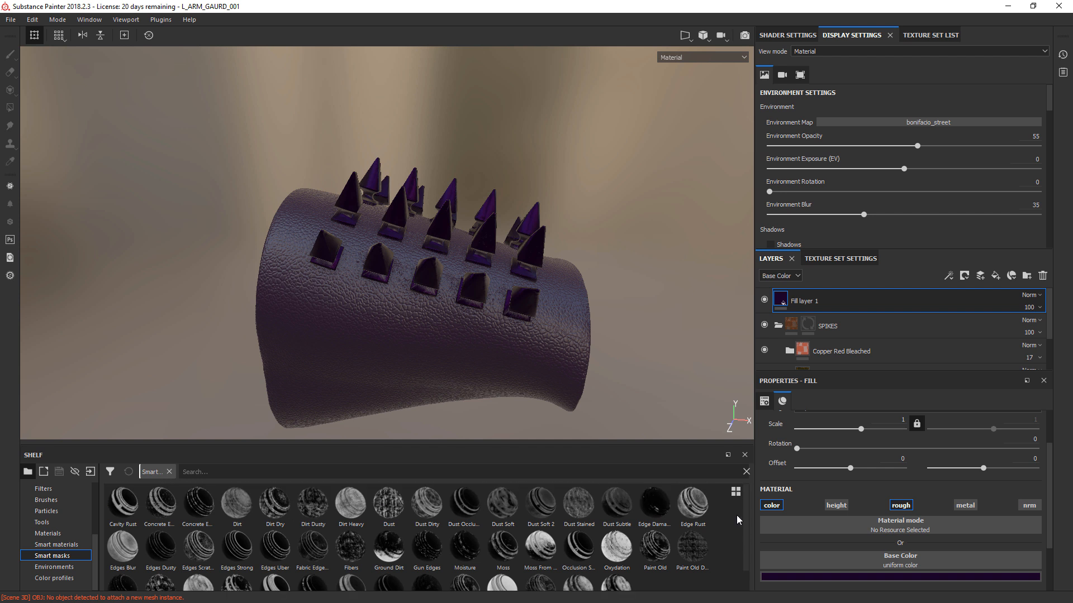
{"action": "mouse_move", "coordinate": [543, 501]}
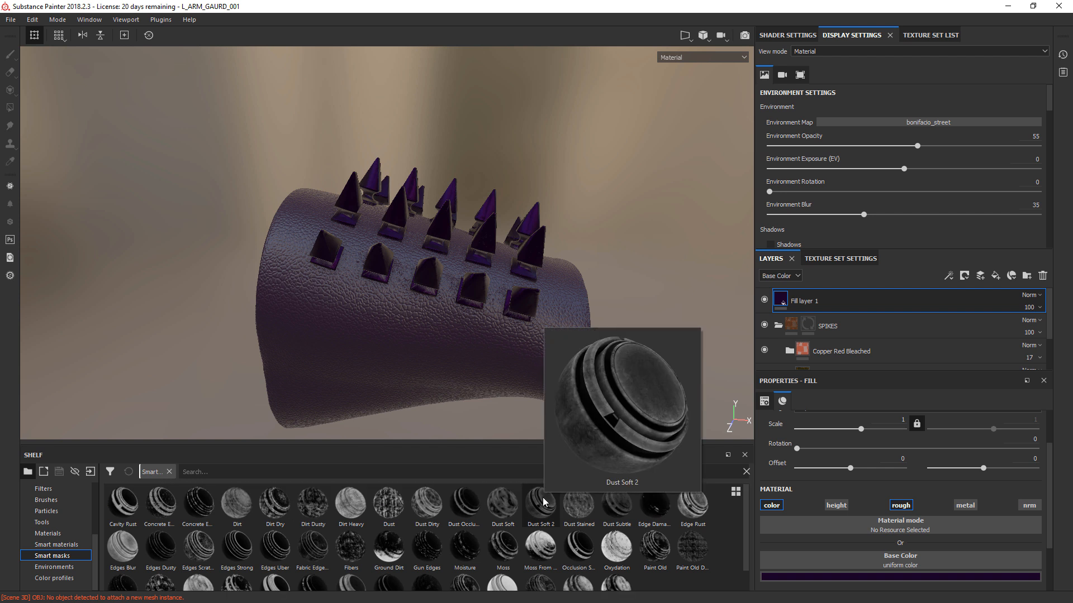
{"action": "mouse_move", "coordinate": [574, 507]}
{"action": "mouse_move", "coordinate": [620, 513]}
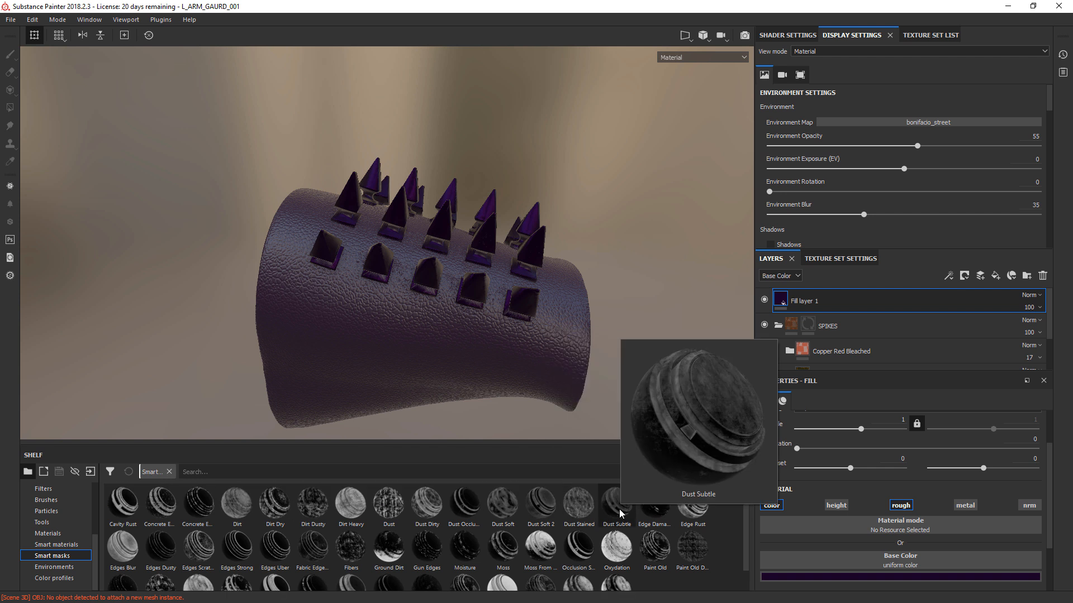
{"action": "left_click_drag", "start_coordinate": [620, 513], "coordinate": [793, 301]}
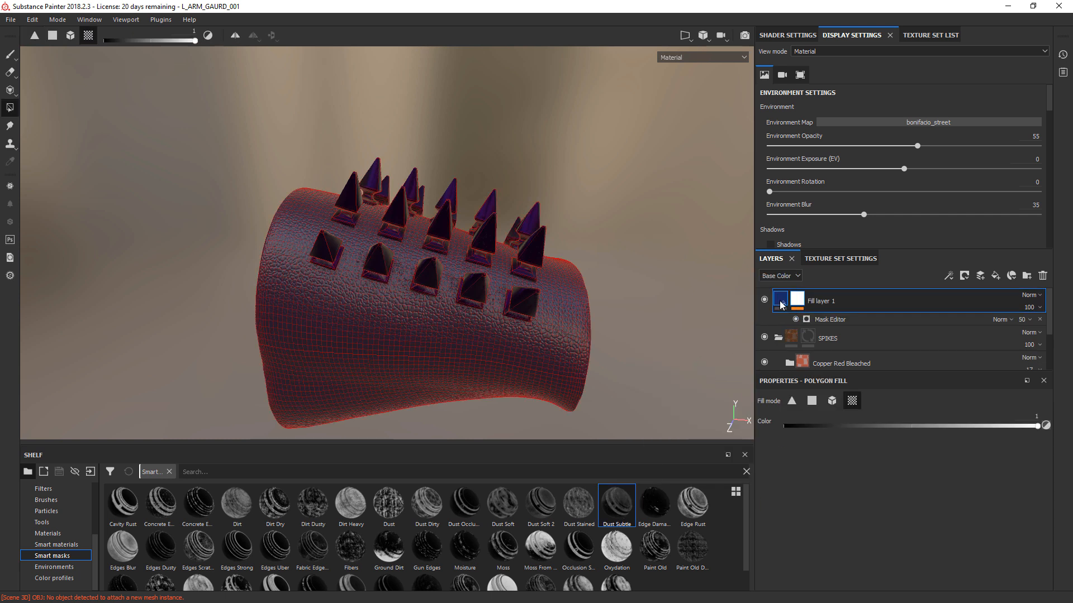
{"action": "left_click", "coordinate": [11, 55]}
{"action": "left_click_drag", "start_coordinate": [241, 158], "coordinate": [251, 254], "text": "alt"}
{"action": "scroll", "coordinate": [208, 273], "scroll_direction": "up", "scroll_amount": 4}
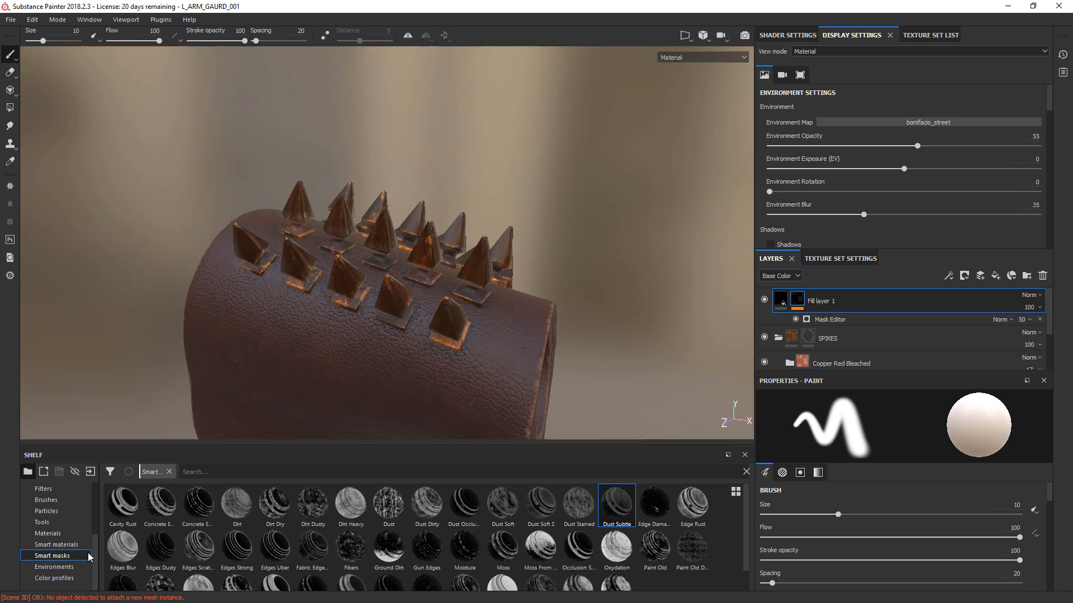
Try the Beaten Metal smart material in the SPIKES folder, placed above Copper Red Bleached.
{"action": "left_click", "coordinate": [56, 545]}
{"action": "mouse_move", "coordinate": [171, 513]}
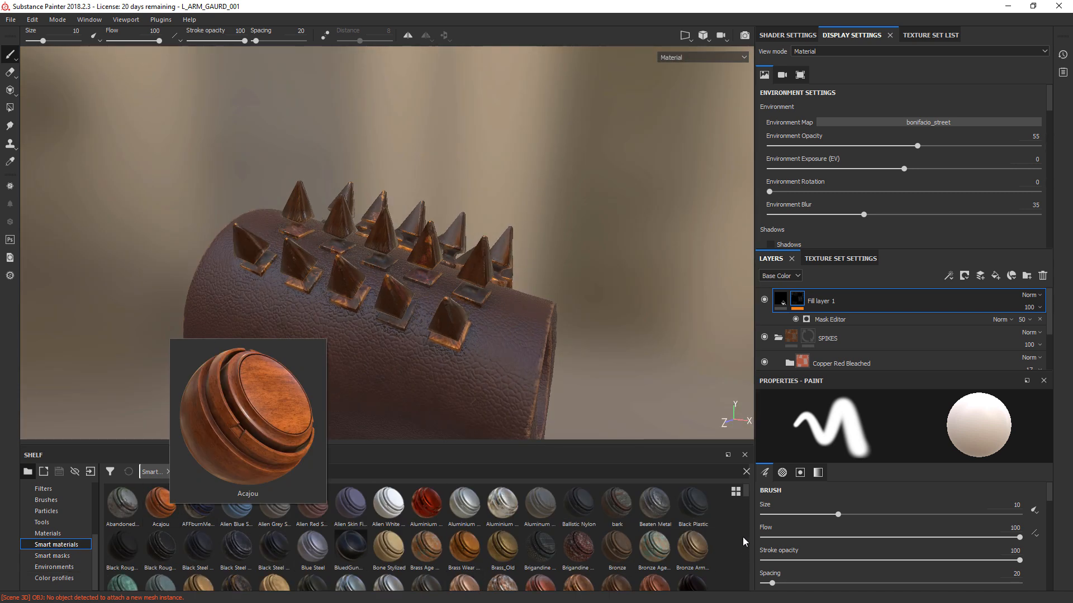
{"action": "scroll", "coordinate": [744, 491], "scroll_direction": "down", "scroll_amount": 1}
{"action": "mouse_move", "coordinate": [664, 503]}
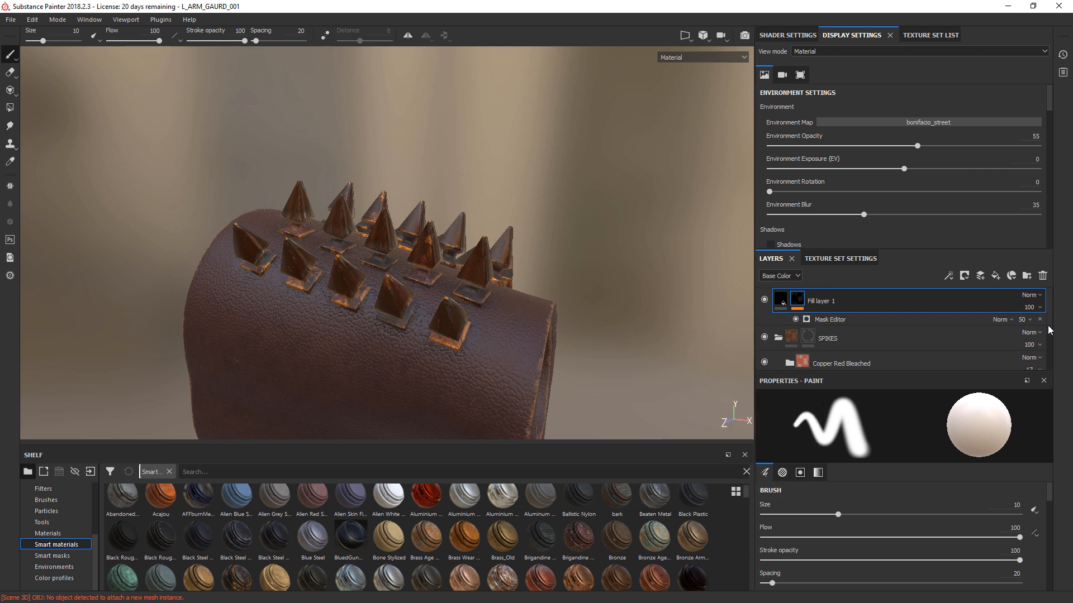
{"action": "scroll", "coordinate": [1047, 329], "scroll_direction": "down", "scroll_amount": 1}
{"action": "left_click_drag", "start_coordinate": [654, 496], "coordinate": [837, 316]}
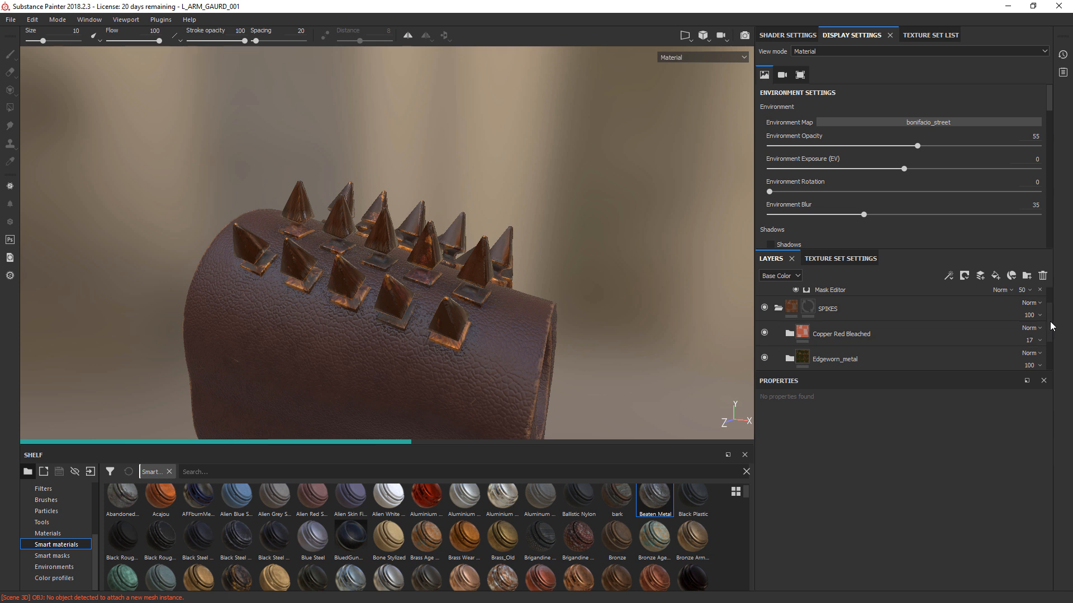
{"action": "scroll", "coordinate": [1051, 320], "scroll_direction": "down", "scroll_amount": 1}
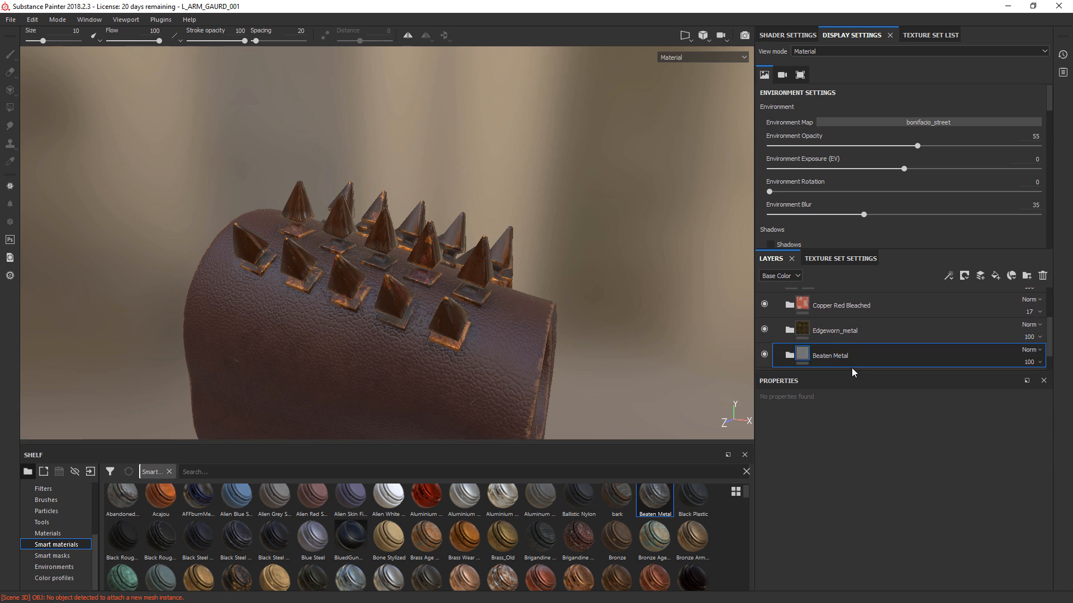
{"action": "left_click_drag", "start_coordinate": [851, 371], "coordinate": [857, 463]}
{"action": "left_click_drag", "start_coordinate": [829, 413], "coordinate": [836, 352]}
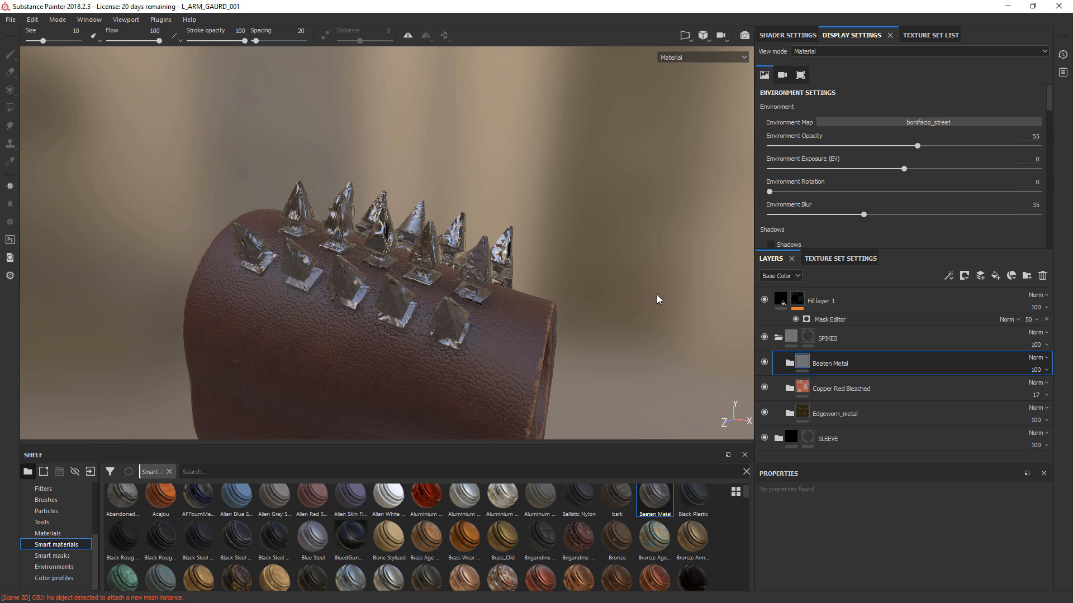
Try the Beaten Metal group at opacity 10, inspect the spikes up close, and delete the group.
{"action": "left_click", "coordinate": [1047, 371]}
{"action": "left_click_drag", "start_coordinate": [1069, 394], "coordinate": [1023, 392]}
{"action": "left_click_drag", "start_coordinate": [596, 178], "coordinate": [503, 240], "text": "alt"}
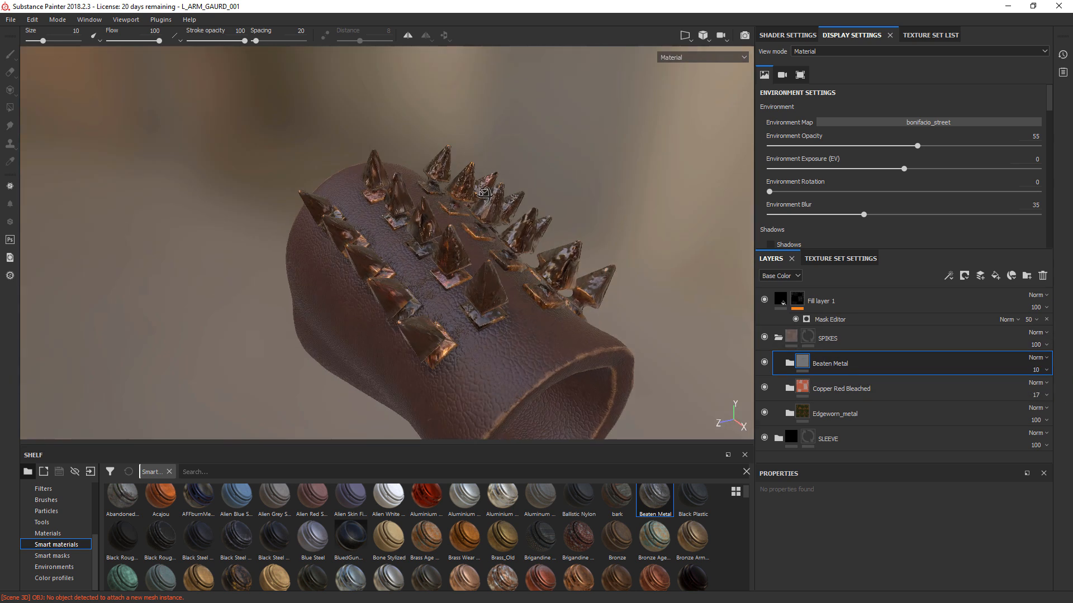
{"action": "right_click_drag", "start_coordinate": [503, 240], "coordinate": [663, 294], "text": "alt"}
{"action": "left_click_drag", "start_coordinate": [663, 294], "coordinate": [535, 216], "text": "alt"}
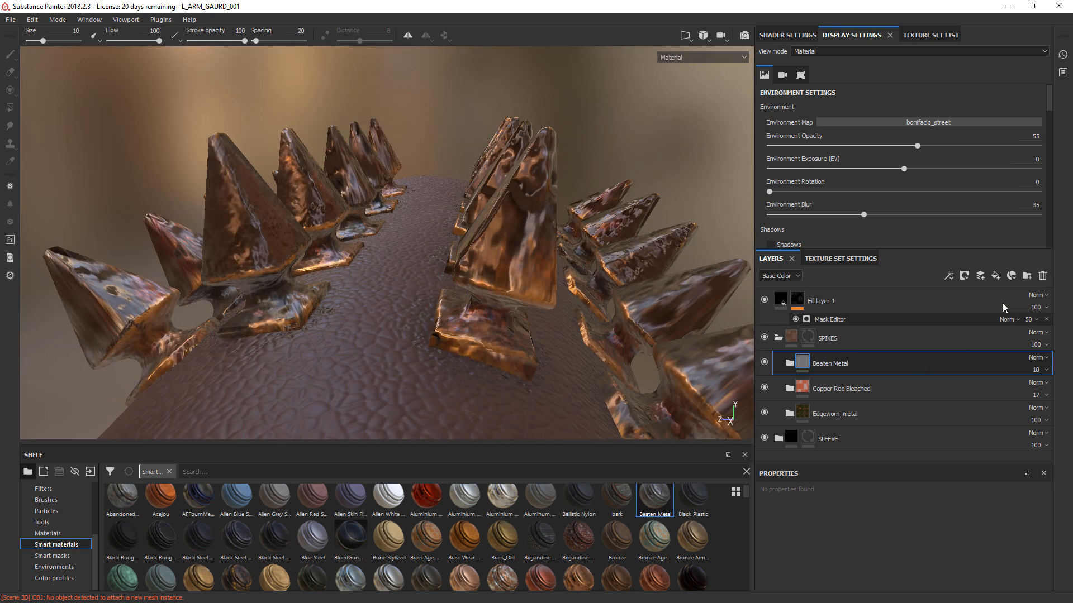
{"action": "left_click", "coordinate": [1042, 276]}
Try the Iron Old smart material above Copper Red Bleached in the SPIKES folder.
{"action": "scroll", "coordinate": [746, 503], "scroll_direction": "down", "scroll_amount": 3}
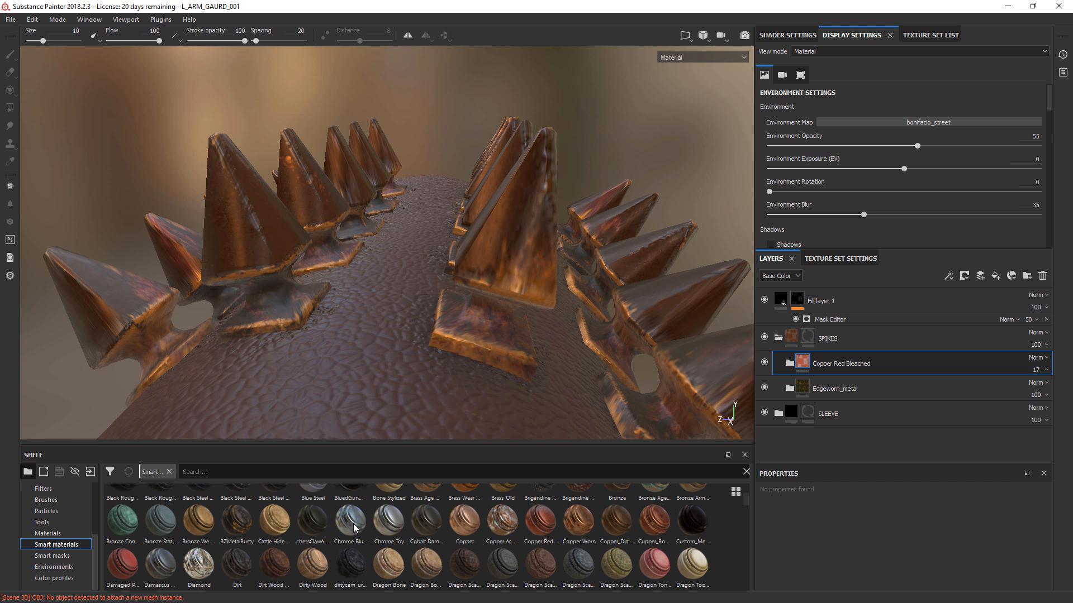
{"action": "scroll", "coordinate": [354, 528], "scroll_direction": "down", "scroll_amount": 6}
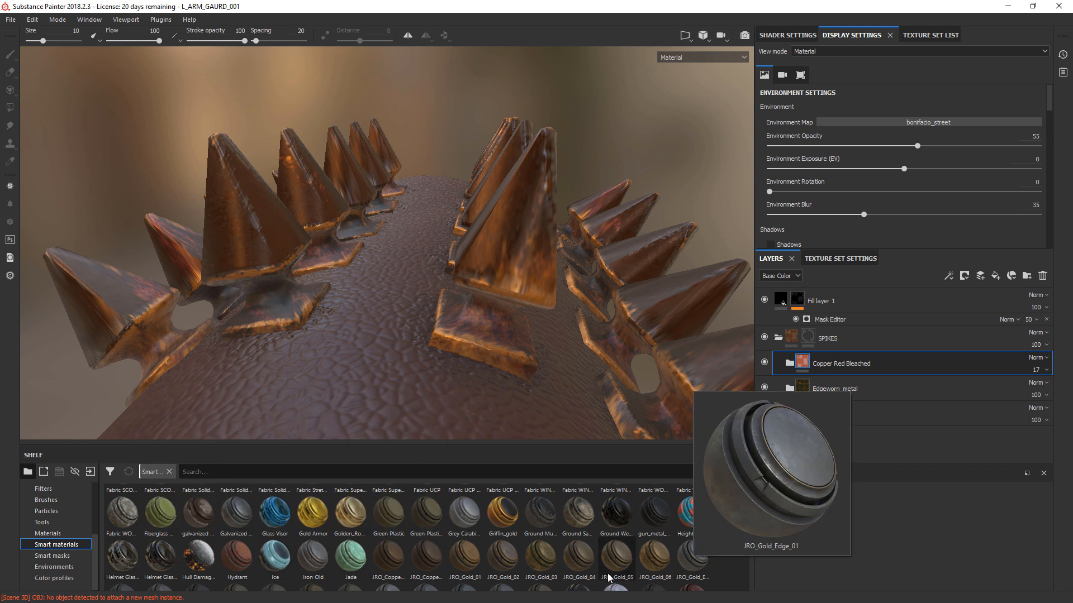
{"action": "left_click_drag", "start_coordinate": [315, 557], "coordinate": [836, 357]}
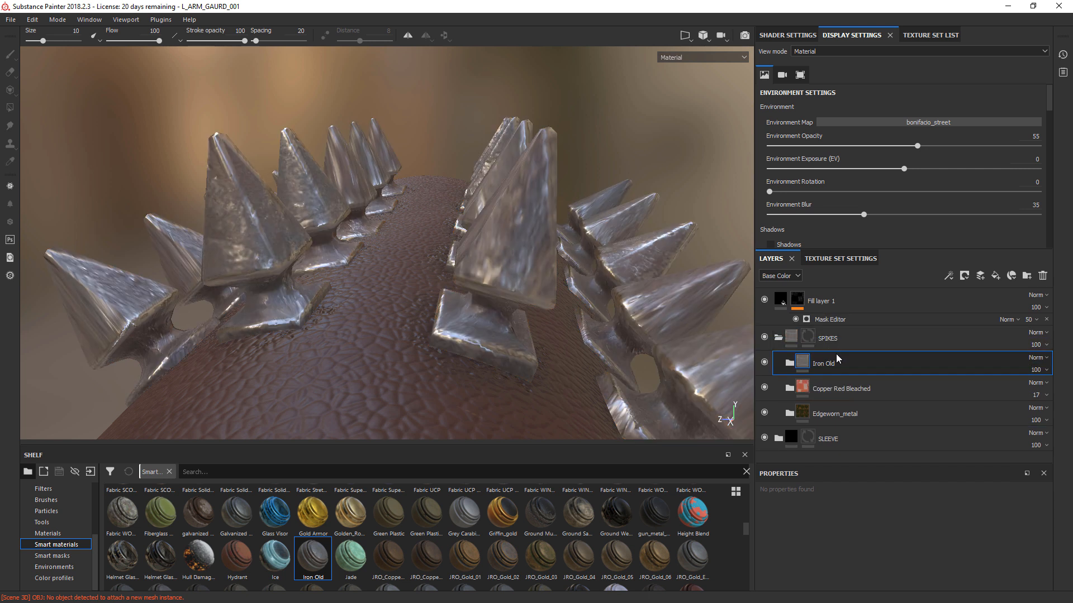
Set the Edges and Iron layers inside the Iron Old group to Tri-planar projection and collapse the group.
{"action": "left_click", "coordinate": [790, 362]}
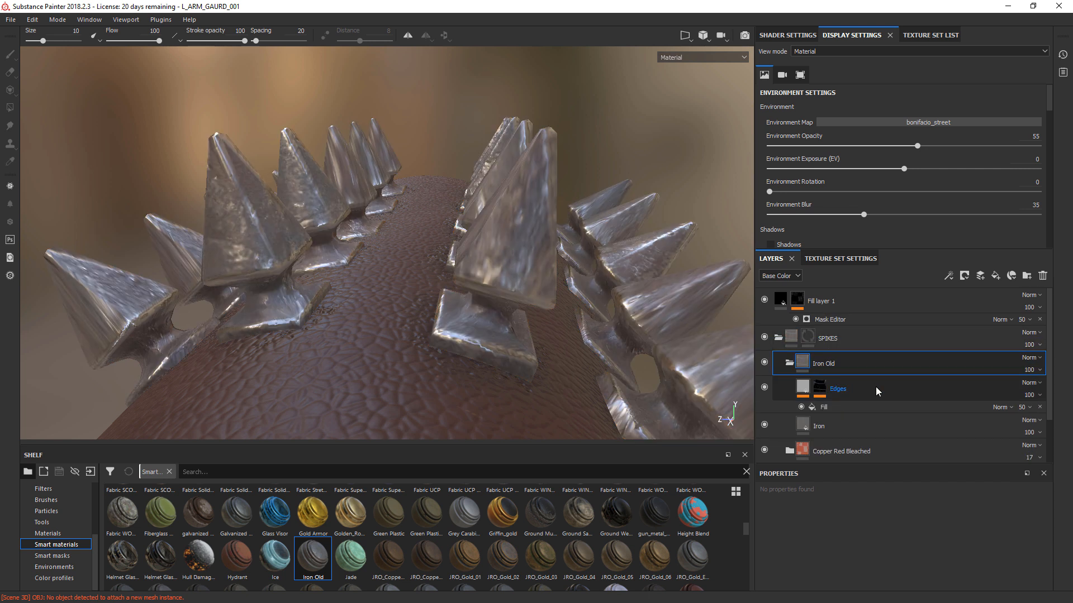
{"action": "left_click", "coordinate": [876, 386]}
{"action": "left_click_drag", "start_coordinate": [1048, 521], "coordinate": [1053, 498]}
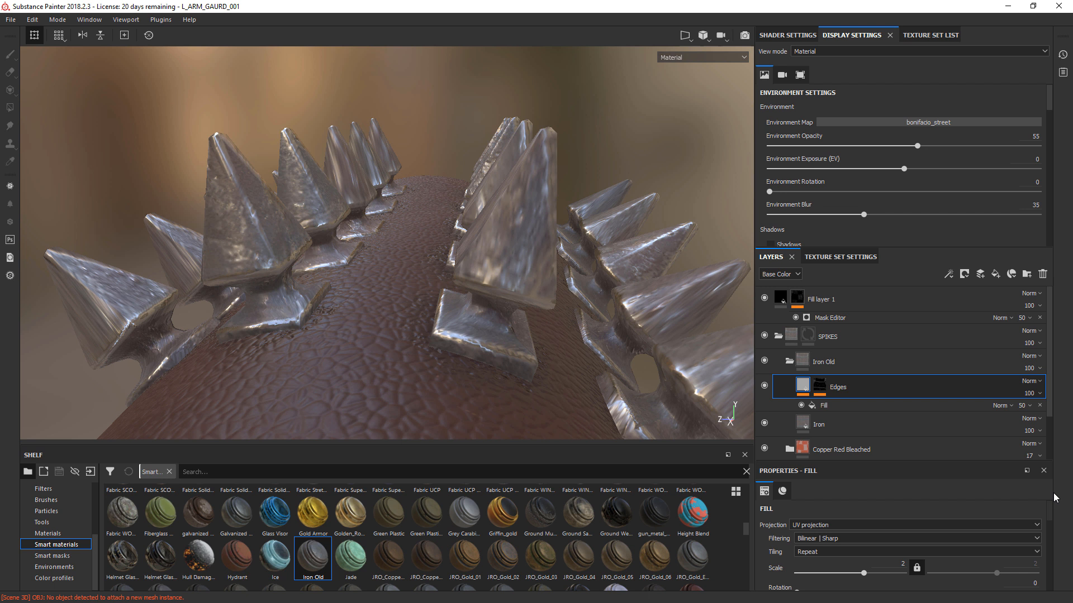
{"action": "left_click", "coordinate": [1018, 525]}
{"action": "left_click", "coordinate": [840, 543]}
{"action": "left_click", "coordinate": [835, 424]}
{"action": "left_click", "coordinate": [853, 524]}
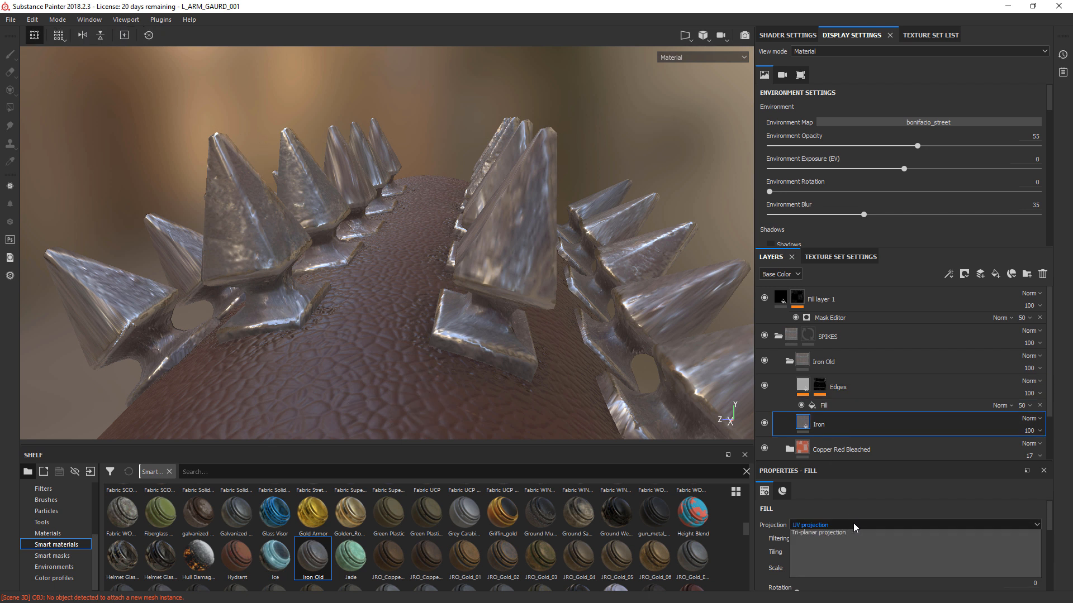
{"action": "left_click", "coordinate": [841, 543]}
{"action": "scroll", "coordinate": [1055, 416], "scroll_direction": "down", "scroll_amount": 2}
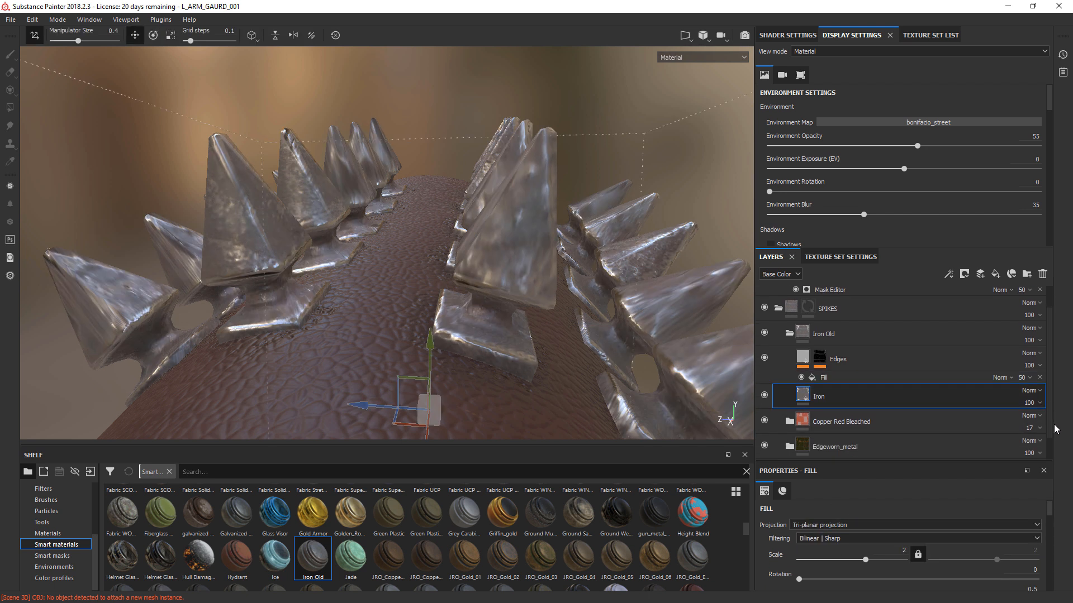
{"action": "left_click", "coordinate": [897, 362]}
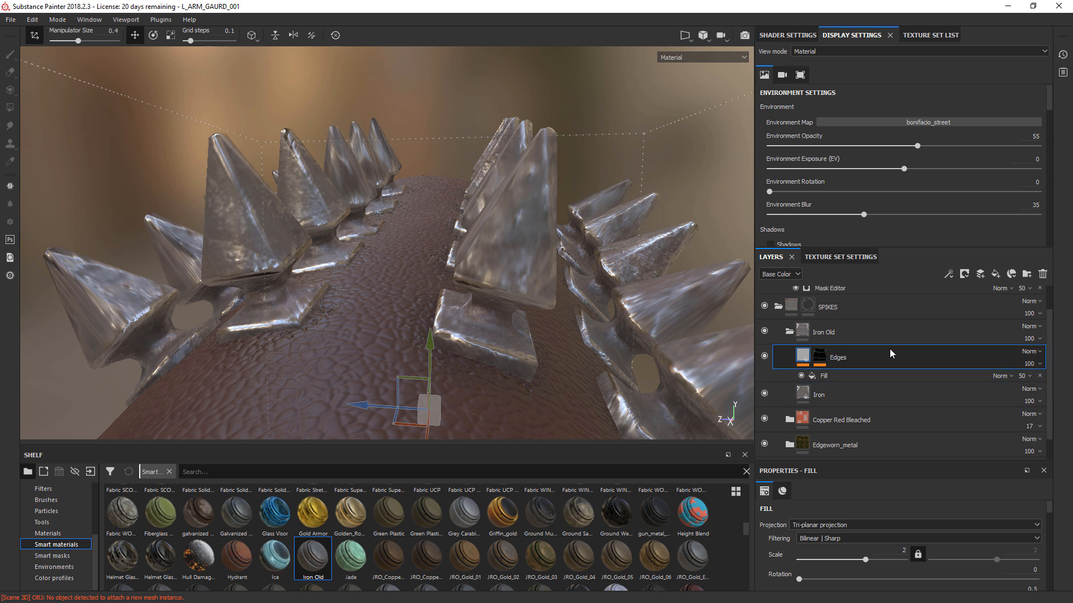
{"action": "left_click", "coordinate": [880, 387]}
{"action": "left_click", "coordinate": [790, 333]}
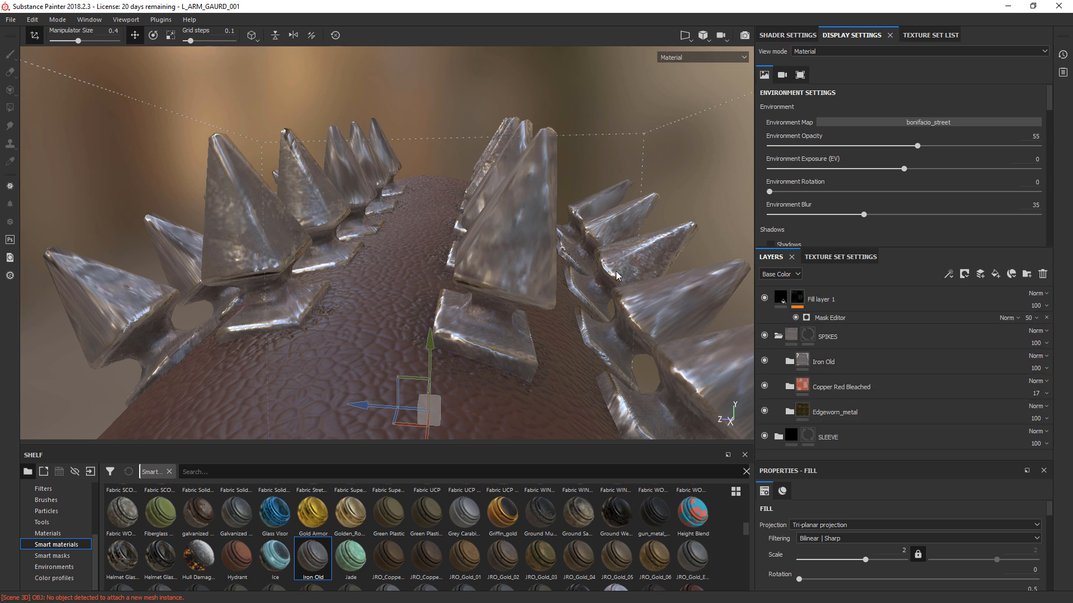
Try the Iron Old group at opacity 24, inspect the spikes from several angles, and delete the group.
{"action": "right_click_drag", "start_coordinate": [603, 148], "coordinate": [323, 134], "text": "alt"}
{"action": "left_click_drag", "start_coordinate": [323, 134], "coordinate": [620, 212], "text": "alt"}
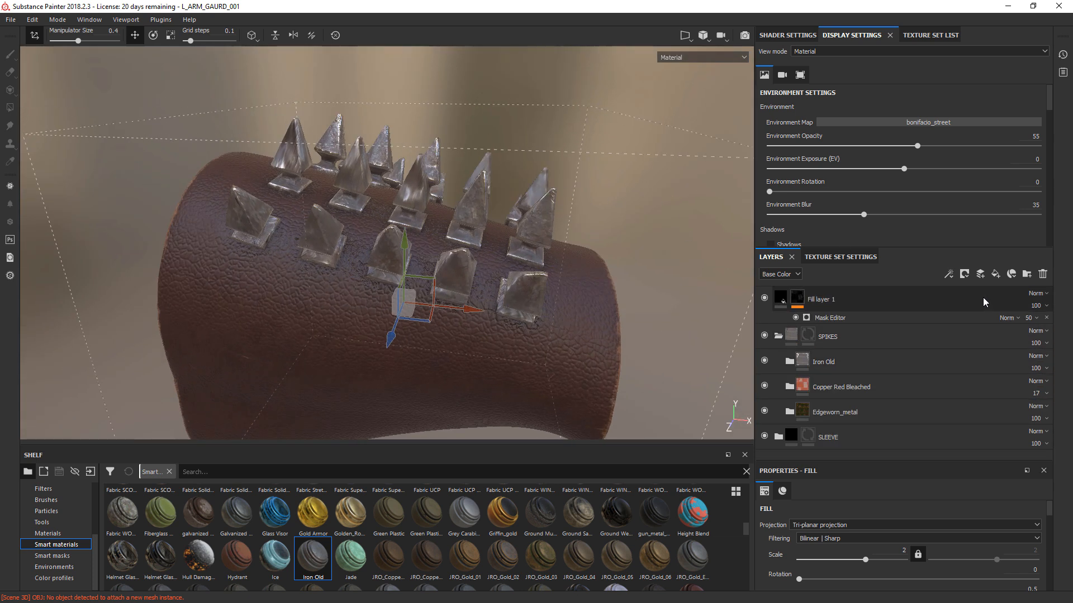
{"action": "left_click", "coordinate": [944, 360]}
{"action": "left_click", "coordinate": [1036, 368]}
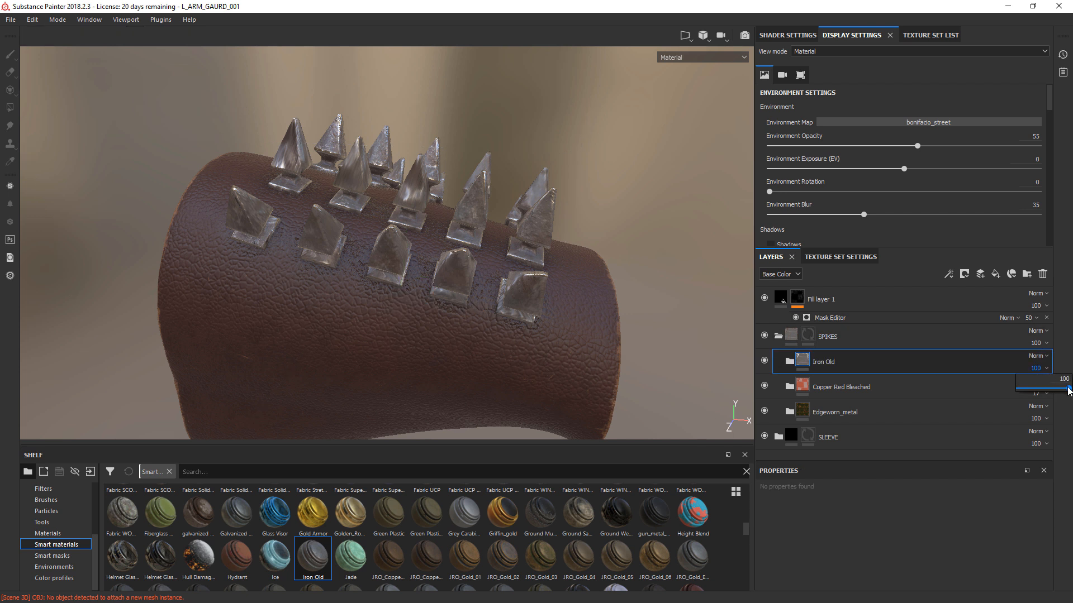
{"action": "left_click_drag", "start_coordinate": [1069, 389], "coordinate": [1031, 391]}
{"action": "left_click_drag", "start_coordinate": [558, 131], "coordinate": [491, 173], "text": "alt"}
{"action": "right_click_drag", "start_coordinate": [491, 173], "coordinate": [642, 291], "text": "alt"}
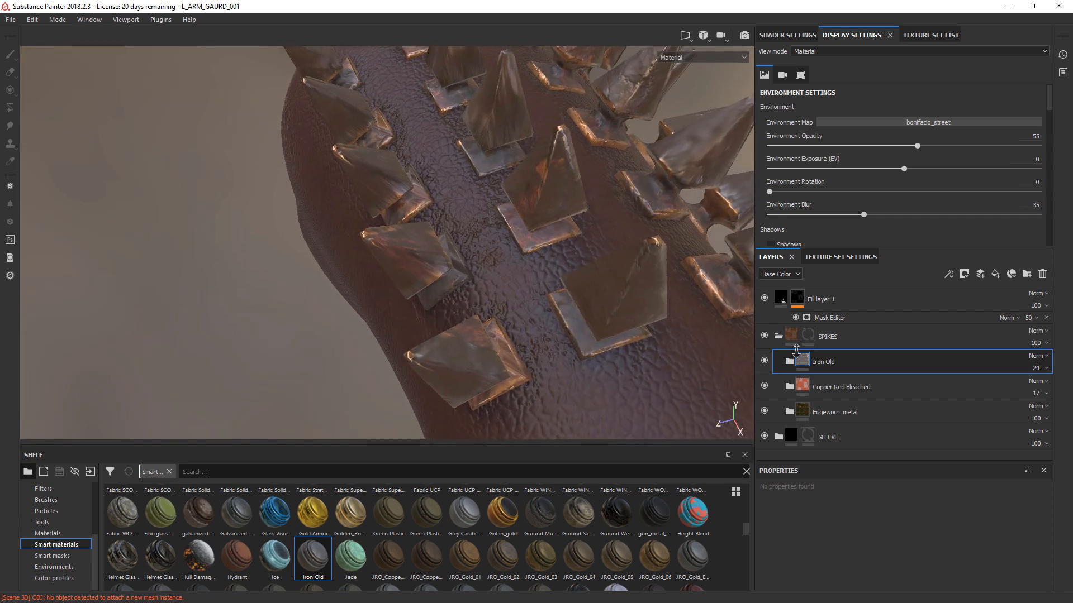
{"action": "left_click_drag", "start_coordinate": [643, 290], "coordinate": [565, 261], "text": "alt"}
{"action": "left_click", "coordinate": [1042, 275]}
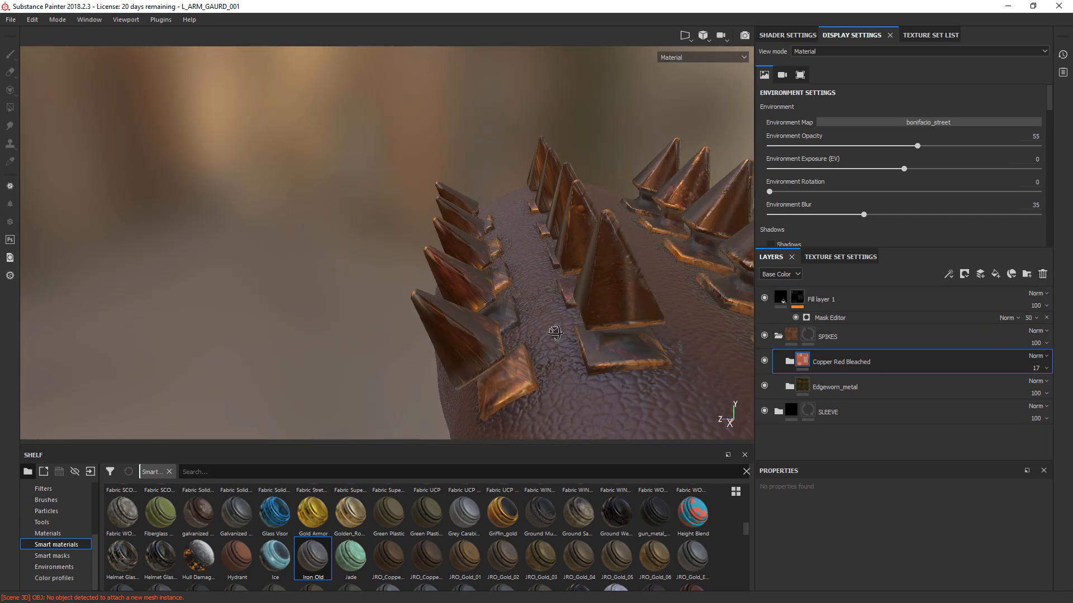
Add the Smooth_Rusty_Metal_Robot smart material above Copper Red Bleached in the SPIKES folder.
{"action": "left_click_drag", "start_coordinate": [555, 332], "coordinate": [682, 358], "text": "alt"}
{"action": "right_click_drag", "start_coordinate": [681, 357], "coordinate": [536, 302], "text": "alt"}
{"action": "left_click_drag", "start_coordinate": [536, 301], "coordinate": [519, 324], "text": "alt"}
{"action": "left_click_drag", "start_coordinate": [746, 535], "coordinate": [747, 561]}
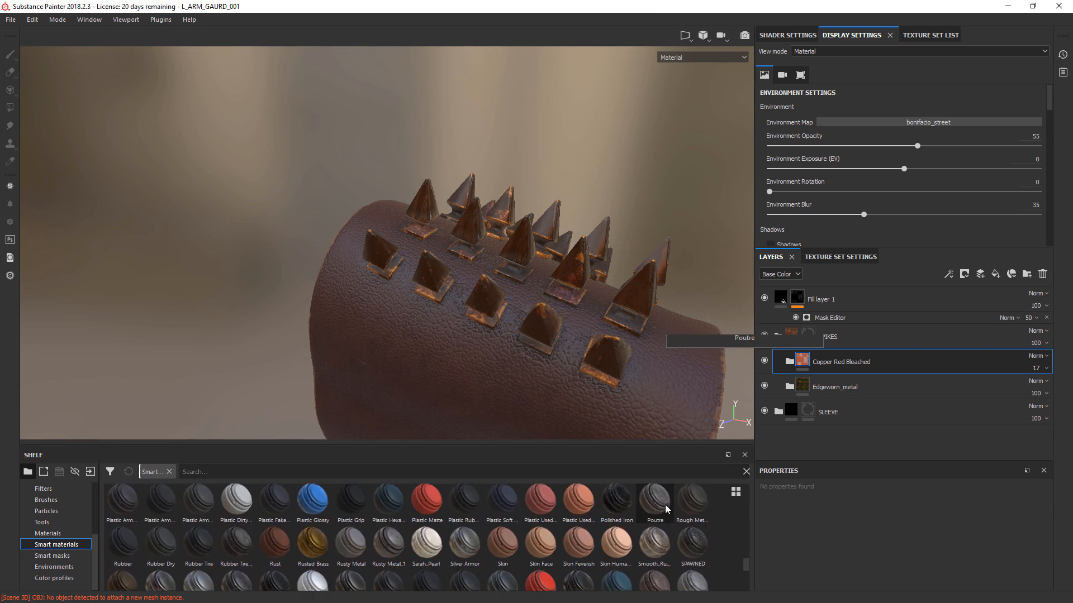
{"action": "mouse_move", "coordinate": [657, 542]}
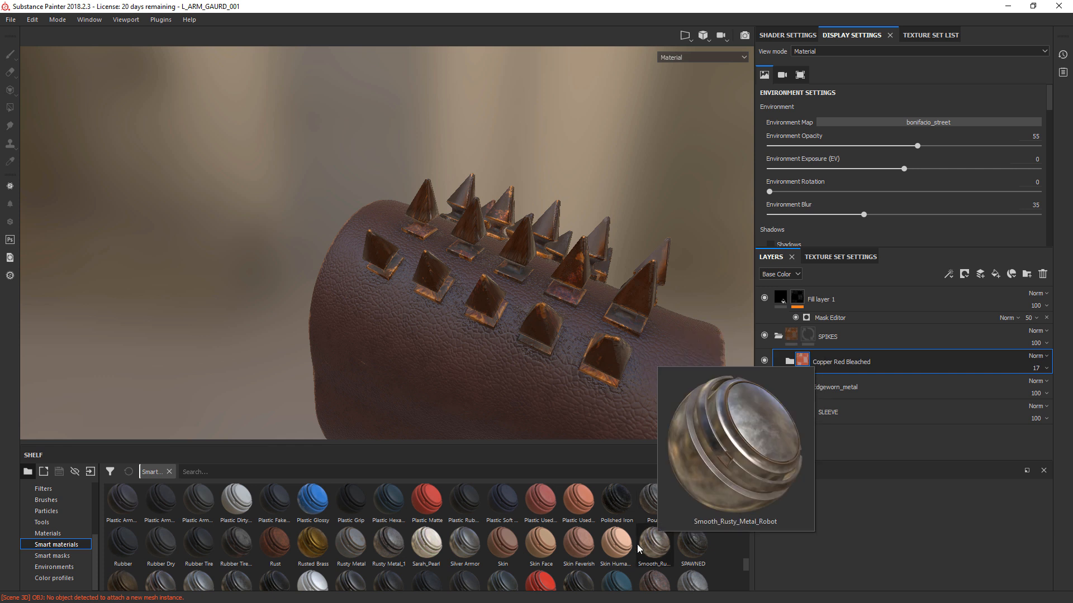
{"action": "left_click_drag", "start_coordinate": [648, 549], "coordinate": [840, 360]}
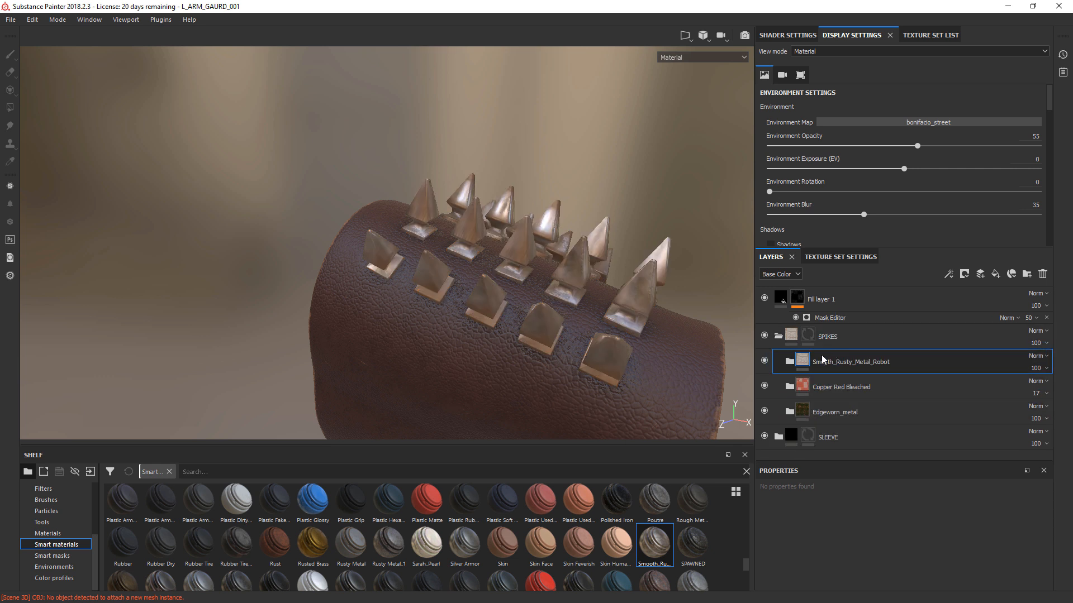
Set the Smooth_Rusty_Metal_Robot group to Overlay blending, try opacity 48, and return the opacity to 100.
{"action": "left_click_drag", "start_coordinate": [1069, 389], "coordinate": [1042, 391]}
{"action": "left_click", "coordinate": [1046, 357]}
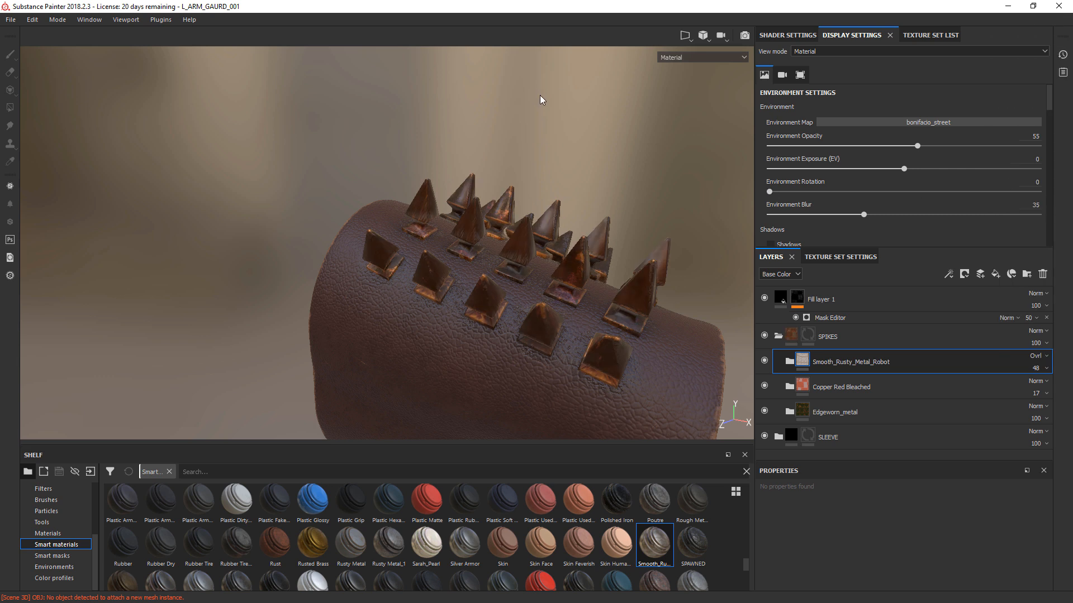
{"action": "left_click_drag", "start_coordinate": [540, 98], "coordinate": [535, 146], "text": "alt"}
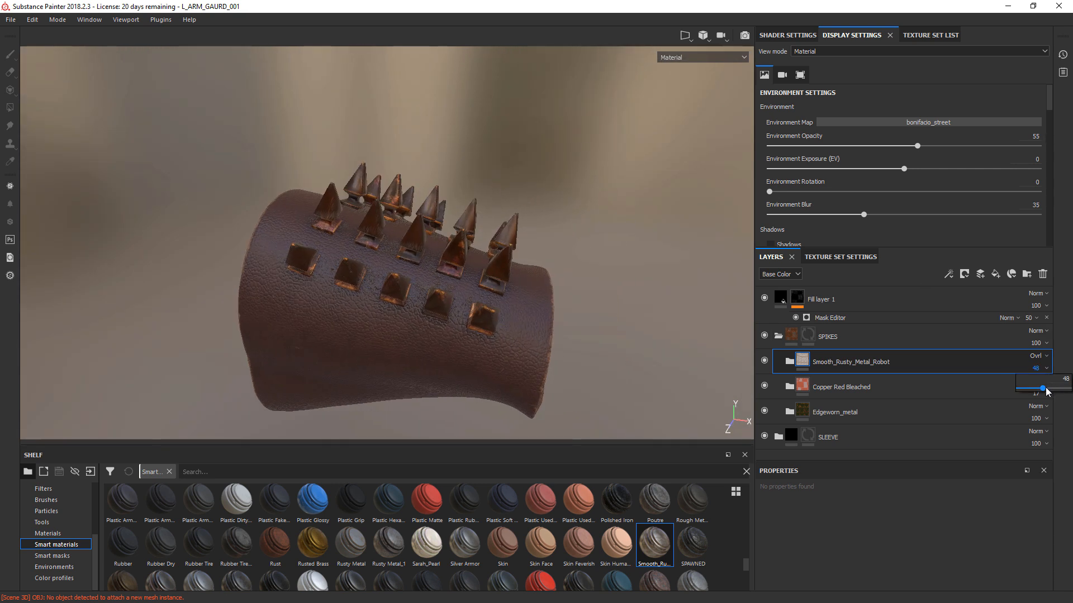
{"action": "left_click_drag", "start_coordinate": [662, 134], "coordinate": [630, 168], "text": "alt"}
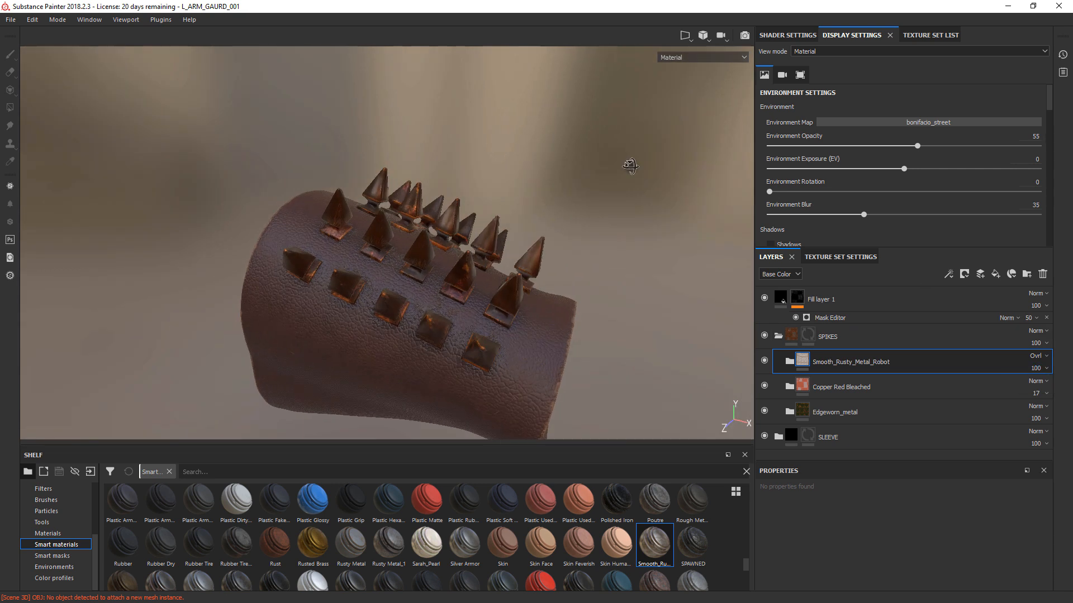
Compare the spikes with the Smooth_Rusty_Metal_Robot group shown and hidden, both up close and from the side.
{"action": "right_click_drag", "start_coordinate": [630, 167], "coordinate": [749, 242], "text": "alt"}
{"action": "left_click_drag", "start_coordinate": [749, 242], "coordinate": [634, 180], "text": "alt"}
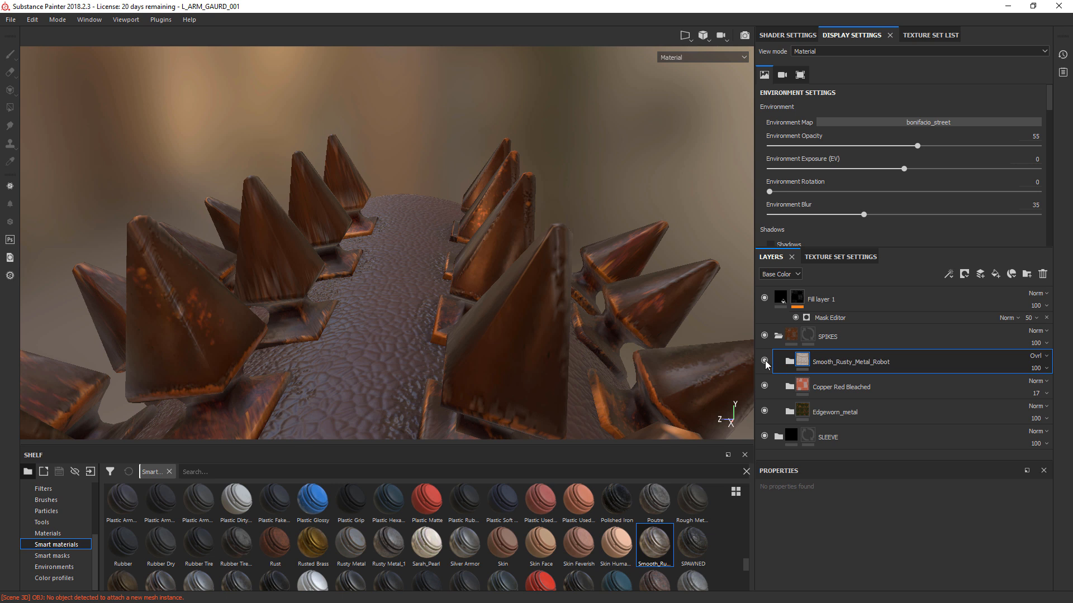
{"action": "left_click", "coordinate": [764, 361]}
{"action": "left_click", "coordinate": [765, 361]}
{"action": "left_click", "coordinate": [764, 361]}
{"action": "left_click", "coordinate": [765, 361]}
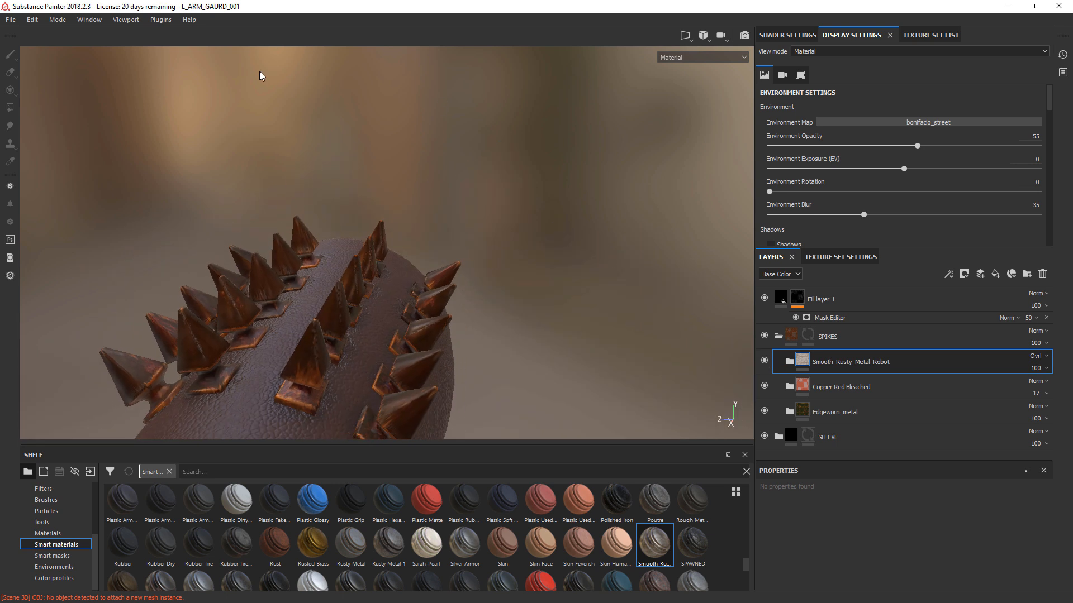
{"action": "left_click_drag", "start_coordinate": [261, 76], "coordinate": [648, 229], "text": "alt"}
{"action": "right_click_drag", "start_coordinate": [648, 229], "coordinate": [857, 360], "text": "alt"}
{"action": "middle_click_drag", "start_coordinate": [689, 212], "coordinate": [682, 234], "text": "alt"}
{"action": "right_click_drag", "start_coordinate": [682, 235], "coordinate": [683, 230], "text": "alt"}
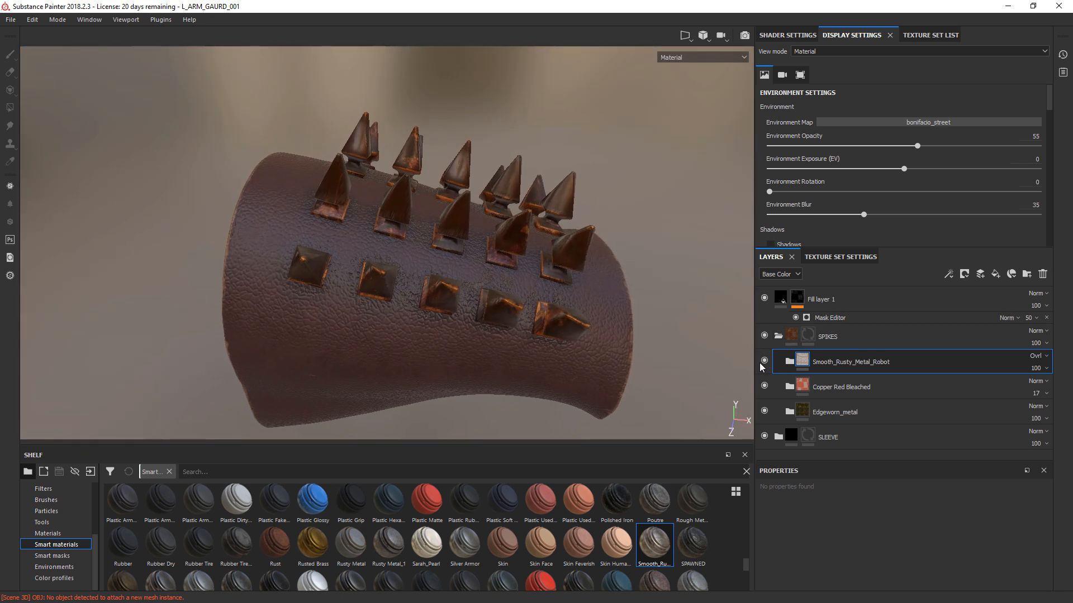
{"action": "left_click", "coordinate": [764, 362]}
{"action": "left_click", "coordinate": [763, 362]}
{"action": "left_click", "coordinate": [763, 362]}
{"action": "left_click", "coordinate": [763, 362]}
Inspect the spikes from several angles and distances, and toggle the visibility of Smooth_Rusty_Metal_Robot again.
{"action": "left_click_drag", "start_coordinate": [675, 281], "coordinate": [392, 184], "text": "alt"}
{"action": "right_click_drag", "start_coordinate": [391, 184], "coordinate": [450, 204], "text": "alt"}
{"action": "left_click_drag", "start_coordinate": [450, 203], "coordinate": [431, 206], "text": "alt"}
{"action": "right_click_drag", "start_coordinate": [431, 206], "coordinate": [358, 184], "text": "alt"}
{"action": "left_click_drag", "start_coordinate": [357, 184], "coordinate": [402, 234], "text": "alt"}
{"action": "right_click_drag", "start_coordinate": [402, 235], "coordinate": [475, 263], "text": "alt"}
{"action": "left_click_drag", "start_coordinate": [475, 263], "coordinate": [428, 291], "text": "alt"}
{"action": "right_click_drag", "start_coordinate": [427, 291], "coordinate": [369, 262], "text": "alt"}
{"action": "left_click_drag", "start_coordinate": [368, 262], "coordinate": [626, 258], "text": "alt"}
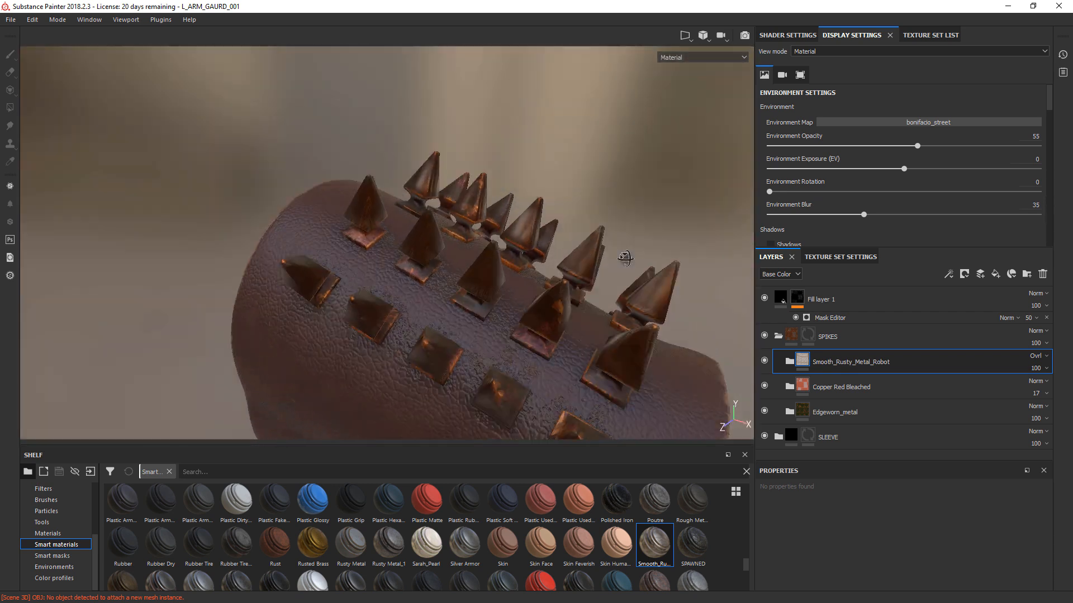
{"action": "right_click_drag", "start_coordinate": [625, 258], "coordinate": [407, 206], "text": "alt"}
{"action": "left_click_drag", "start_coordinate": [408, 206], "coordinate": [424, 192], "text": "alt"}
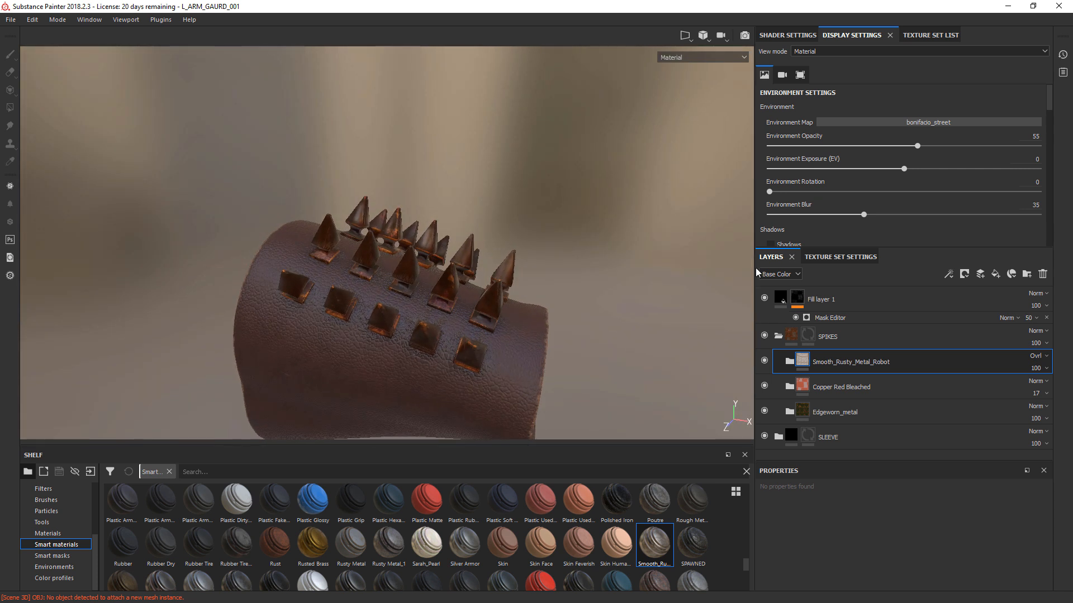
{"action": "left_click", "coordinate": [763, 361]}
{"action": "left_click", "coordinate": [764, 361]}
{"action": "left_click", "coordinate": [763, 361]}
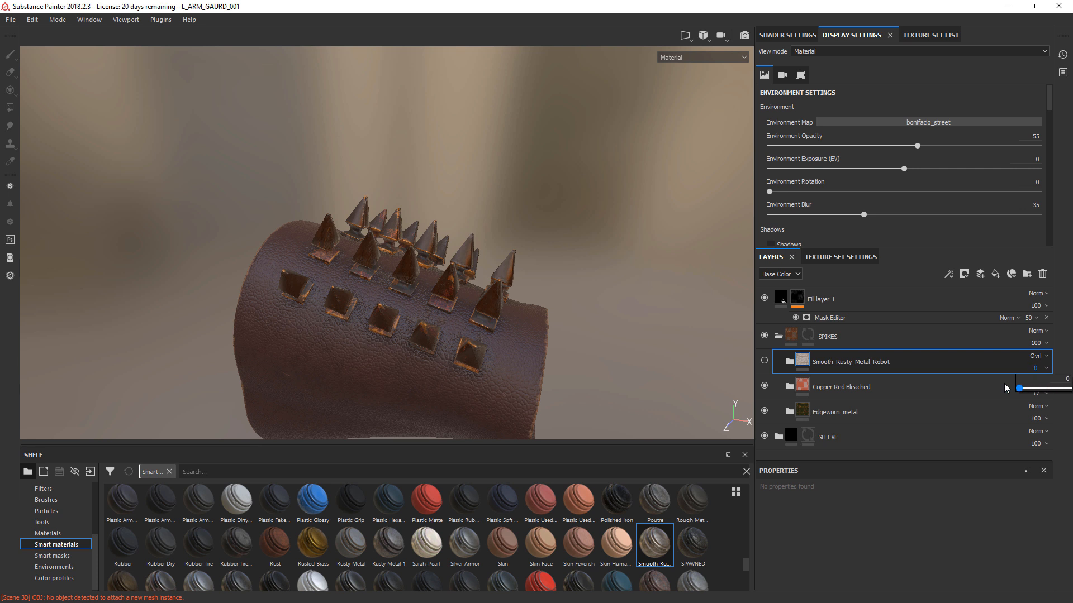
Try the Smooth_Rusty_Metal_Robot group at opacity 0 and 69 while viewing the spikes up close, and restore opacity 100.
{"action": "left_click_drag", "start_coordinate": [1053, 386], "coordinate": [1053, 385]}
{"action": "right_click_drag", "start_coordinate": [705, 262], "coordinate": [484, 120], "text": "alt"}
{"action": "left_click_drag", "start_coordinate": [484, 120], "coordinate": [343, 95], "text": "alt"}
{"action": "left_click_drag", "start_coordinate": [679, 176], "coordinate": [721, 140], "text": "alt"}
{"action": "left_click", "coordinate": [1045, 368]}
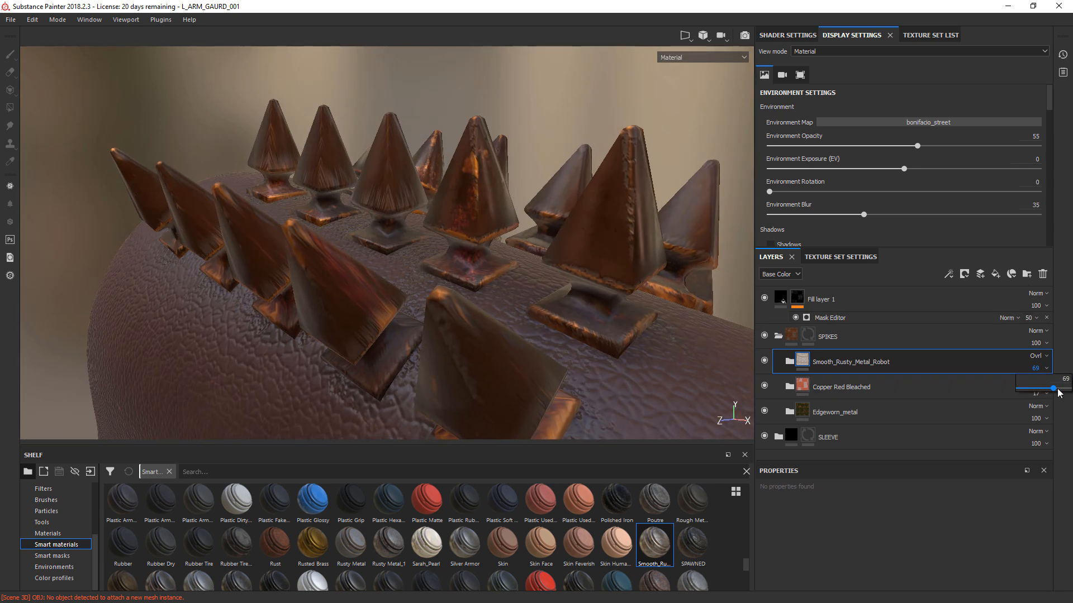
{"action": "left_click_drag", "start_coordinate": [1058, 390], "coordinate": [1070, 390]}
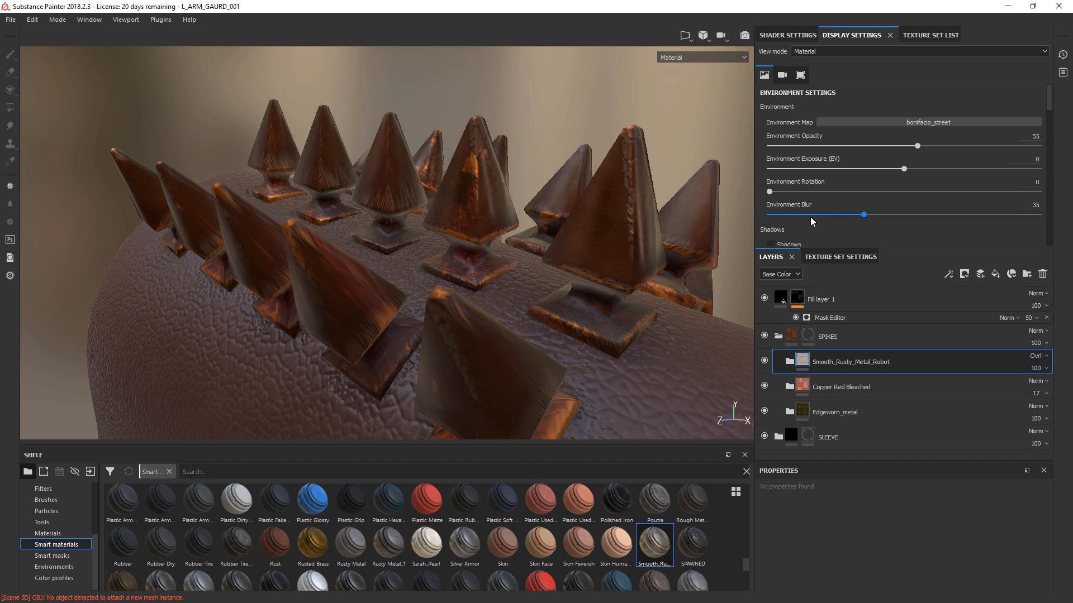
Examine the whole arm guard from the side and browse the smart materials for another spike metal.
{"action": "right_click_drag", "start_coordinate": [698, 126], "coordinate": [503, 126], "text": "alt"}
{"action": "left_click_drag", "start_coordinate": [503, 126], "coordinate": [520, 261], "text": "alt"}
{"action": "middle_click_drag", "start_coordinate": [520, 261], "coordinate": [706, 318], "text": "alt"}
{"action": "left_click_drag", "start_coordinate": [706, 318], "coordinate": [631, 267], "text": "alt"}
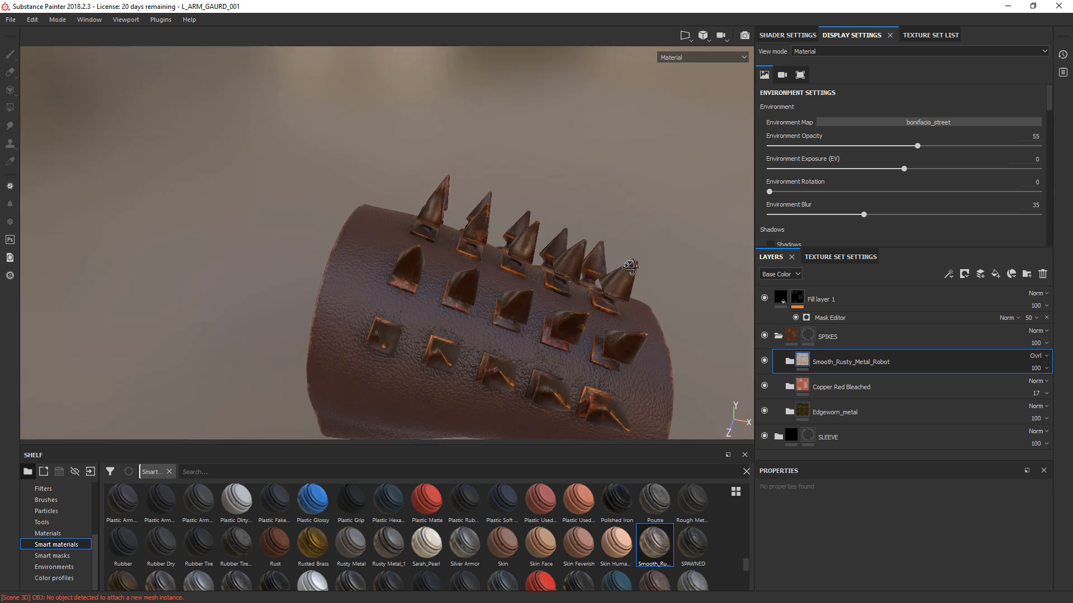
{"action": "right_click_drag", "start_coordinate": [631, 267], "coordinate": [581, 210], "text": "alt"}
{"action": "middle_click_drag", "start_coordinate": [581, 211], "coordinate": [529, 155], "text": "alt"}
{"action": "right_click_drag", "start_coordinate": [530, 155], "coordinate": [565, 159], "text": "alt"}
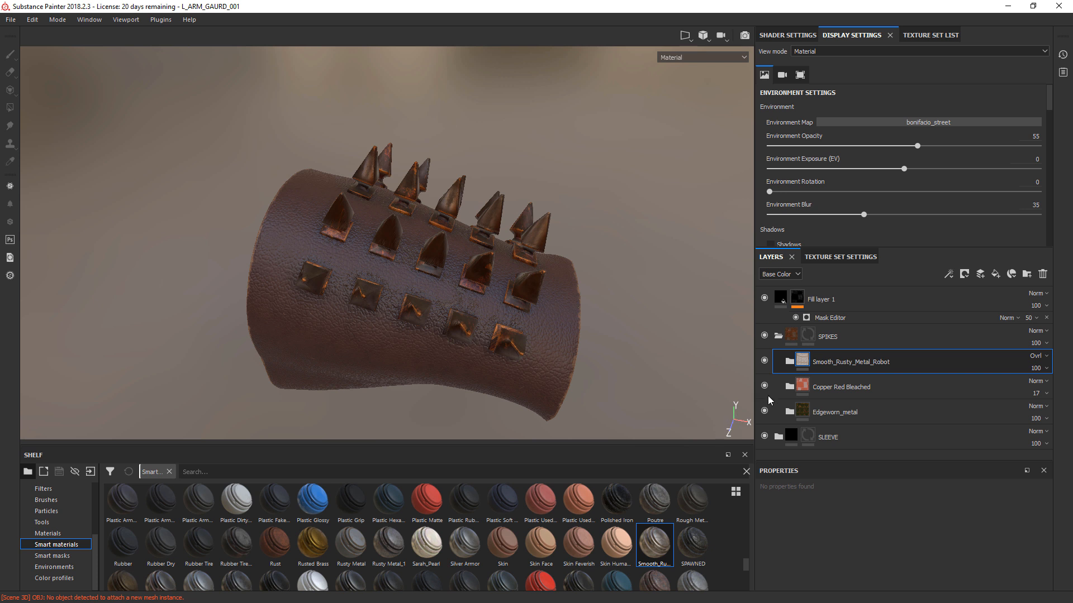
{"action": "scroll", "coordinate": [746, 578], "scroll_direction": "down", "scroll_amount": 2}
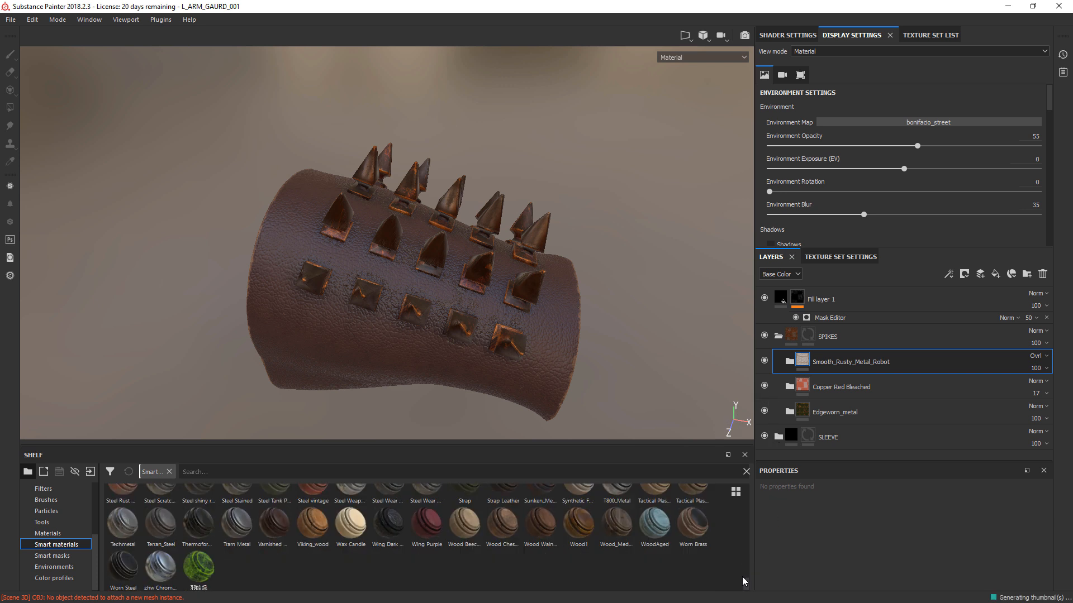
{"action": "left_click_drag", "start_coordinate": [747, 561], "coordinate": [746, 548]}
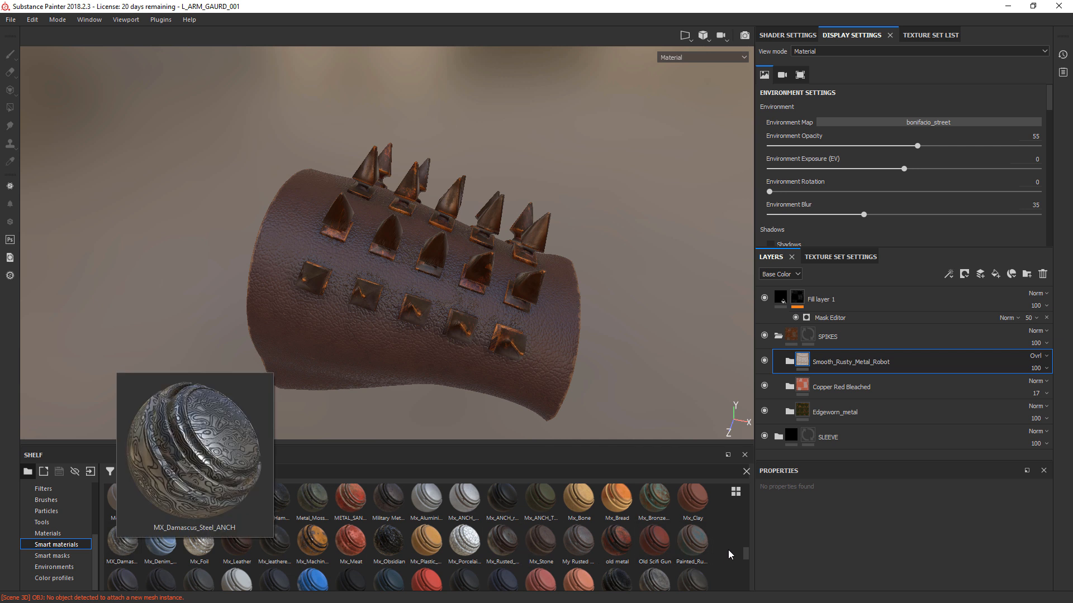
Hide the Smooth_Rusty_Metal_Robot, Copper Red Bleached and Edgeworn_metal groups in the SPIKES folder.
{"action": "left_click", "coordinate": [764, 360]}
{"action": "left_click", "coordinate": [764, 385]}
{"action": "left_click", "coordinate": [764, 410]}
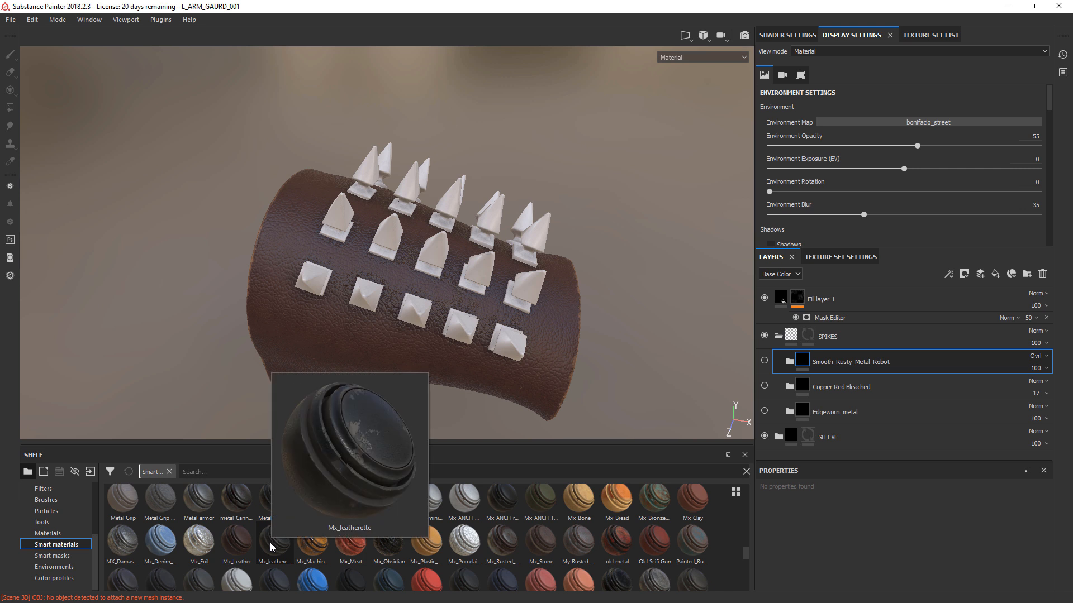
Add the metal_Cannon_rusted smart material to the SPIKES folder, move it above the other groups, and collapse it.
{"action": "mouse_move", "coordinate": [238, 508]}
{"action": "left_click_drag", "start_coordinate": [238, 508], "coordinate": [831, 342]}
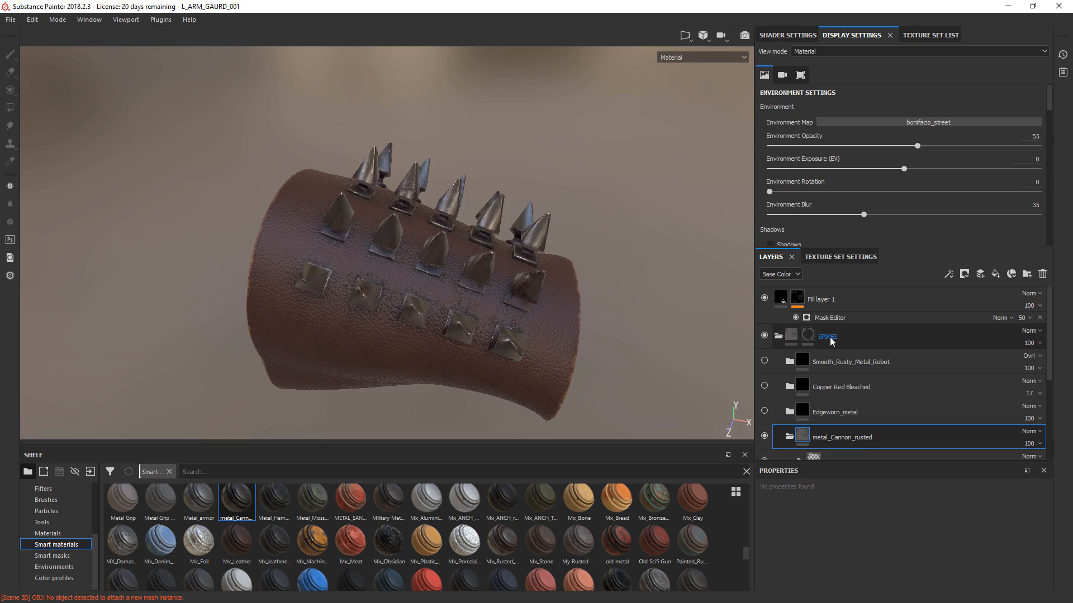
{"action": "mouse_move", "coordinate": [627, 216]}
{"action": "left_mouse_down", "text": "alt"}
{"action": "mouse_move", "coordinate": [476, 114]}
{"action": "mouse_move", "coordinate": [639, 211]}
{"action": "mouse_move", "coordinate": [717, 224]}
{"action": "mouse_move", "coordinate": [716, 232]}
{"action": "mouse_move", "coordinate": [623, 227]}
{"action": "left_mouse_up", "text": "alt"}
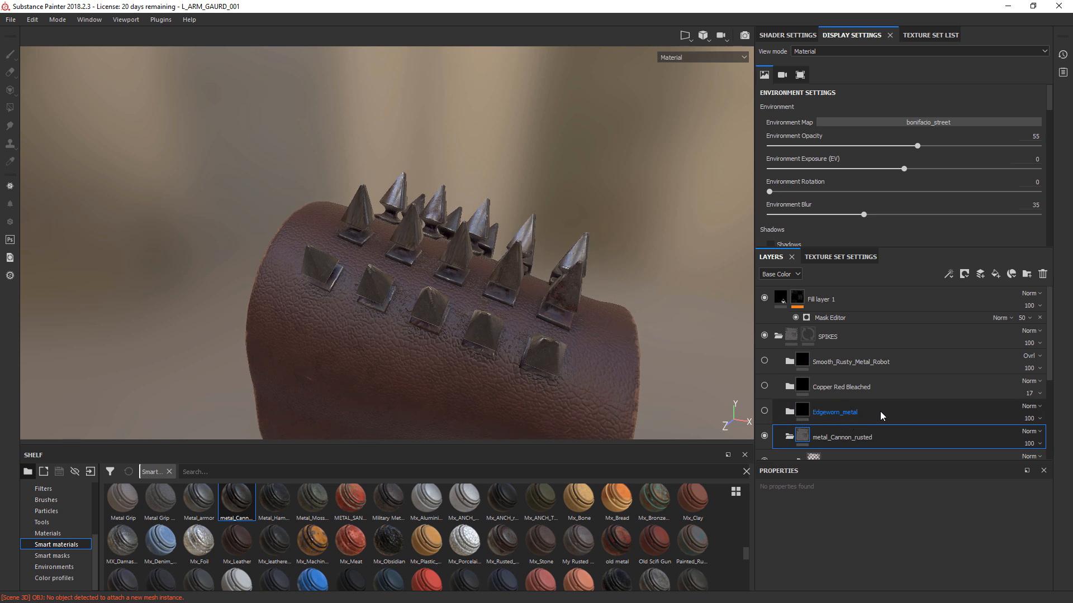
{"action": "left_click_drag", "start_coordinate": [882, 431], "coordinate": [875, 356]}
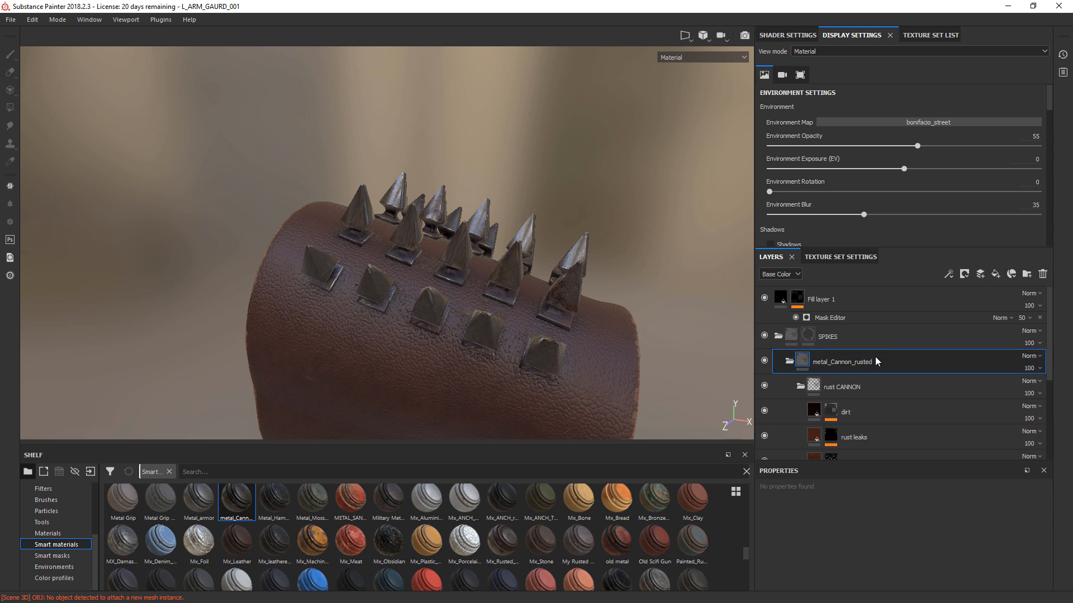
{"action": "left_click", "coordinate": [788, 361]}
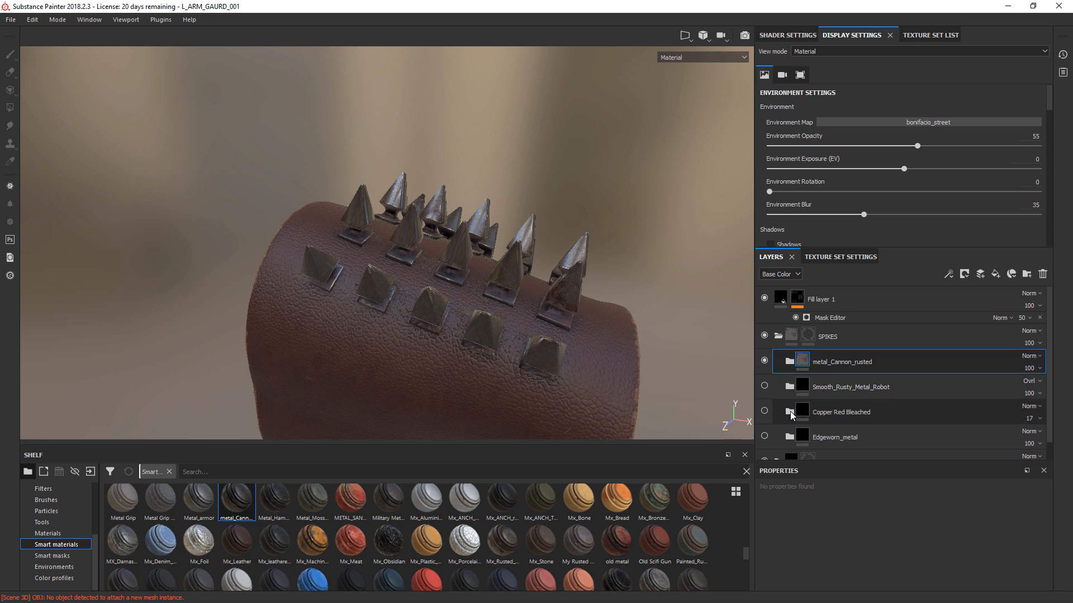
Compare the spikes up close with Copper Red Bleached shown and hidden beneath metal_Cannon_rusted.
{"action": "left_click_drag", "start_coordinate": [618, 216], "coordinate": [578, 238], "text": "alt"}
{"action": "right_click_drag", "start_coordinate": [578, 237], "coordinate": [944, 411], "text": "alt"}
{"action": "left_click", "coordinate": [766, 413]}
{"action": "left_click", "coordinate": [766, 413]}
{"action": "left_click", "coordinate": [766, 414]}
{"action": "left_click", "coordinate": [766, 413]}
{"action": "left_click", "coordinate": [764, 412]}
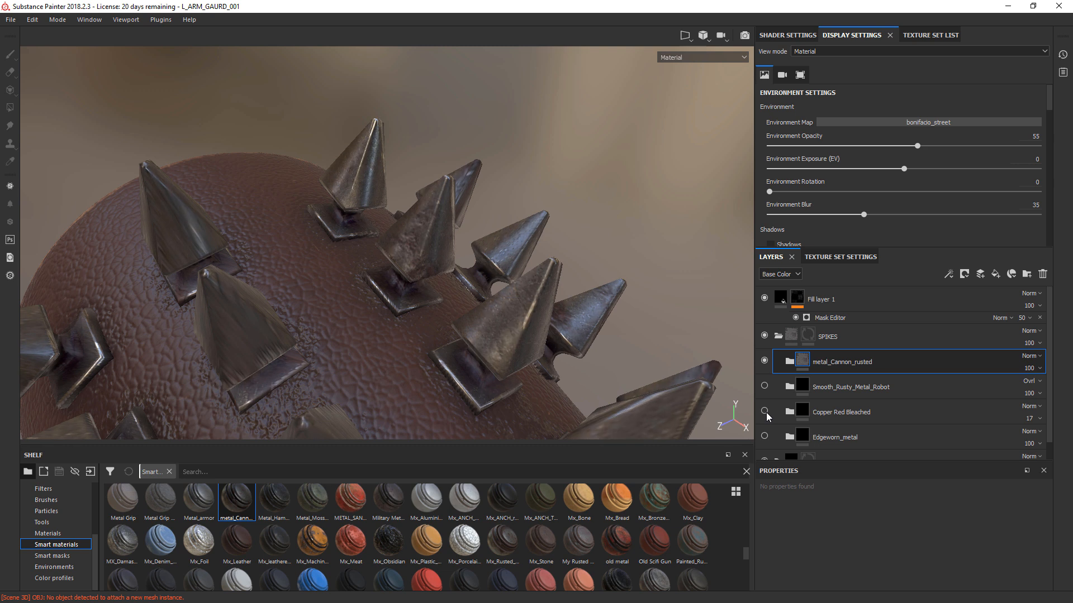
{"action": "left_click", "coordinate": [764, 412]}
{"action": "left_click_drag", "start_coordinate": [398, 143], "coordinate": [567, 144], "text": "alt"}
{"action": "right_click_drag", "start_coordinate": [567, 144], "coordinate": [656, 240], "text": "alt"}
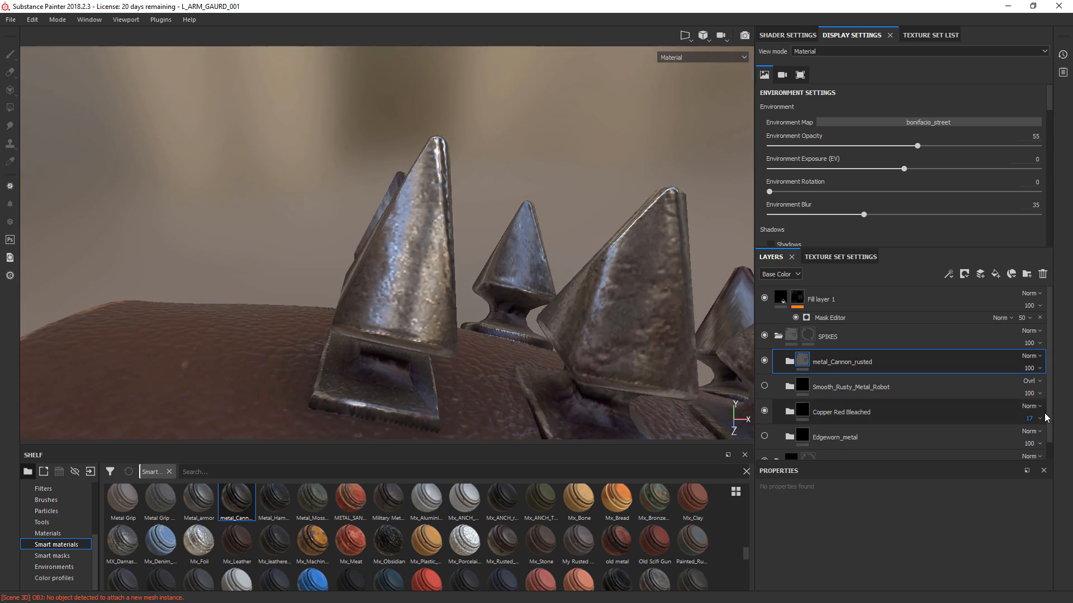
{"action": "left_click", "coordinate": [764, 411]}
Show Edgeworn_metal beneath metal_Cannon_rusted, check its effect on the spikes, and hide it again.
{"action": "left_click", "coordinate": [764, 437]}
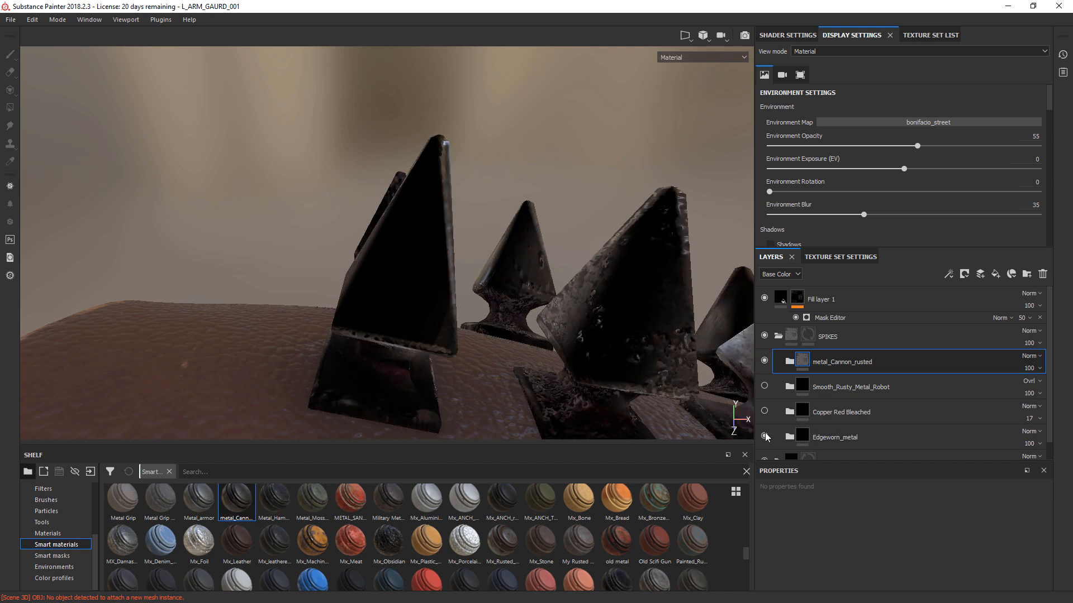
{"action": "left_click_drag", "start_coordinate": [608, 277], "coordinate": [604, 230], "text": "alt"}
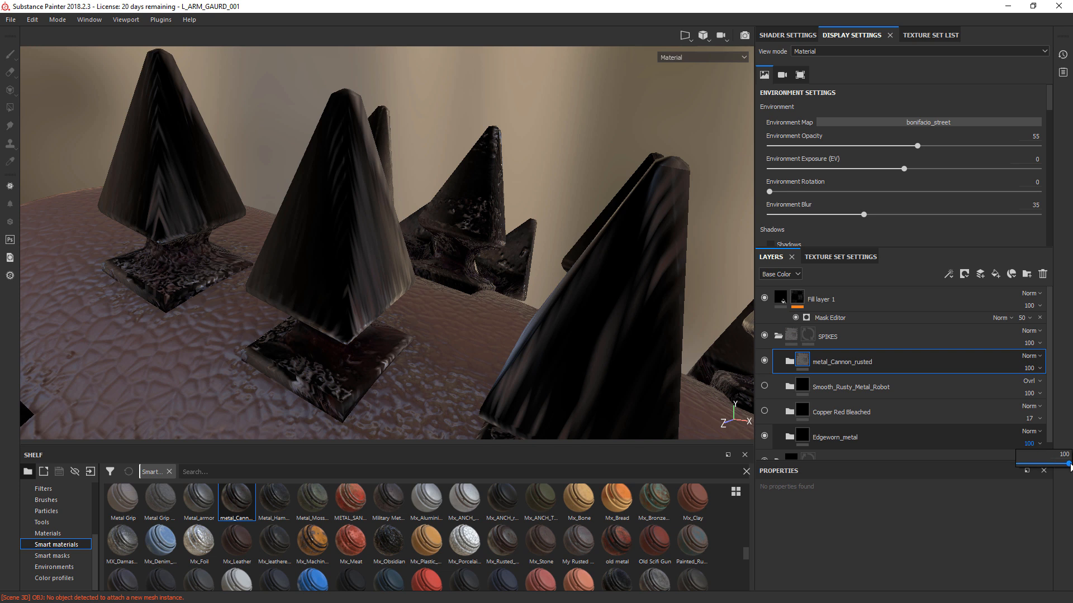
{"action": "left_click", "coordinate": [764, 437]}
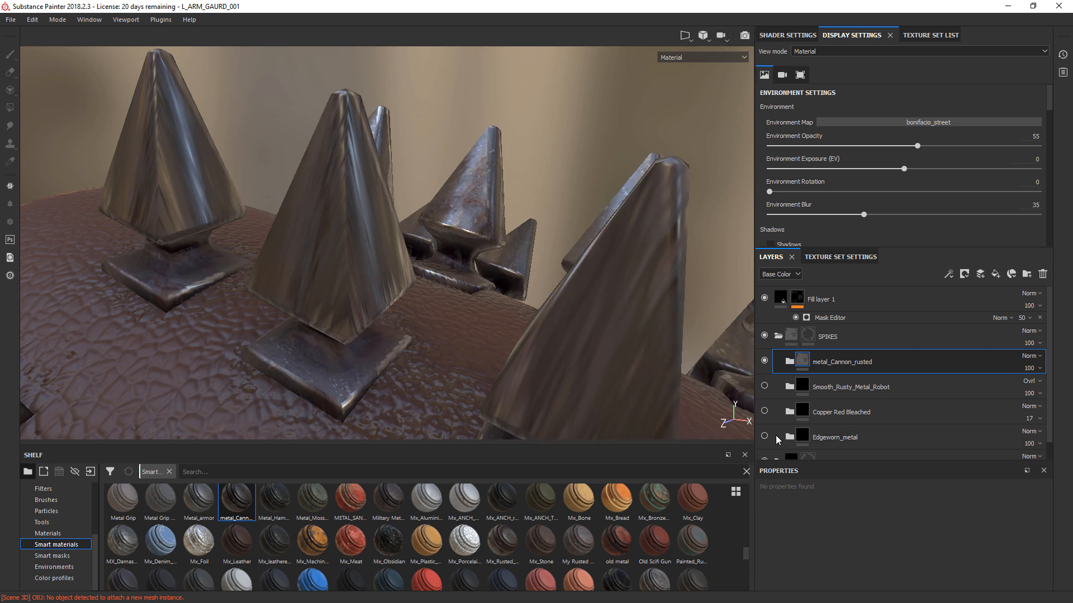
Delete the Edgeworn_metal group from the SPIKES folder.
{"action": "left_click", "coordinate": [920, 436]}
{"action": "scroll", "coordinate": [920, 436], "scroll_direction": "down", "scroll_amount": 1}
{"action": "left_click_drag", "start_coordinate": [601, 217], "coordinate": [364, 243], "text": "alt"}
{"action": "right_click_drag", "start_coordinate": [364, 243], "coordinate": [410, 266], "text": "alt"}
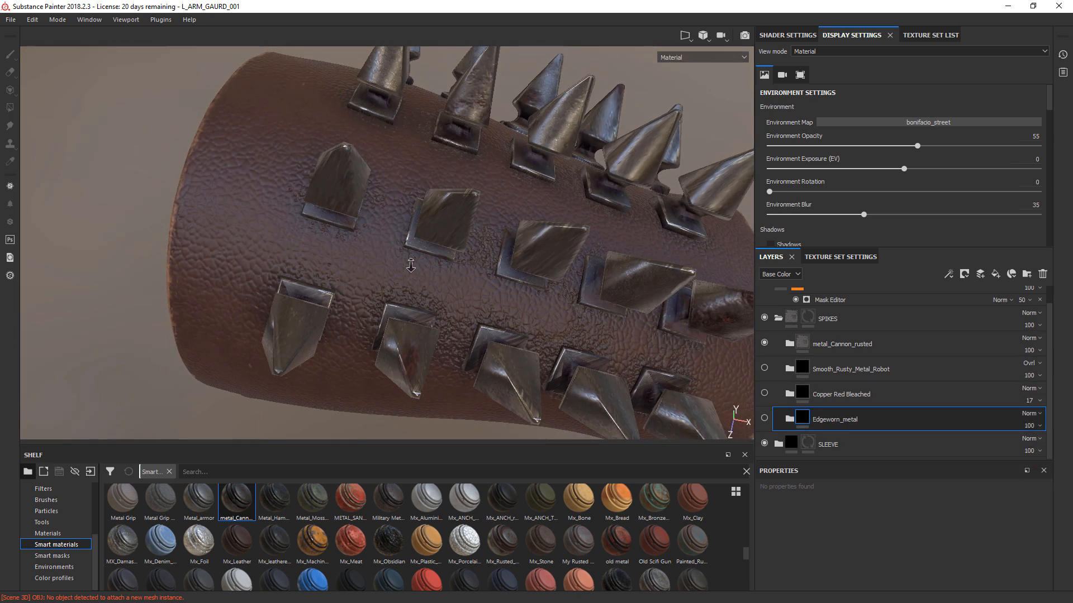
{"action": "left_click_drag", "start_coordinate": [410, 265], "coordinate": [368, 278], "text": "alt"}
{"action": "left_click", "coordinate": [1043, 274]}
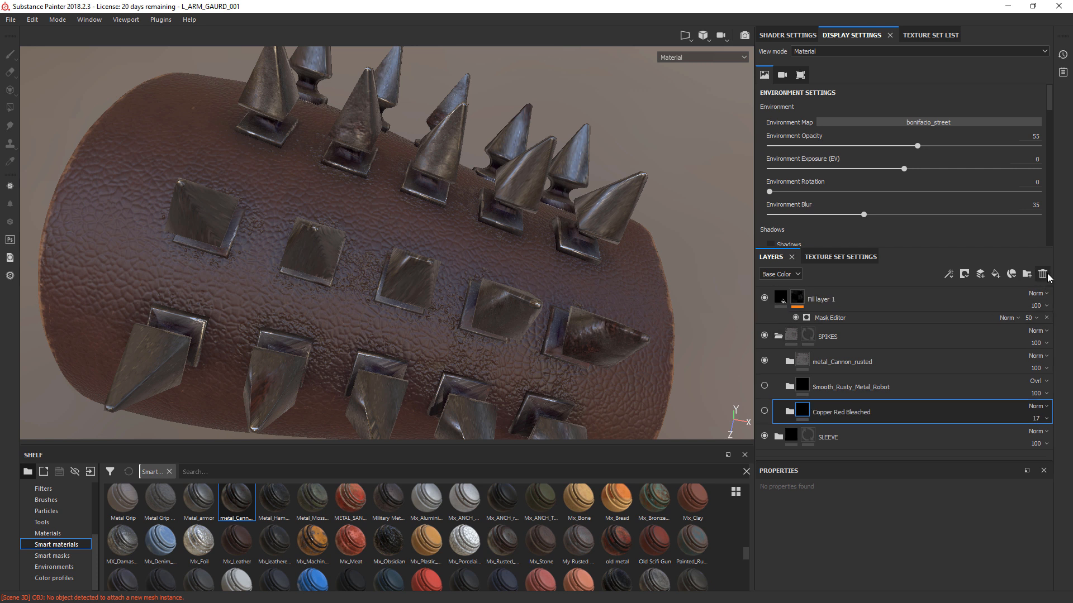
Turn on Copper Red Bleached beneath metal_Cannon_rusted, compare the spikes with and without it, and leave it visible.
{"action": "left_click", "coordinate": [897, 388]}
{"action": "left_click", "coordinate": [884, 410]}
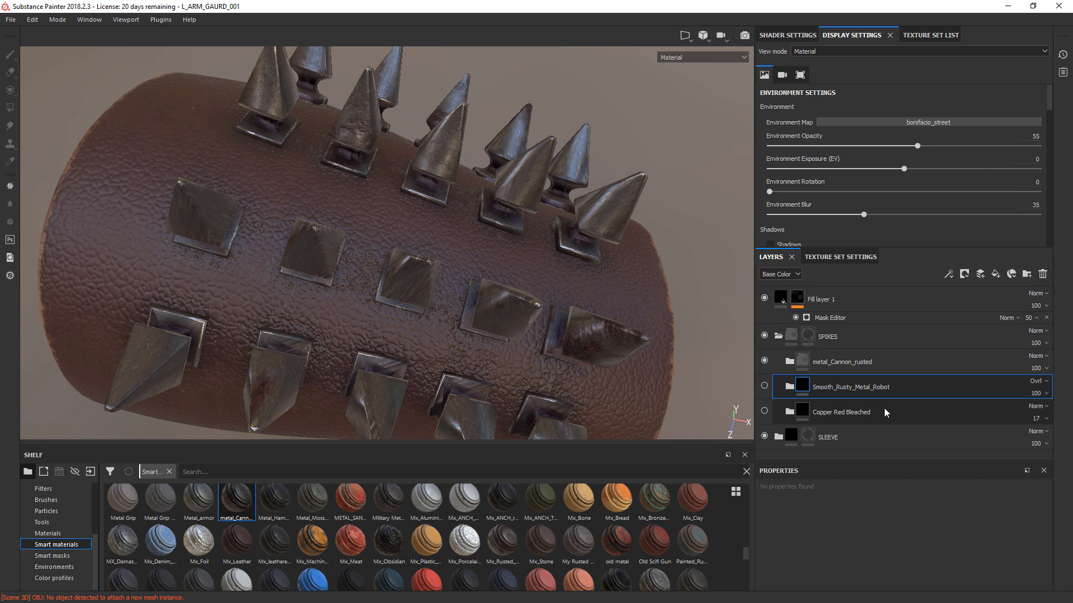
{"action": "left_click", "coordinate": [765, 412]}
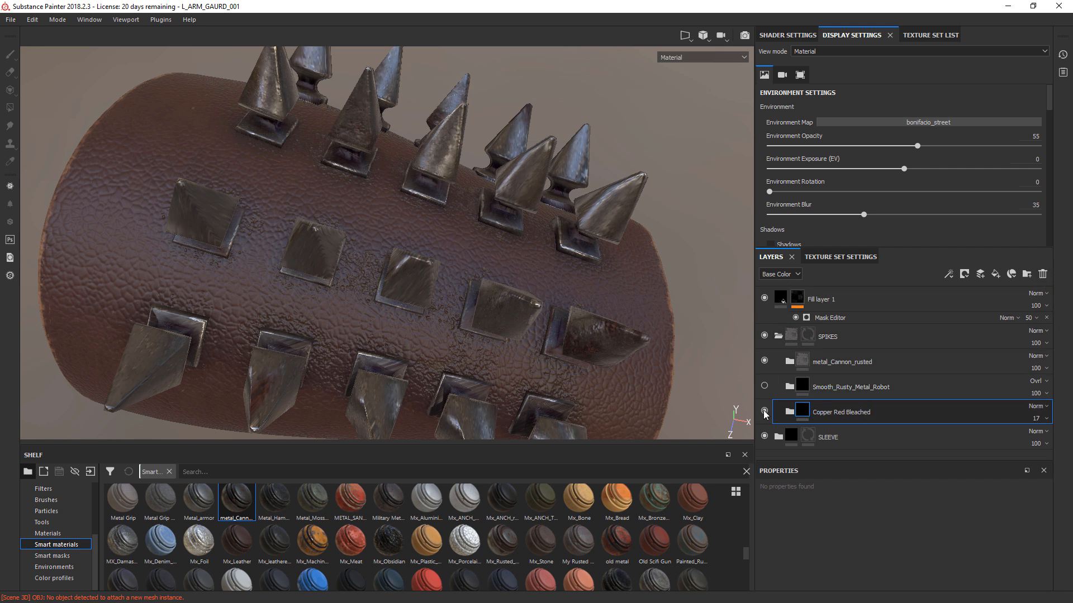
{"action": "left_click_drag", "start_coordinate": [603, 246], "coordinate": [431, 134], "text": "alt"}
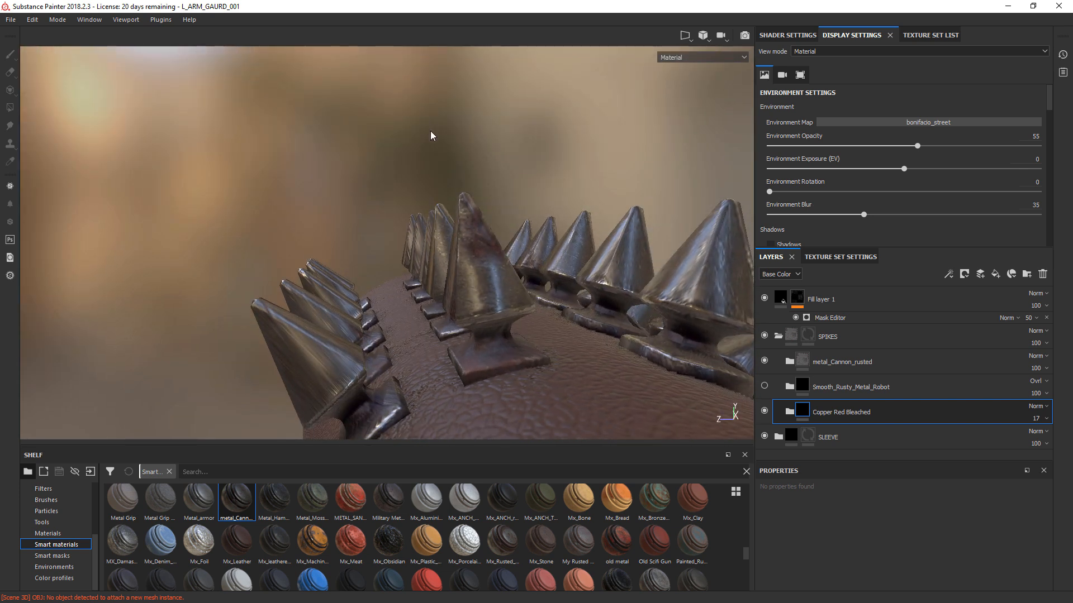
{"action": "scroll", "coordinate": [430, 134], "scroll_direction": "up", "scroll_amount": 3}
{"action": "left_click", "coordinate": [764, 413]}
{"action": "left_click", "coordinate": [764, 412]}
{"action": "left_click", "coordinate": [764, 412]}
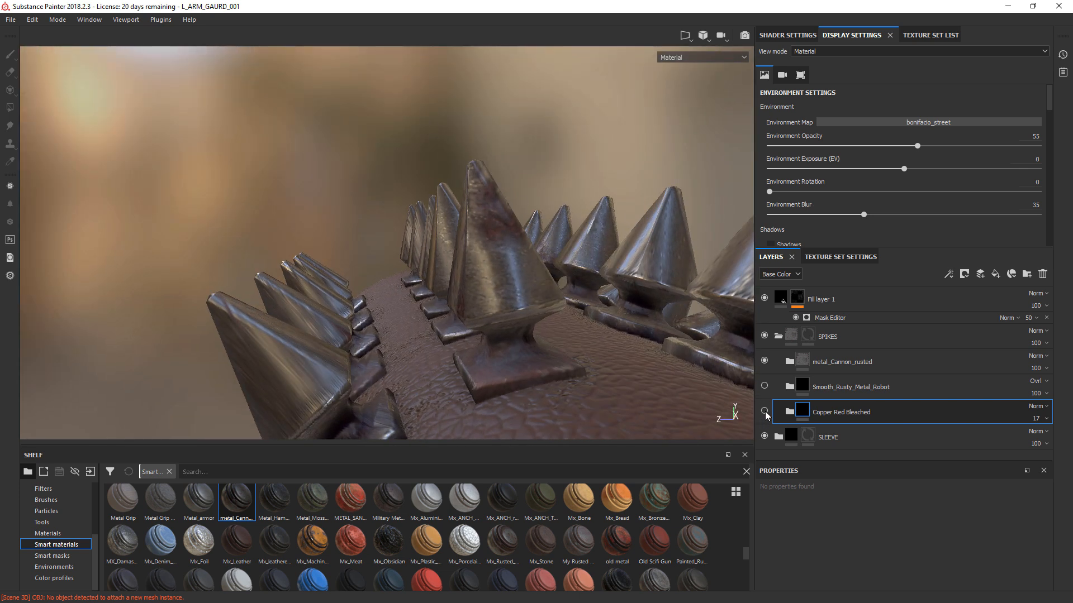
{"action": "left_click", "coordinate": [764, 412]}
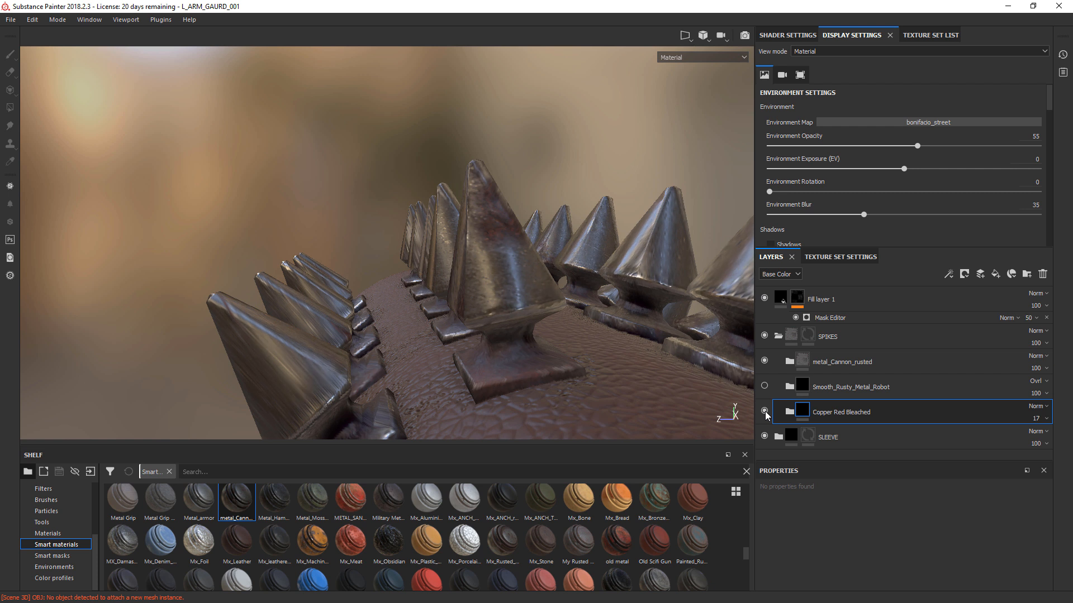
Hide Copper Red Bleached and delete the Smooth_Rusty_Metal_Robot group from the SPIKES folder.
{"action": "left_click", "coordinate": [764, 412]}
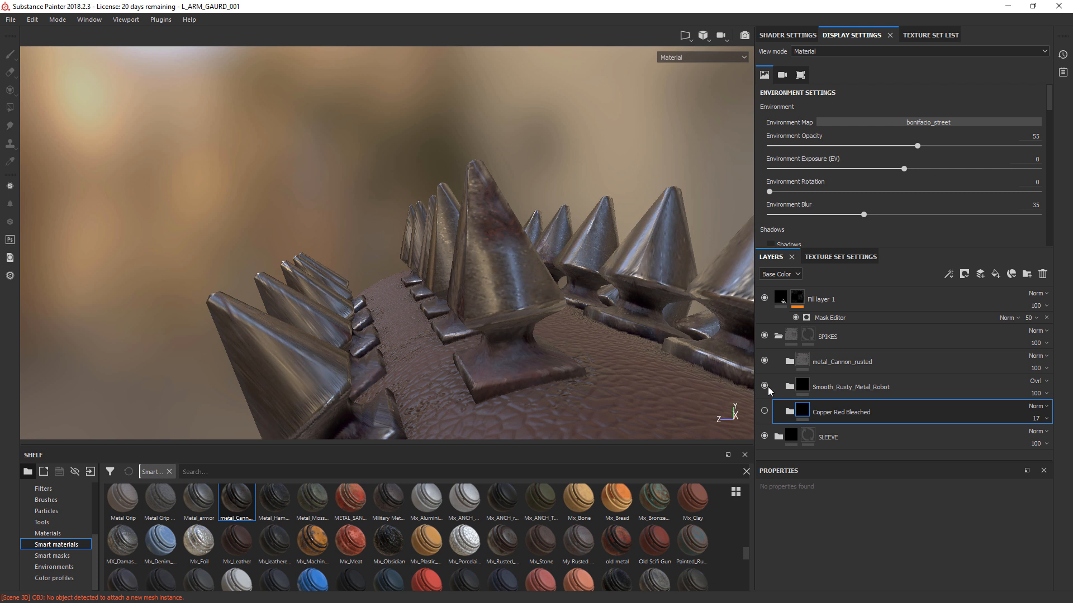
{"action": "left_click", "coordinate": [765, 387]}
{"action": "left_click", "coordinate": [869, 388]}
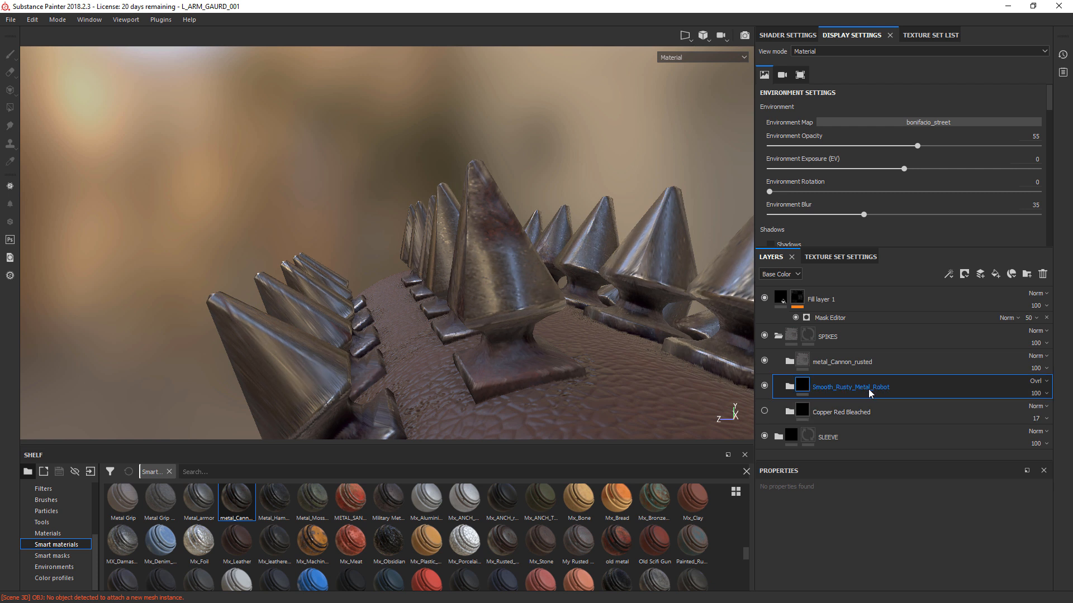
{"action": "left_click", "coordinate": [1042, 275]}
Compare the spikes from several angles with Copper Red Bleached shown and hidden beneath metal_Cannon_rusted.
{"action": "left_click", "coordinate": [762, 386]}
{"action": "left_click", "coordinate": [762, 386]}
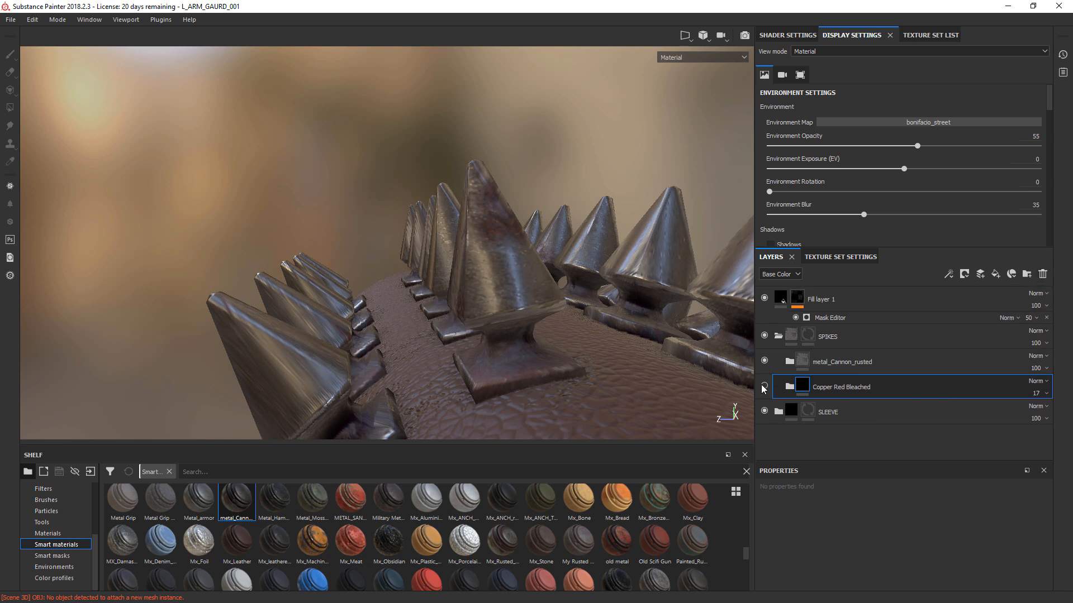
{"action": "left_click", "coordinate": [763, 385]}
{"action": "right_click_drag", "start_coordinate": [664, 224], "coordinate": [326, 206], "text": "alt"}
{"action": "left_click_drag", "start_coordinate": [326, 206], "coordinate": [419, 296], "text": "alt"}
{"action": "left_click", "coordinate": [765, 386]}
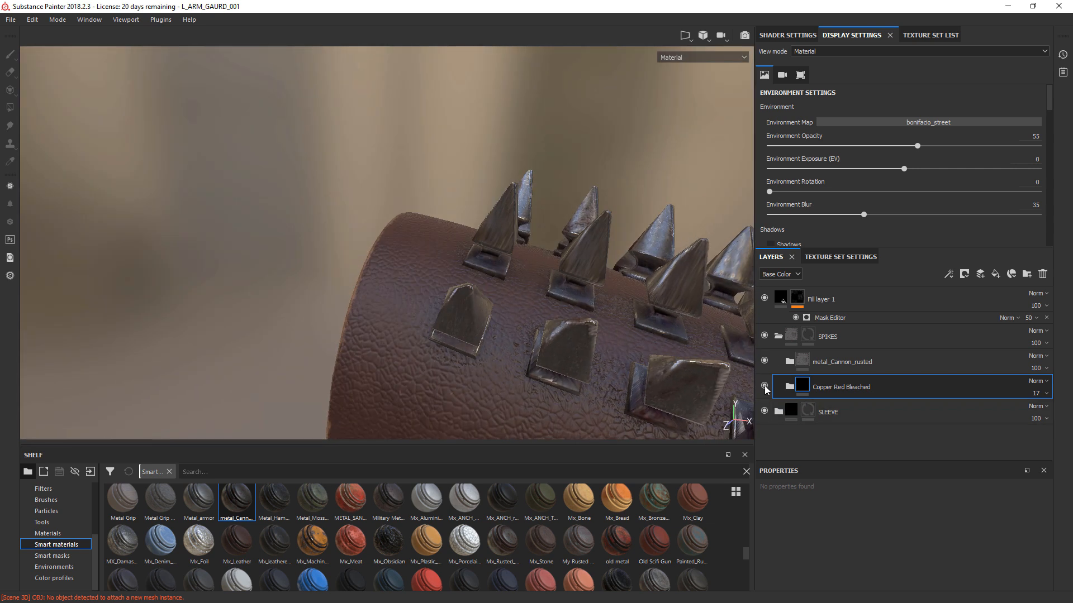
Set the dirt, rust leaks and rust coarse fills in metal_Cannon_rusted's rust CANNON folder to Tri-planar projection.
{"action": "left_click", "coordinate": [790, 362]}
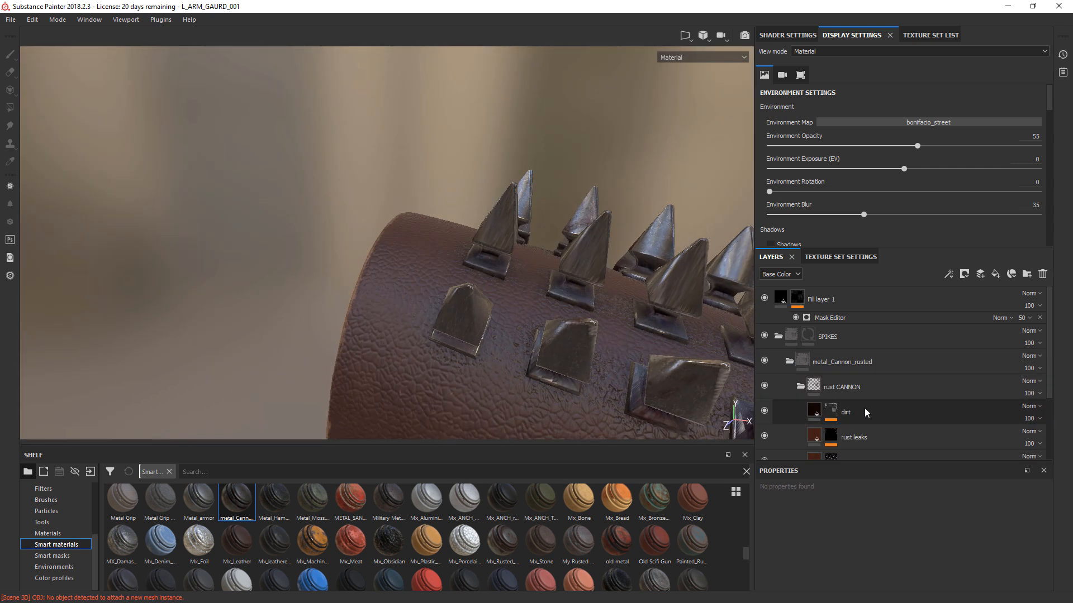
{"action": "left_click", "coordinate": [866, 410]}
{"action": "left_click", "coordinate": [866, 528]}
{"action": "left_click", "coordinate": [836, 531]}
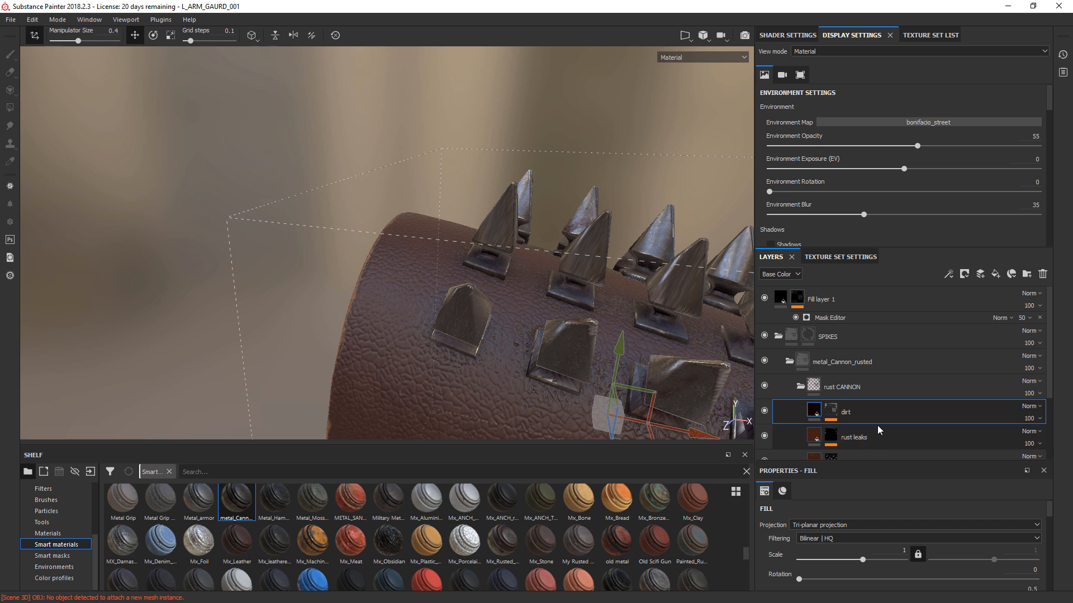
{"action": "left_click", "coordinate": [886, 435]}
{"action": "left_click", "coordinate": [850, 524]}
{"action": "left_click", "coordinate": [840, 542]}
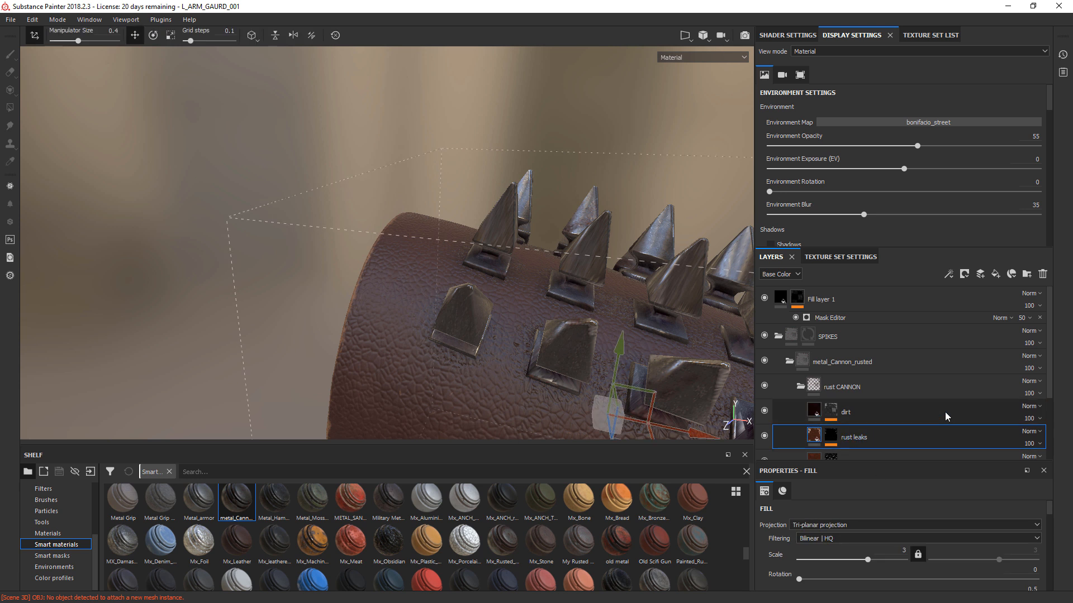
{"action": "scroll", "coordinate": [946, 405], "scroll_direction": "down", "scroll_amount": 3}
{"action": "left_click", "coordinate": [948, 397]}
{"action": "left_click", "coordinate": [839, 526]}
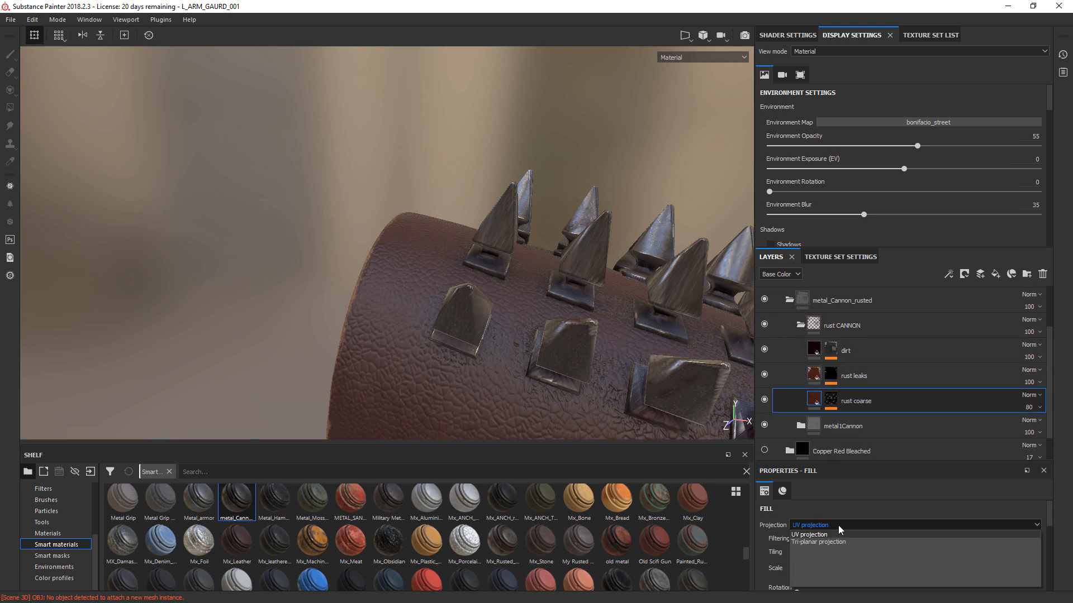
{"action": "left_click", "coordinate": [839, 541]}
Collapse the metal_Cannon_rusted group, show Copper Red Bleached, and check the spikes from several angles.
{"action": "left_click_drag", "start_coordinate": [634, 269], "coordinate": [611, 294], "text": "alt"}
{"action": "left_click", "coordinate": [800, 326]}
{"action": "left_click", "coordinate": [789, 344]}
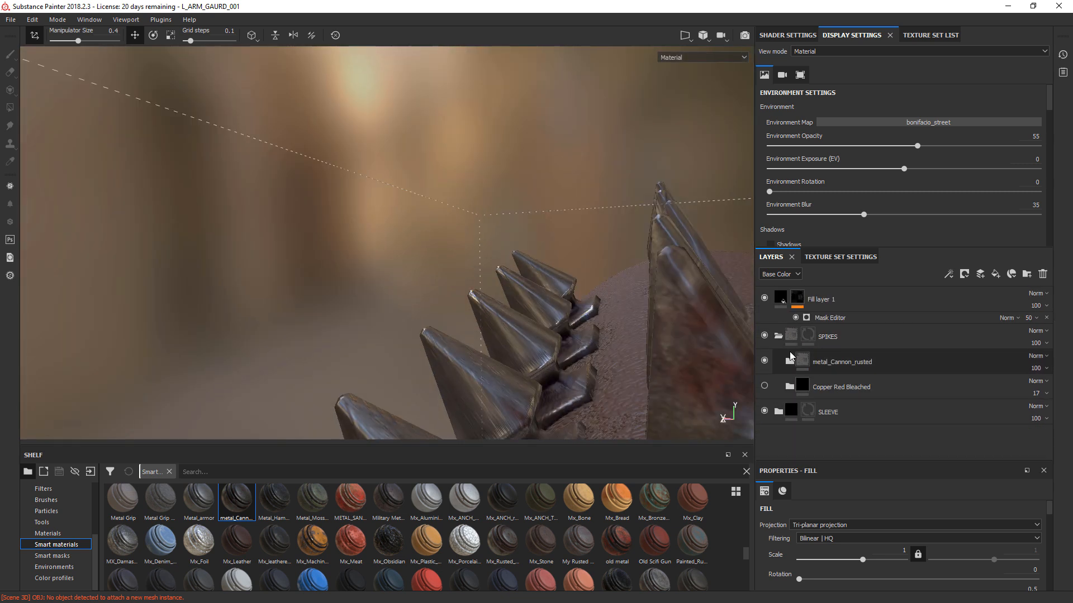
{"action": "left_click", "coordinate": [765, 386]}
{"action": "left_click_drag", "start_coordinate": [529, 332], "coordinate": [872, 274], "text": "alt"}
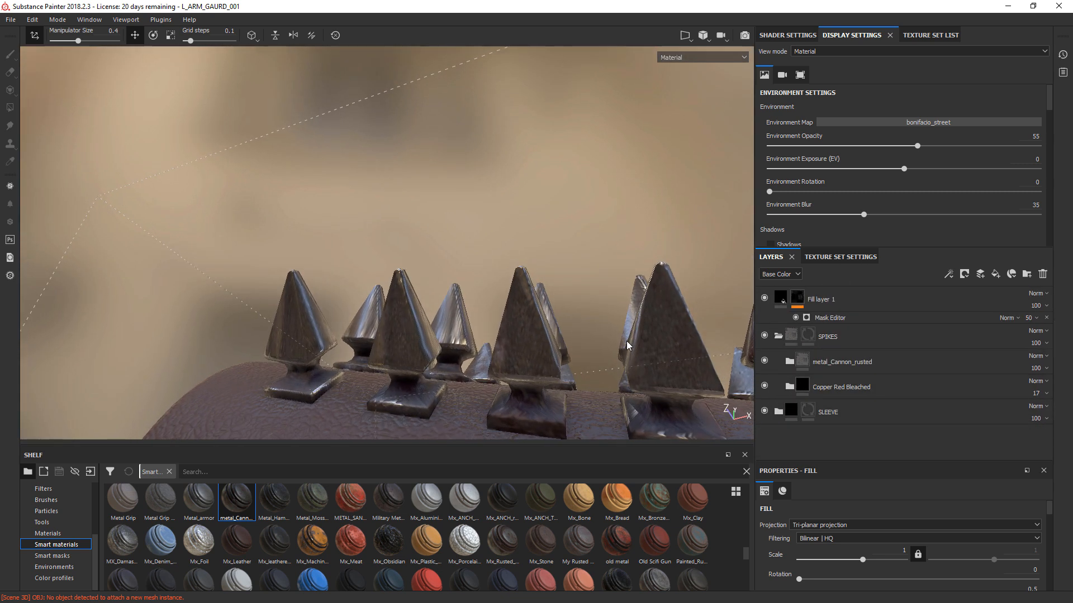
{"action": "scroll", "coordinate": [627, 347], "scroll_direction": "down", "scroll_amount": 3}
{"action": "left_click_drag", "start_coordinate": [627, 347], "coordinate": [773, 370], "text": "alt"}
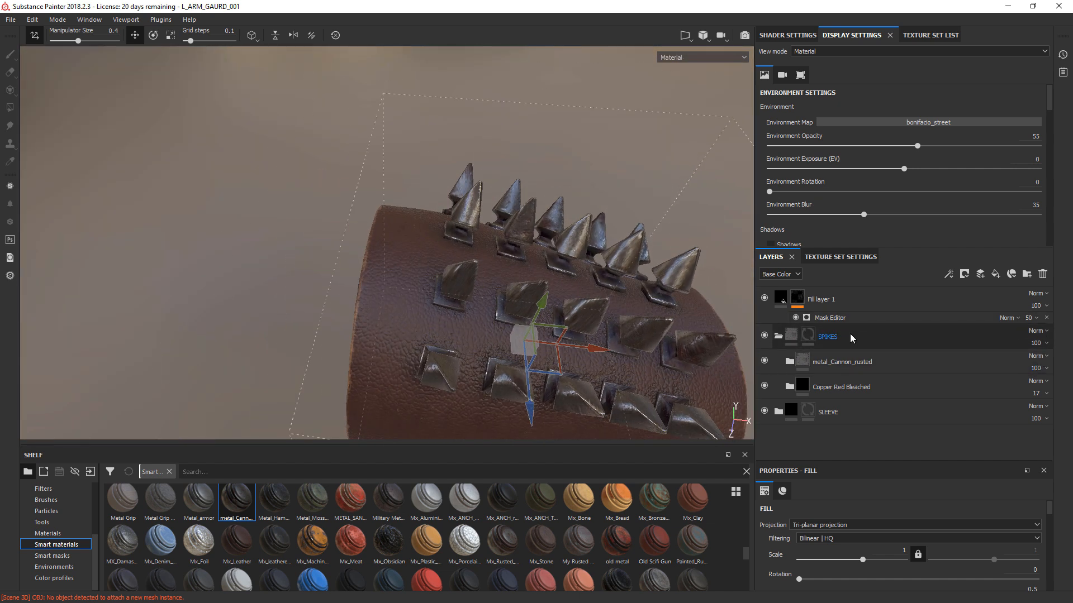
Add a fill layer with Tri-planar projection inside the SPIKES folder, above metal_Cannon_rusted.
{"action": "left_click", "coordinate": [852, 303]}
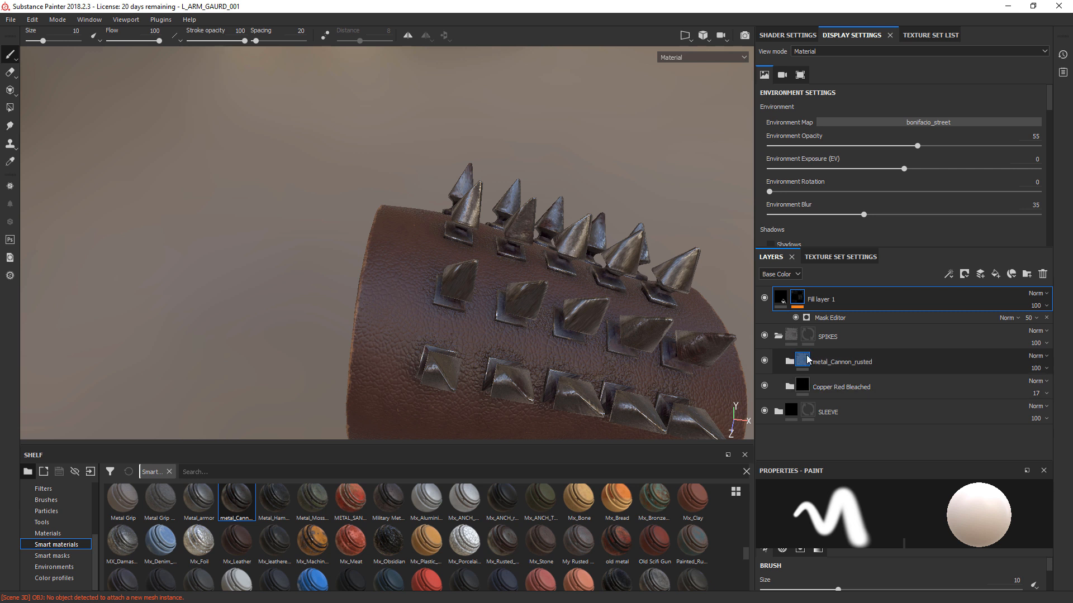
{"action": "left_click", "coordinate": [813, 336]}
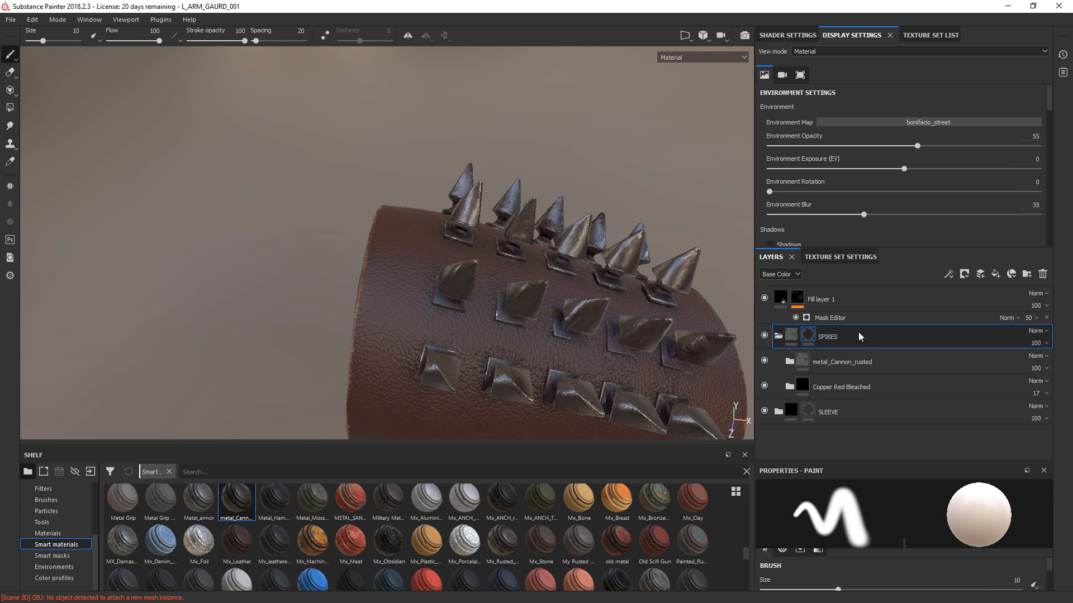
{"action": "left_click", "coordinate": [995, 274]}
{"action": "mouse_move", "coordinate": [862, 340]}
{"action": "left_mouse_down"}
{"action": "mouse_move", "coordinate": [852, 422]}
{"action": "mouse_move", "coordinate": [851, 353]}
{"action": "left_mouse_up"}
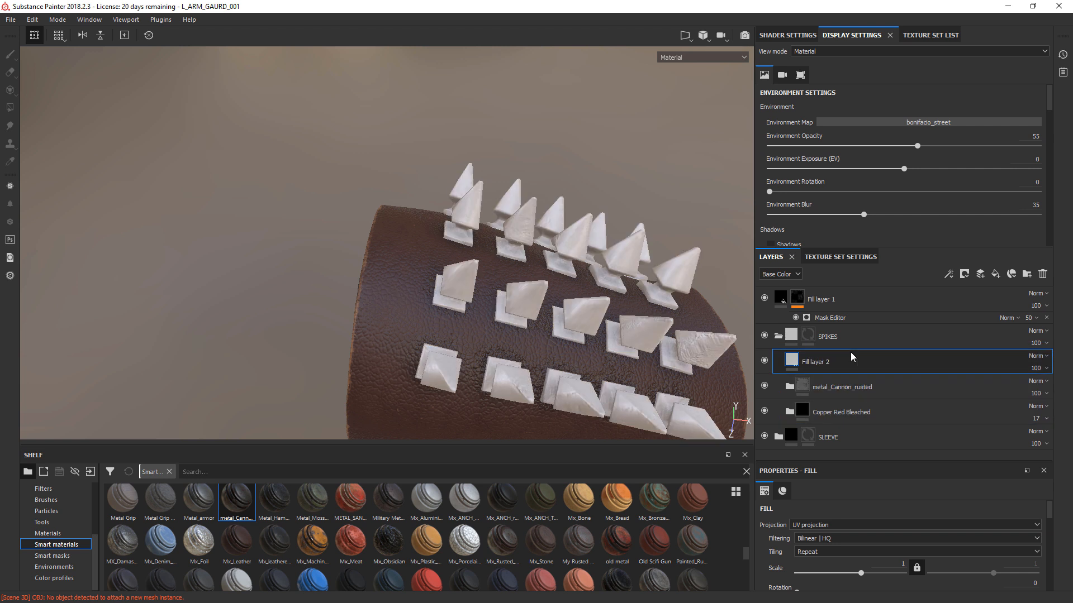
{"action": "left_click", "coordinate": [900, 525]}
{"action": "left_click", "coordinate": [846, 543]}
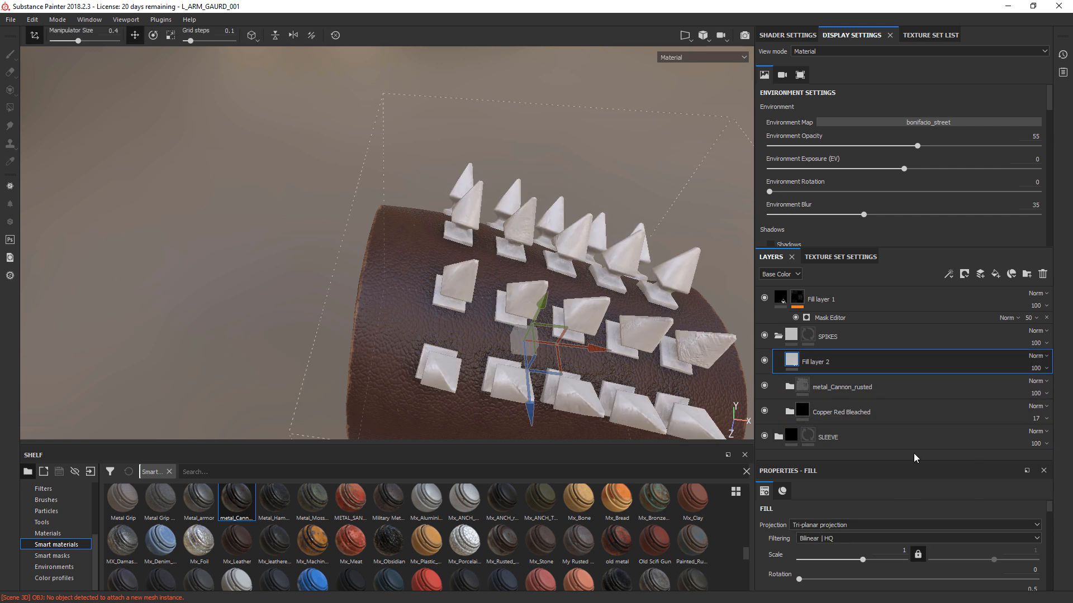
Limit the new SPIKES fill to the color channel and set its base color to a strong orange.
{"action": "left_click_drag", "start_coordinate": [1048, 509], "coordinate": [1048, 555]}
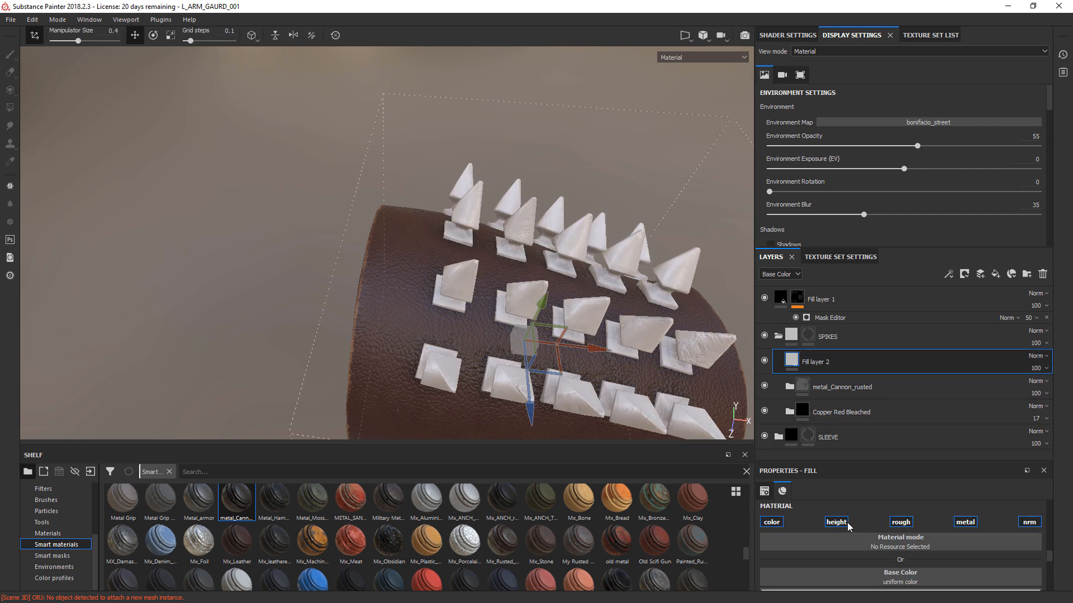
{"action": "left_click", "coordinate": [952, 524]}
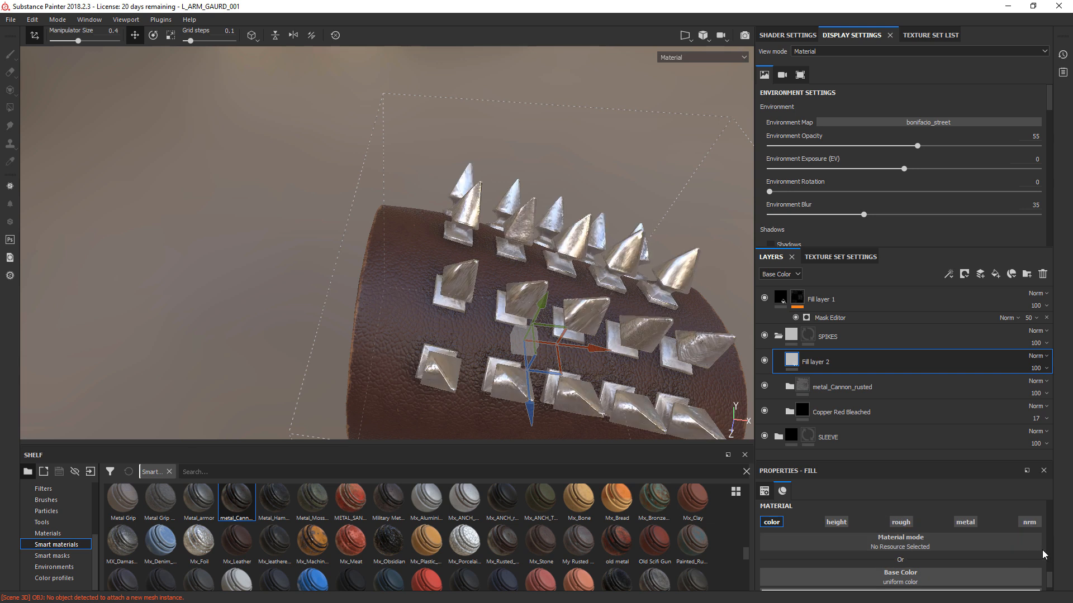
{"action": "scroll", "coordinate": [894, 553], "scroll_direction": "down", "scroll_amount": 1}
{"action": "left_click", "coordinate": [983, 580]}
{"action": "left_click", "coordinate": [998, 482]}
{"action": "left_click_drag", "start_coordinate": [1014, 538], "coordinate": [1016, 558]}
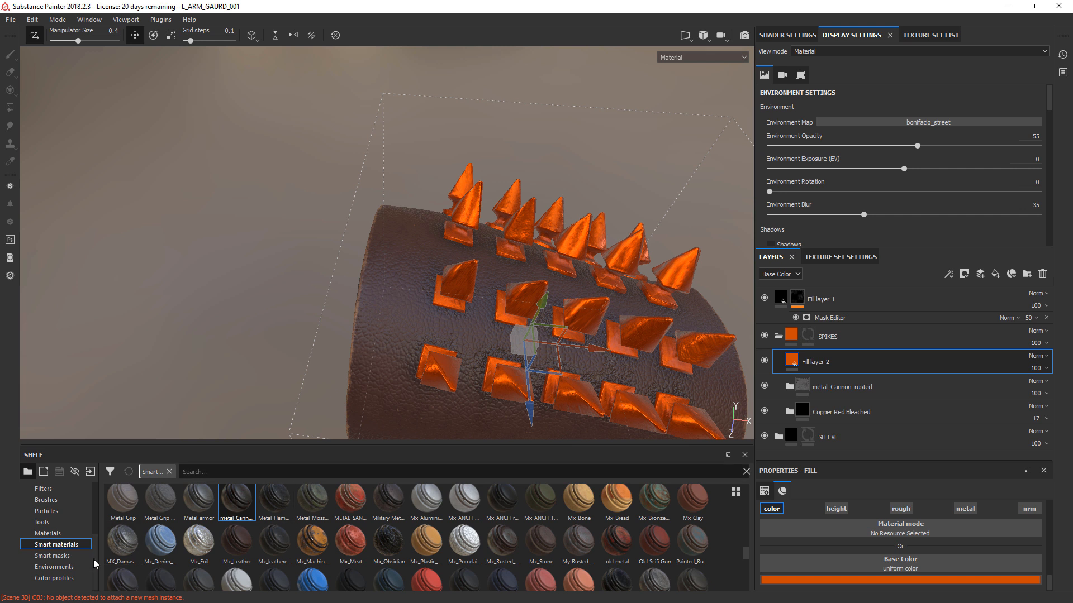
Apply the Edge Rust smart mask to the orange fill layer, and add the Surface Rust smart mask on top of it.
{"action": "left_click", "coordinate": [52, 556]}
{"action": "mouse_move", "coordinate": [749, 523]}
{"action": "left_mouse_down"}
{"action": "mouse_move", "coordinate": [744, 548]}
{"action": "mouse_move", "coordinate": [735, 518]}
{"action": "mouse_move", "coordinate": [808, 361]}
{"action": "left_mouse_up"}
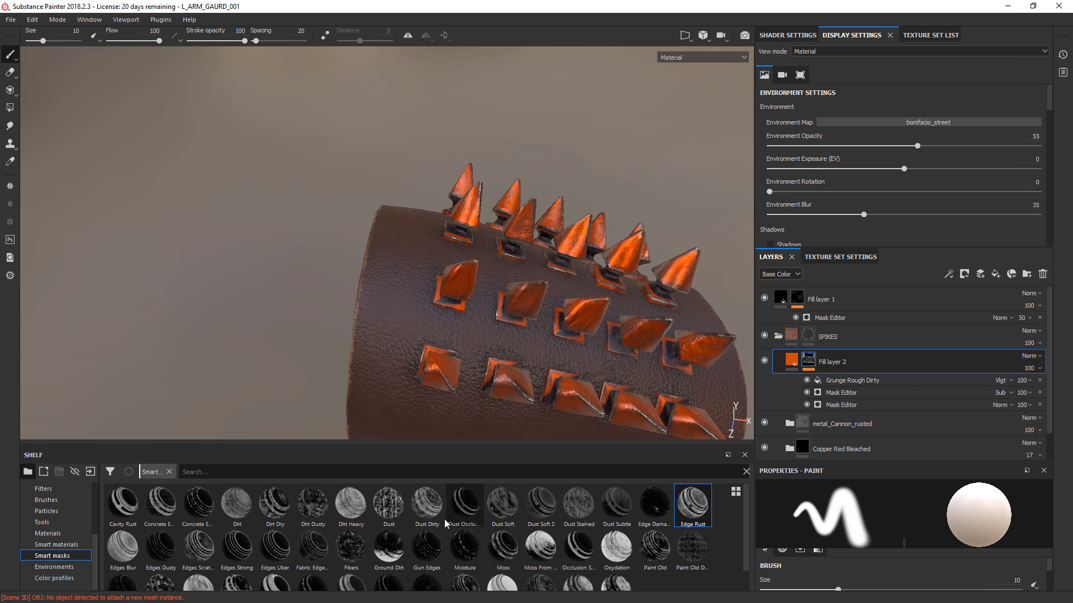
{"action": "scroll", "coordinate": [450, 558], "scroll_direction": "down", "scroll_amount": 1}
{"action": "mouse_move", "coordinate": [401, 576]}
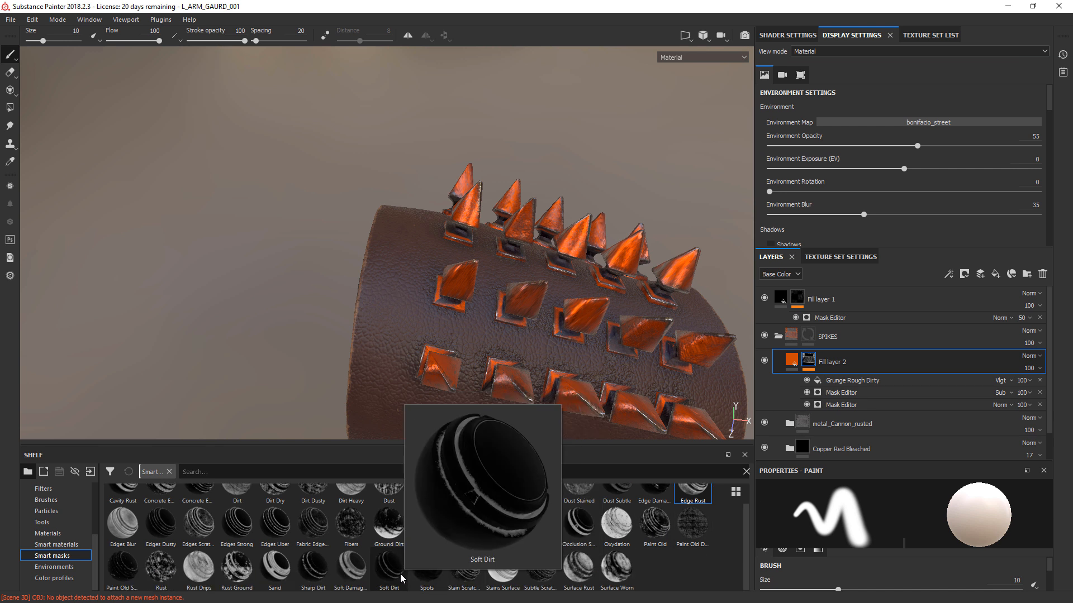
{"action": "mouse_move", "coordinate": [436, 537]}
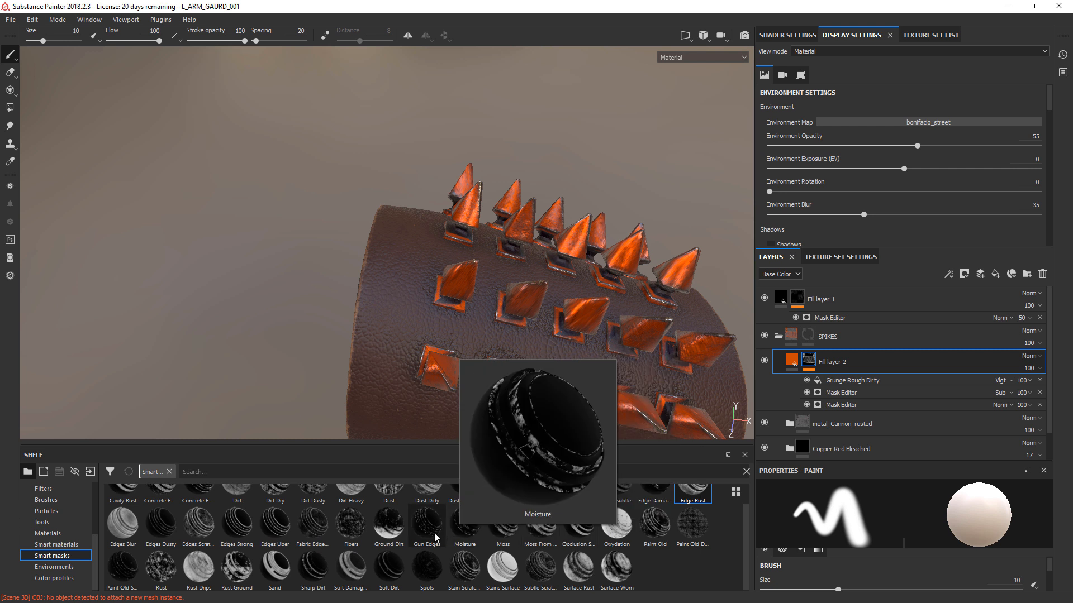
{"action": "mouse_move", "coordinate": [546, 581]}
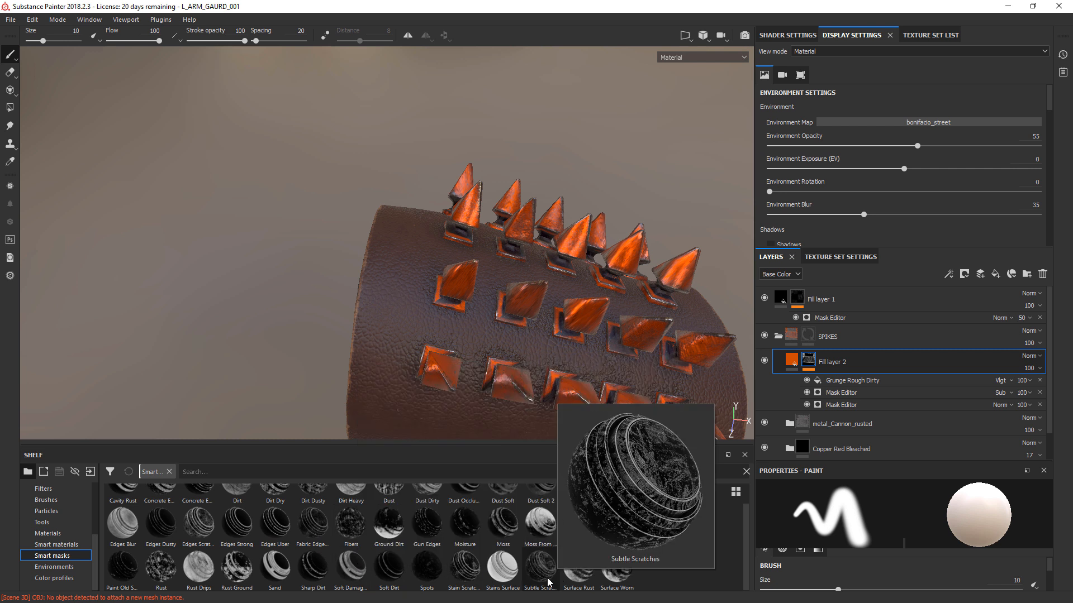
{"action": "left_click_drag", "start_coordinate": [579, 569], "coordinate": [814, 368]}
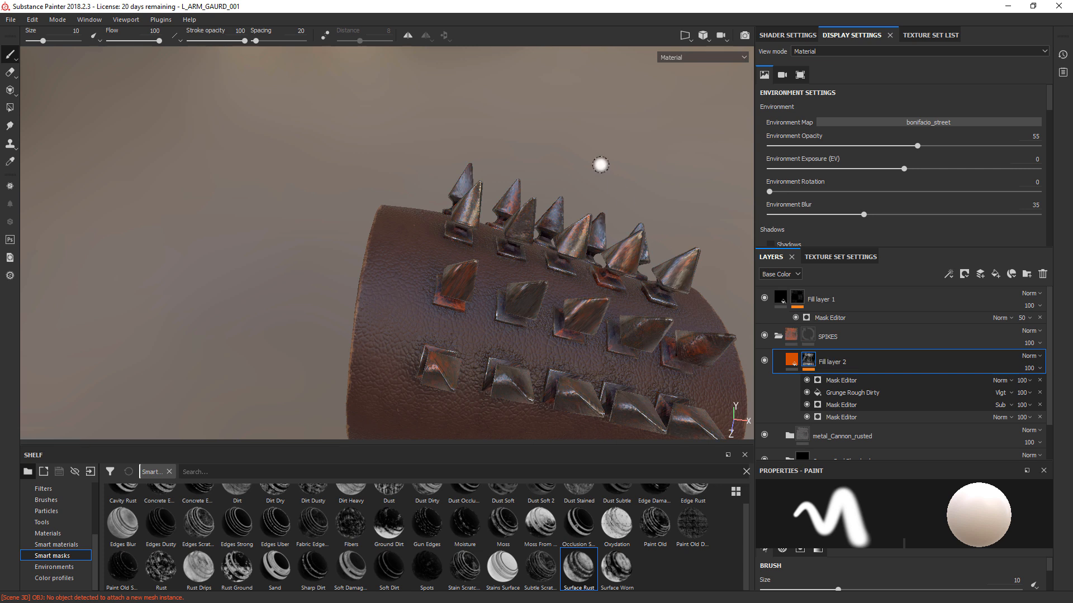
Set the orange rust fill's blend mode to Overlay and inspect the spikes up close.
{"action": "mouse_move", "coordinate": [600, 164]}
{"action": "left_mouse_down", "text": "alt"}
{"action": "mouse_move", "coordinate": [503, 112]}
{"action": "mouse_move", "coordinate": [271, 163]}
{"action": "mouse_move", "coordinate": [615, 228]}
{"action": "mouse_move", "coordinate": [749, 268]}
{"action": "mouse_move", "coordinate": [713, 247]}
{"action": "left_mouse_up", "text": "alt"}
{"action": "left_click", "coordinate": [1031, 356]}
{"action": "left_click", "coordinate": [1019, 182]}
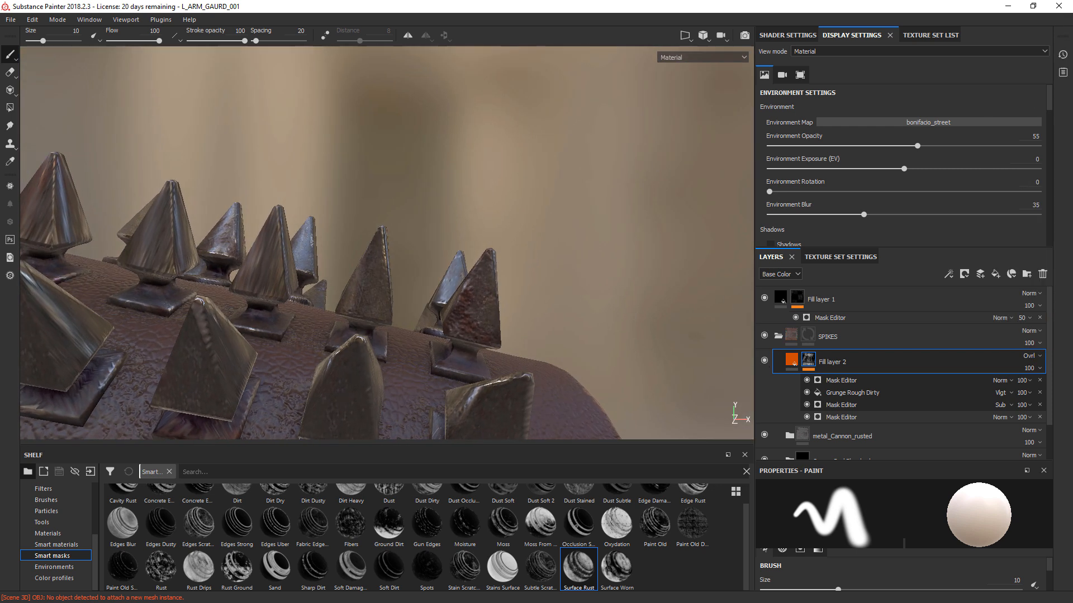
{"action": "left_click_drag", "start_coordinate": [313, 252], "coordinate": [300, 268], "text": "alt"}
Set the topmost dark fill layer's blend mode to Multiply, check the whole arm guard, and collapse the SPIKES folder.
{"action": "left_click", "coordinate": [841, 301]}
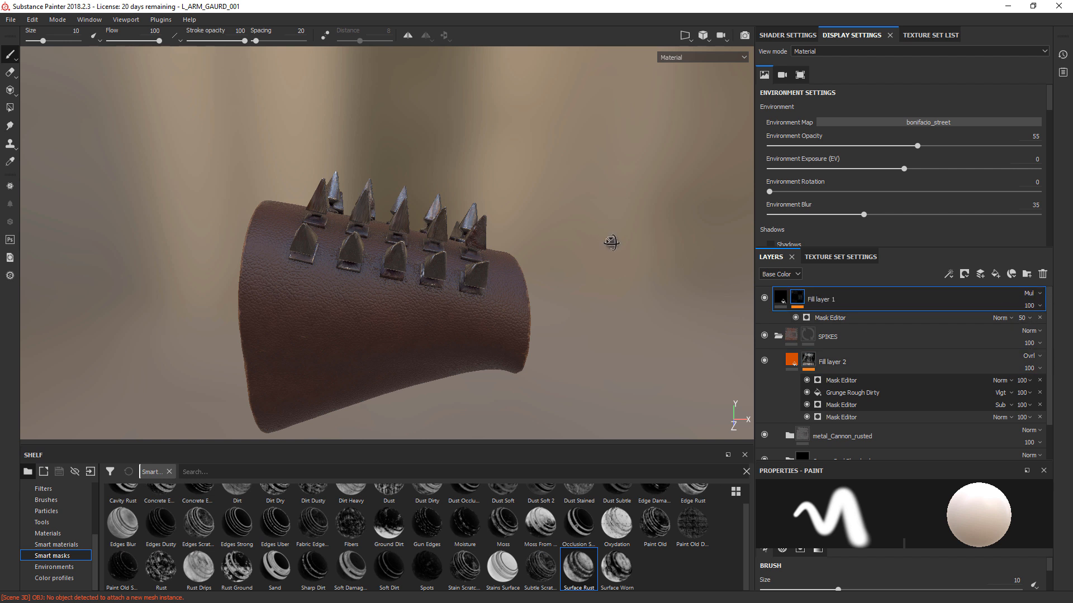
{"action": "left_click_drag", "start_coordinate": [611, 242], "coordinate": [572, 249], "text": "alt"}
{"action": "left_click", "coordinate": [765, 299]}
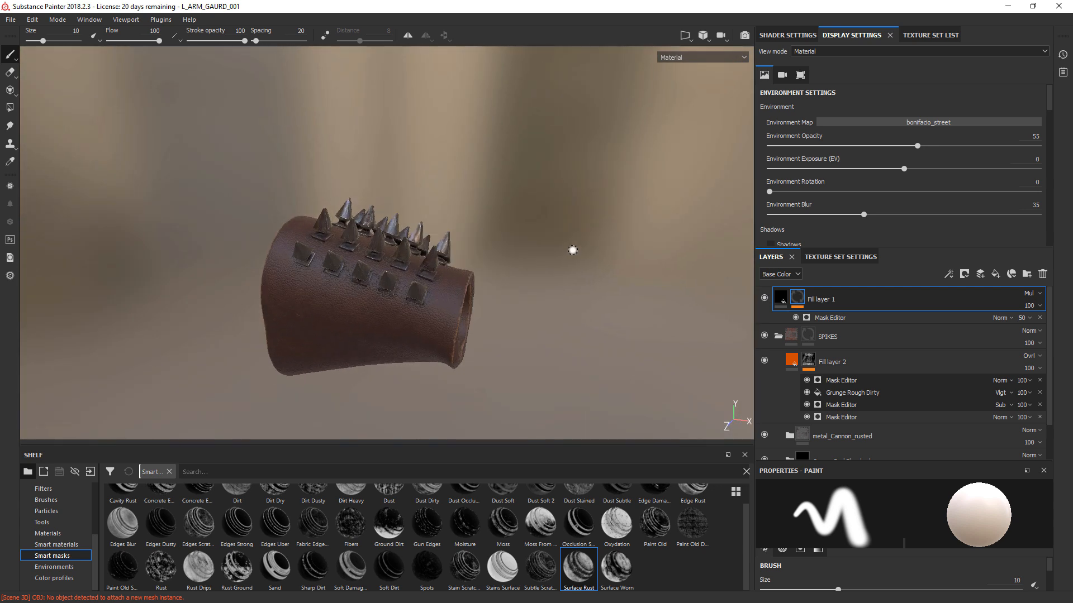
{"action": "right_click_drag", "start_coordinate": [572, 249], "coordinate": [709, 373], "text": "alt"}
{"action": "middle_click_drag", "start_coordinate": [708, 373], "coordinate": [619, 252], "text": "alt"}
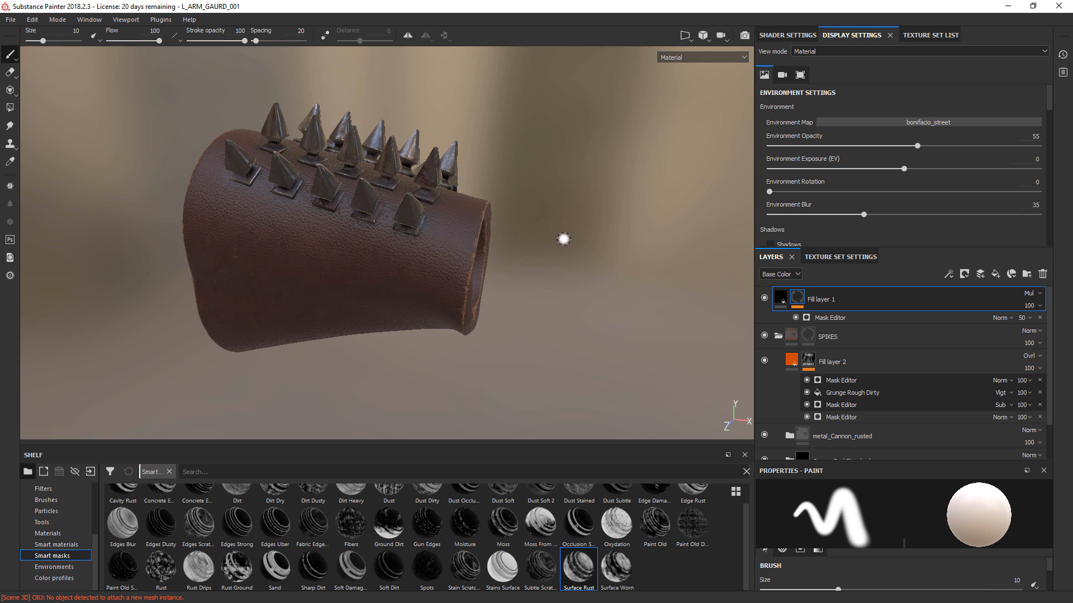
{"action": "left_click", "coordinate": [779, 336]}
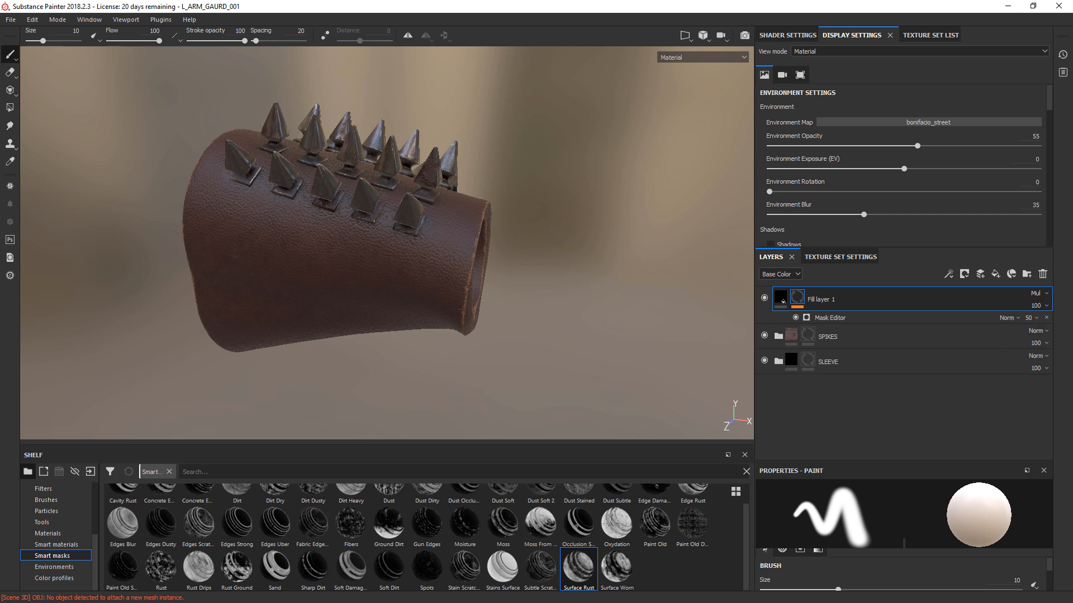
Export the defaultMat texture set with the OpenGL PBR MR configuration at 4096x4096.
{"action": "left_click", "coordinate": [10, 19]}
{"action": "left_click", "coordinate": [62, 119]}
{"action": "left_click", "coordinate": [10, 19]}
{"action": "left_click", "coordinate": [43, 217]}
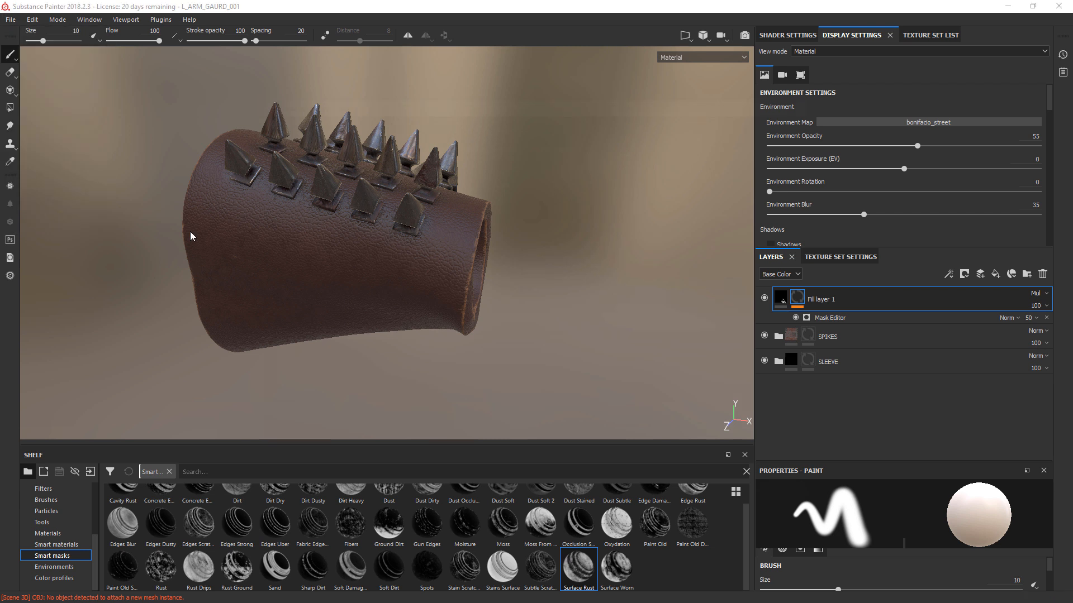
{"action": "left_click", "coordinate": [698, 159]}
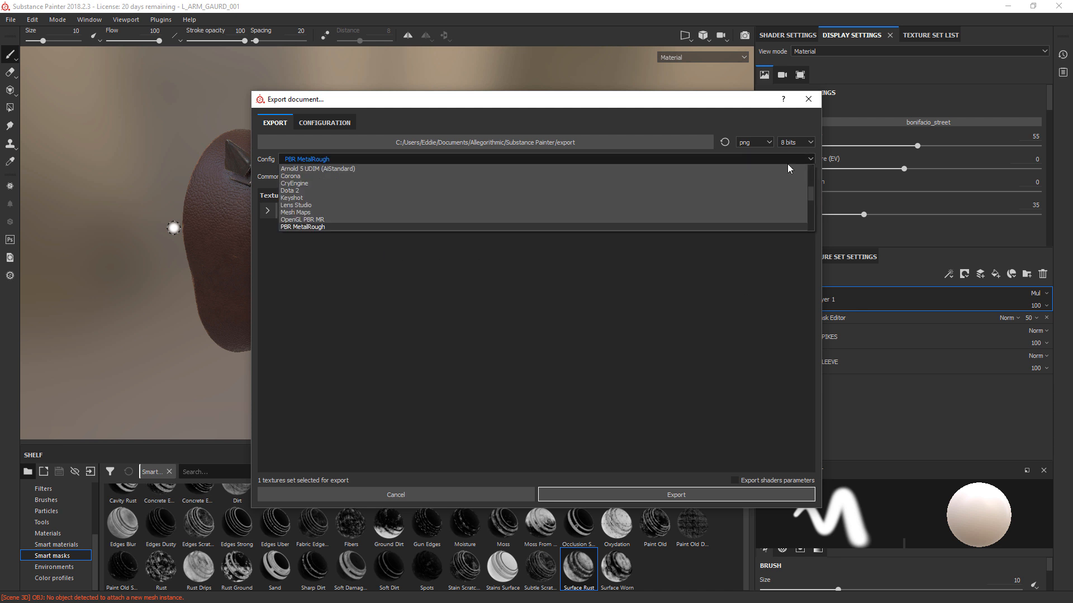
{"action": "left_click", "coordinate": [305, 168]}
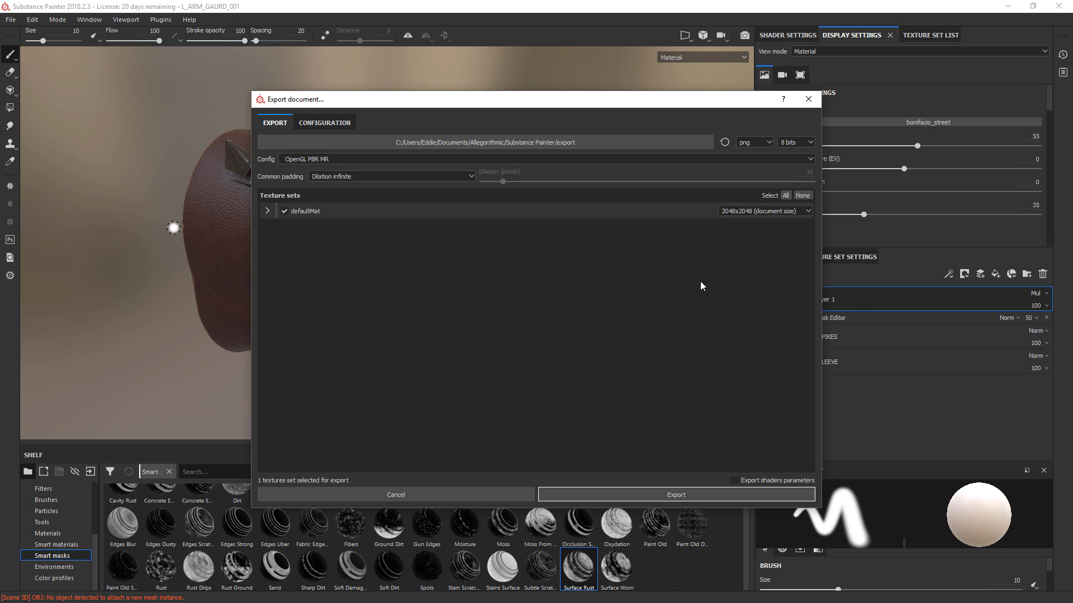
{"action": "left_click", "coordinate": [808, 210]}
{"action": "left_click", "coordinate": [722, 227]}
{"action": "left_click", "coordinate": [667, 494]}
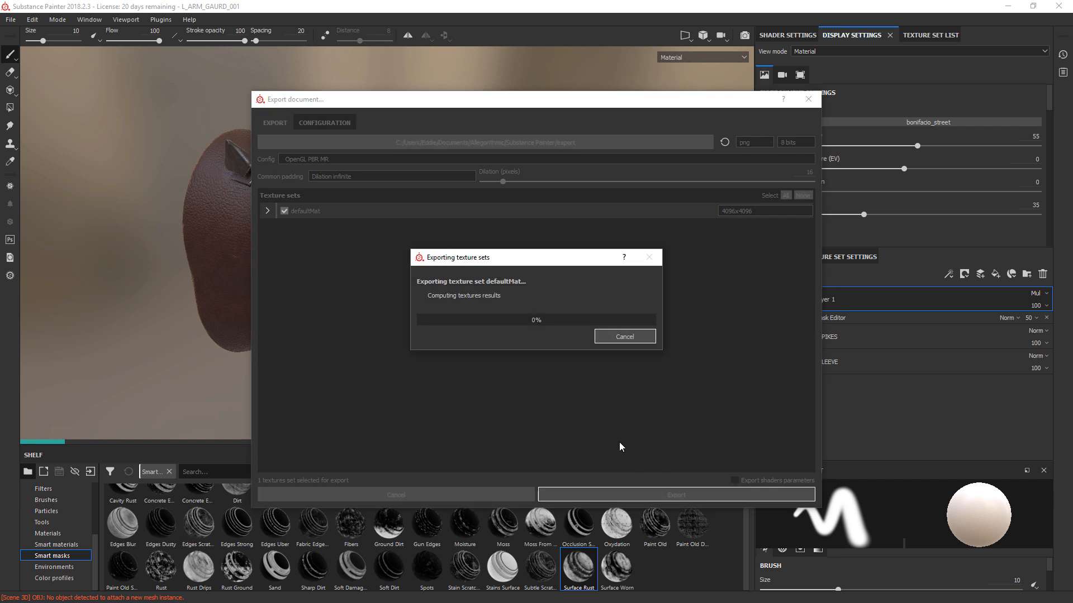
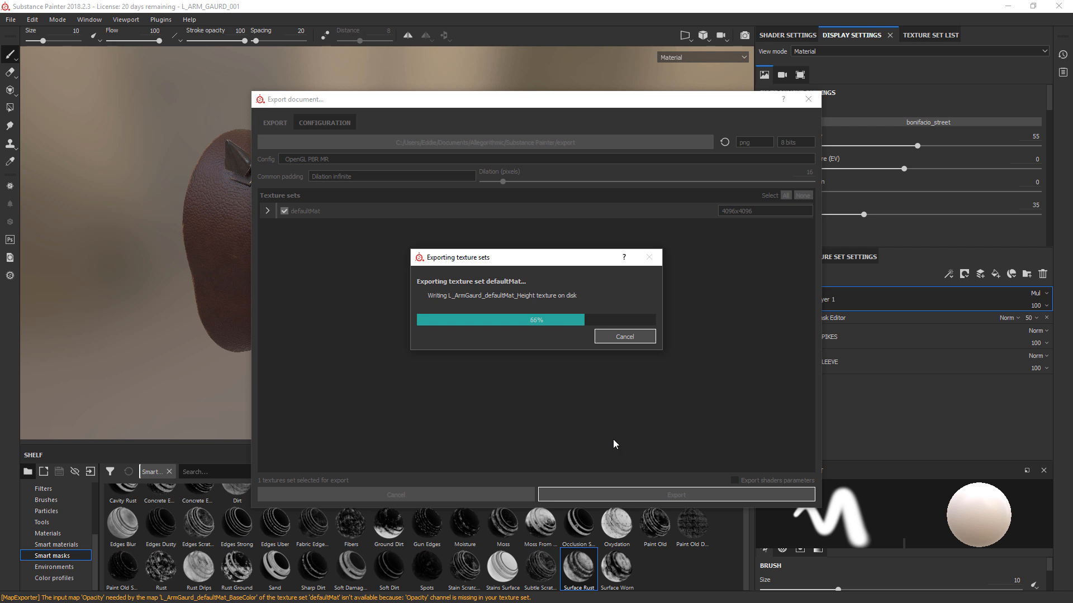
Open the export folder and view the exported L_ArmGaurd_defaultMat_BaseColor.png texture.
{"action": "left_click", "coordinate": [491, 314]}
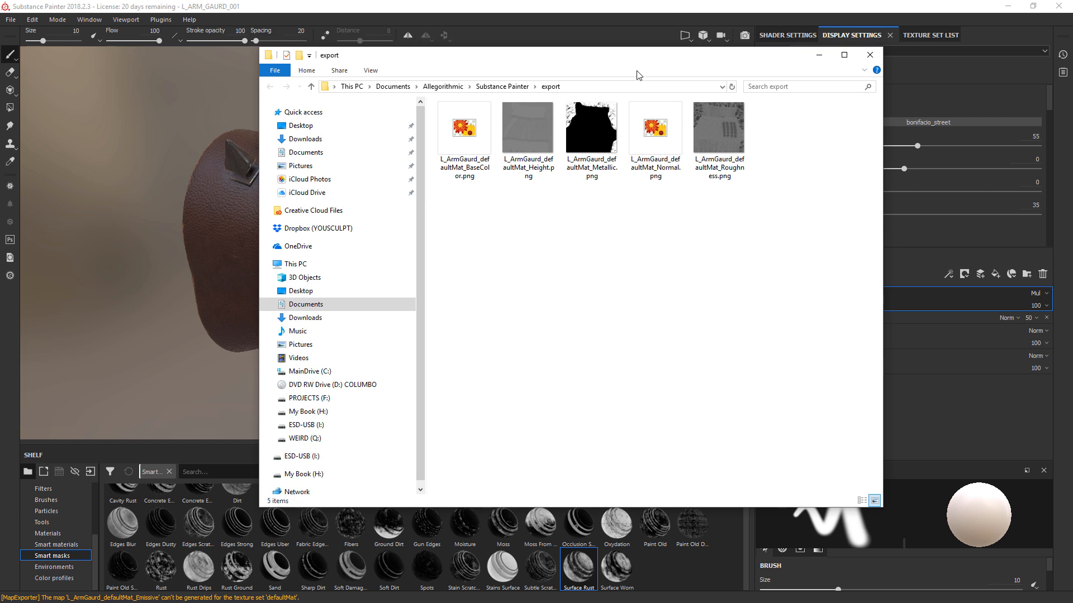
{"action": "double_click", "coordinate": [475, 144]}
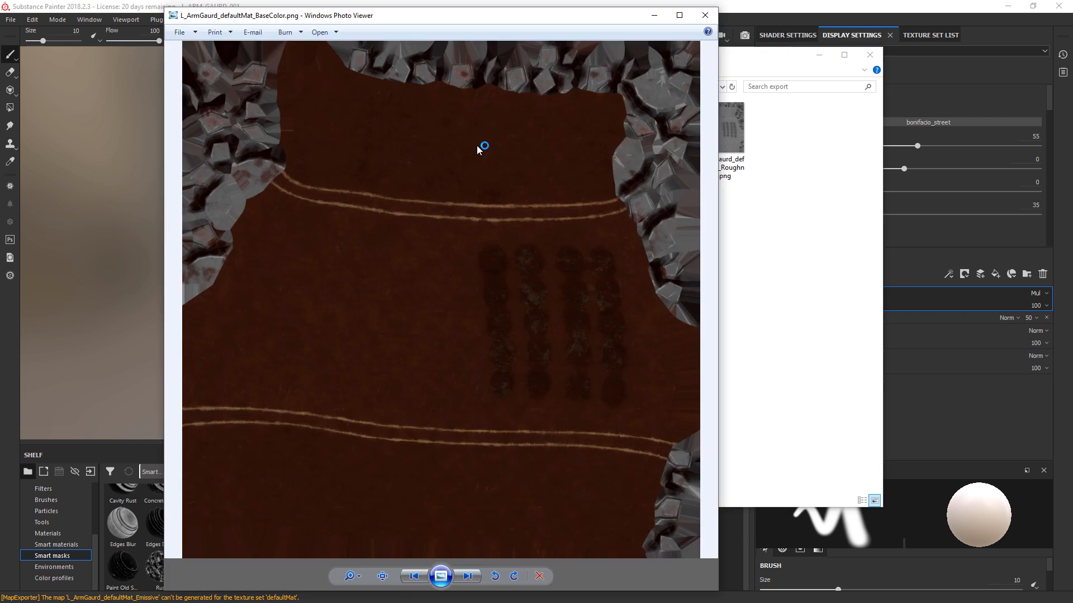
Look through the remaining exported arm guard maps, starting with the height map.
{"action": "left_click", "coordinate": [468, 577]}
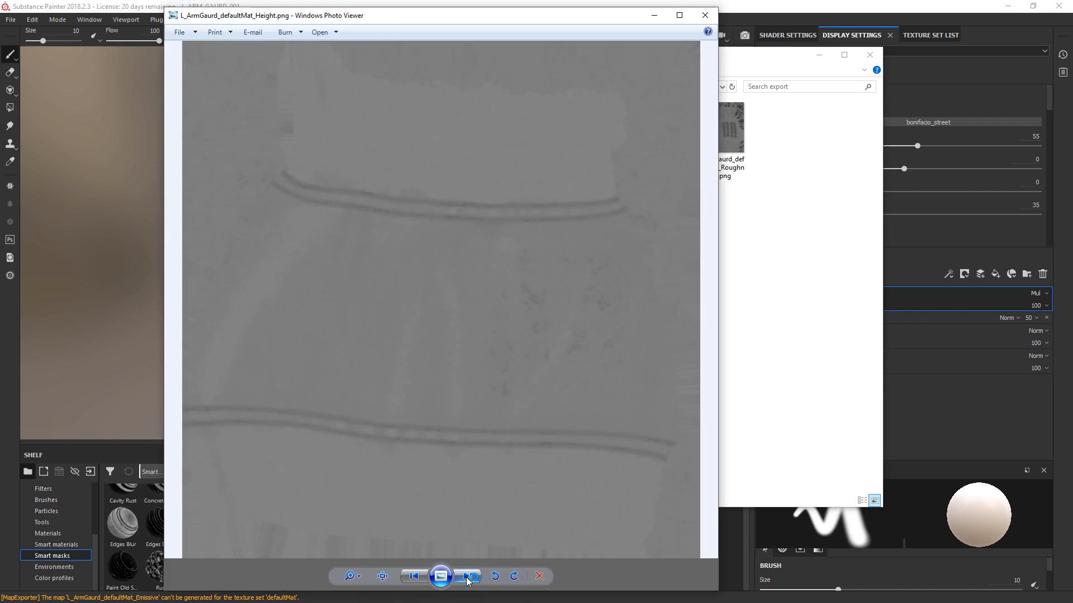
{"action": "left_click", "coordinate": [468, 579]}
{"action": "left_click", "coordinate": [468, 577]}
{"action": "left_click", "coordinate": [467, 577]}
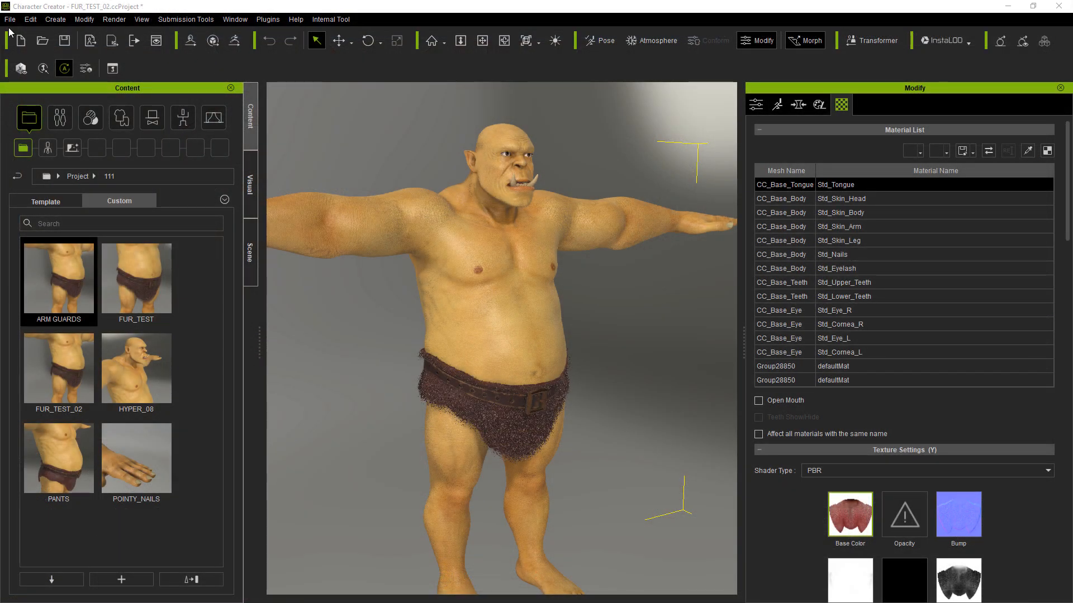
Switch to Character Creator and import L_ArmGaurd.OBJ from the OGRE_ARM_GAURDS MESHES folder through the cloth, hair and accessory creation command.
{"action": "left_click", "coordinate": [56, 20]}
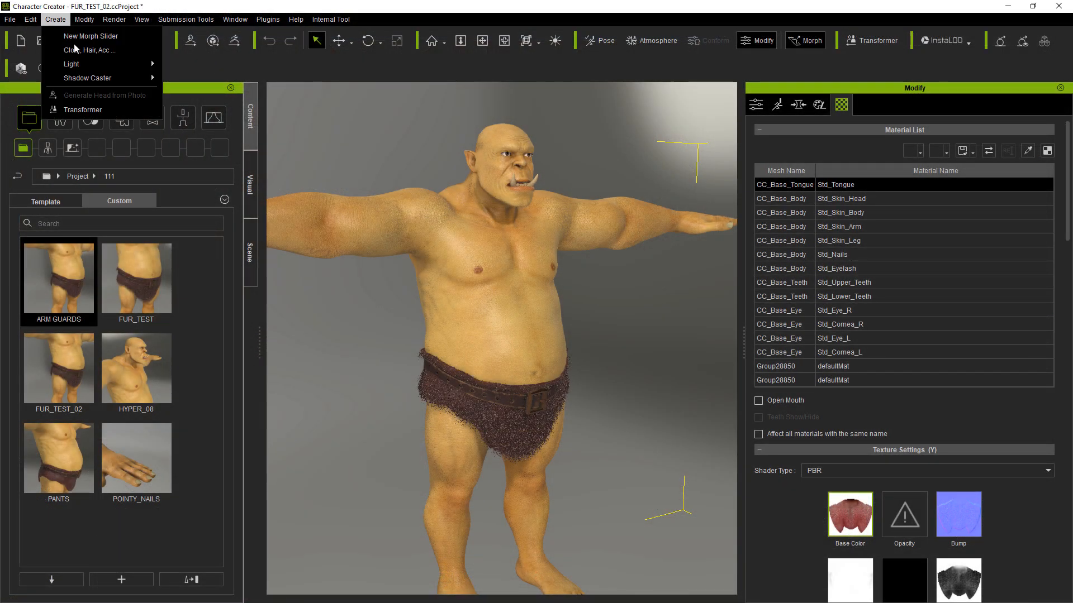
{"action": "left_click", "coordinate": [79, 51]}
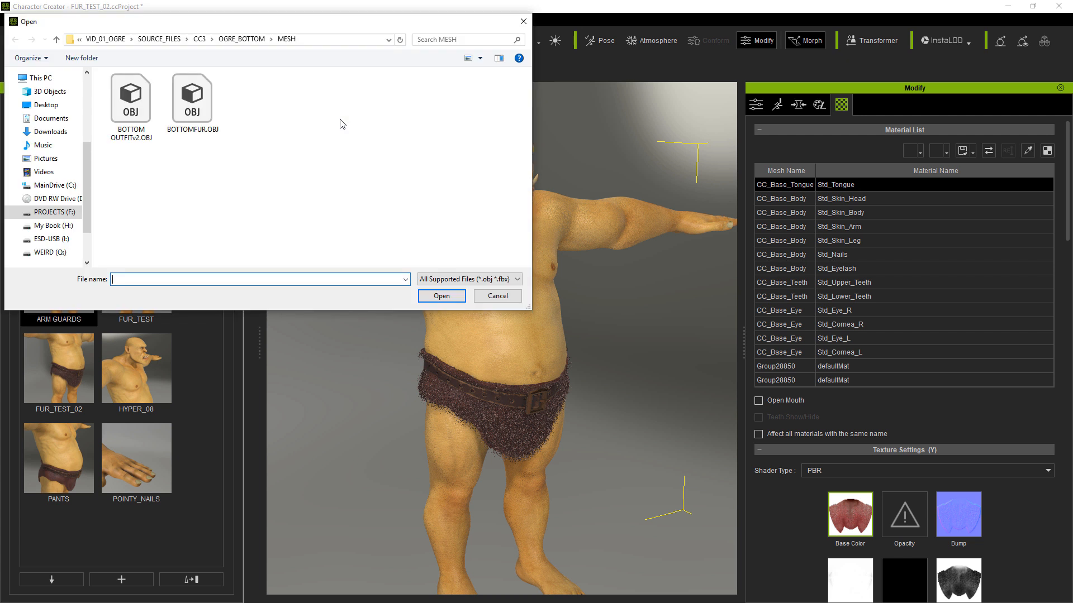
{"action": "left_click", "coordinate": [231, 42]}
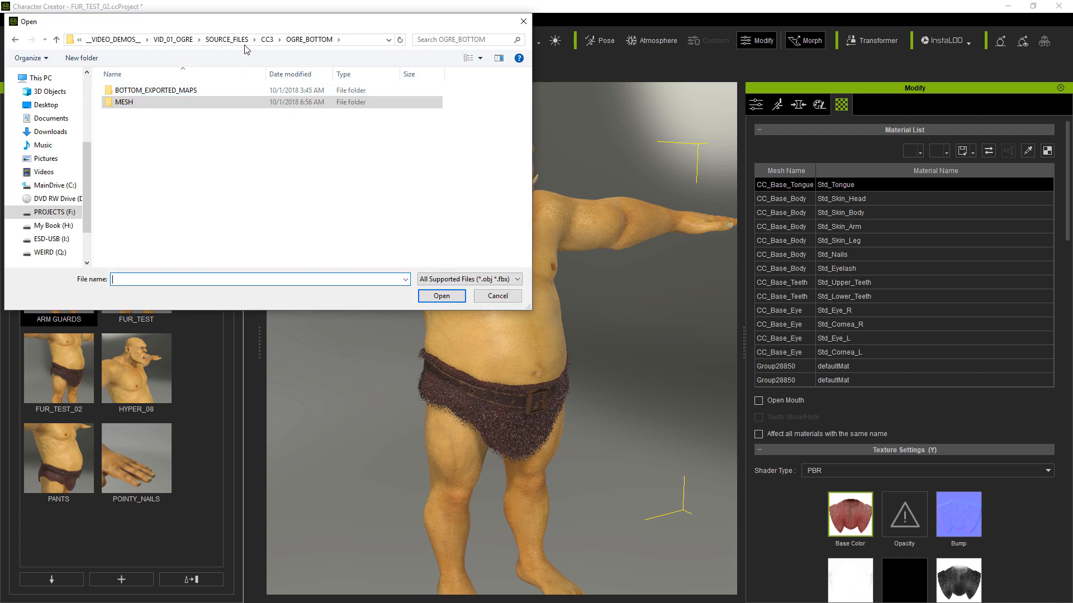
{"action": "left_click", "coordinate": [265, 41]}
{"action": "double_click", "coordinate": [144, 103]}
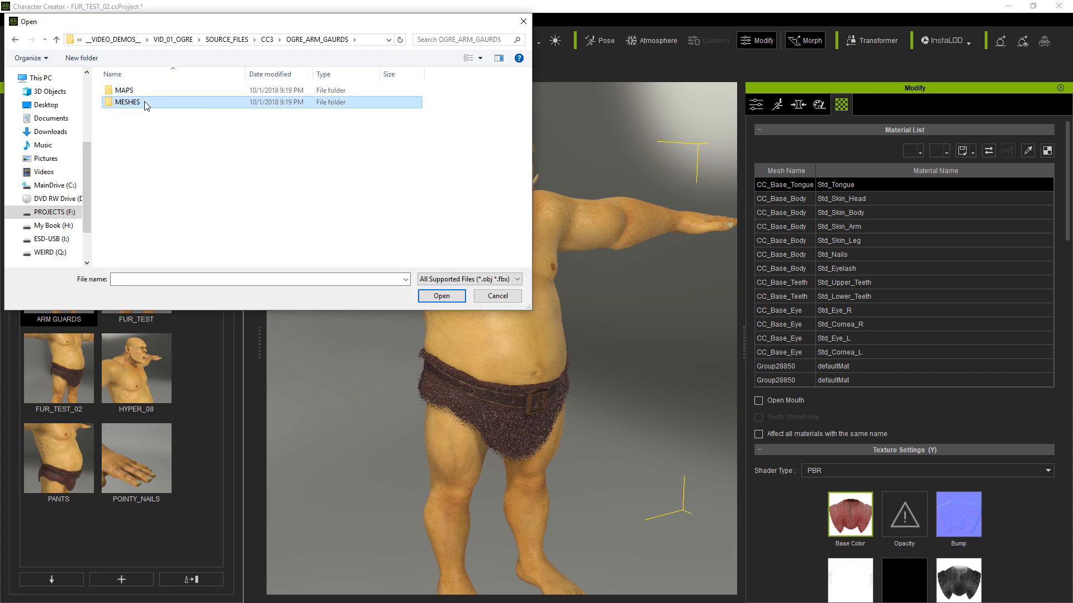
{"action": "double_click", "coordinate": [144, 103]}
{"action": "left_click", "coordinate": [130, 101]}
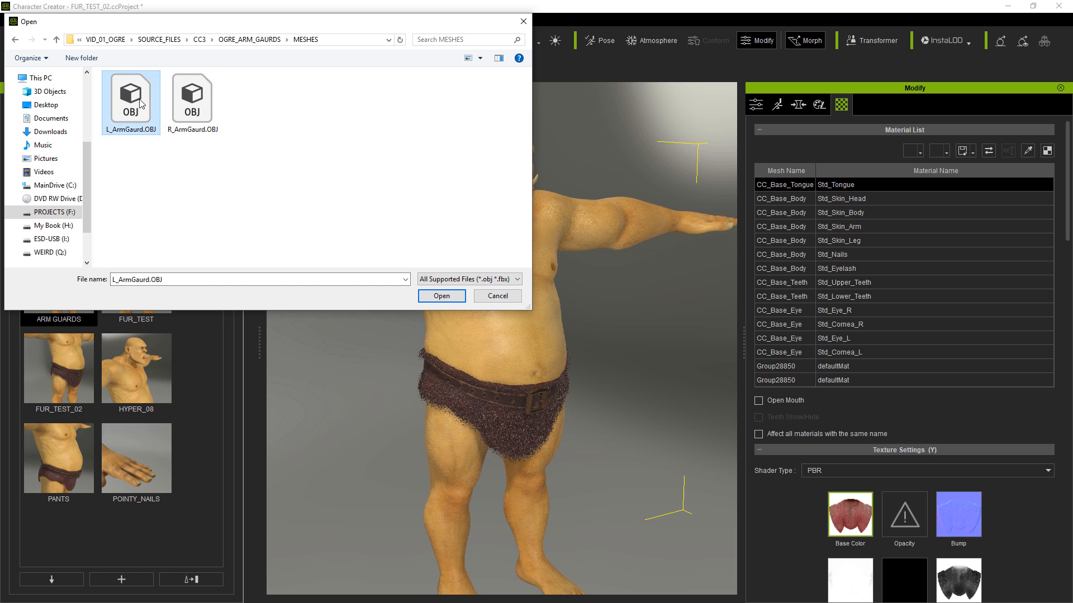
{"action": "left_click", "coordinate": [441, 296]}
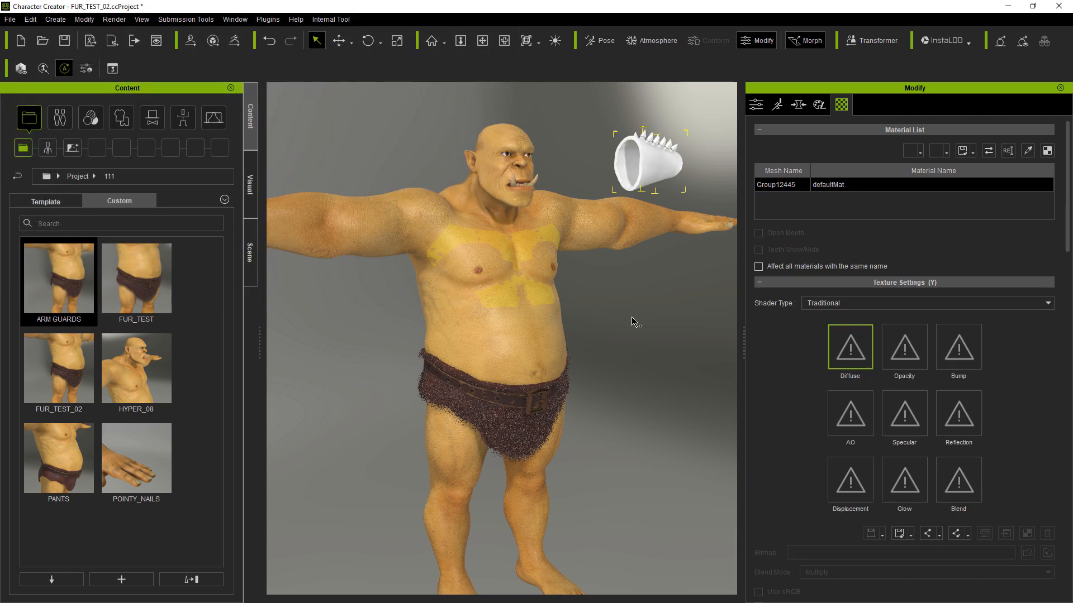
Activate the Move tool and set the arm guard's pivot to the centre of the mesh.
{"action": "left_click", "coordinate": [339, 41]}
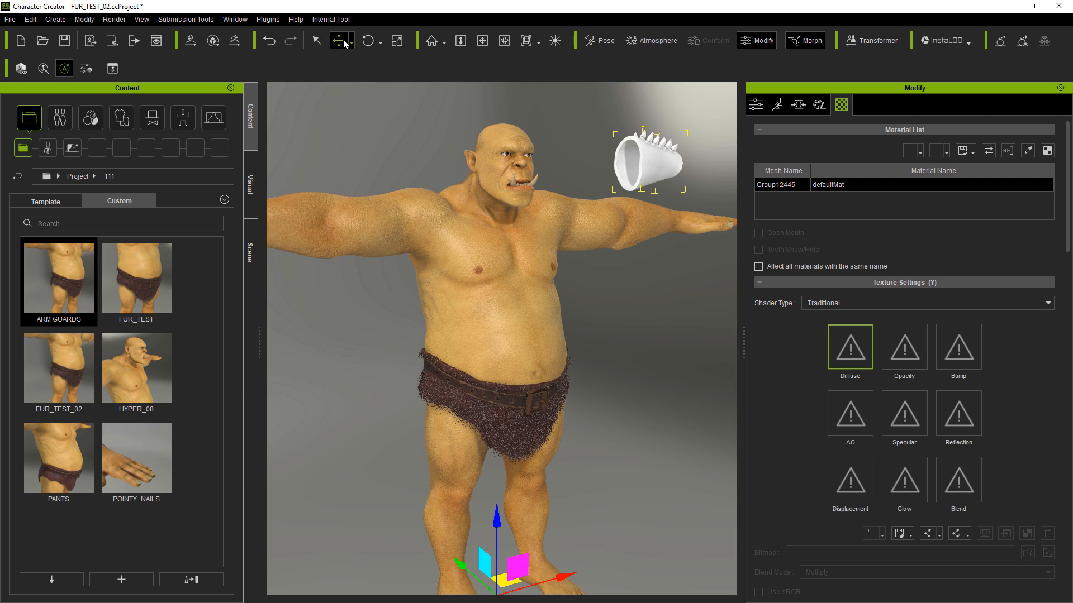
{"action": "left_click", "coordinate": [756, 104]}
{"action": "left_click_drag", "start_coordinate": [1068, 277], "coordinate": [1068, 435]}
{"action": "left_click", "coordinate": [902, 555]}
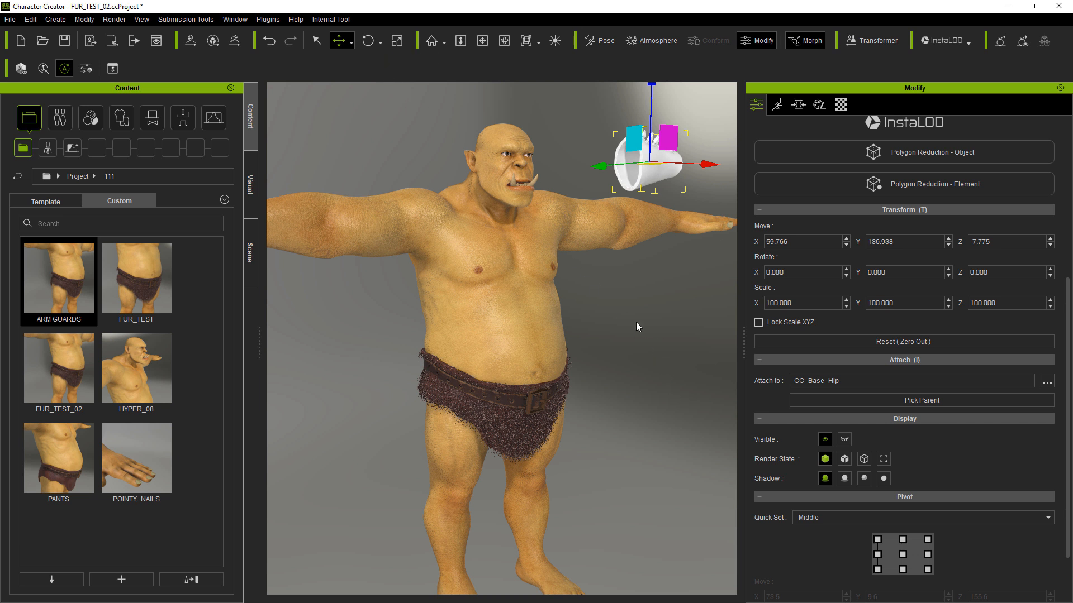
Lower the arm guard onto the ogre's left forearm, to a Y position of about 118.03.
{"action": "right_click_drag", "start_coordinate": [637, 326], "coordinate": [560, 324]}
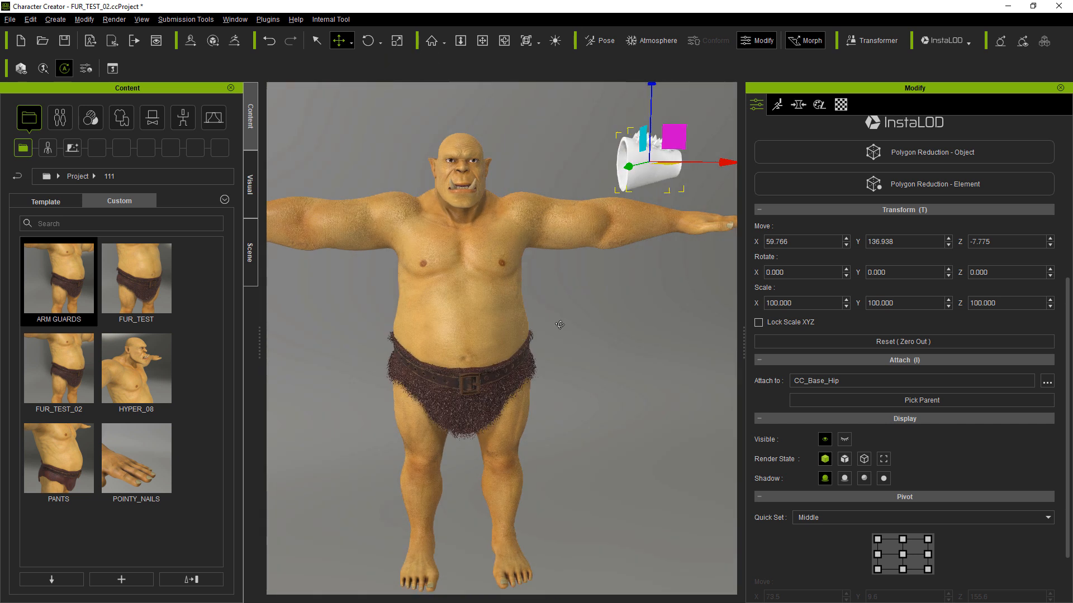
{"action": "middle_click_drag", "start_coordinate": [658, 304], "coordinate": [599, 361]}
{"action": "scroll", "coordinate": [619, 364], "scroll_direction": "up", "scroll_amount": 3}
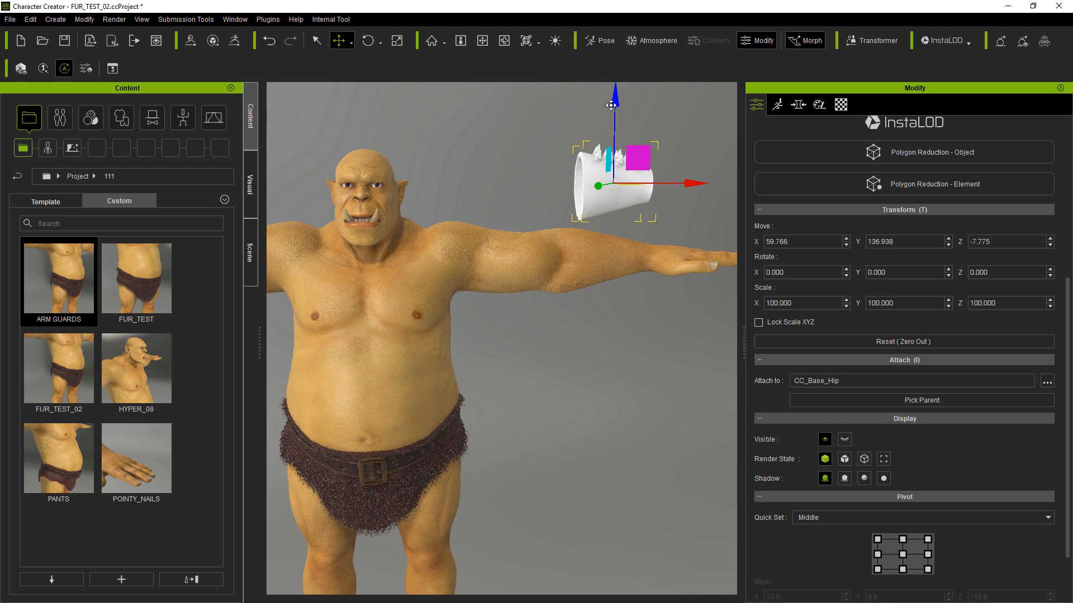
{"action": "left_click_drag", "start_coordinate": [611, 105], "coordinate": [610, 171]}
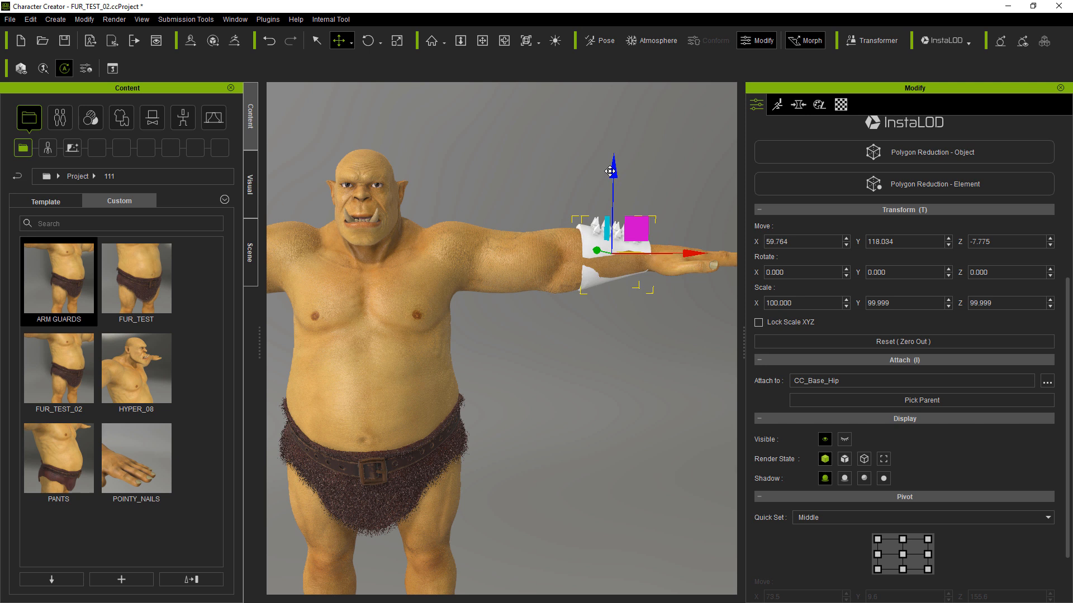
Shift the arm guard backward around the forearm to a Z position of about -6.74.
{"action": "left_click_drag", "start_coordinate": [503, 208], "coordinate": [663, 271], "text": "alt"}
{"action": "scroll", "coordinate": [663, 267], "scroll_direction": "up", "scroll_amount": 3}
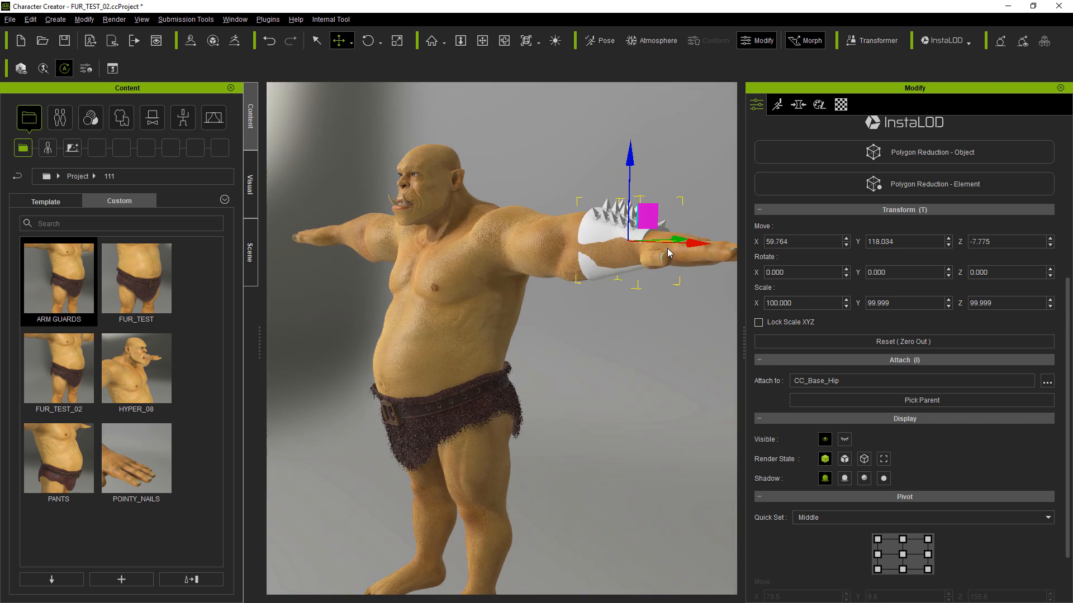
{"action": "right_click_drag", "start_coordinate": [569, 315], "coordinate": [455, 394], "text": "alt"}
{"action": "left_click_drag", "start_coordinate": [456, 394], "coordinate": [598, 308], "text": "alt"}
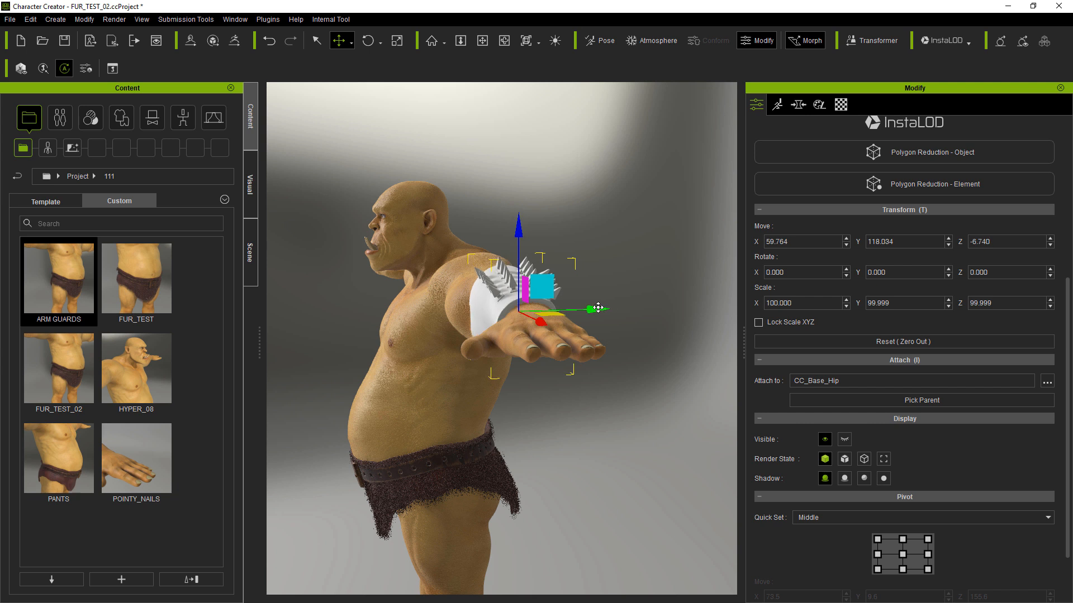
Slide the arm guard slightly along the arm toward the elbow, to an X position of about 58.83.
{"action": "left_click_drag", "start_coordinate": [556, 397], "coordinate": [877, 356], "text": "alt"}
{"action": "scroll", "coordinate": [675, 389], "scroll_direction": "up", "scroll_amount": 3}
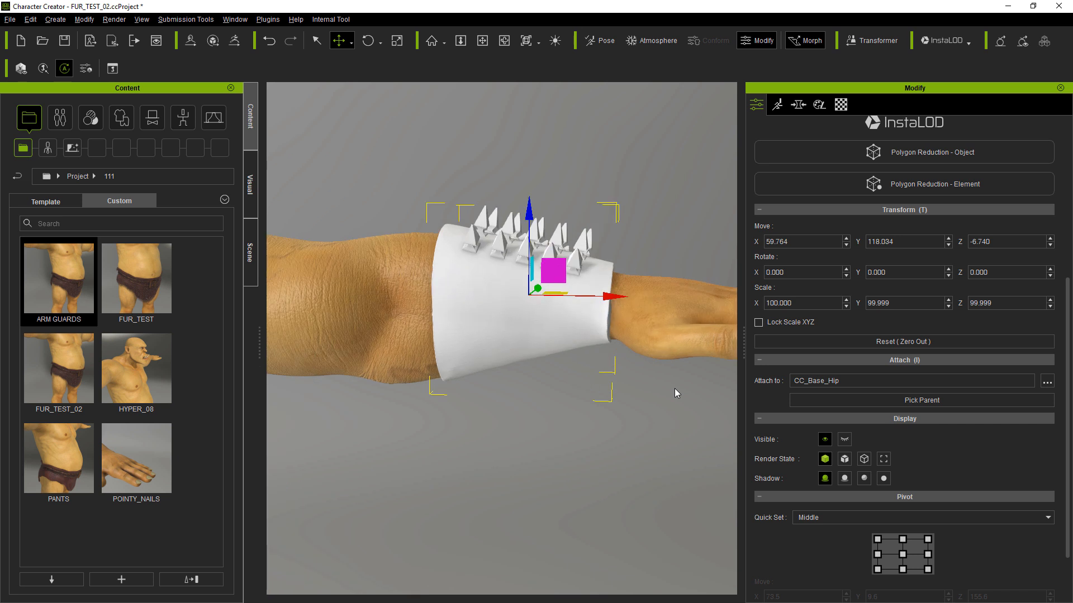
{"action": "middle_click_drag", "start_coordinate": [675, 388], "coordinate": [565, 387]}
{"action": "right_click_drag", "start_coordinate": [565, 388], "coordinate": [598, 360]}
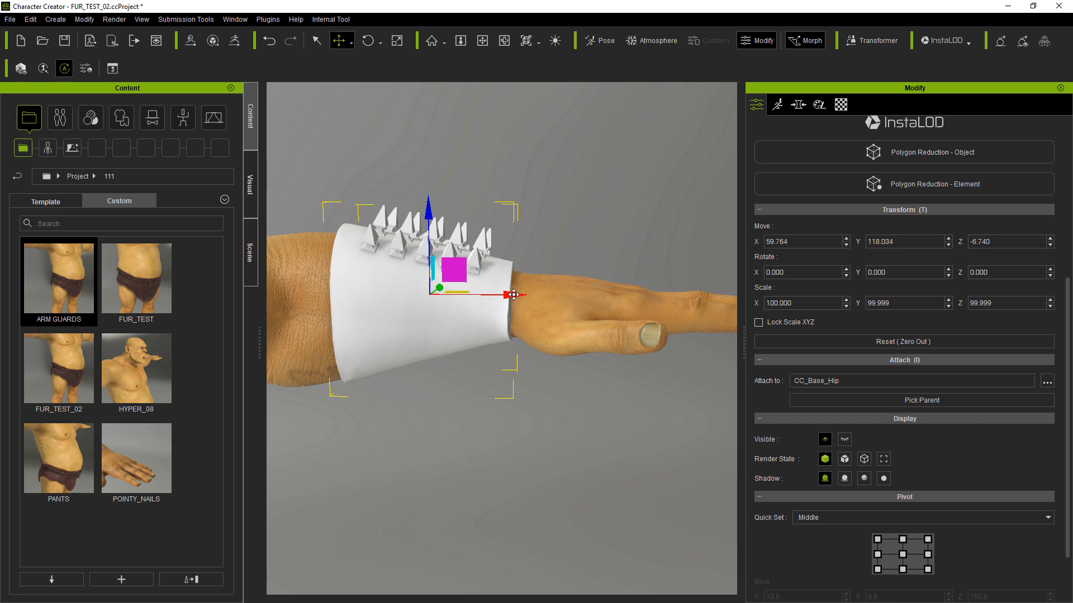
{"action": "left_click_drag", "start_coordinate": [513, 294], "coordinate": [505, 293]}
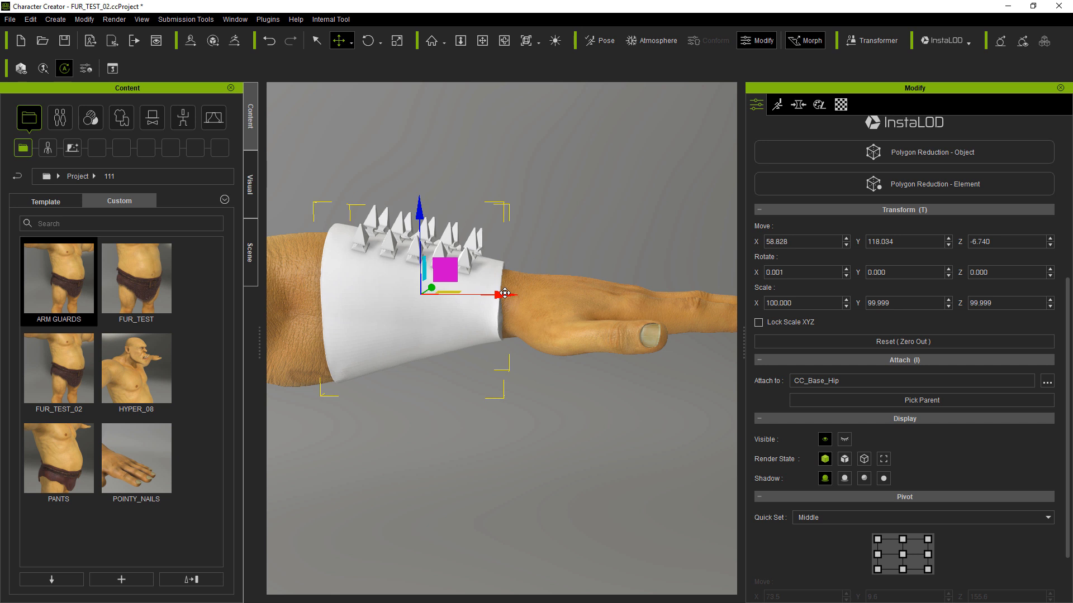
Fine-tune the arm guard's height around the wrist to a Y position of about 117.56.
{"action": "middle_click_drag", "start_coordinate": [570, 242], "coordinate": [562, 253], "text": "alt"}
{"action": "left_click_drag", "start_coordinate": [520, 281], "coordinate": [470, 110], "text": "alt"}
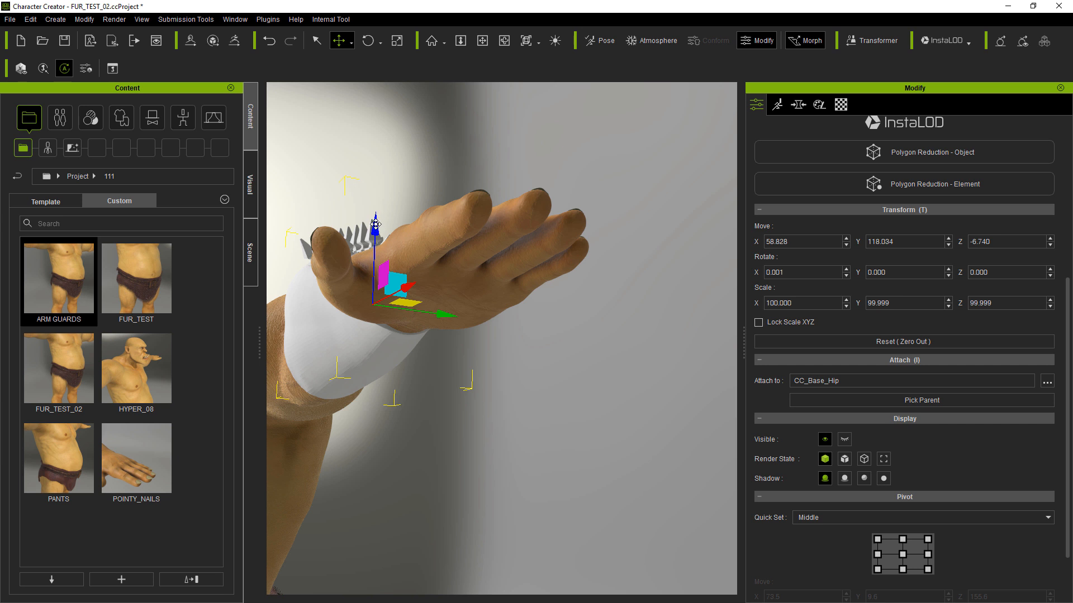
{"action": "left_click_drag", "start_coordinate": [376, 224], "coordinate": [436, 163]}
{"action": "left_click_drag", "start_coordinate": [584, 235], "coordinate": [639, 302], "text": "alt"}
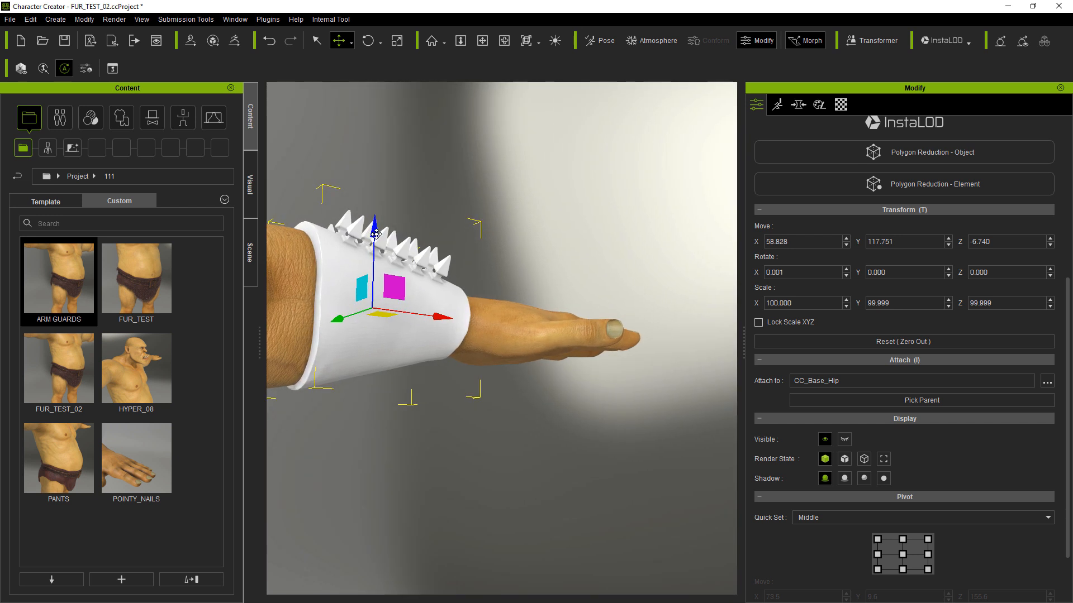
{"action": "left_click_drag", "start_coordinate": [375, 232], "coordinate": [376, 234]}
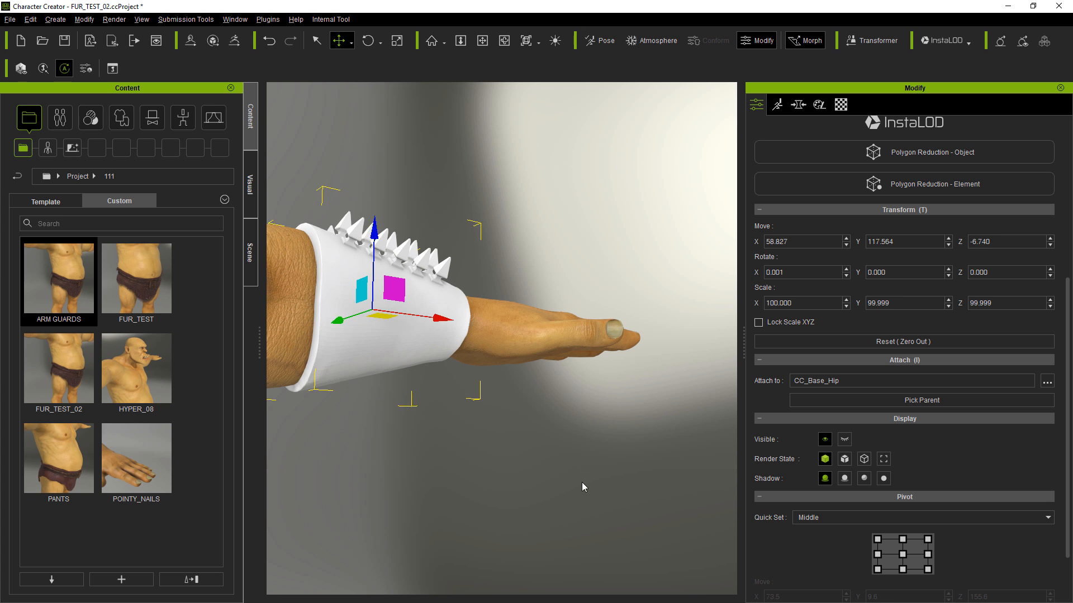
Attach the arm guard to the CC_Base_L_Forearm bone with no alignment, inheriting move, rotate and scale.
{"action": "right_click_drag", "start_coordinate": [450, 483], "coordinate": [492, 479]}
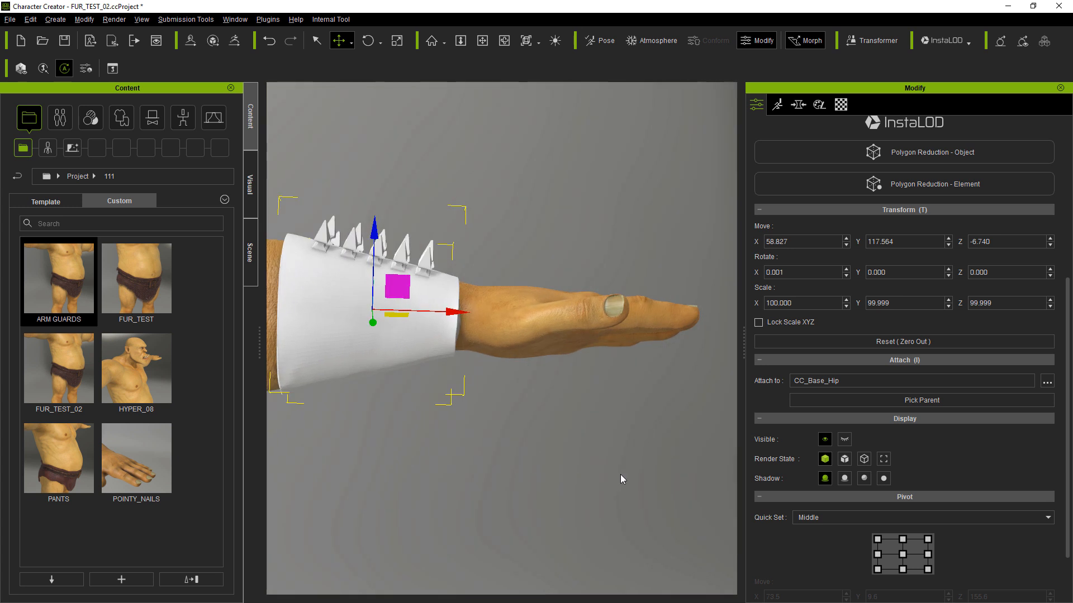
{"action": "middle_click_drag", "start_coordinate": [662, 469], "coordinate": [700, 470]}
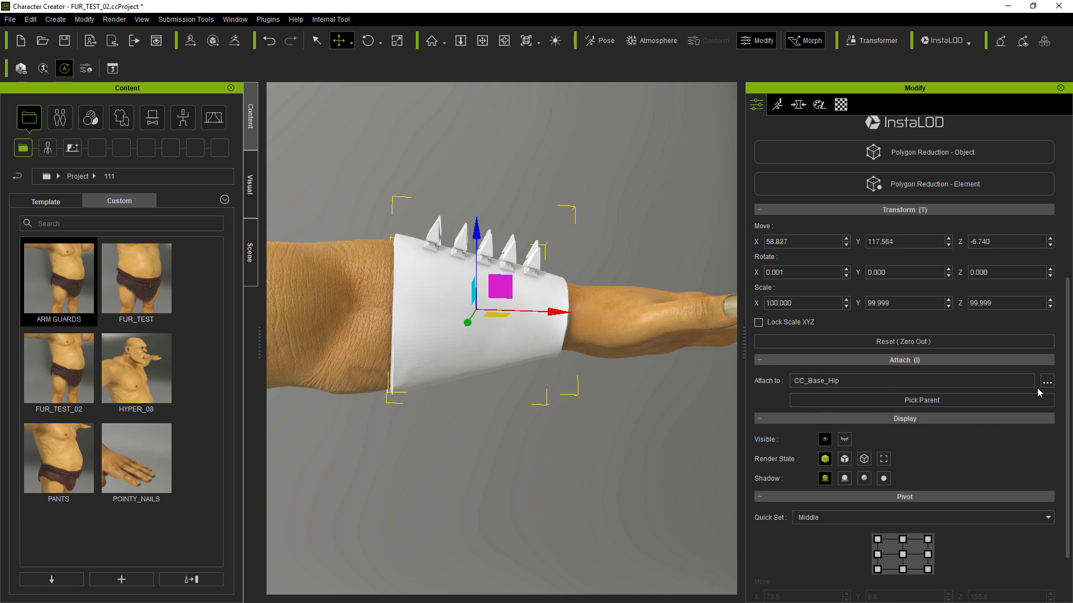
{"action": "left_click", "coordinate": [1046, 382]}
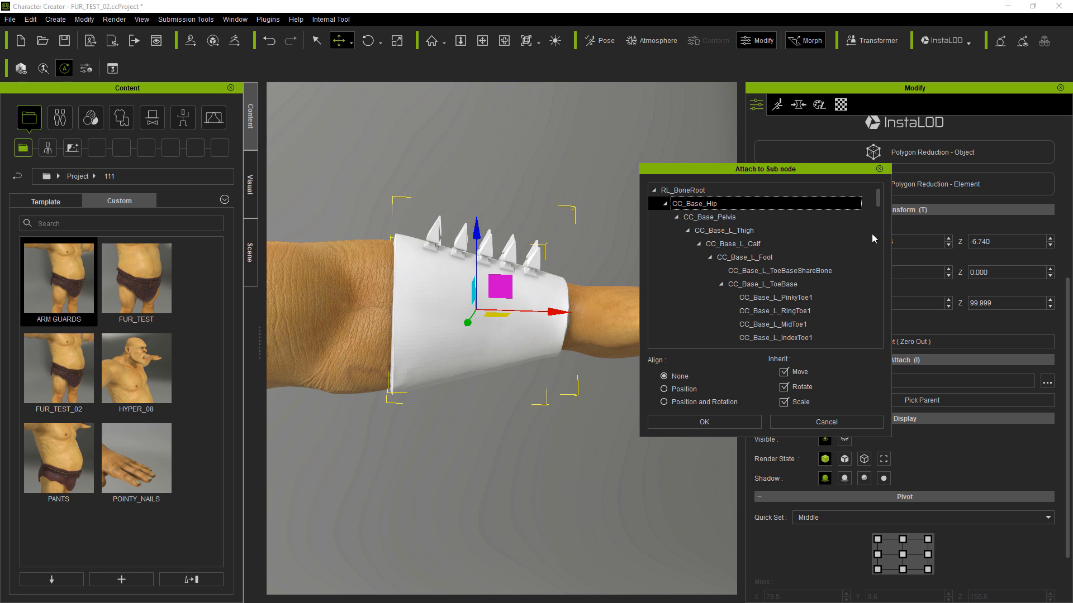
{"action": "left_click_drag", "start_coordinate": [878, 203], "coordinate": [883, 278]}
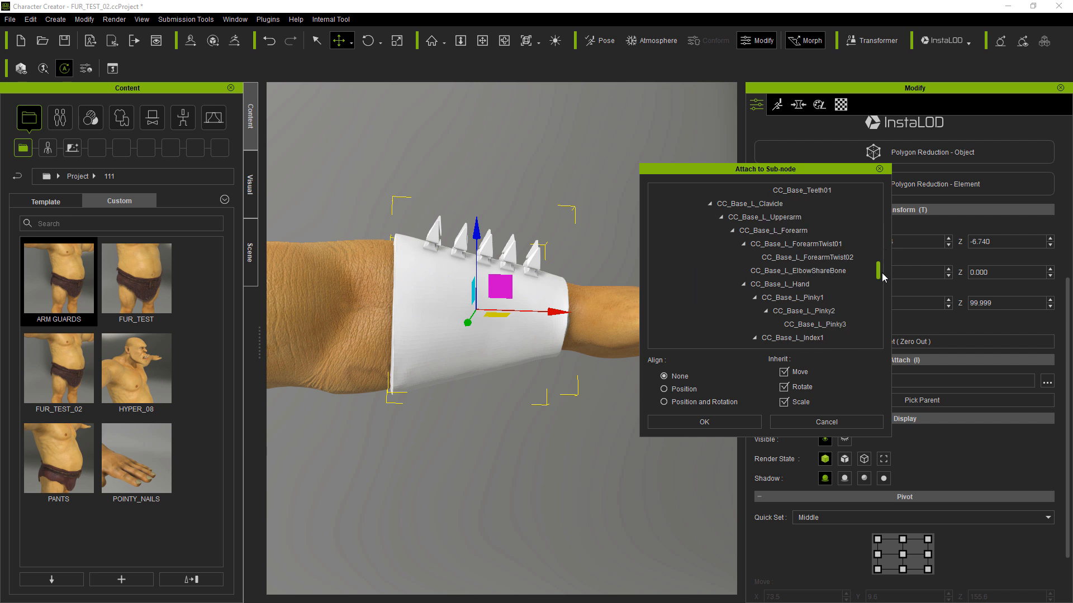
{"action": "left_click", "coordinate": [783, 230]}
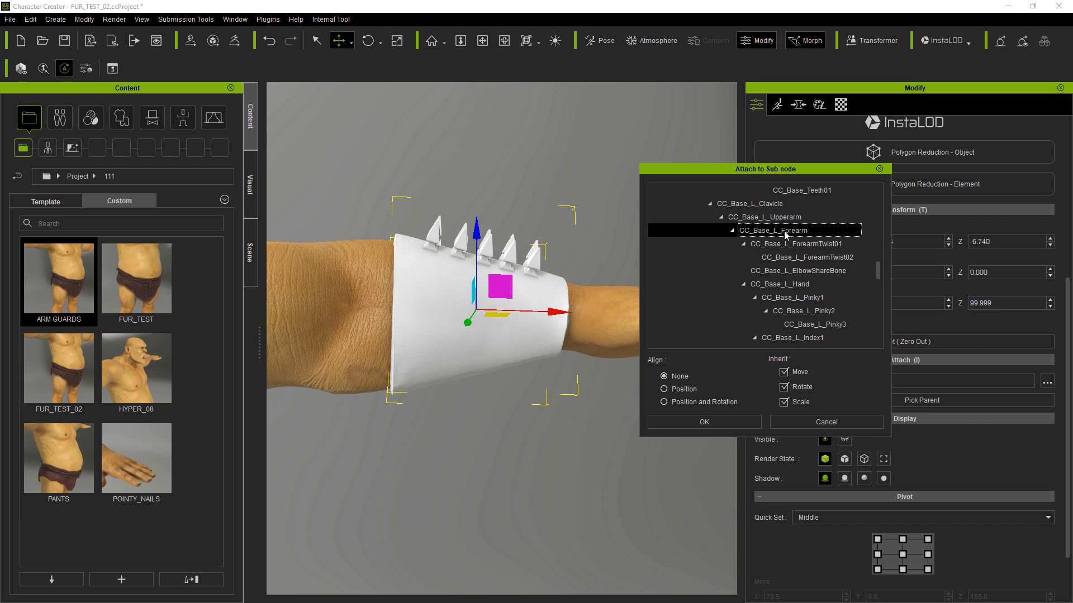
{"action": "left_click", "coordinate": [743, 423]}
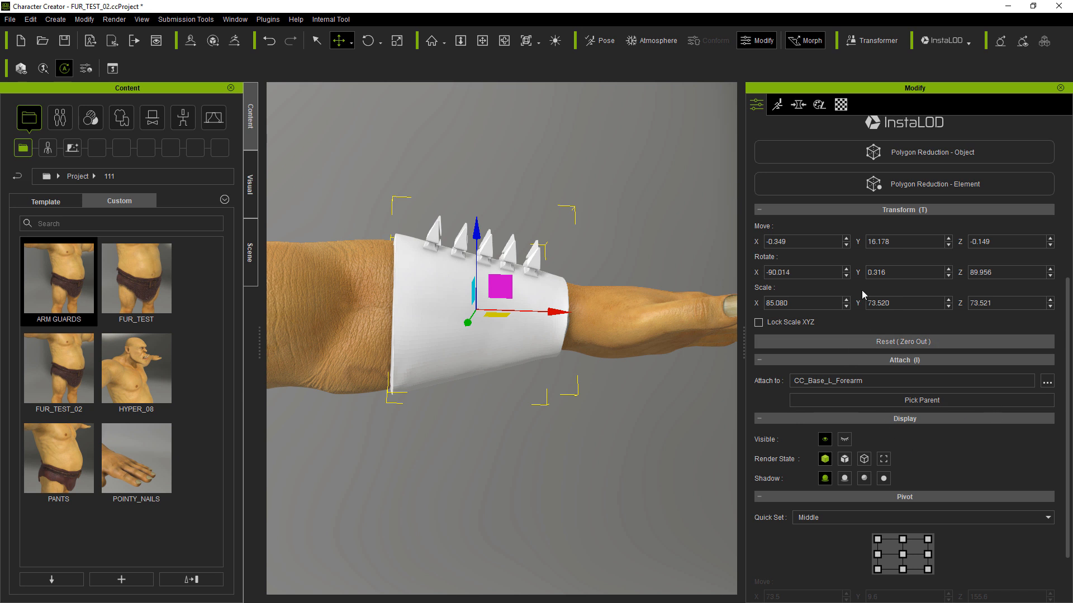
Change the shader type of the arm guard's defaultMat material to PBR.
{"action": "left_click_drag", "start_coordinate": [1070, 398], "coordinate": [1070, 330]}
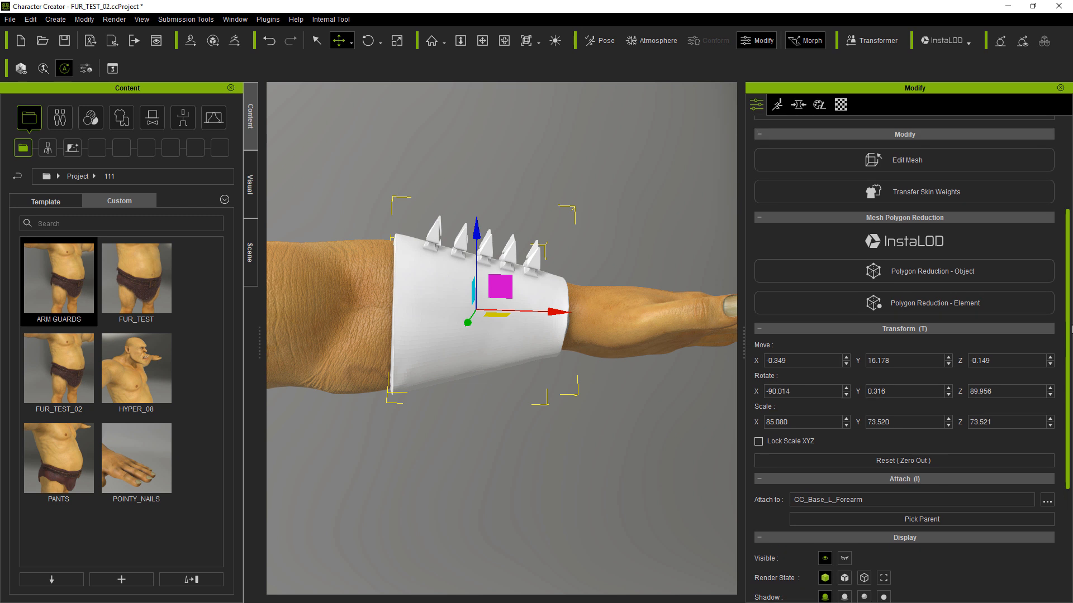
{"action": "left_click_drag", "start_coordinate": [1070, 330], "coordinate": [1070, 259]}
{"action": "left_click", "coordinate": [845, 106]}
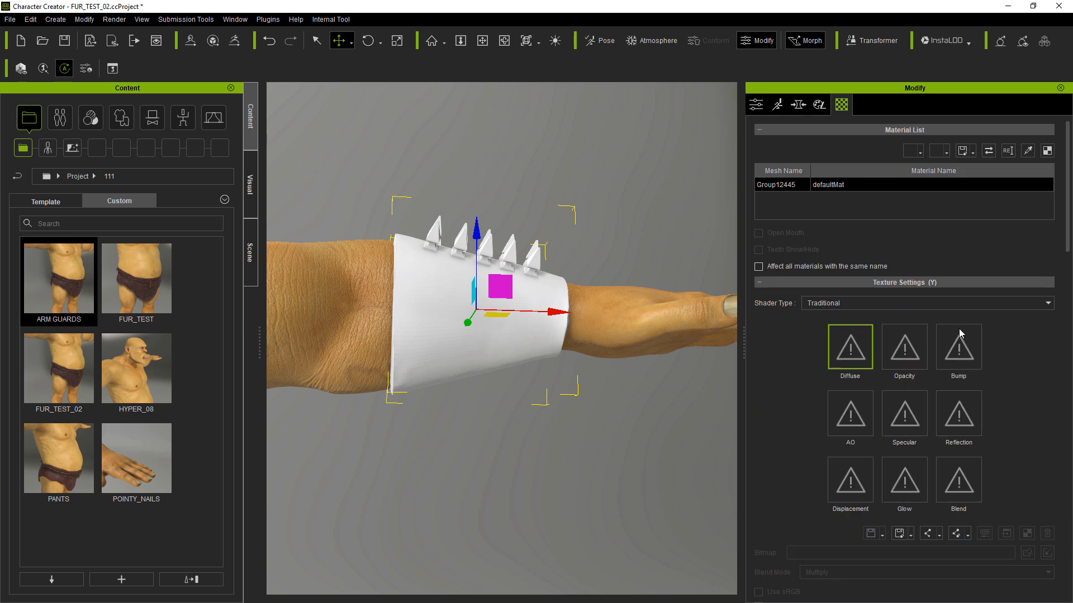
{"action": "left_click", "coordinate": [826, 303]}
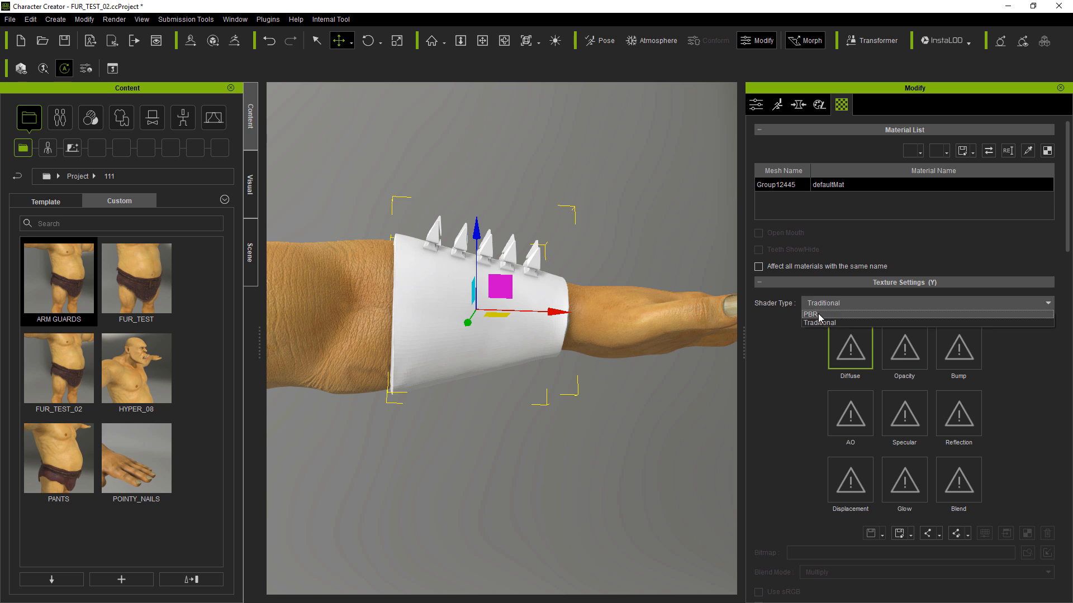
{"action": "left_click", "coordinate": [818, 314]}
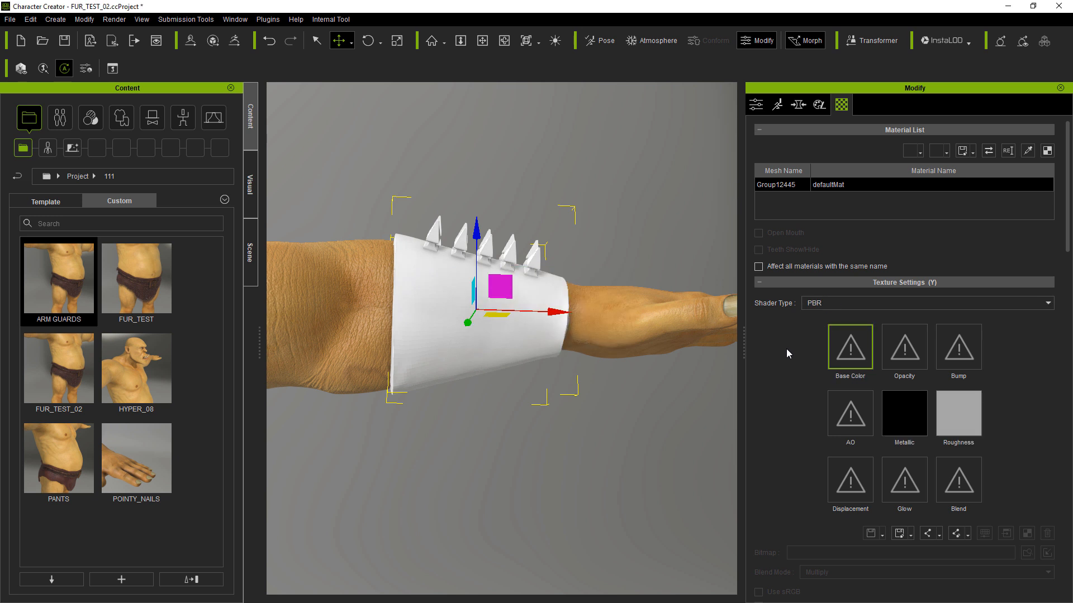
Load L_ArmGaurd_defaultMat_BaseColor.png from the OGRE_ARM_GAURDS MAPS folder into the material's Base Color channel.
{"action": "left_click", "coordinate": [848, 347]}
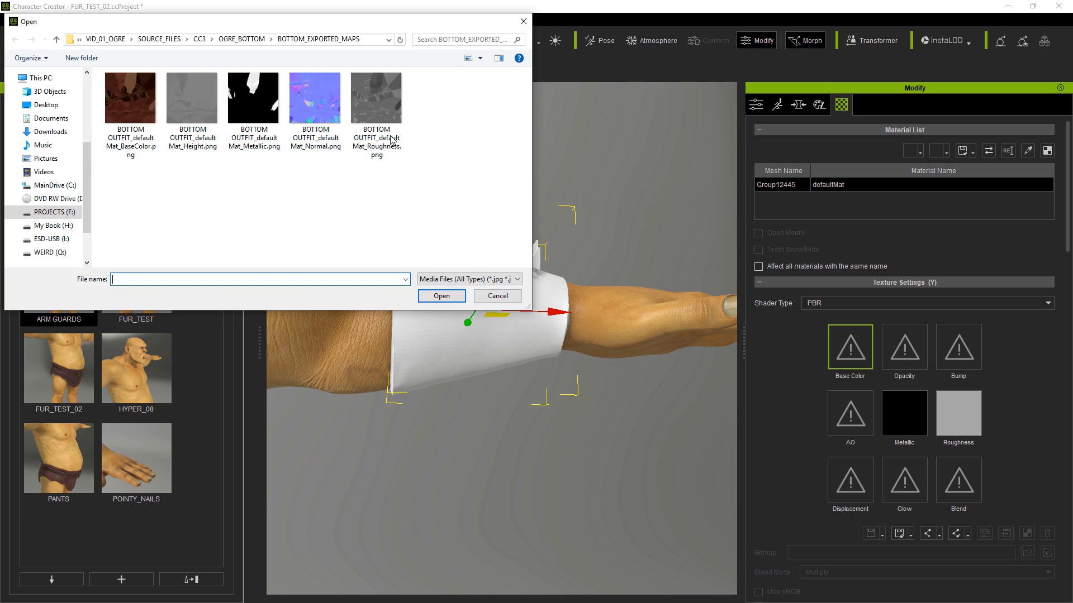
{"action": "left_click", "coordinate": [203, 41]}
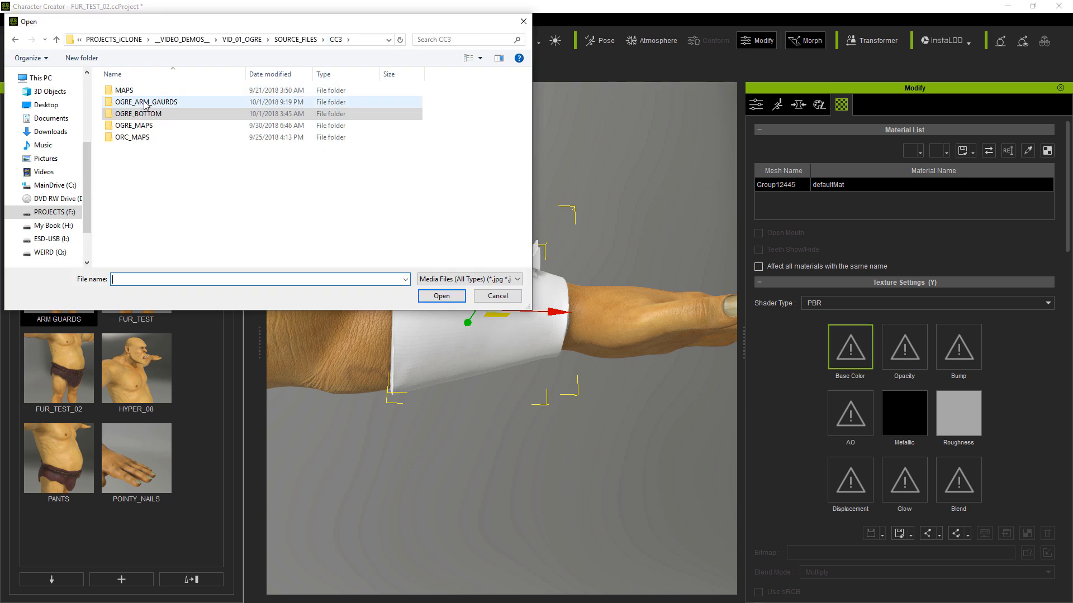
{"action": "double_click", "coordinate": [137, 100]}
{"action": "double_click", "coordinate": [134, 89]}
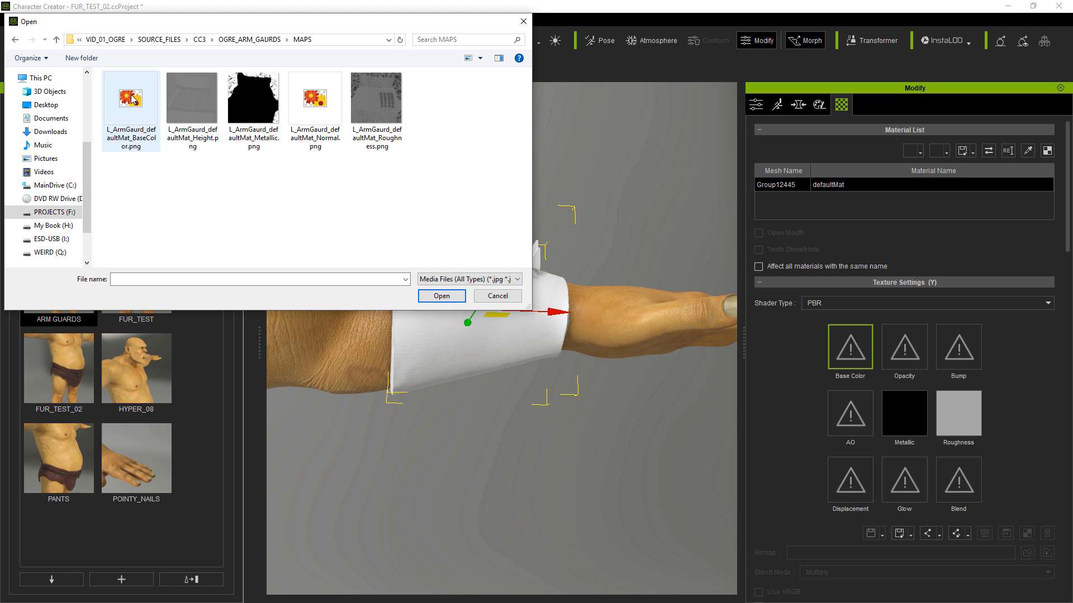
{"action": "left_click", "coordinate": [132, 98]}
{"action": "left_click", "coordinate": [441, 296]}
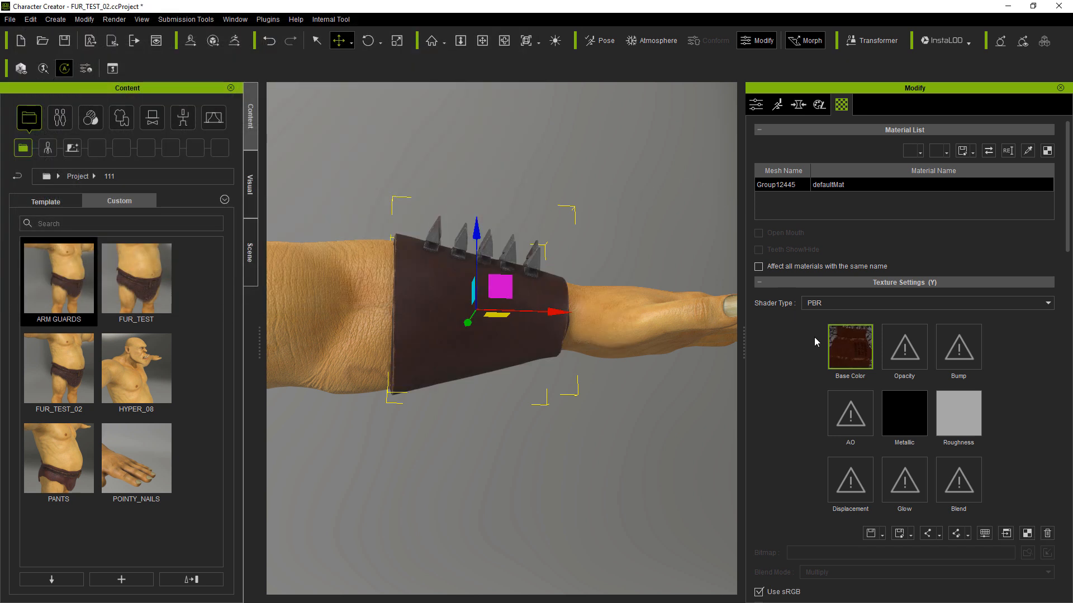
Load L_ArmGaurd_defaultMat_Normal.png from the OGRE_ARM_GAURDS MAPS folder into the Bump channel, importing it as a normal map.
{"action": "double_click", "coordinate": [958, 347]}
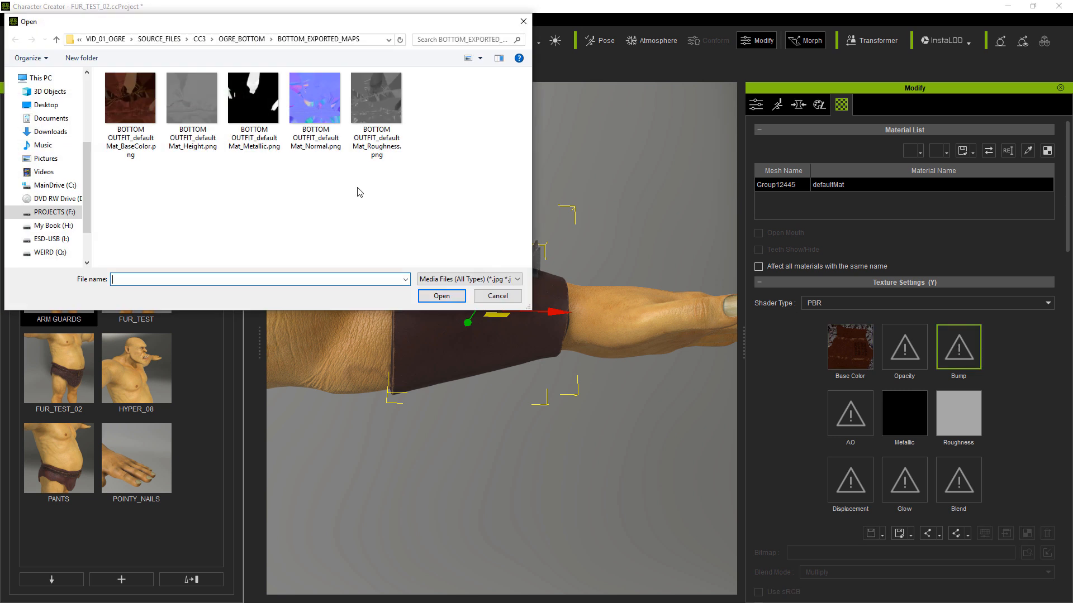
{"action": "left_click", "coordinate": [200, 39]}
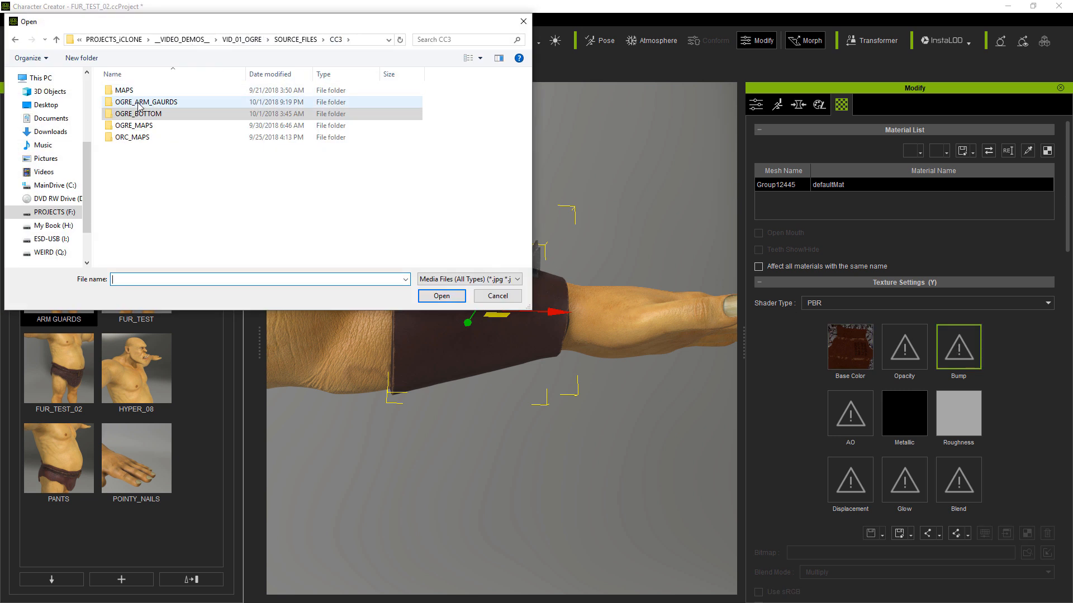
{"action": "double_click", "coordinate": [140, 98]}
{"action": "double_click", "coordinate": [140, 87]}
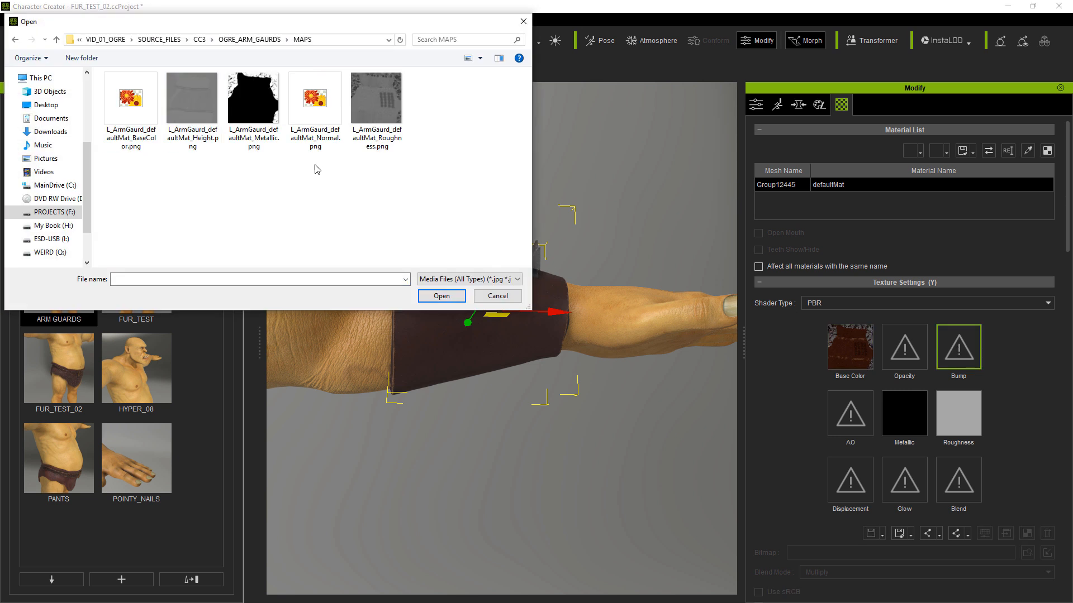
{"action": "left_click", "coordinate": [315, 140]}
{"action": "left_click", "coordinate": [441, 296]}
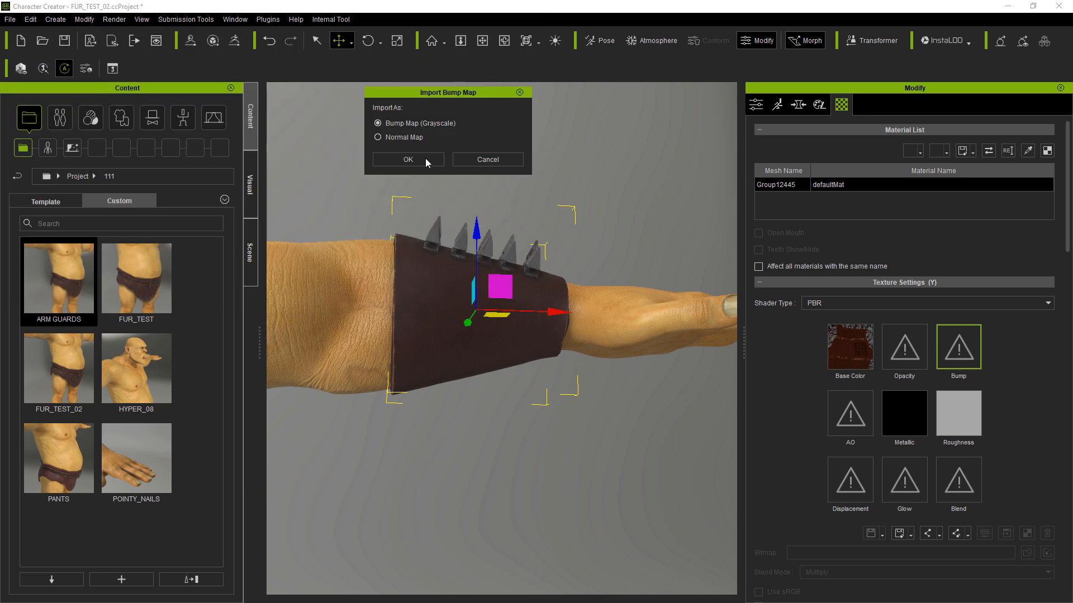
{"action": "left_click", "coordinate": [378, 136]}
{"action": "left_click", "coordinate": [387, 159]}
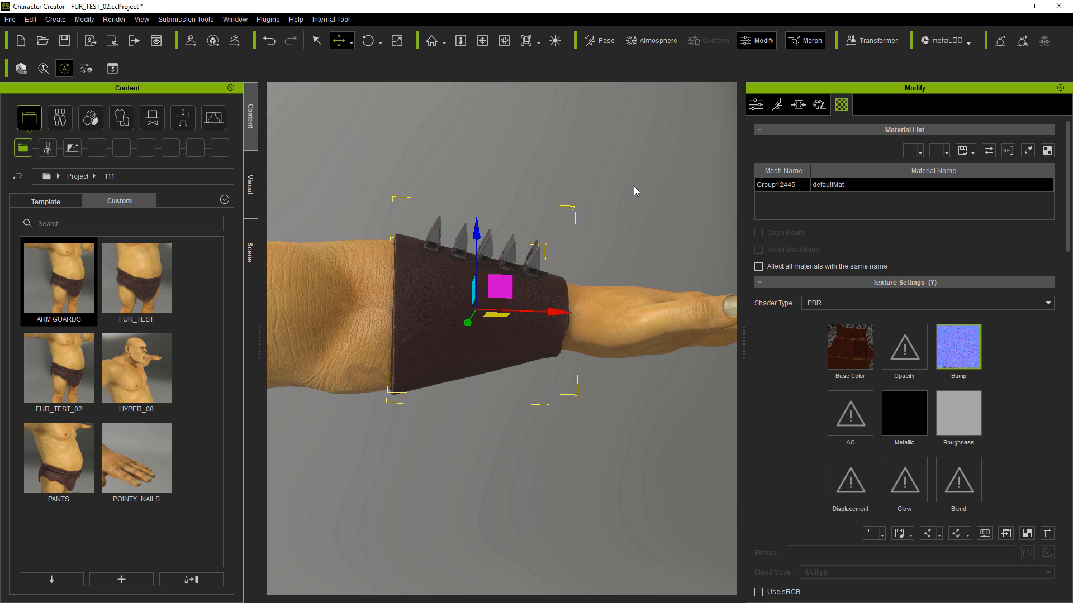
Load L_ArmGaurd_defaultMat_Roughness.png from the OGRE_ARM_GAURDS MAPS folder into the Roughness channel.
{"action": "left_click", "coordinate": [954, 417]}
{"action": "double_click", "coordinate": [959, 421]}
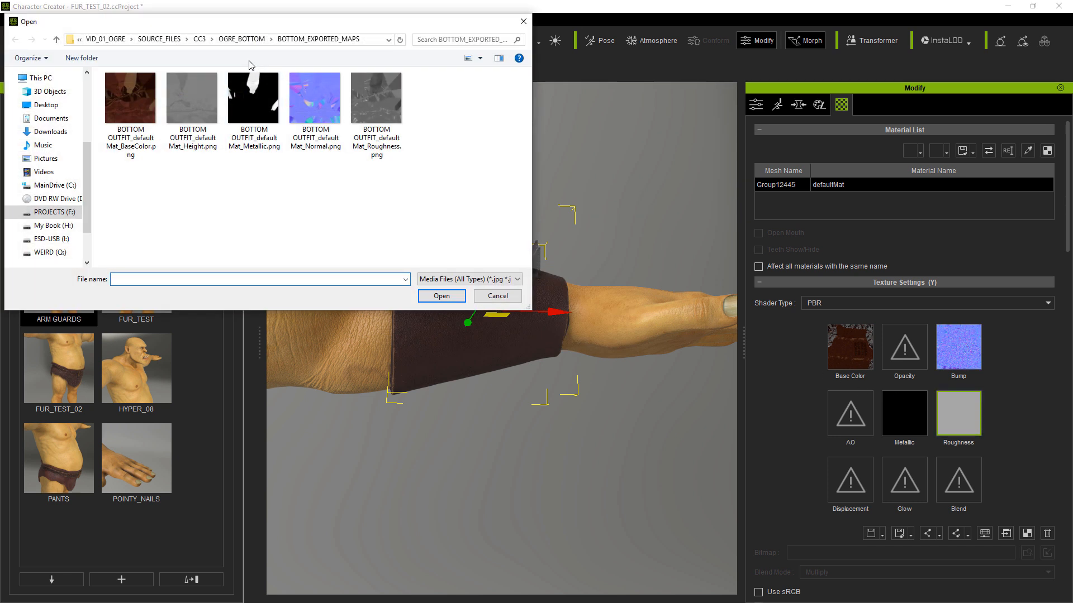
{"action": "left_click", "coordinate": [201, 40]}
{"action": "double_click", "coordinate": [169, 102]}
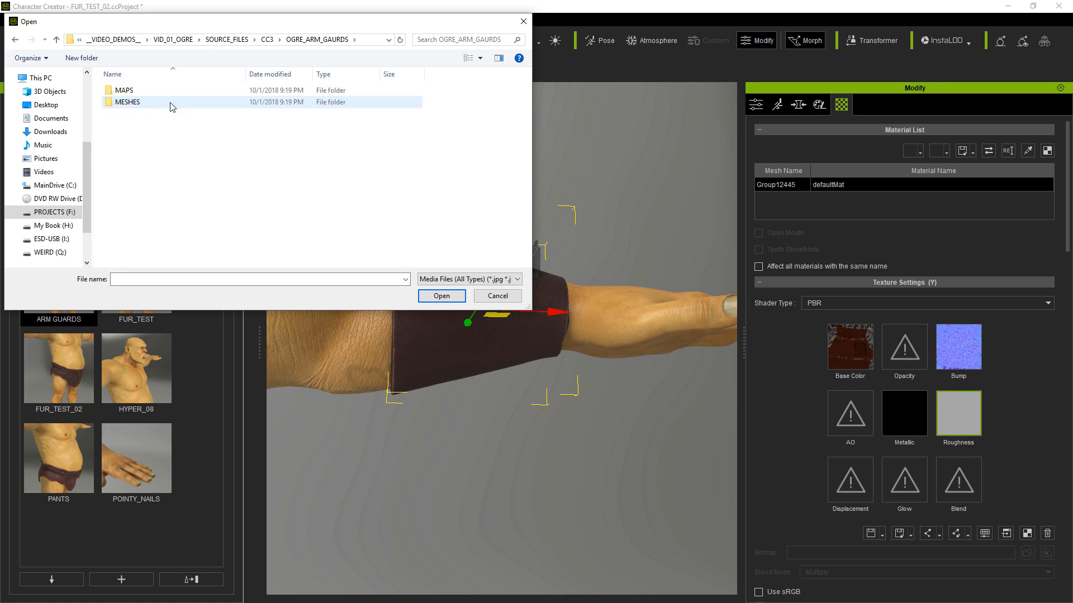
{"action": "double_click", "coordinate": [137, 90]}
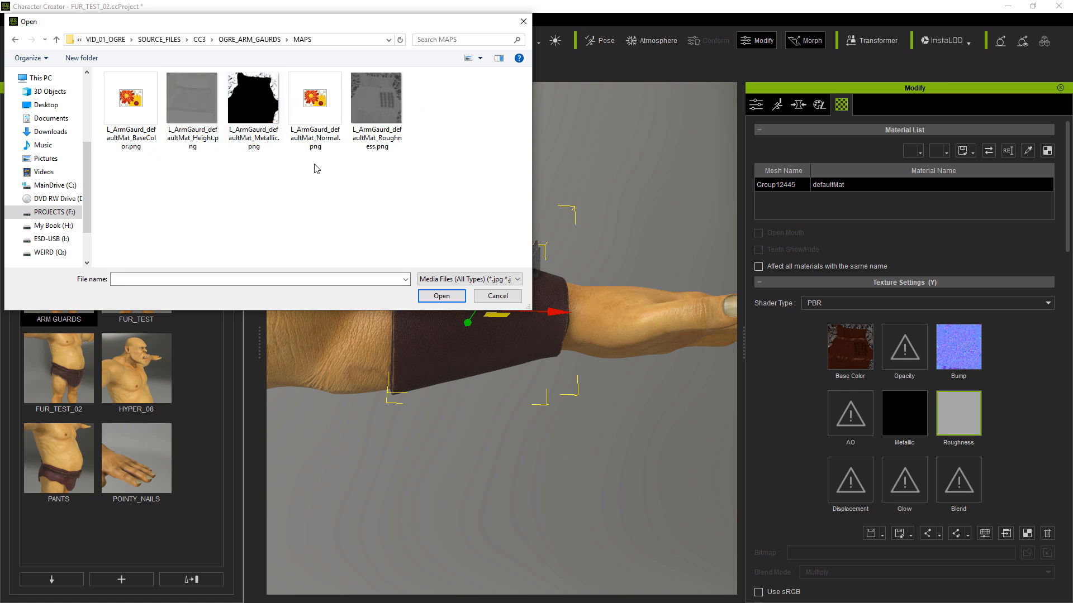
{"action": "left_click", "coordinate": [389, 103]}
{"action": "left_click", "coordinate": [433, 298]}
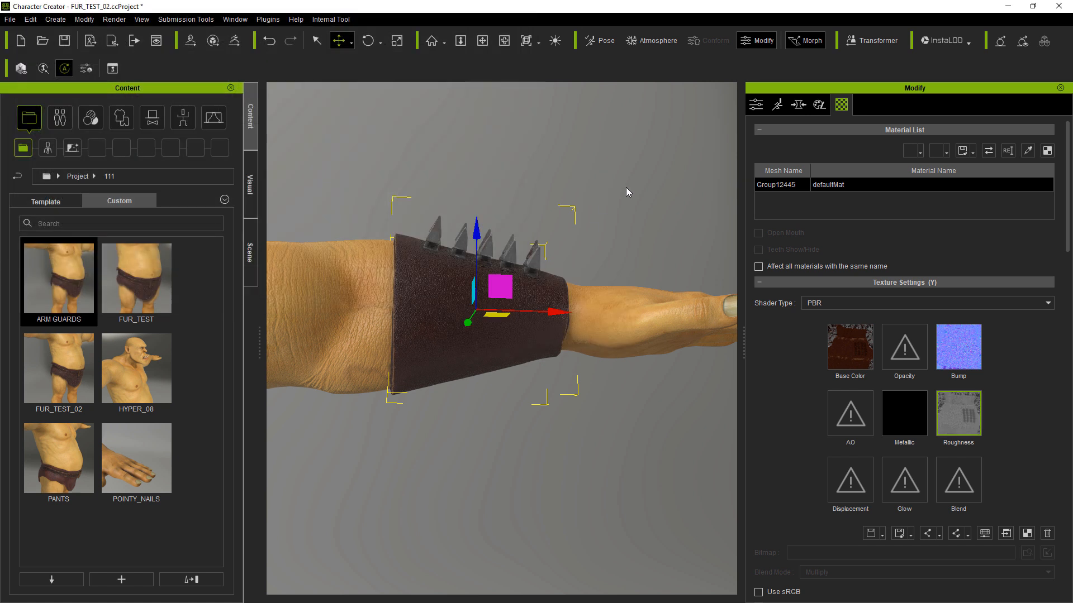
Load L_ArmGaurd_defaultMat_Metallic.png from the OGRE_ARM_GAURDS MAPS folder into the Metallic channel.
{"action": "double_click", "coordinate": [897, 409]}
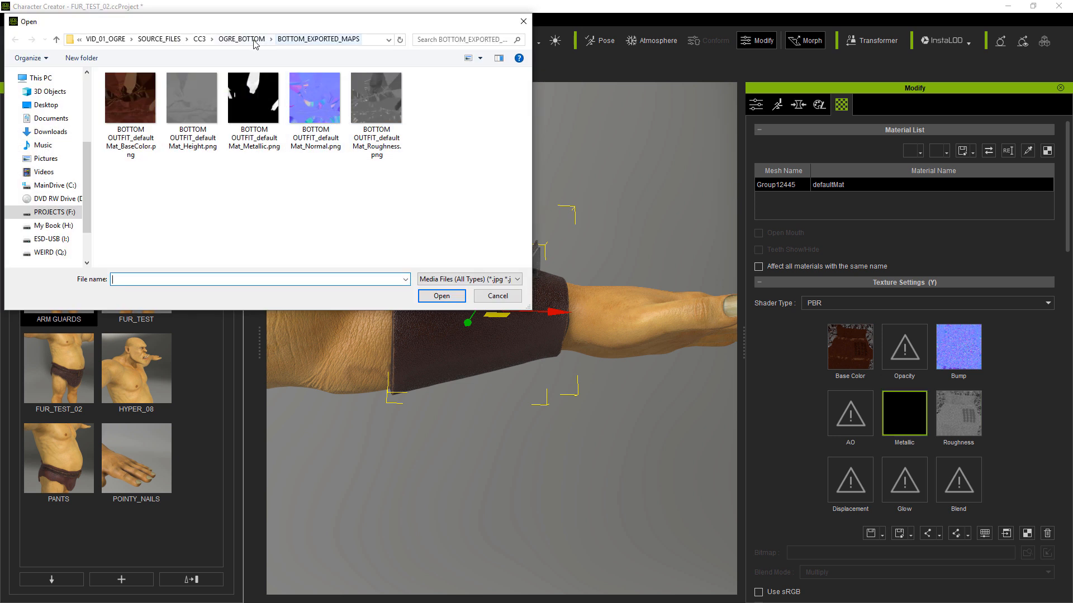
{"action": "left_click", "coordinate": [200, 40]}
{"action": "double_click", "coordinate": [146, 104]}
{"action": "double_click", "coordinate": [124, 90]}
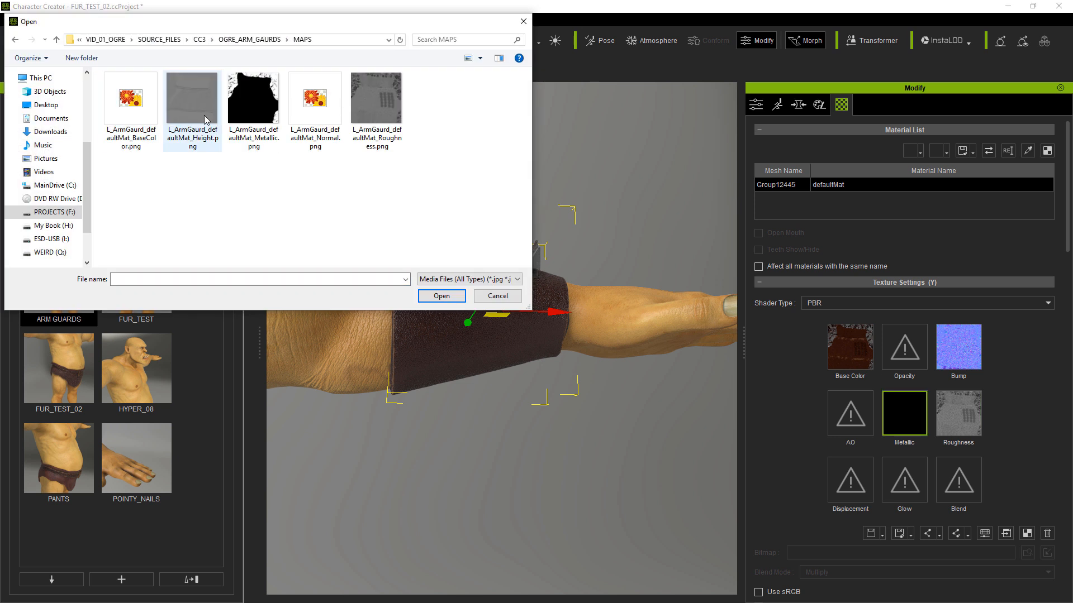
{"action": "left_click", "coordinate": [253, 100]}
{"action": "left_click", "coordinate": [442, 296]}
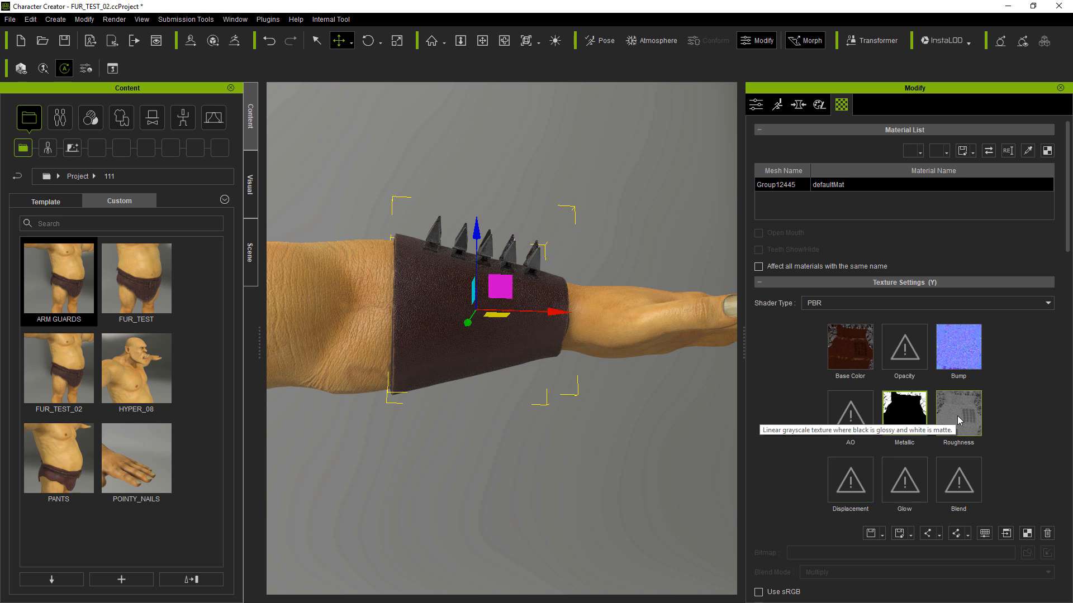
Load L_ArmGaurd_defaultMat_Height.png into the Displacement channel as a grayscale height map, without auto-assigning it to the bump channel.
{"action": "left_click", "coordinate": [860, 486]}
{"action": "double_click", "coordinate": [860, 486]}
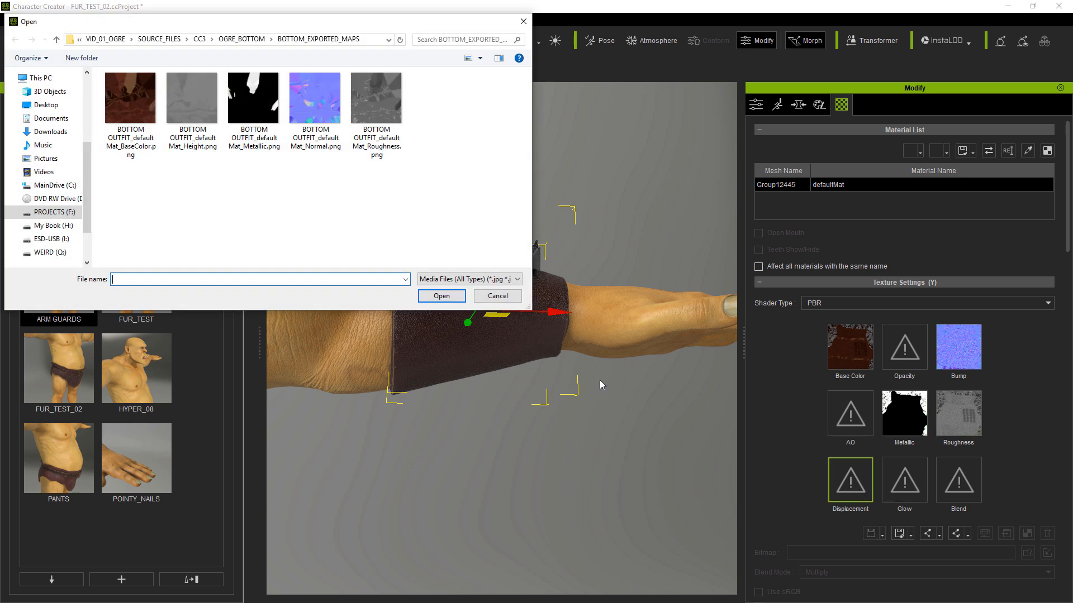
{"action": "left_click", "coordinate": [199, 41]}
{"action": "double_click", "coordinate": [147, 101]}
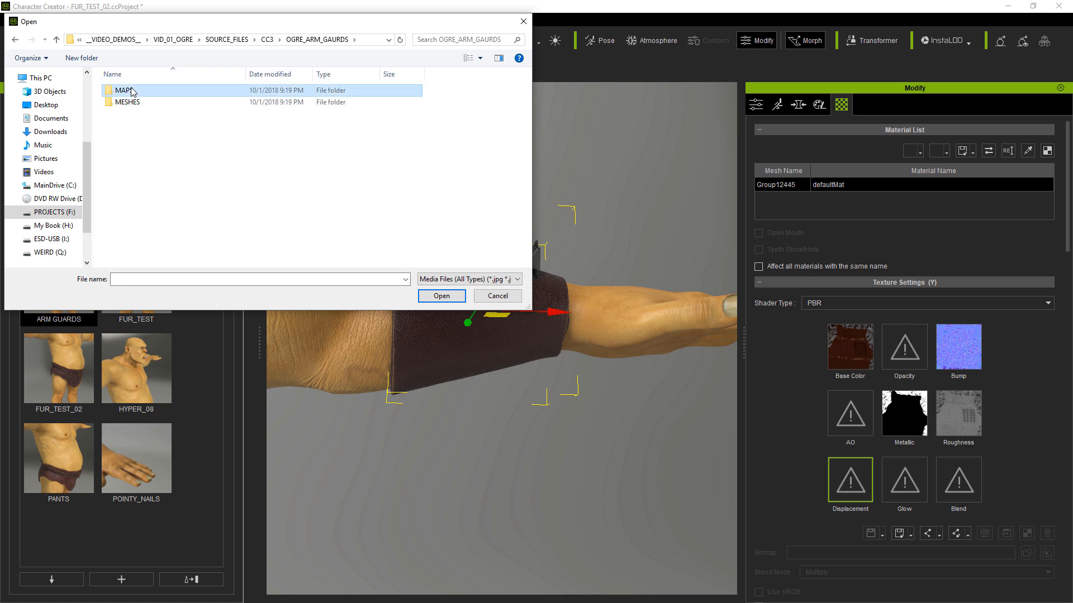
{"action": "double_click", "coordinate": [136, 90]}
{"action": "left_click", "coordinate": [190, 106]}
{"action": "left_click", "coordinate": [441, 296]}
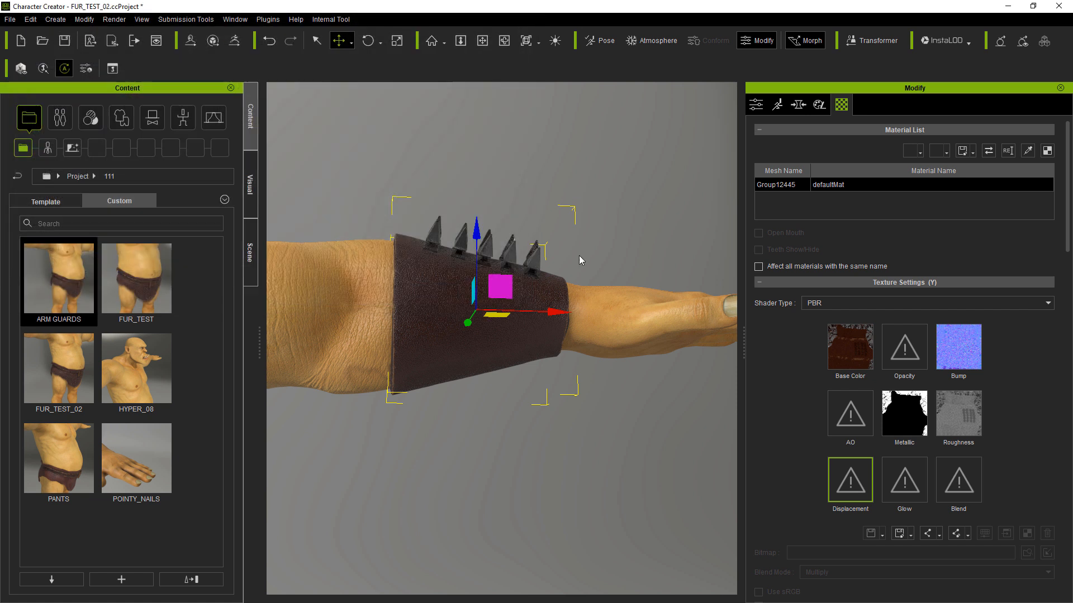
{"action": "left_click", "coordinate": [547, 310]}
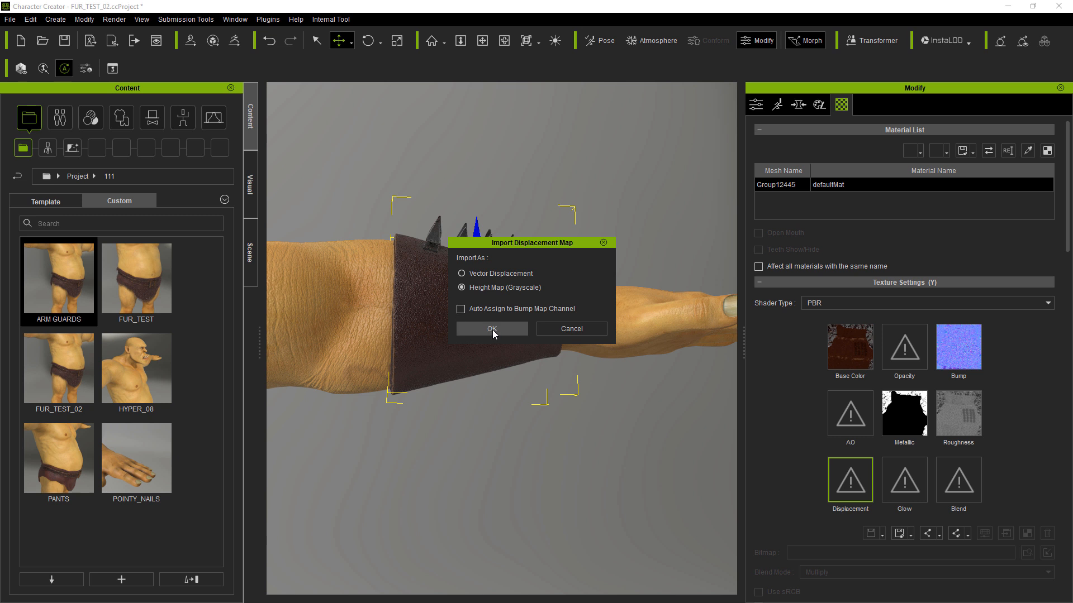
{"action": "left_click", "coordinate": [492, 329]}
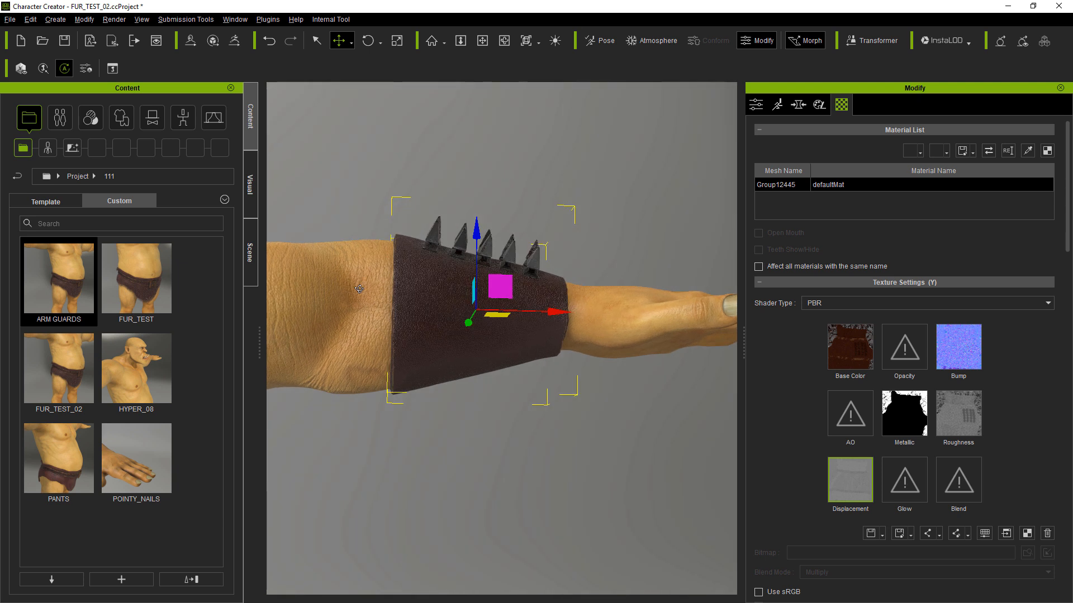
Nudge the arm guard slightly along the forearm toward the hand.
{"action": "right_click_drag", "start_coordinate": [567, 234], "coordinate": [634, 353]}
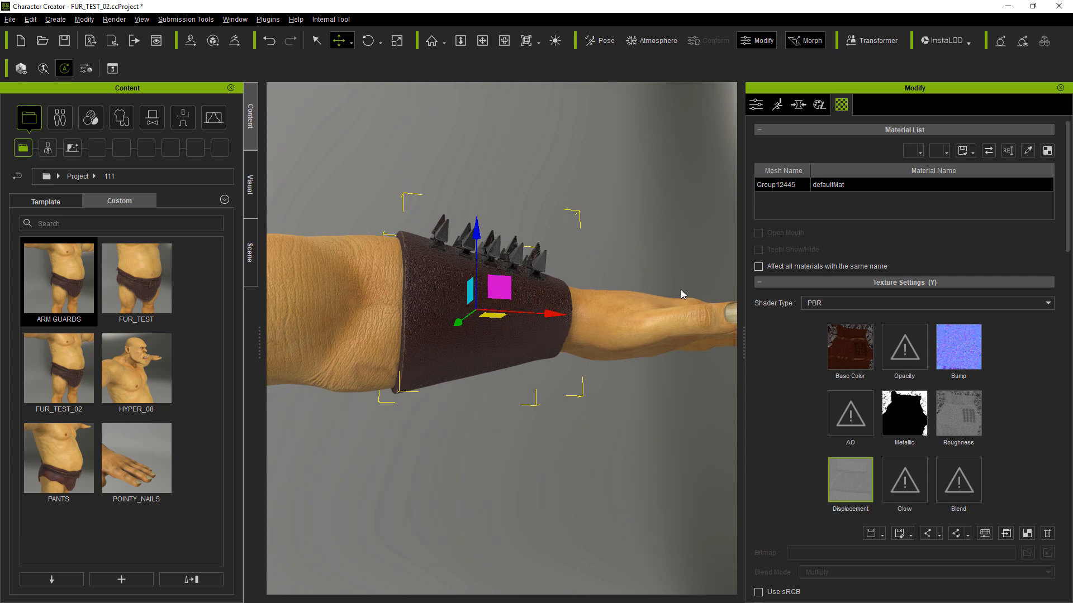
{"action": "middle_click_drag", "start_coordinate": [684, 291], "coordinate": [673, 309]}
{"action": "right_click_drag", "start_coordinate": [672, 310], "coordinate": [605, 317]}
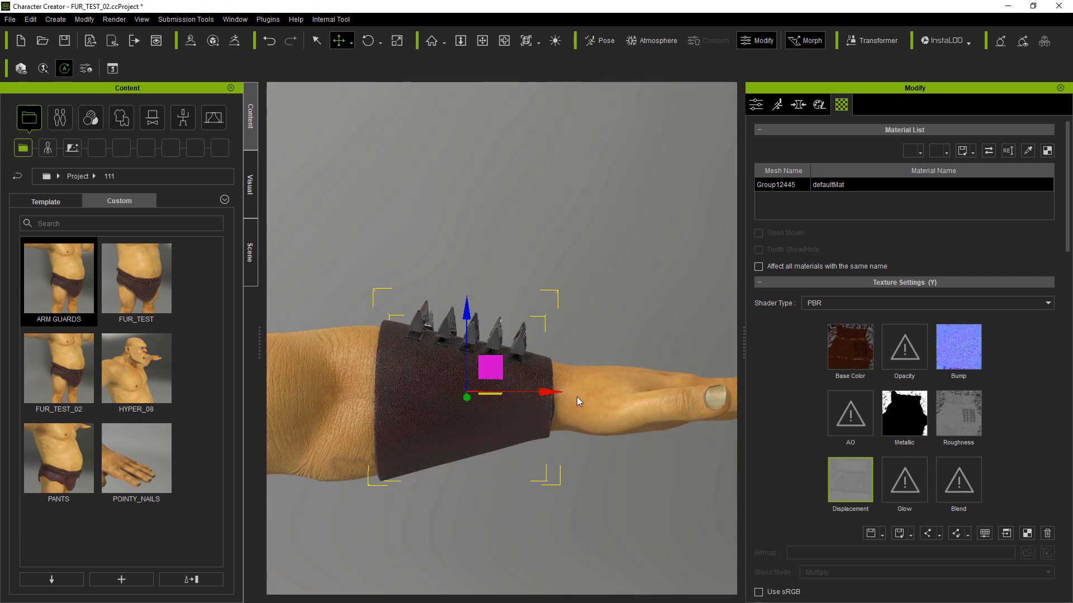
{"action": "left_click_drag", "start_coordinate": [556, 393], "coordinate": [560, 394]}
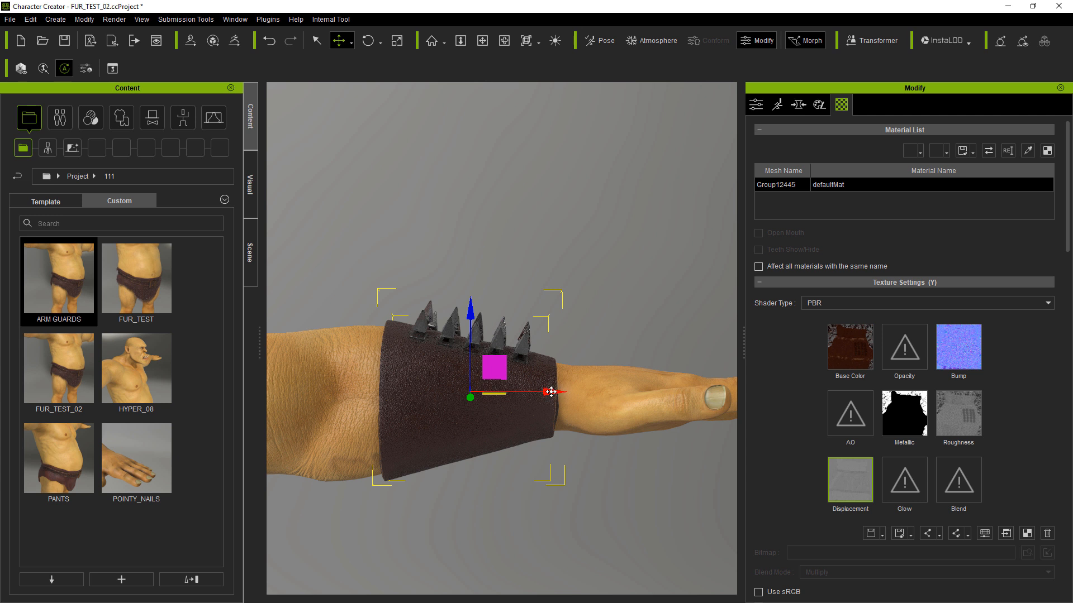
{"action": "left_click_drag", "start_coordinate": [551, 392], "coordinate": [550, 391]}
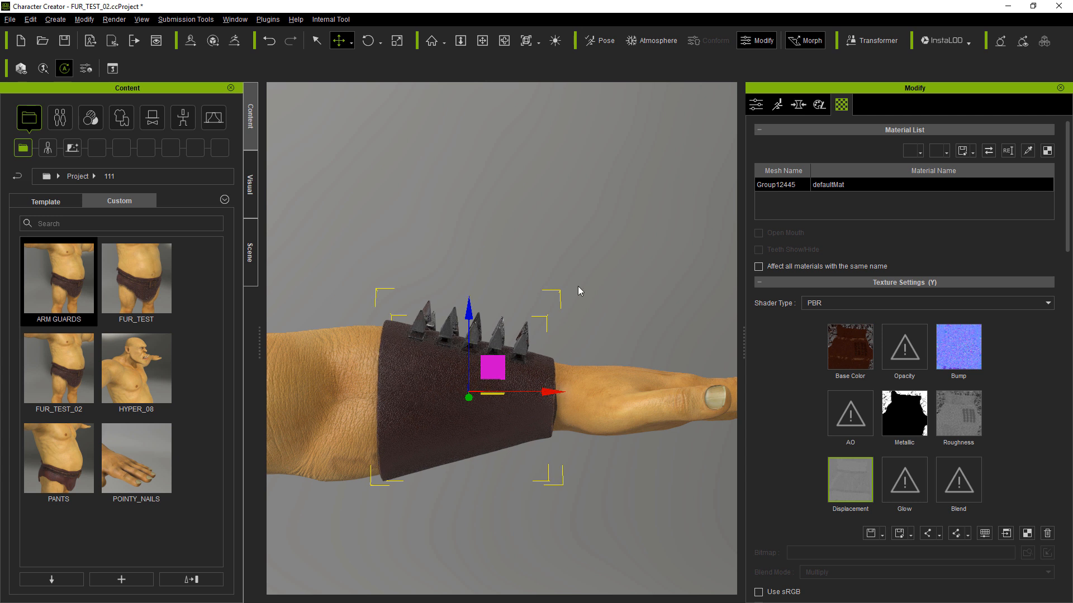
Raise the arm guard slightly and fine-tune its front-to-back position so it sits evenly around the forearm.
{"action": "right_click_drag", "start_coordinate": [492, 309], "coordinate": [506, 319], "text": "alt"}
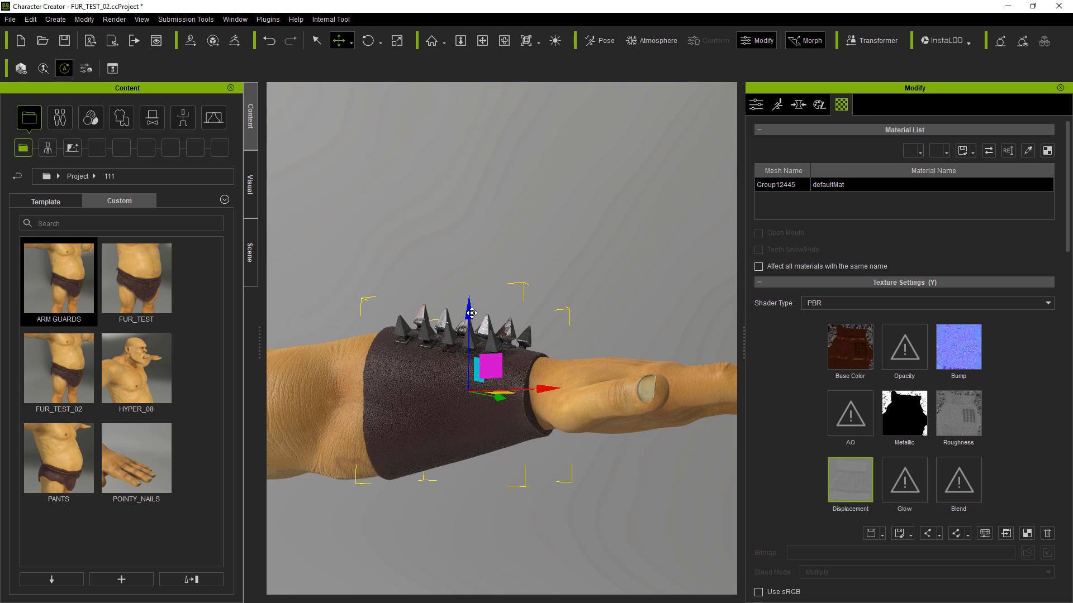
{"action": "left_click_drag", "start_coordinate": [469, 311], "coordinate": [472, 309]}
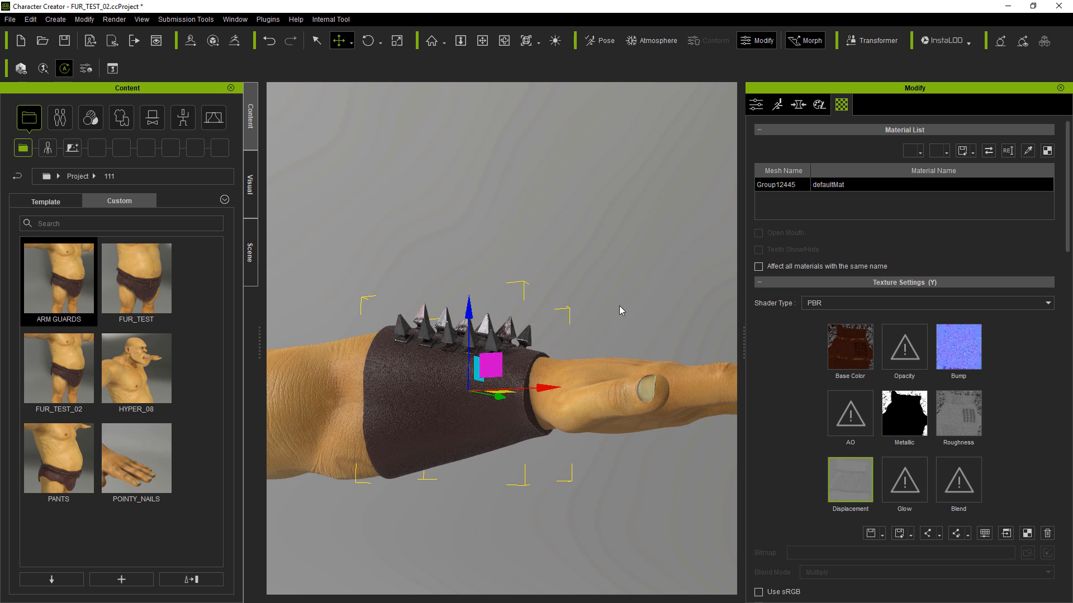
{"action": "left_click_drag", "start_coordinate": [608, 296], "coordinate": [588, 427], "text": "alt"}
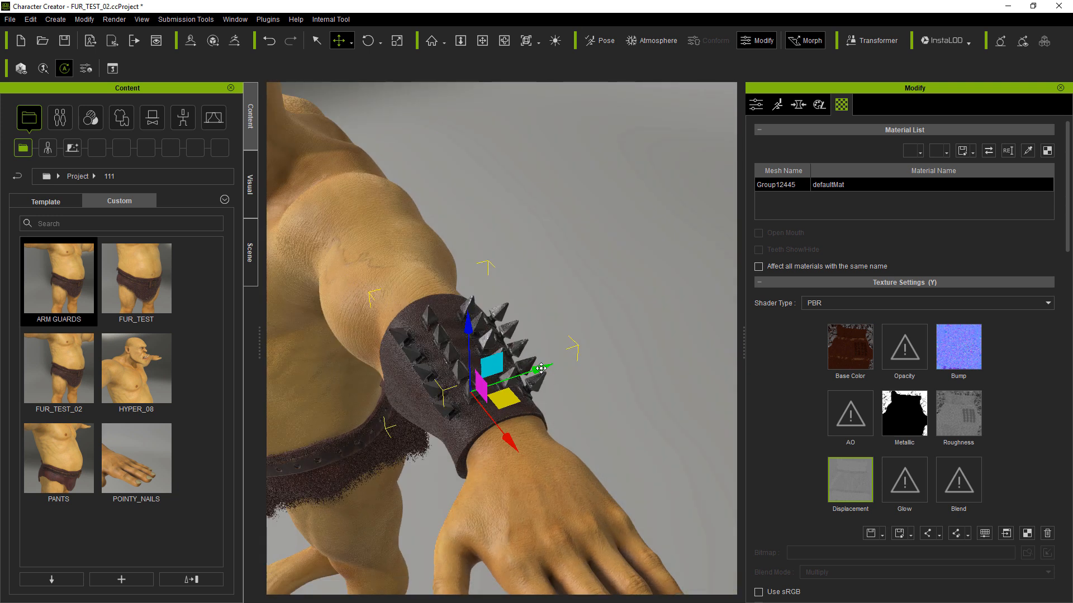
{"action": "left_click_drag", "start_coordinate": [541, 369], "coordinate": [543, 369]}
{"action": "left_click_drag", "start_coordinate": [621, 354], "coordinate": [613, 307], "text": "alt"}
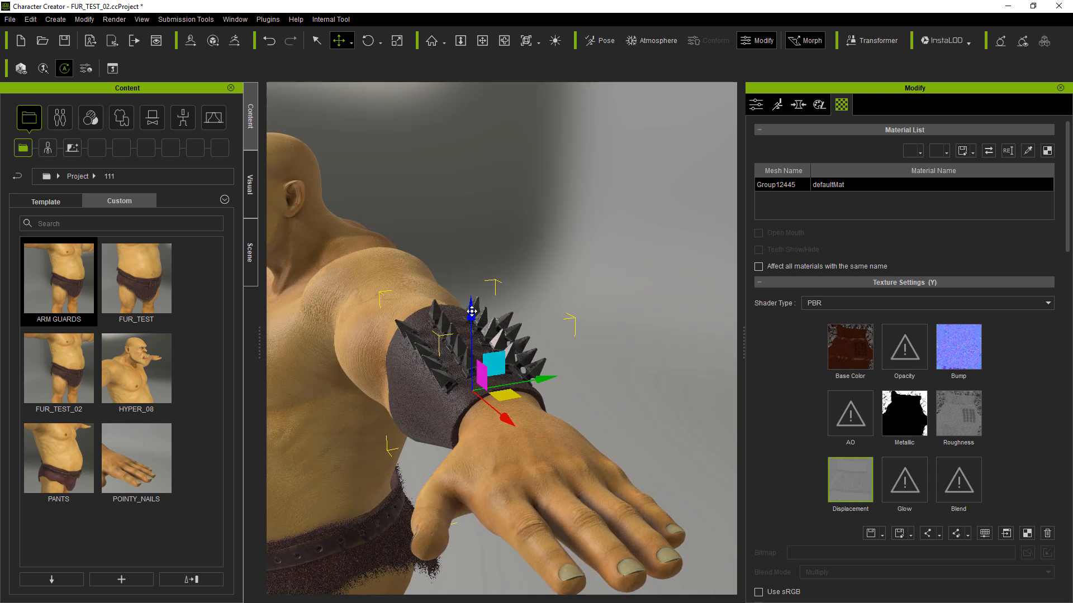
{"action": "left_click_drag", "start_coordinate": [471, 311], "coordinate": [470, 310]}
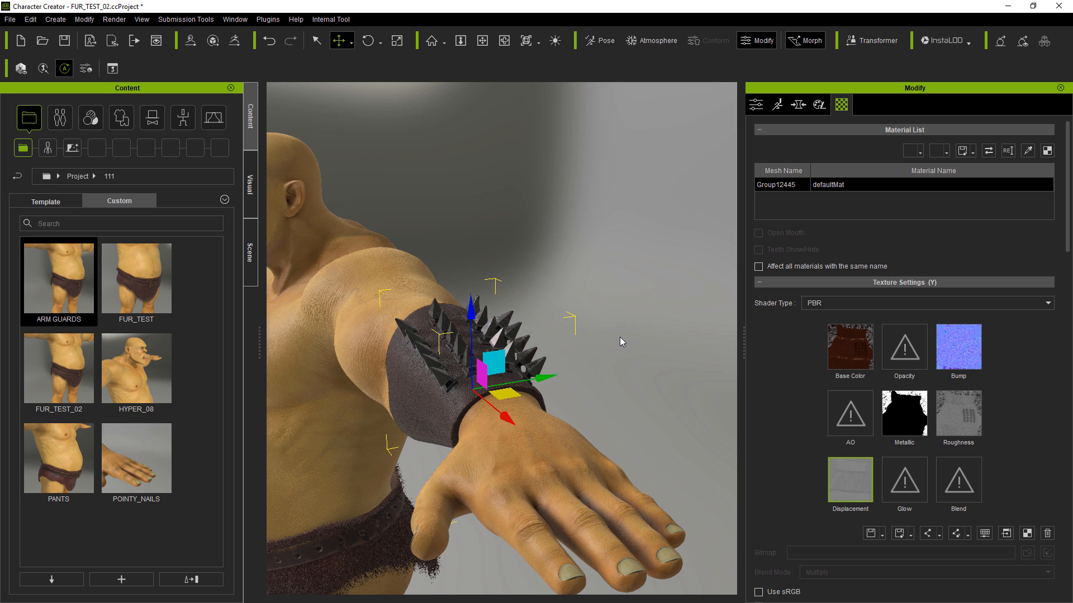
{"action": "left_click_drag", "start_coordinate": [731, 374], "coordinate": [863, 340], "text": "alt"}
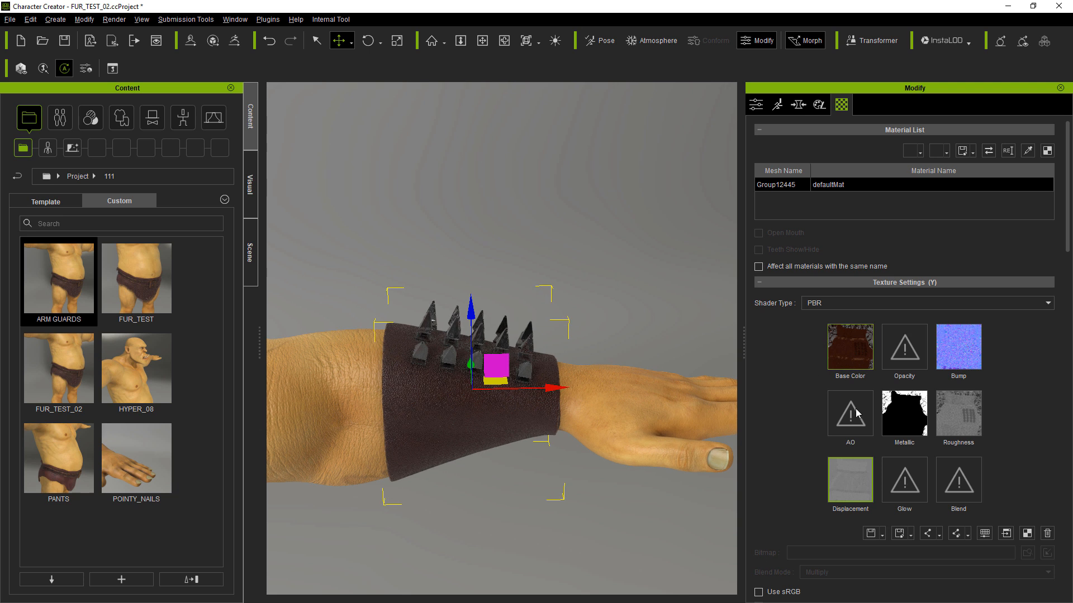
Reload L_ArmGaurd_defaultMat_Roughness.png into the arm guard material's Roughness channel.
{"action": "double_click", "coordinate": [954, 410]}
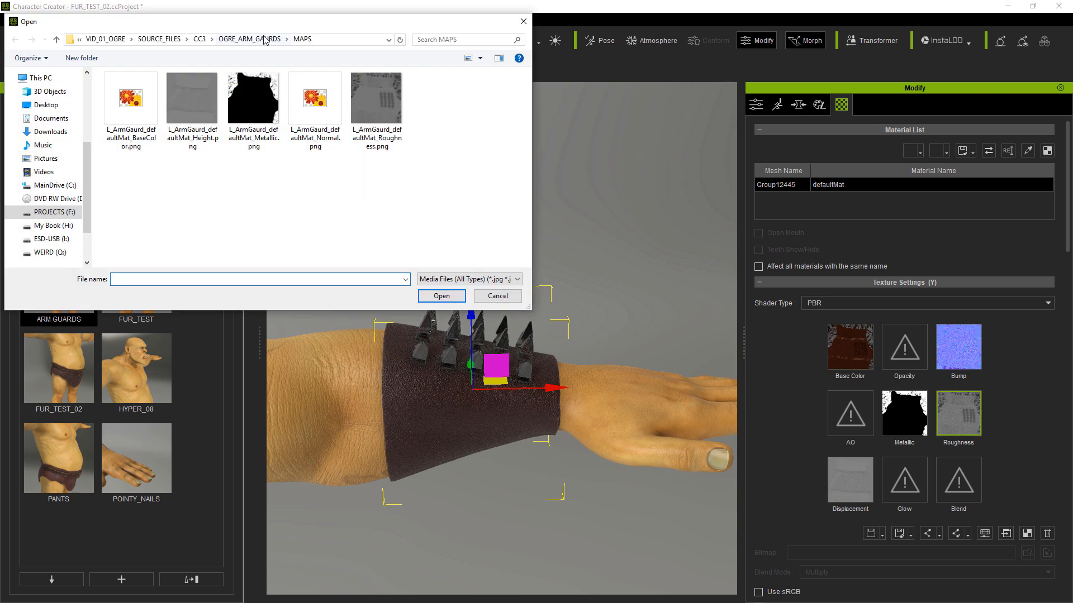
{"action": "left_click", "coordinate": [376, 100]}
{"action": "left_click", "coordinate": [442, 297]}
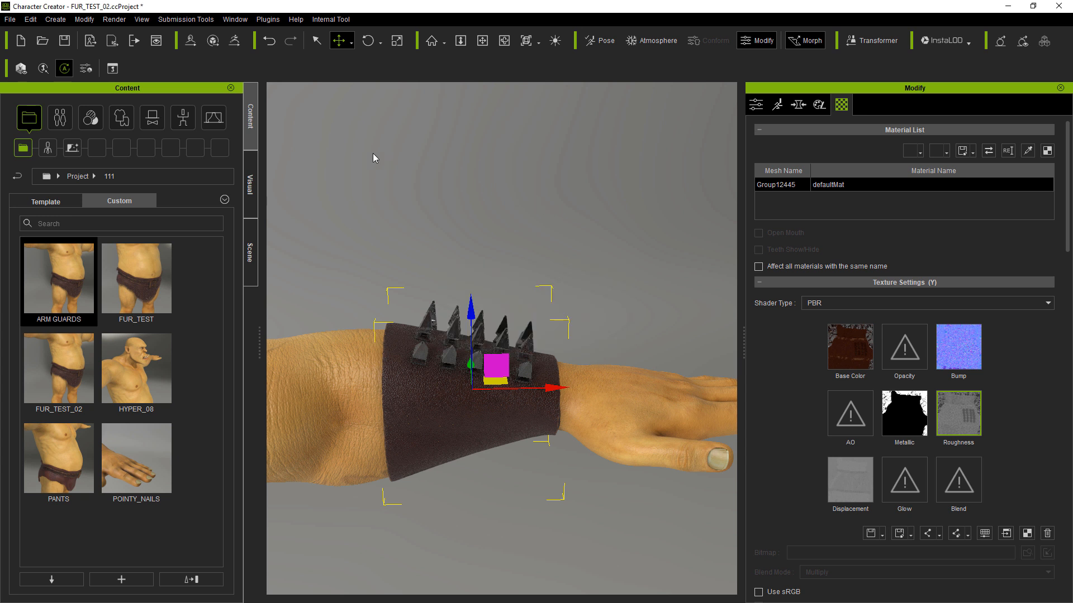
Save the arm guard to the custom Head accessories library as L_ARM_GAURD.
{"action": "left_click", "coordinate": [122, 118]}
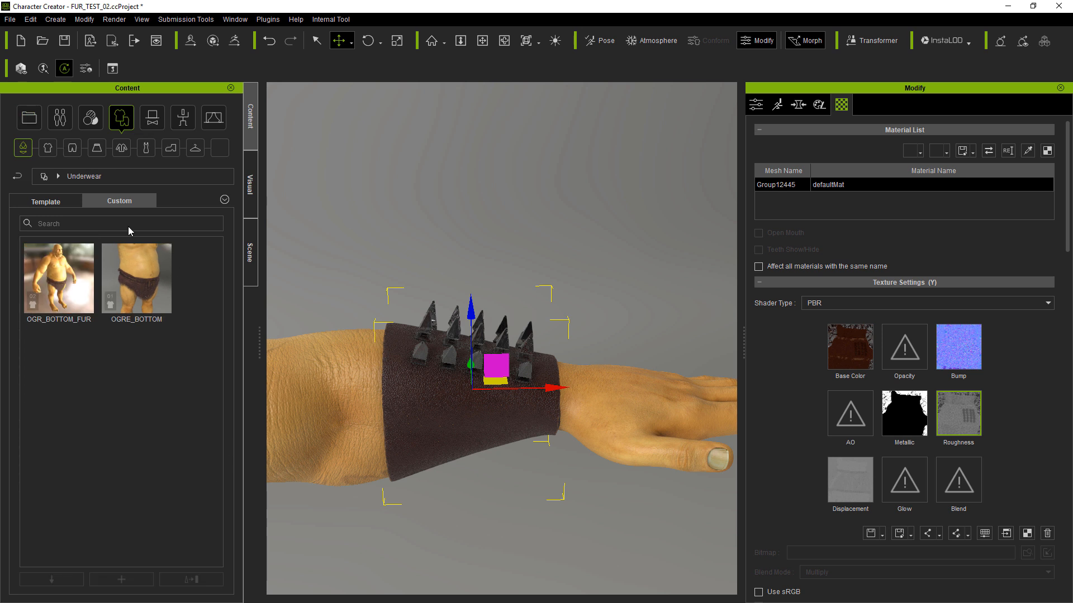
{"action": "left_click", "coordinate": [154, 118]}
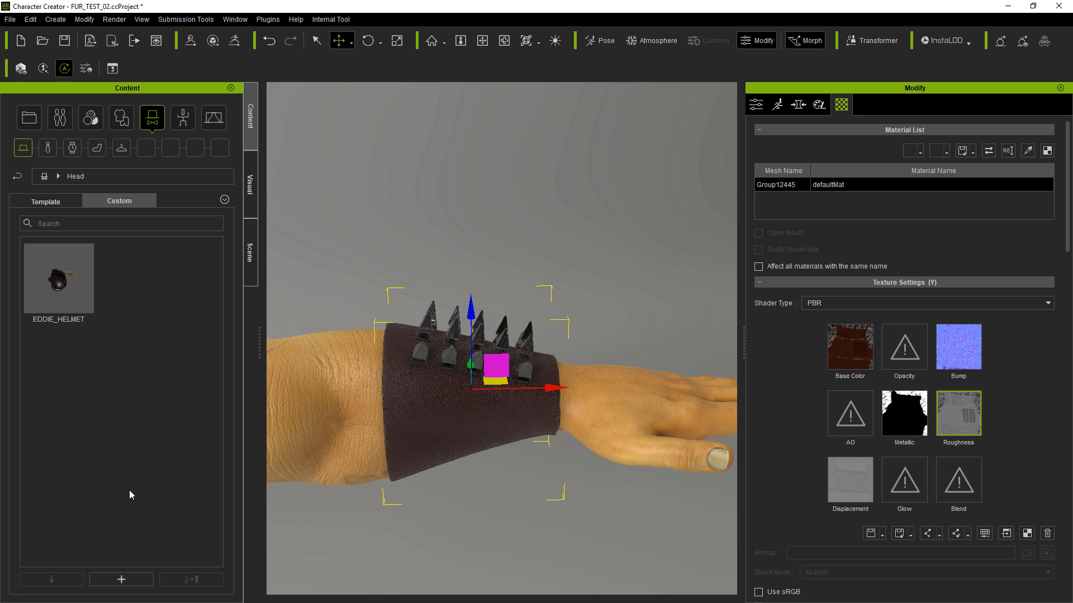
{"action": "left_click", "coordinate": [122, 580]}
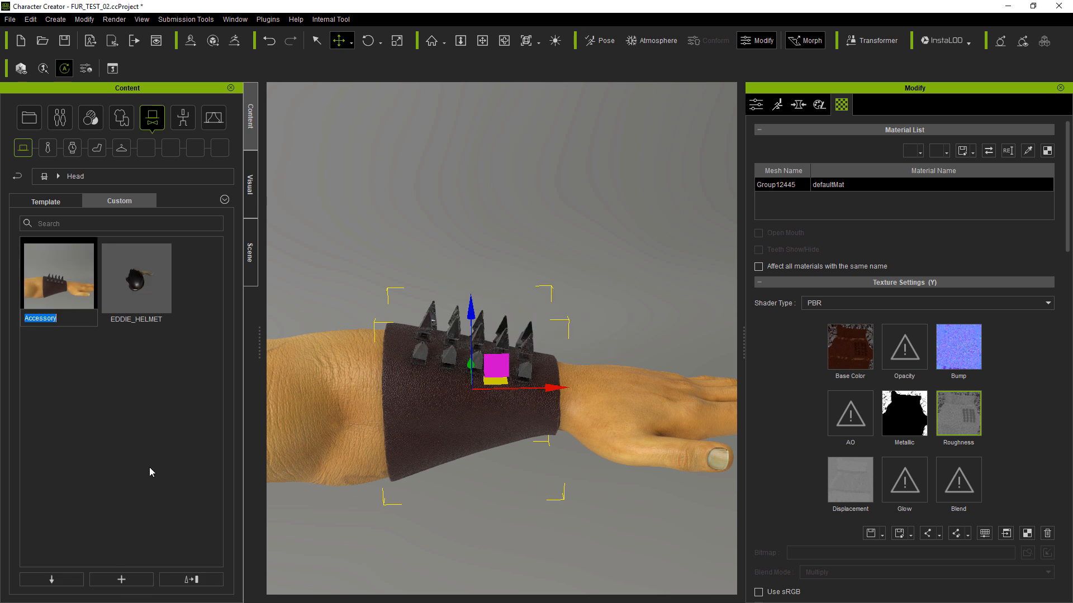
{"action": "type", "text": "L_ARM_GAURD"}
{"action": "key", "text": "Return"}
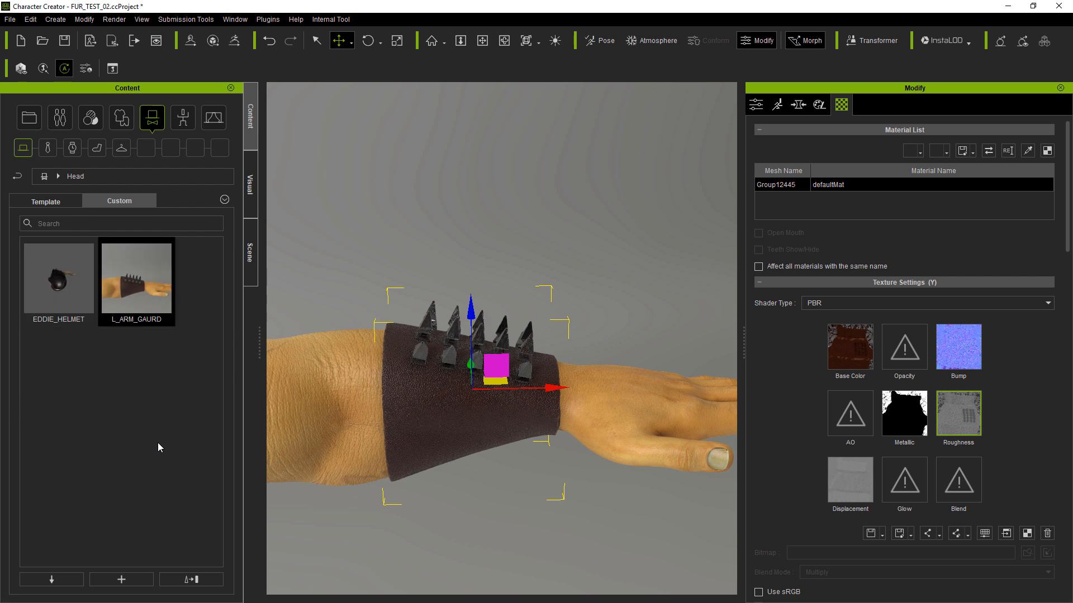
Overwrite the FUR_TEST_02 custom project with the current scene.
{"action": "left_click", "coordinate": [29, 117]}
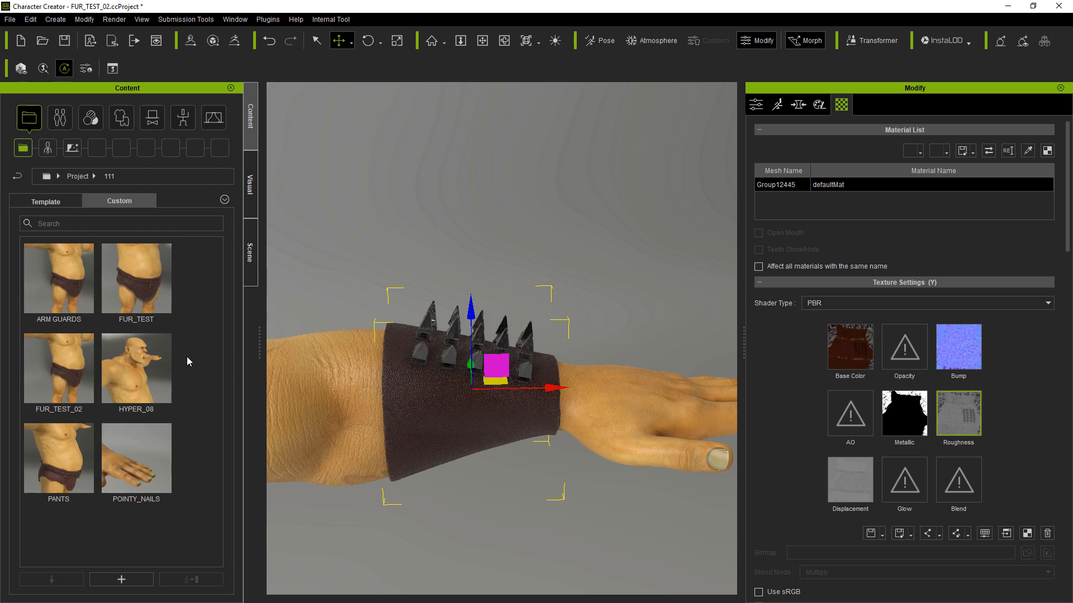
{"action": "left_click", "coordinate": [75, 363]}
{"action": "left_click", "coordinate": [191, 580]}
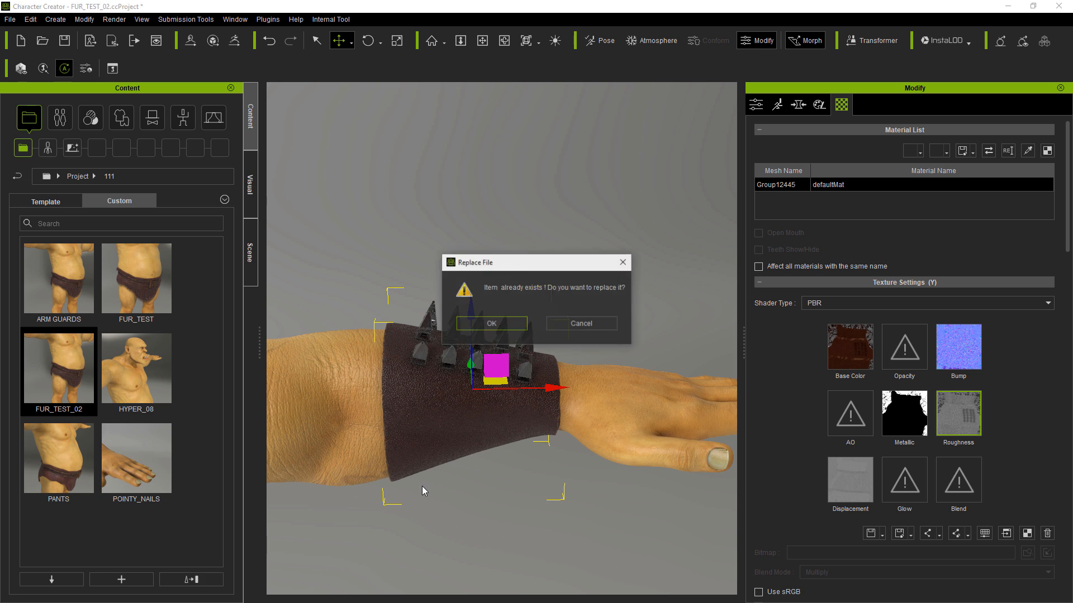
{"action": "left_click", "coordinate": [524, 322]}
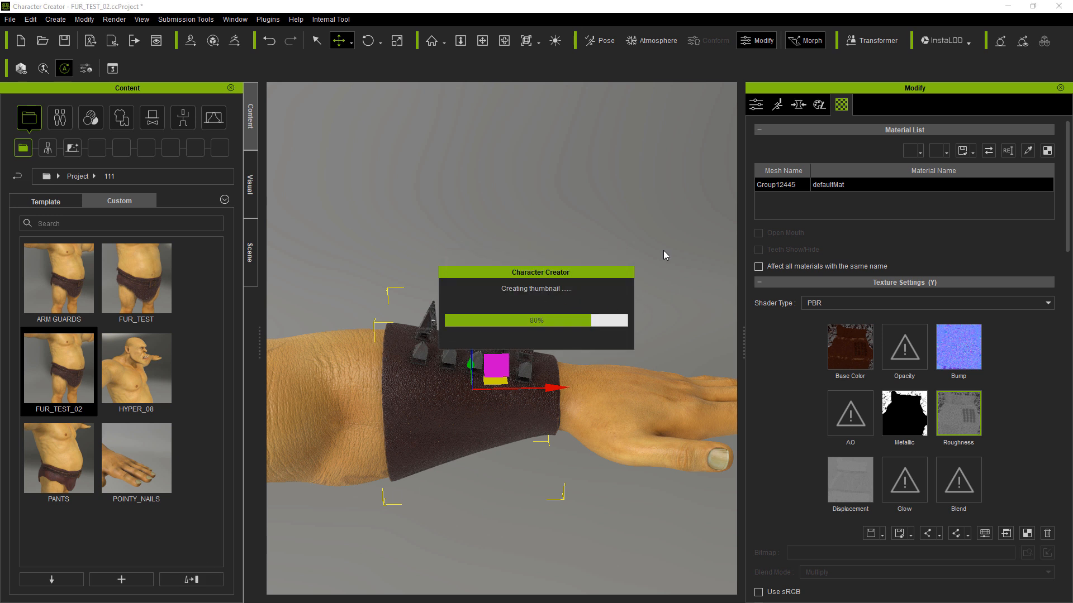
Open the scene's object list with the arm guard framed in the viewport.
{"action": "left_click", "coordinate": [431, 42]}
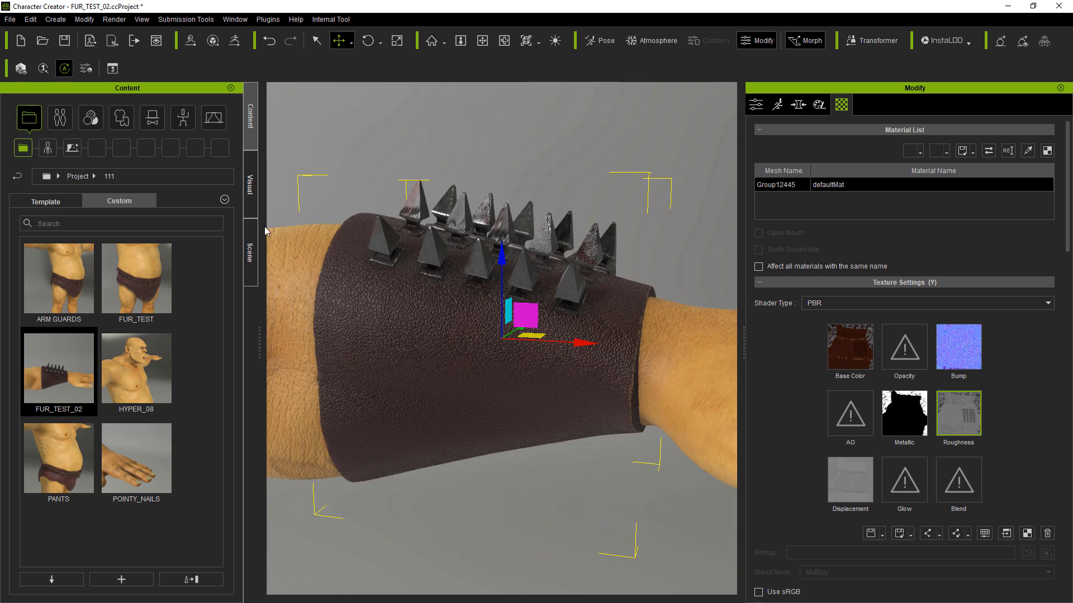
{"action": "left_click", "coordinate": [245, 251]}
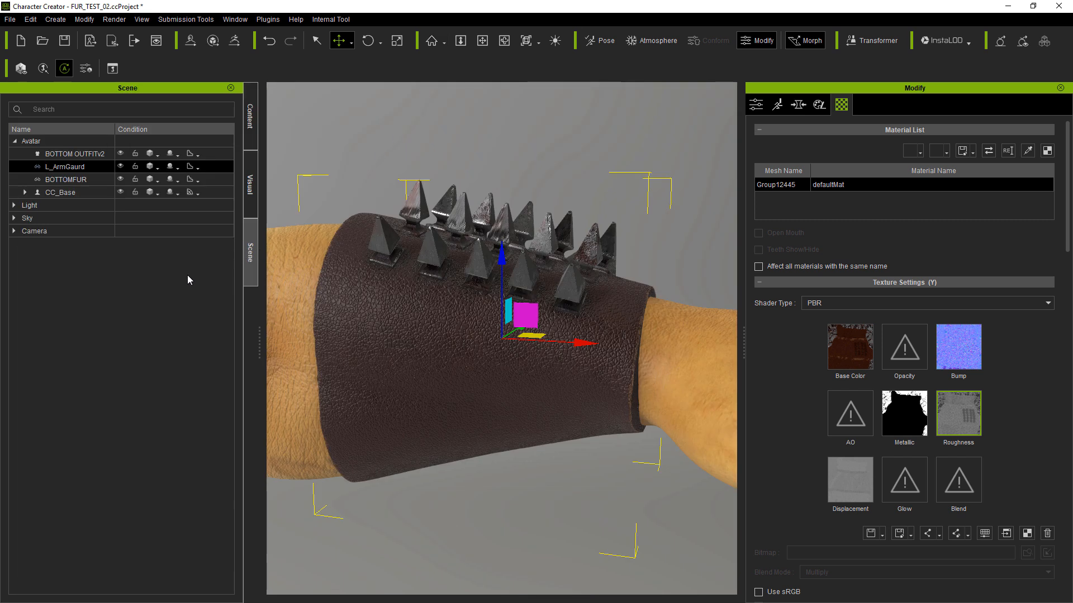